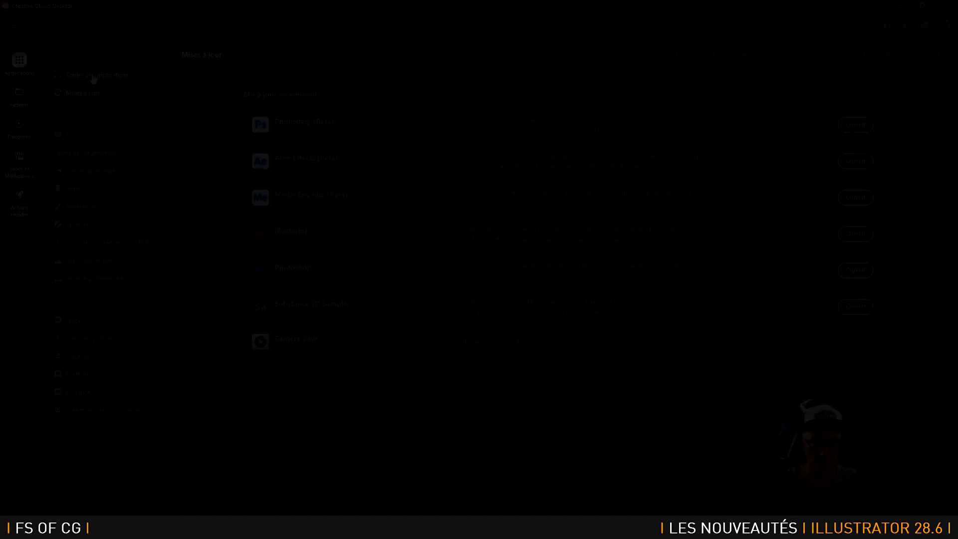
Step: Show the application updates in Creative Cloud and check for new ones
{"action": "left_click", "coordinate": [94, 79]}
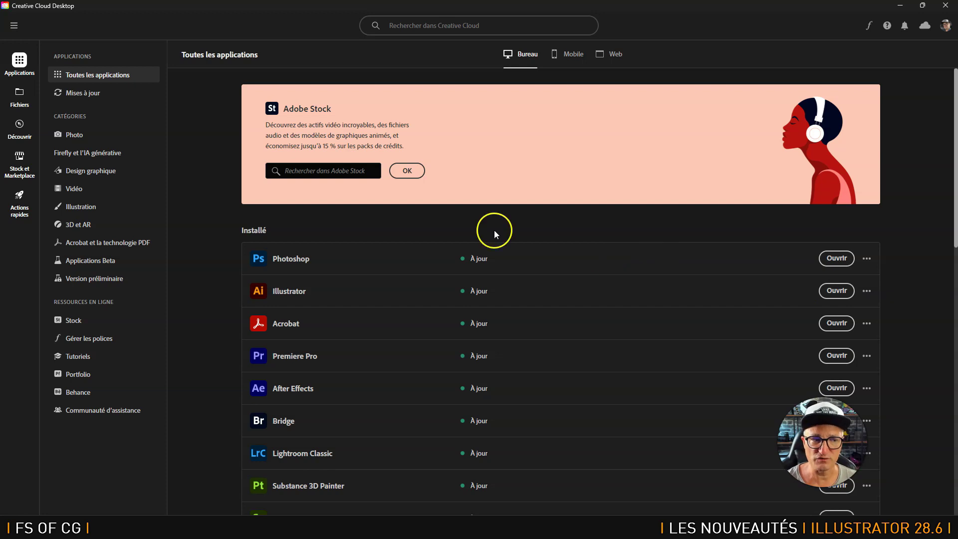
{"action": "left_click", "coordinate": [93, 98]}
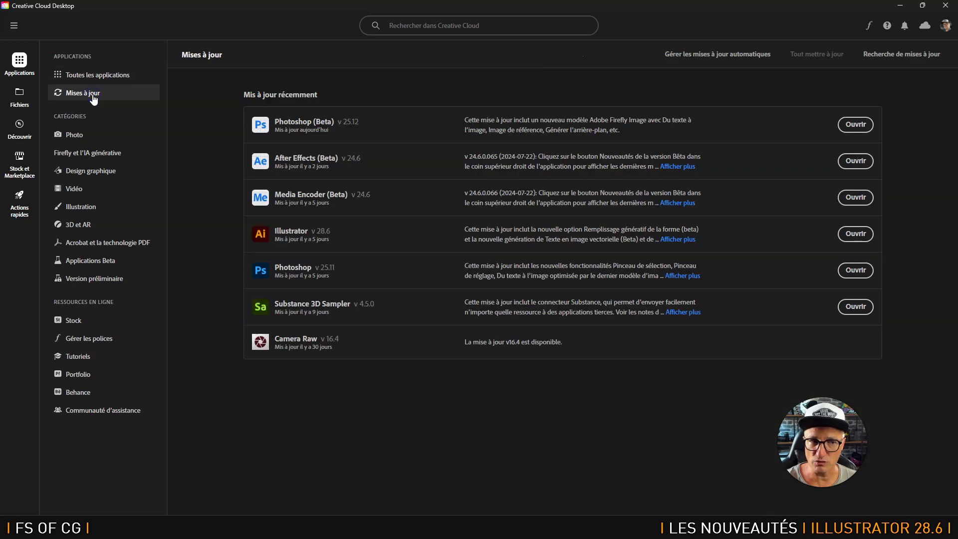
{"action": "left_click", "coordinate": [874, 54]}
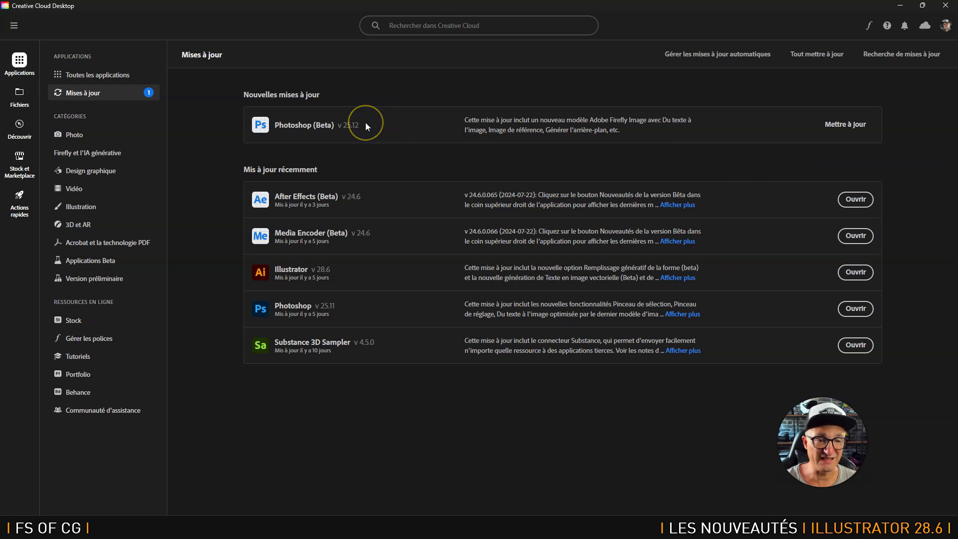
Step: Start the Photoshop (Beta) v 25.12 update immediately
{"action": "left_click", "coordinate": [845, 124]}
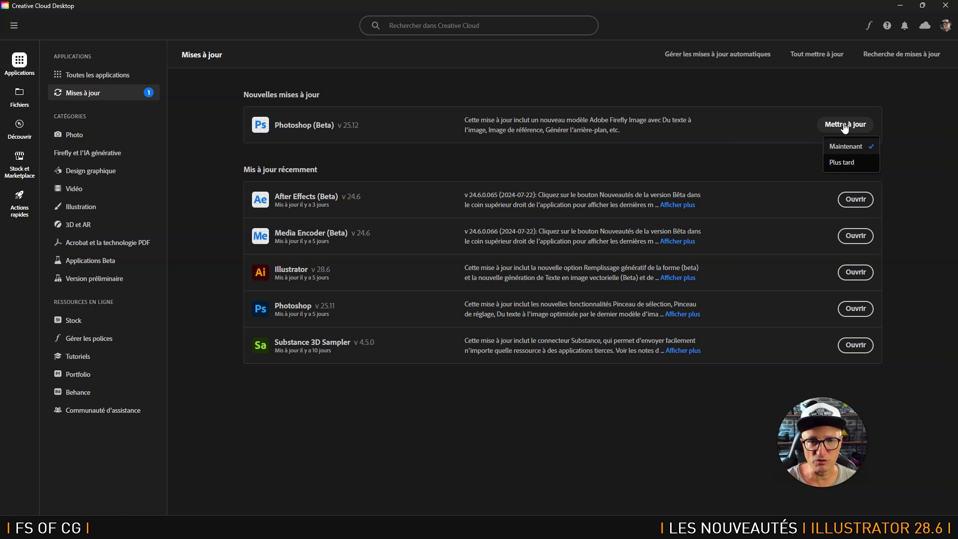
{"action": "left_click", "coordinate": [324, 282]}
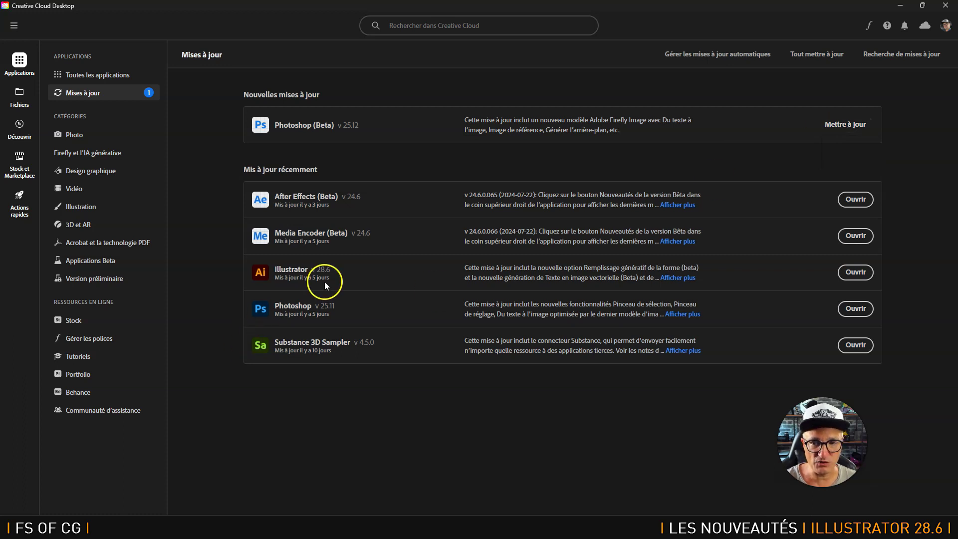
{"action": "left_click", "coordinate": [849, 126]}
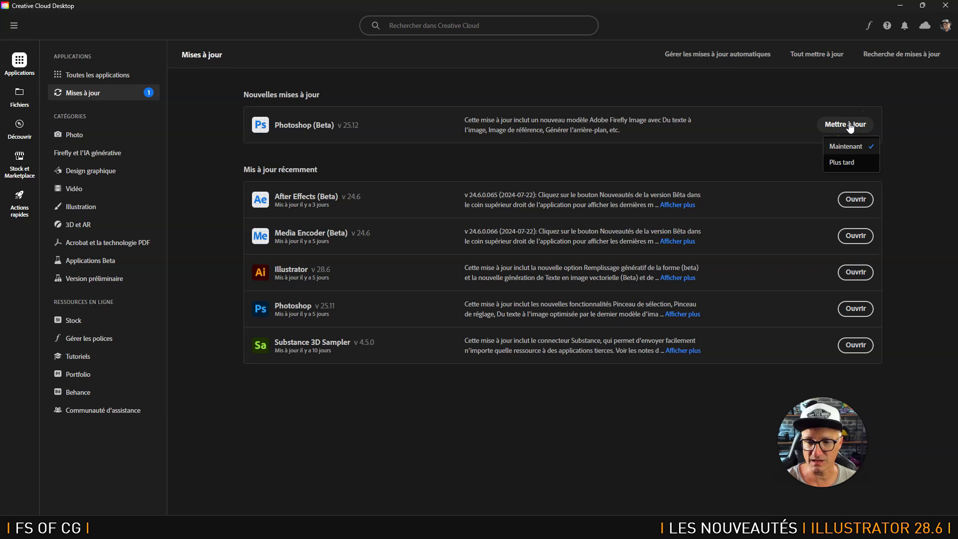
{"action": "left_click", "coordinate": [848, 125]}
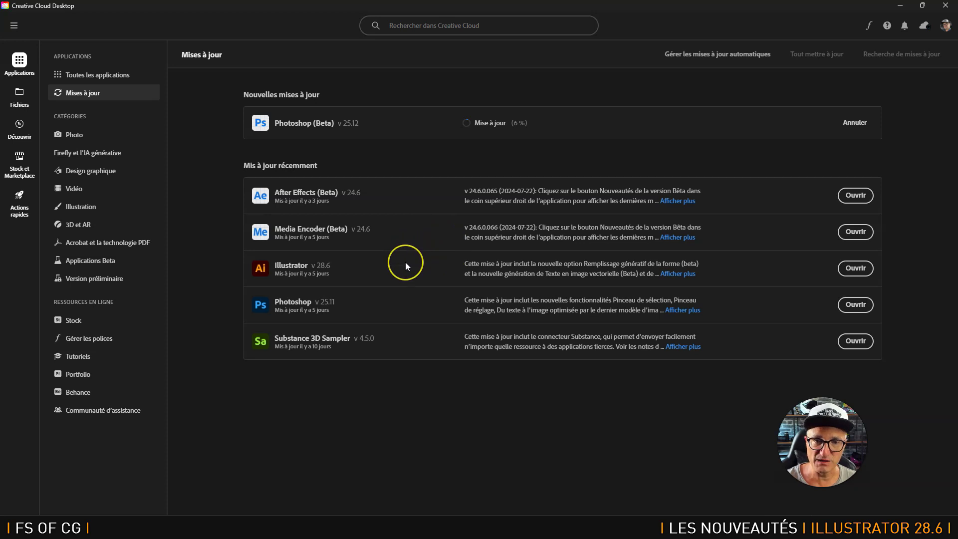
Step: Launch Illustrator 28.6 and open guitare.png from the FDT folder
{"action": "left_click", "coordinate": [855, 268]}
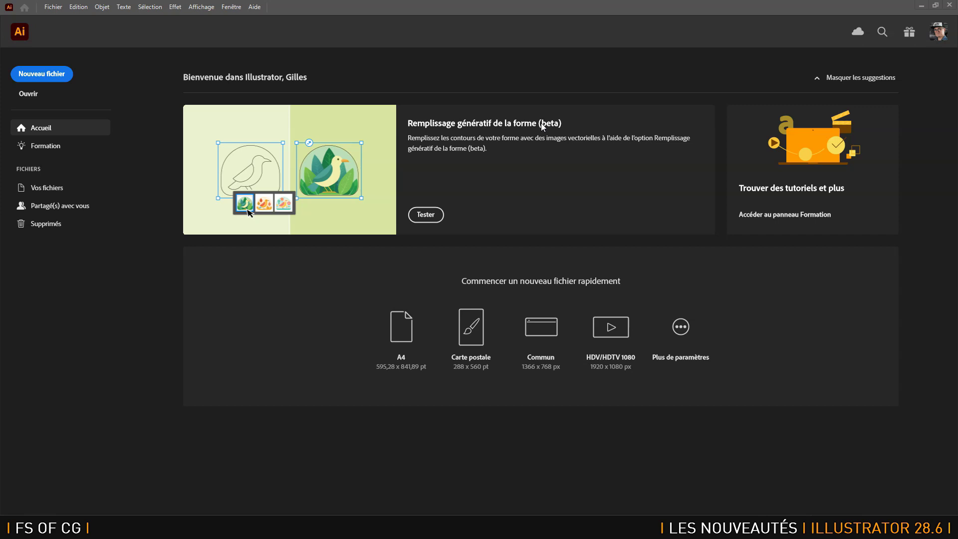
{"action": "left_click", "coordinate": [52, 8]}
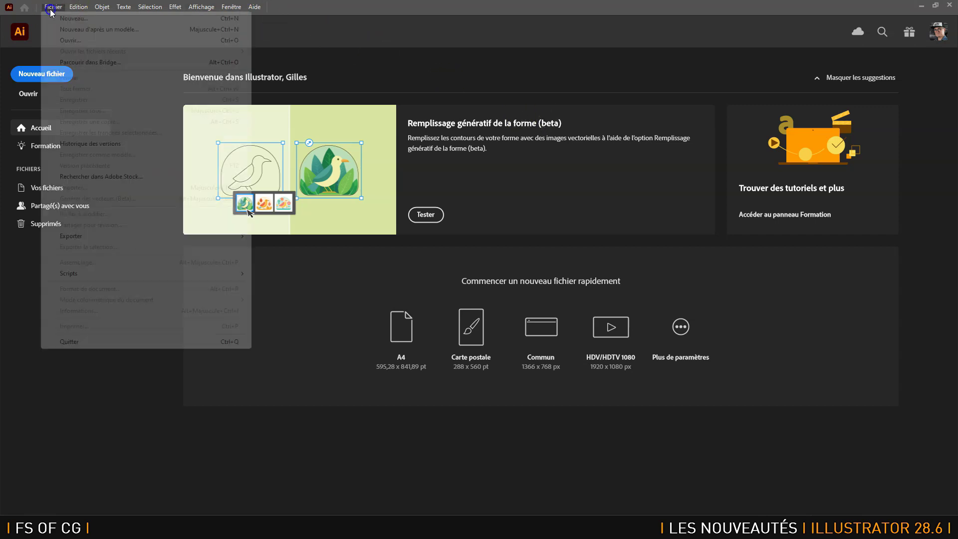
{"action": "left_click", "coordinate": [71, 39]}
{"action": "left_click", "coordinate": [37, 290]}
{"action": "left_click", "coordinate": [203, 95]}
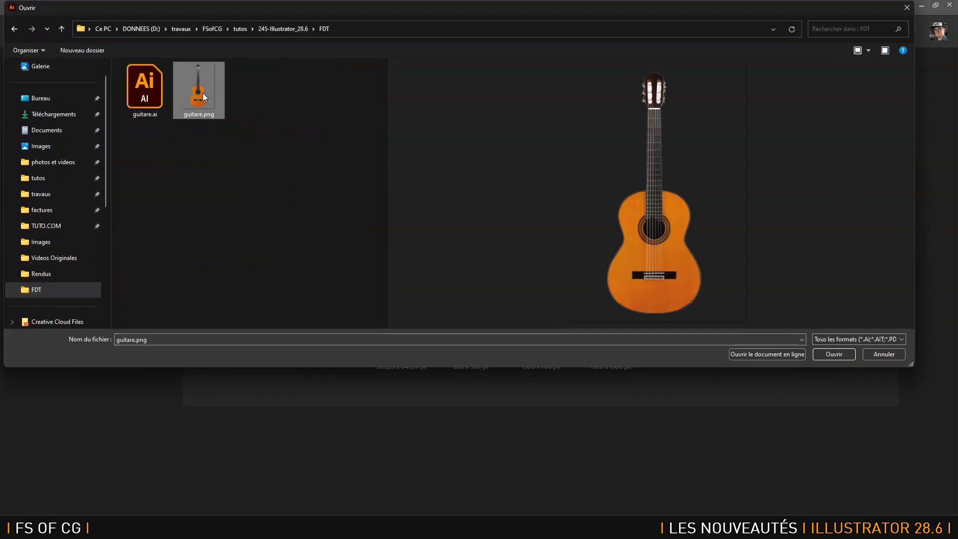
{"action": "double_click", "coordinate": [203, 93]}
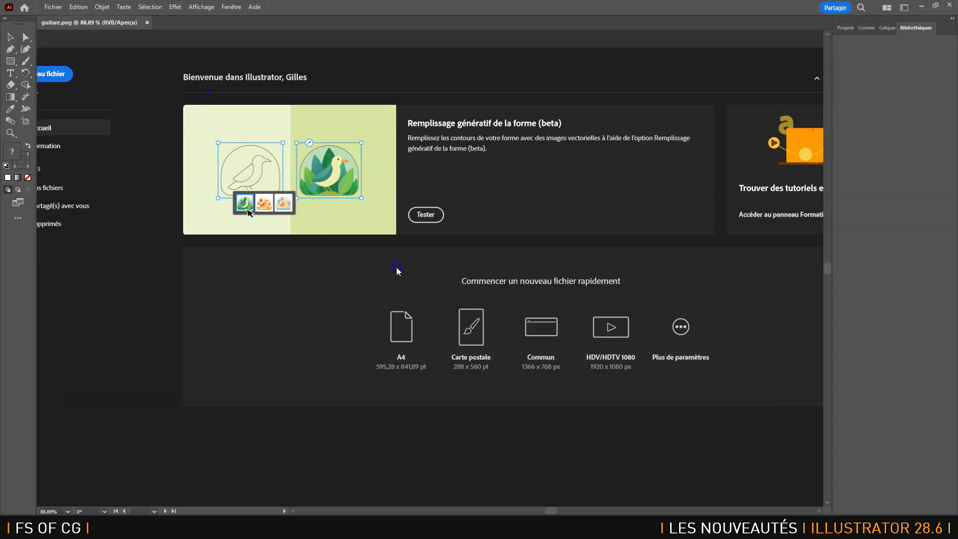
{"action": "key", "text": "ctrl+0"}
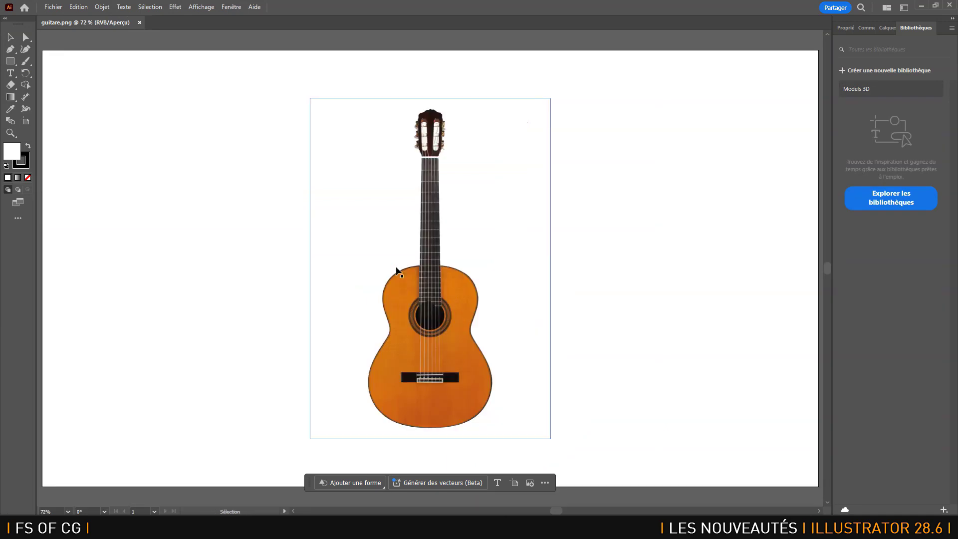
Step: Rotate the guitar image 90° clockwise so that it lies horizontally with the neck pointing right
{"action": "left_click", "coordinate": [439, 295]}
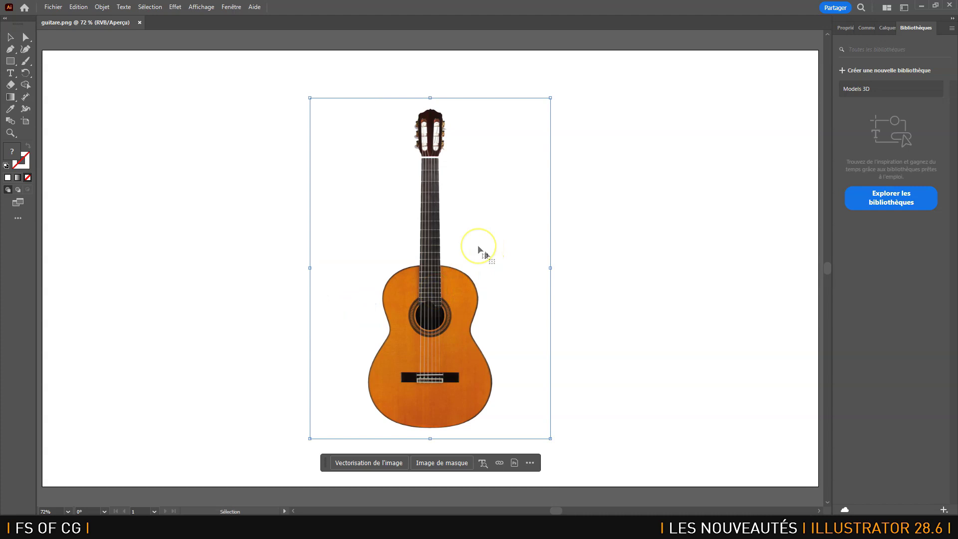
{"action": "left_click", "coordinate": [10, 38]}
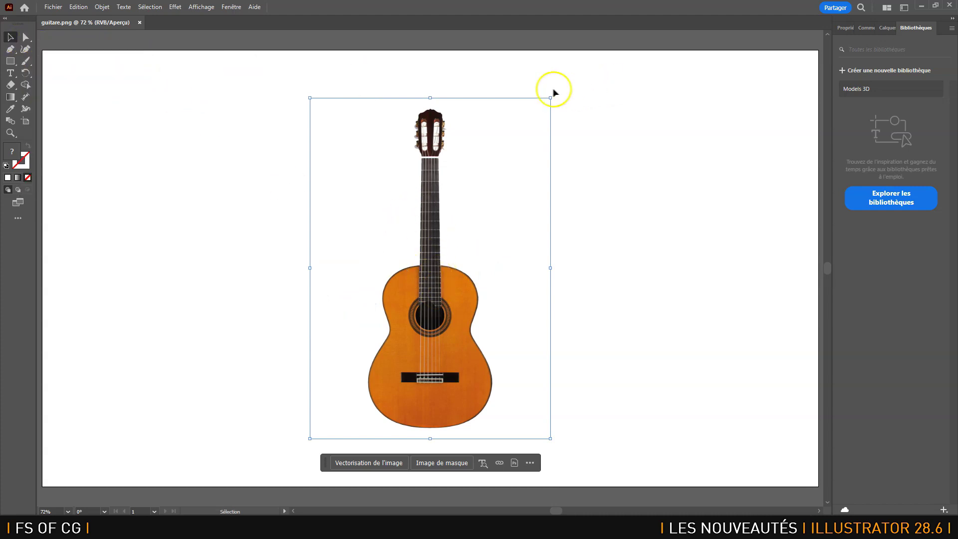
{"action": "left_click_drag", "start_coordinate": [554, 94], "coordinate": [658, 377]}
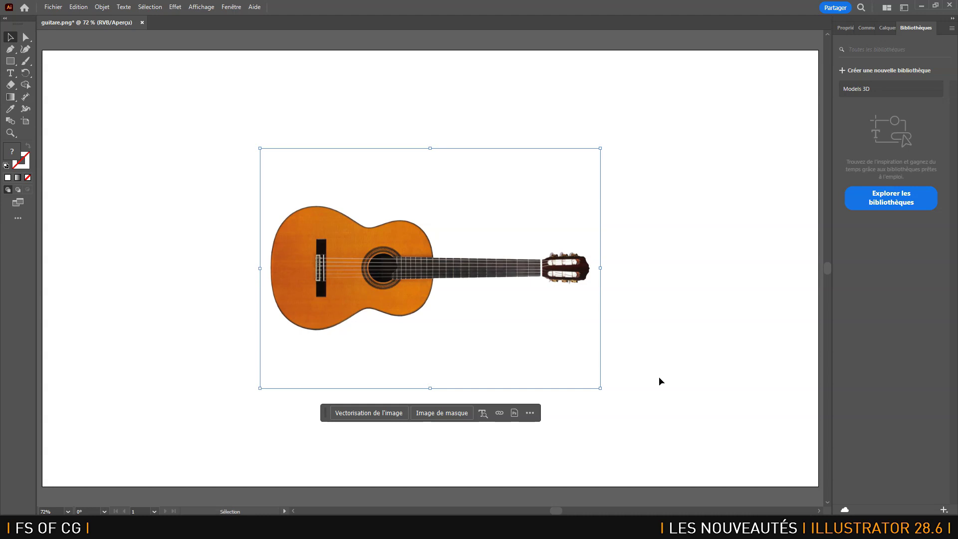
Step: Start editing the artboard and move the contextual task bar to just above the guitar image
{"action": "left_click", "coordinate": [26, 122]}
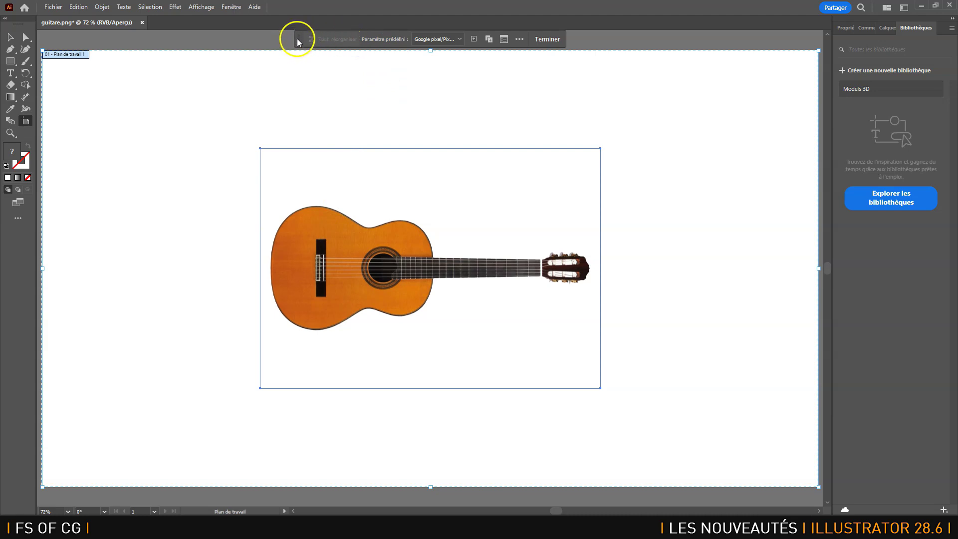
{"action": "left_click_drag", "start_coordinate": [299, 38], "coordinate": [324, 127]}
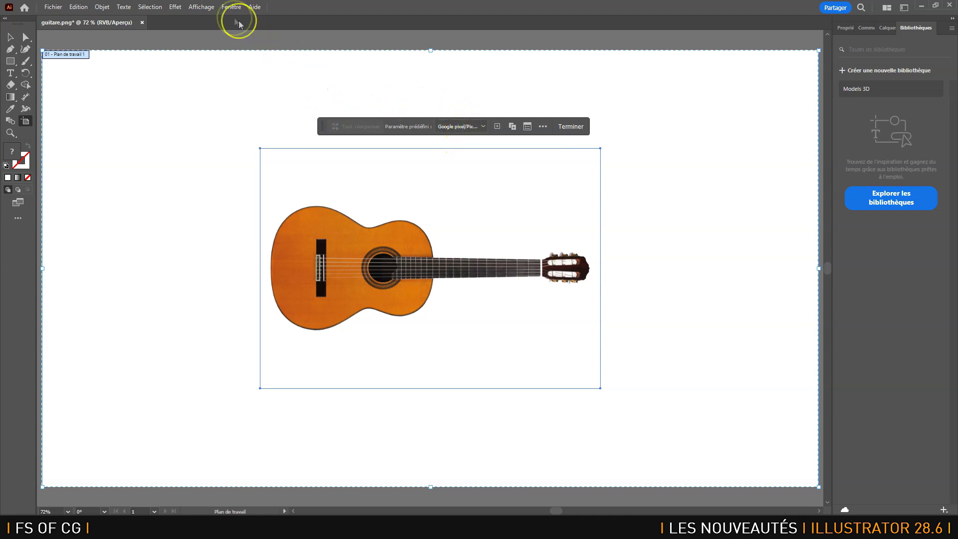
{"action": "left_click", "coordinate": [230, 7]}
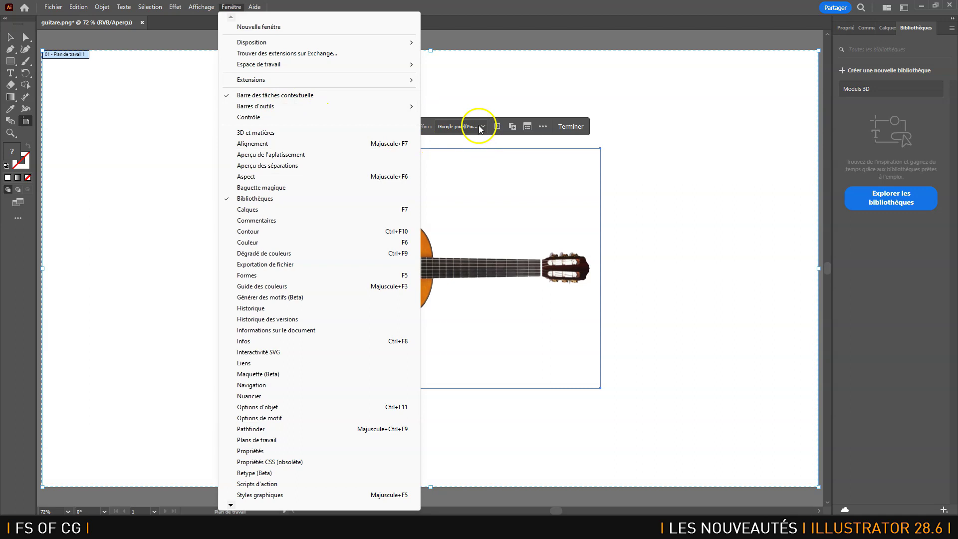
{"action": "left_click", "coordinate": [427, 132]}
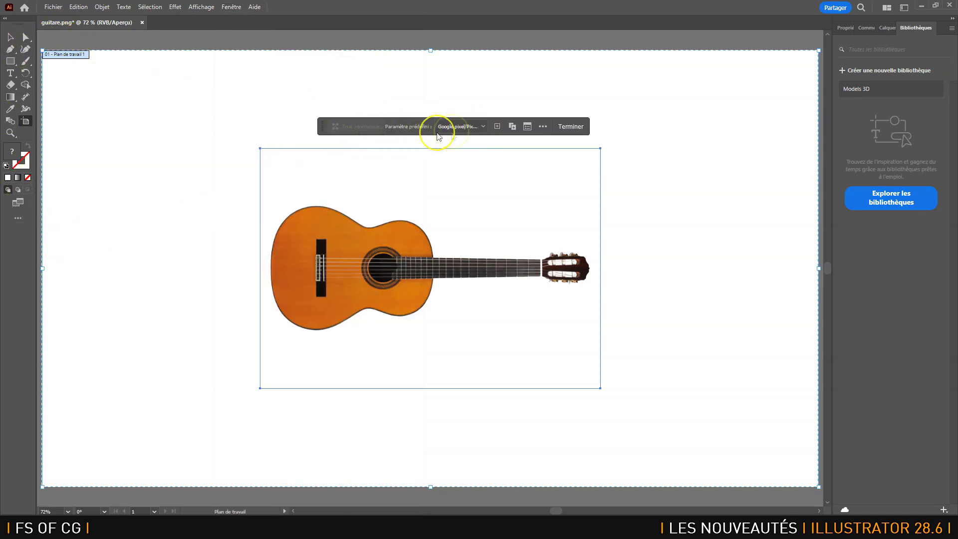
Step: Resize the artboard with the A4 preset and finish artboard editing
{"action": "left_click", "coordinate": [489, 127]}
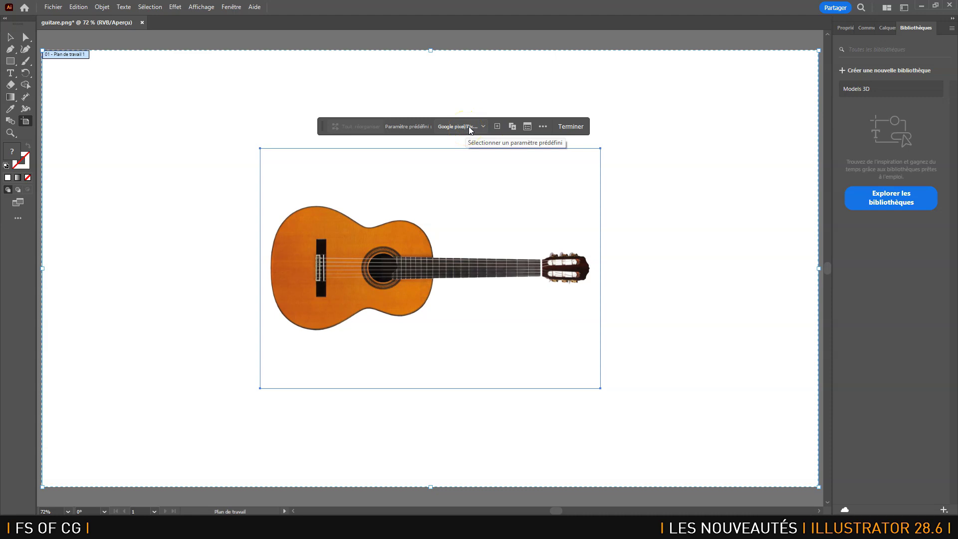
{"action": "left_click", "coordinate": [470, 128]}
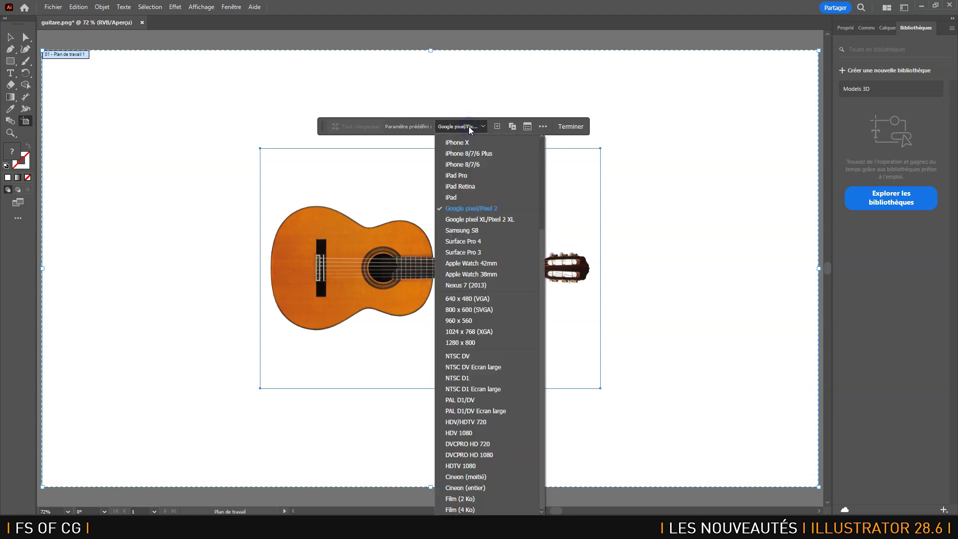
{"action": "left_click", "coordinate": [486, 210]}
{"action": "left_click", "coordinate": [543, 310]}
{"action": "left_click_drag", "start_coordinate": [543, 310], "coordinate": [546, 210]}
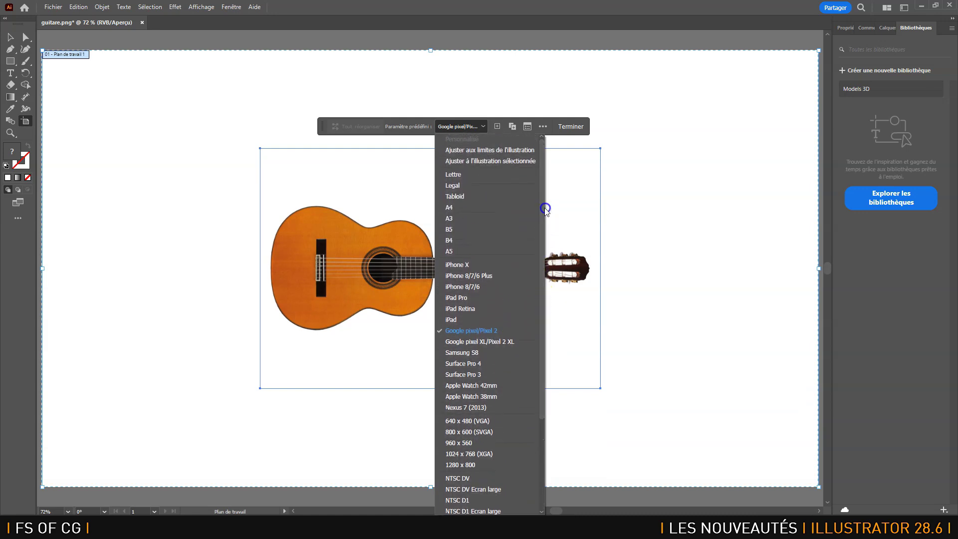
{"action": "left_click", "coordinate": [452, 208]}
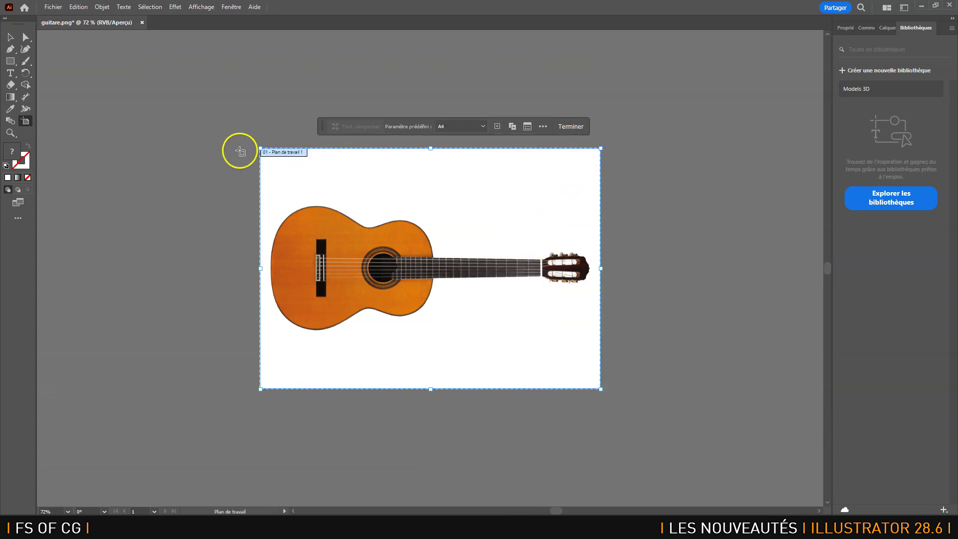
{"action": "left_click", "coordinate": [572, 126]}
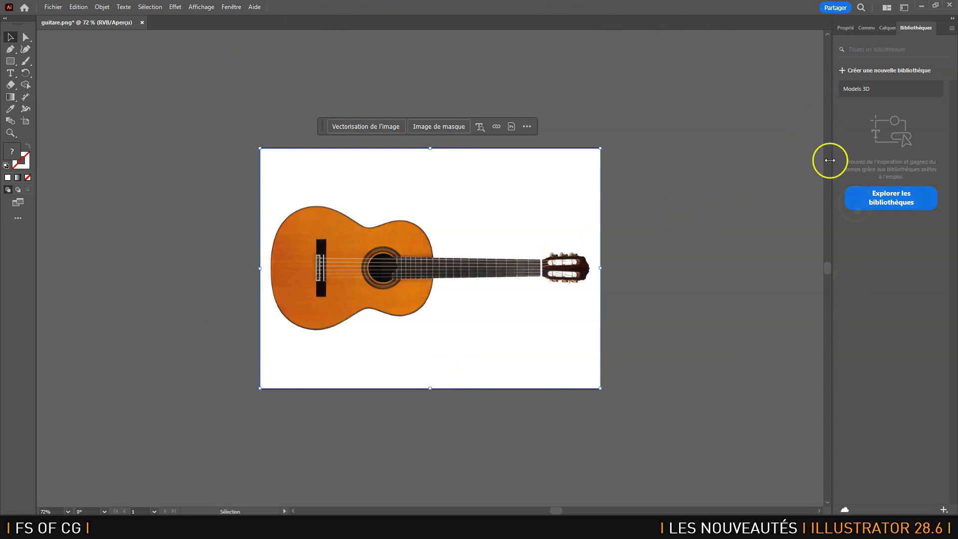
Step: Switch to the "Les indispensables classiques" workspace and expand its collapsed panel column
{"action": "left_click", "coordinate": [231, 8]}
{"action": "mouse_move", "coordinate": [280, 65]}
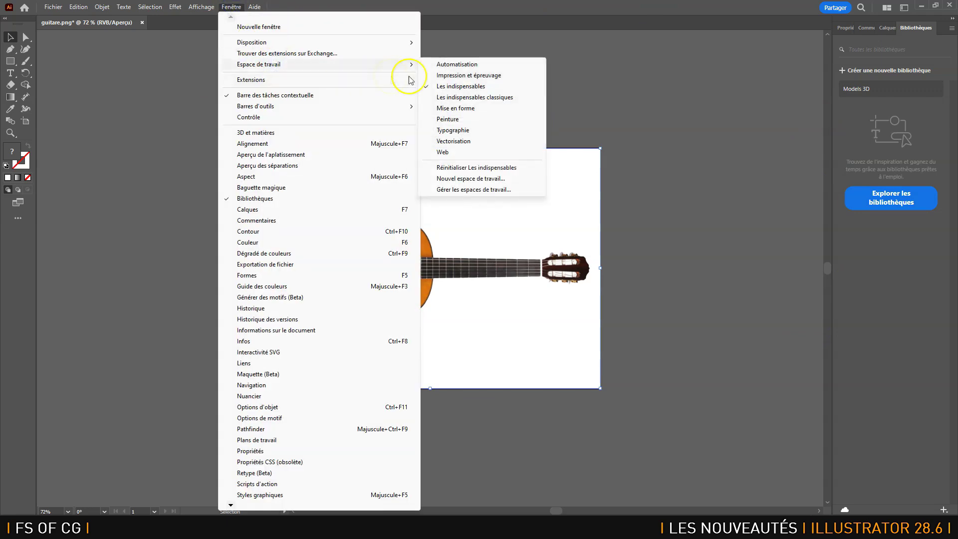
{"action": "left_click", "coordinate": [499, 98]}
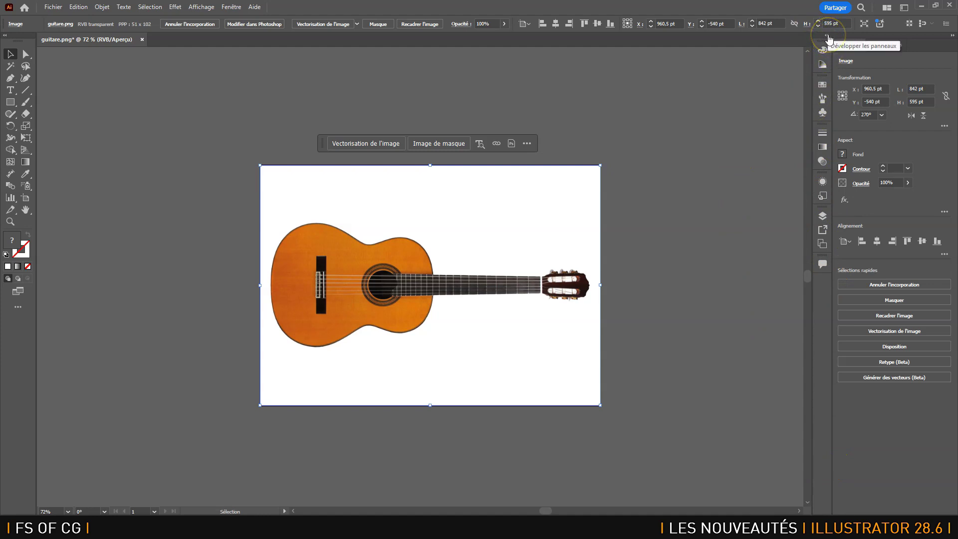
{"action": "left_click", "coordinate": [829, 38]}
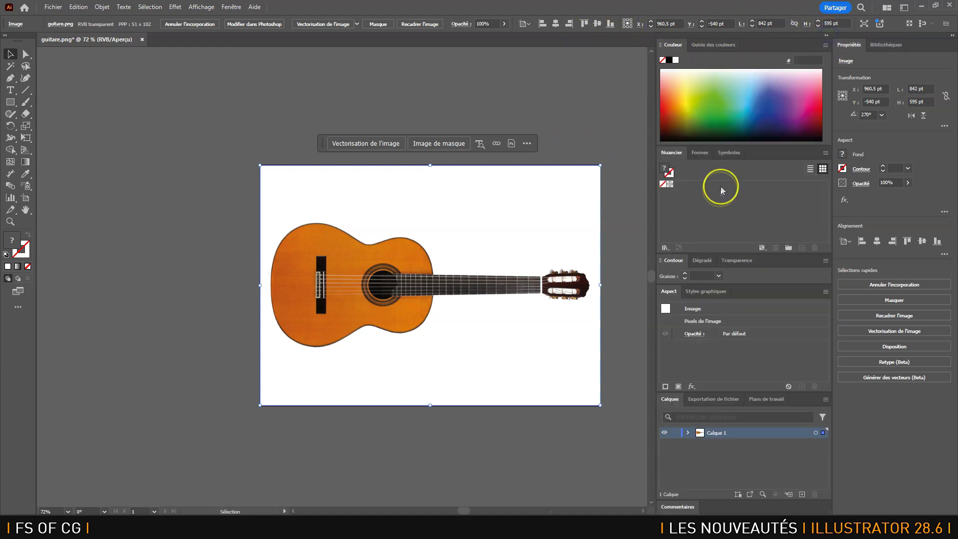
Step: Collapse the Couleur, Nuancier, Contour and Aspect panel groups to leave more room for Calques
{"action": "double_click", "coordinate": [674, 45]}
{"action": "double_click", "coordinate": [672, 60]}
{"action": "left_click", "coordinate": [674, 76]}
{"action": "left_click", "coordinate": [673, 77]}
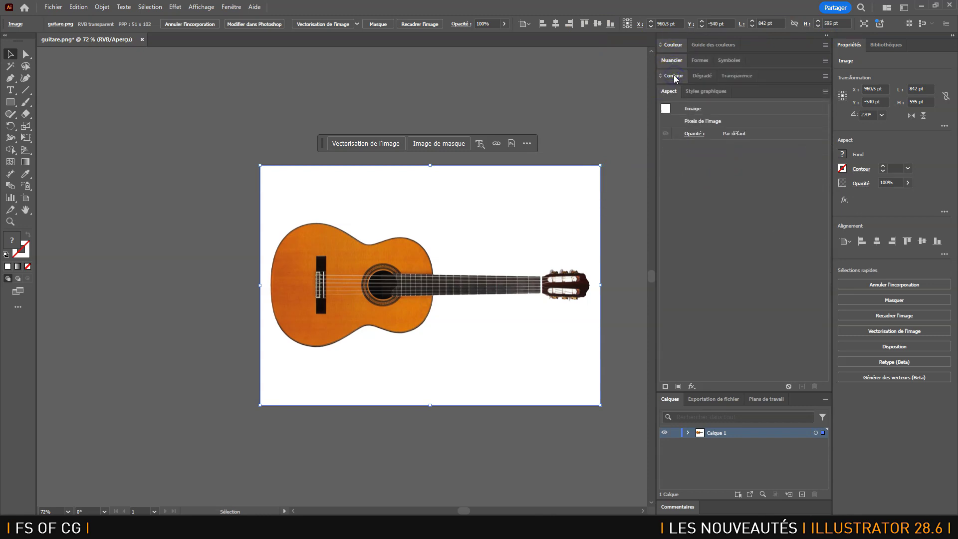
{"action": "left_click", "coordinate": [672, 94]}
{"action": "left_click", "coordinate": [673, 93]}
{"action": "left_click", "coordinate": [673, 94]}
{"action": "left_click", "coordinate": [673, 94]}
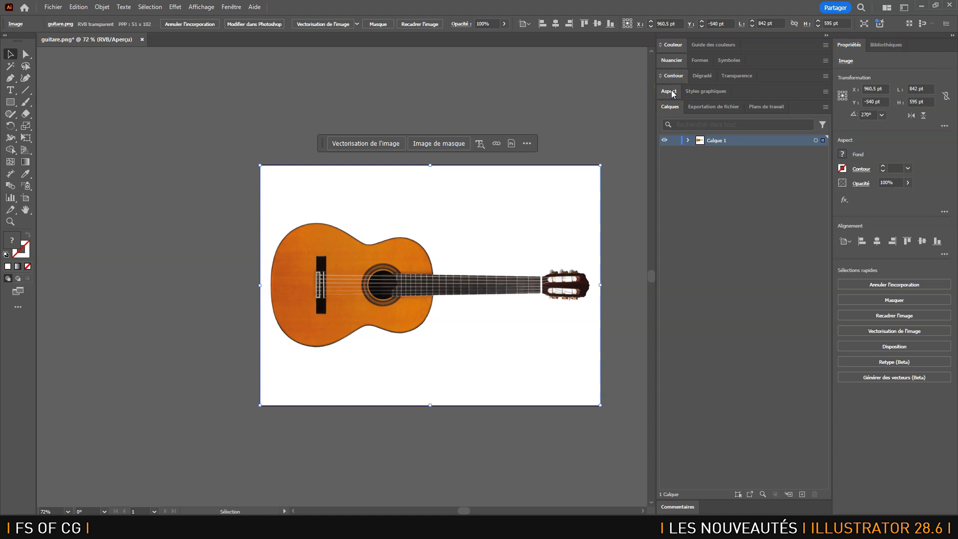
Step: Rename the layer holding the guitar image as "base ref" and lock it
{"action": "double_click", "coordinate": [719, 141]}
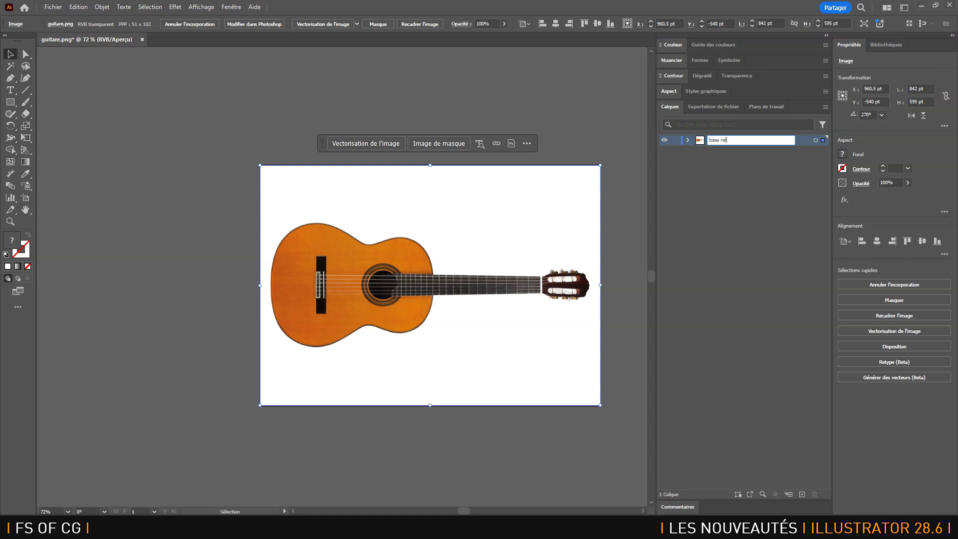
{"action": "key", "text": "Return"}
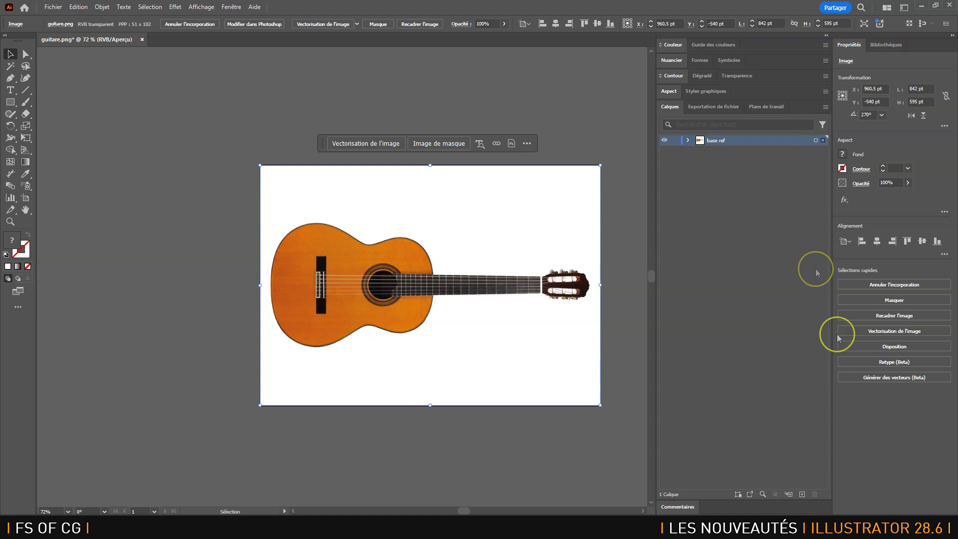
{"action": "left_click", "coordinate": [676, 141]}
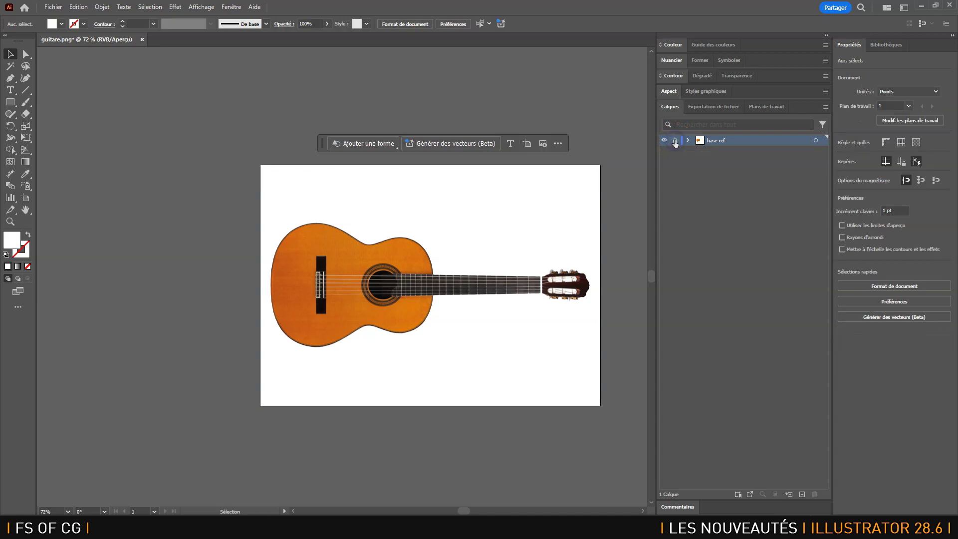
Step: Add a new layer above "base ref" and name it "guitare"
{"action": "left_click", "coordinate": [802, 495]}
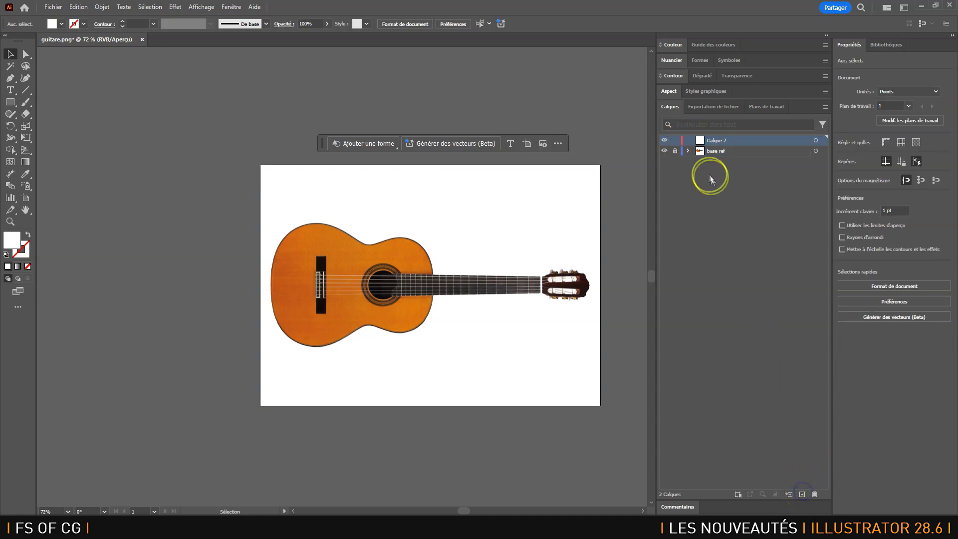
{"action": "double_click", "coordinate": [716, 140]}
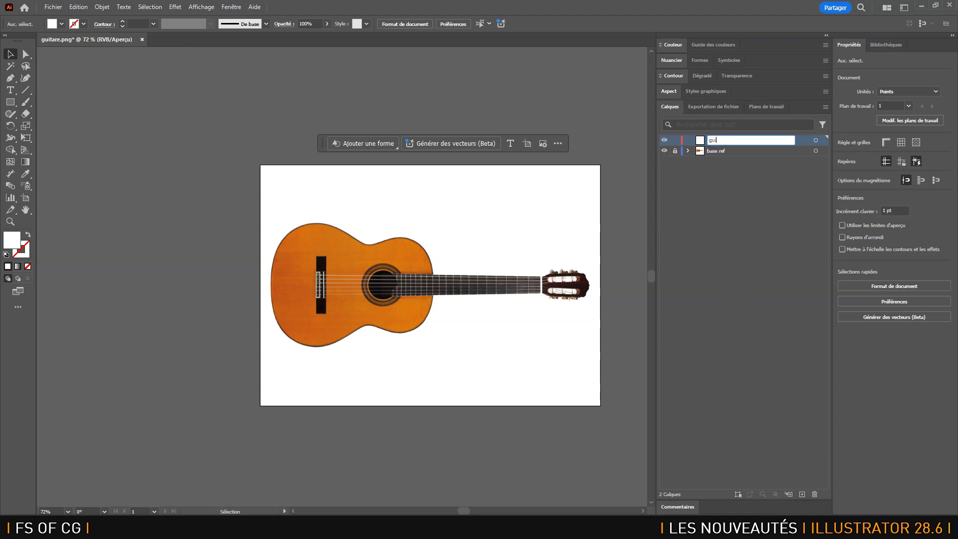
{"action": "key", "text": "Return"}
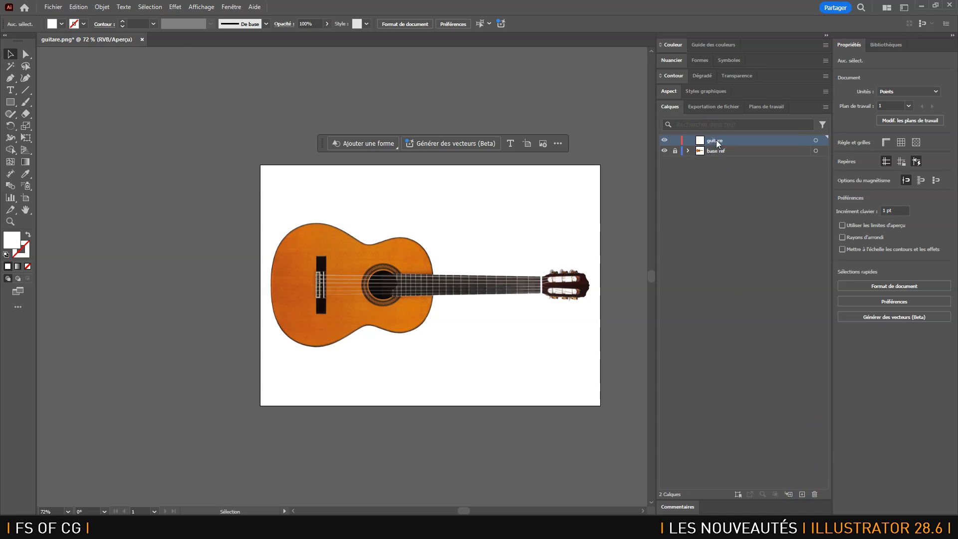
Step: Draw a rectangle about 24 by 143 pt over the guitar's bridge and fill it with the dark brown sampled from the headstock
{"action": "key", "text": "ctrl+0"}
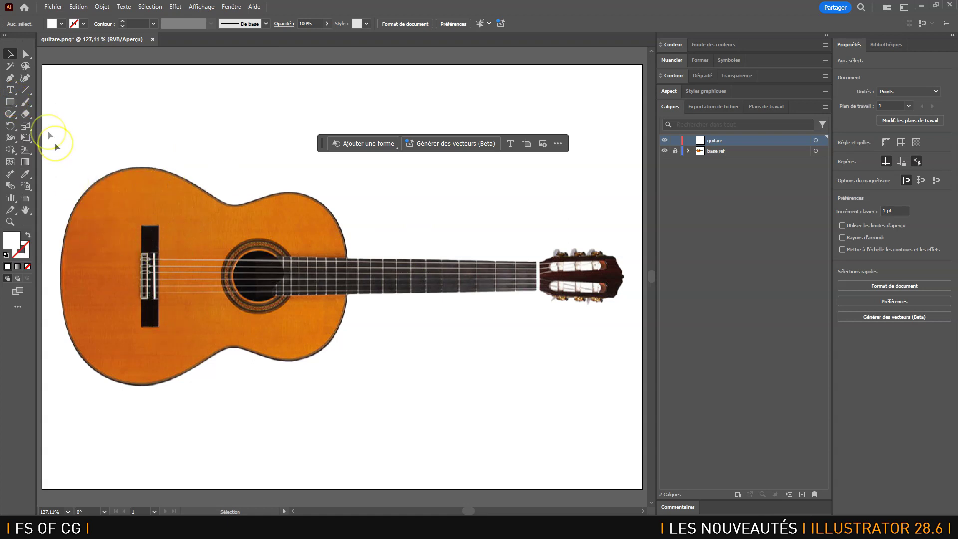
{"action": "left_click", "coordinate": [10, 101]}
{"action": "left_click", "coordinate": [46, 104]}
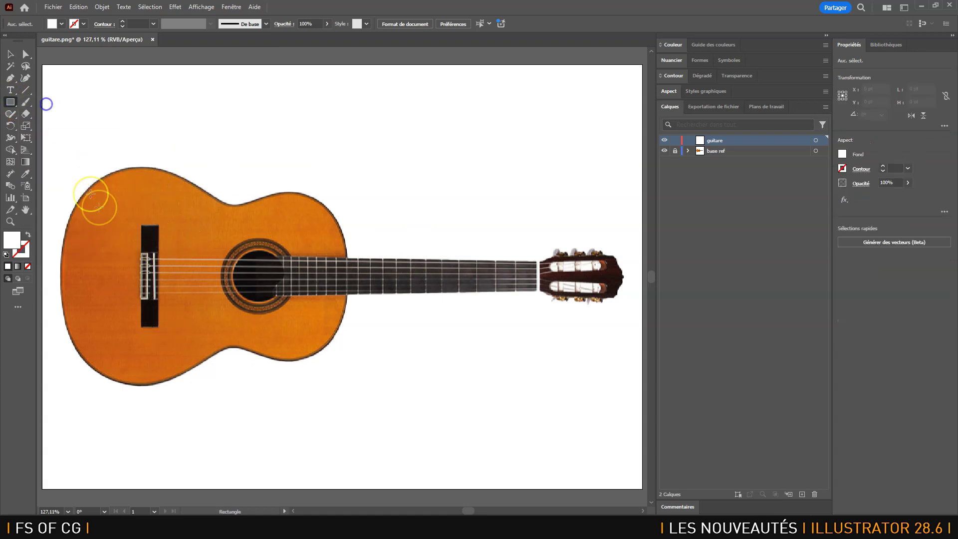
{"action": "mouse_move", "coordinate": [141, 226]}
{"action": "left_mouse_down"}
{"action": "mouse_move", "coordinate": [157, 273]}
{"action": "mouse_move", "coordinate": [158, 328]}
{"action": "left_mouse_up"}
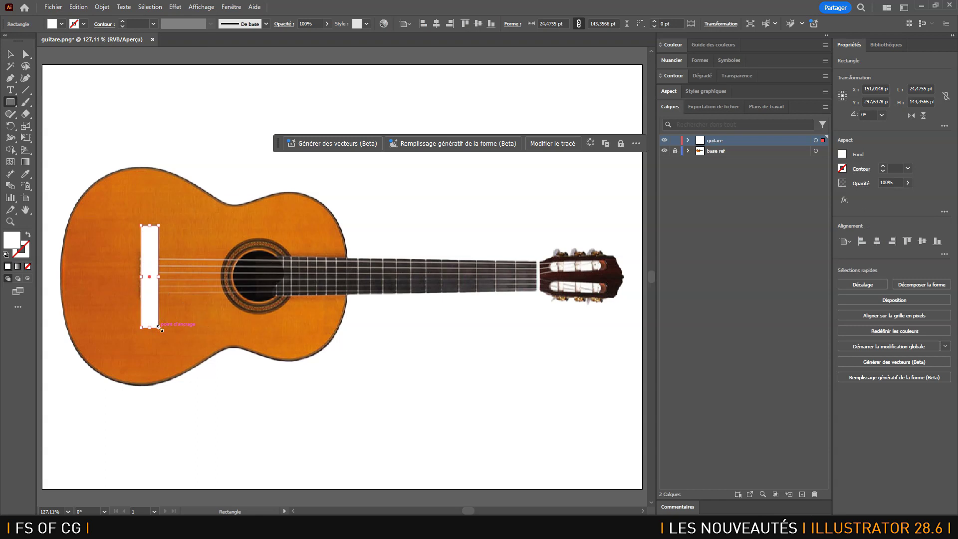
{"action": "left_click", "coordinate": [25, 174]}
{"action": "left_click", "coordinate": [615, 269]}
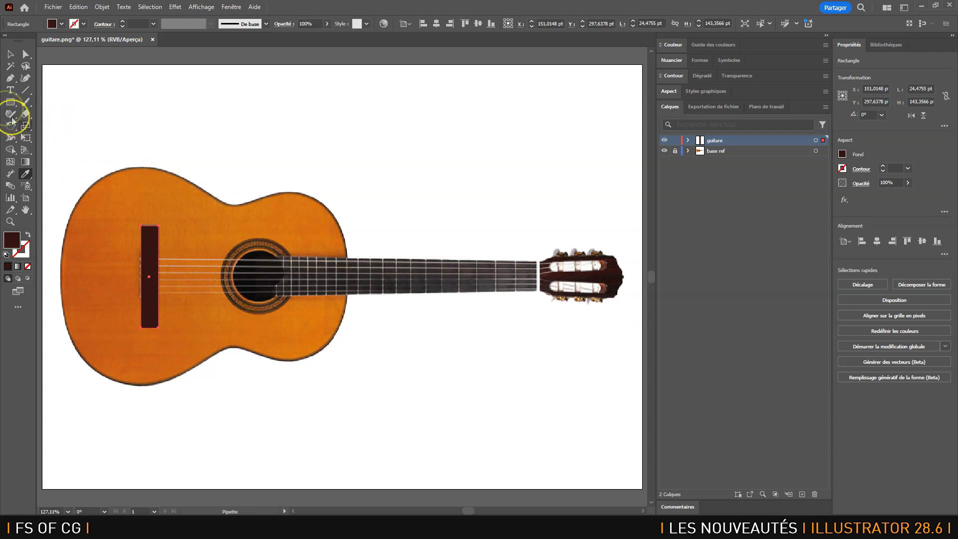
Step: Draw a circle about 76 pt in diameter over the sound hole and fill it with black
{"action": "left_click", "coordinate": [7, 102]}
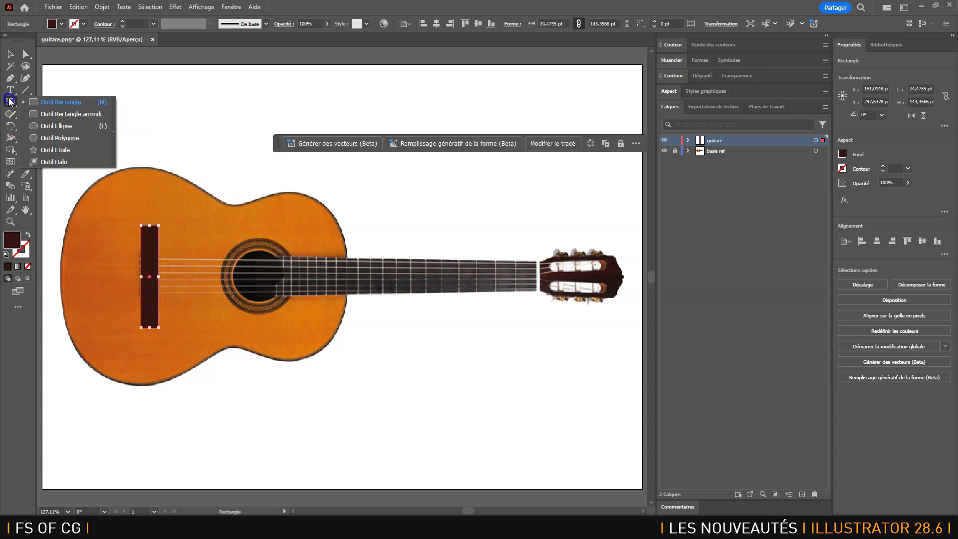
{"action": "left_click", "coordinate": [62, 127]}
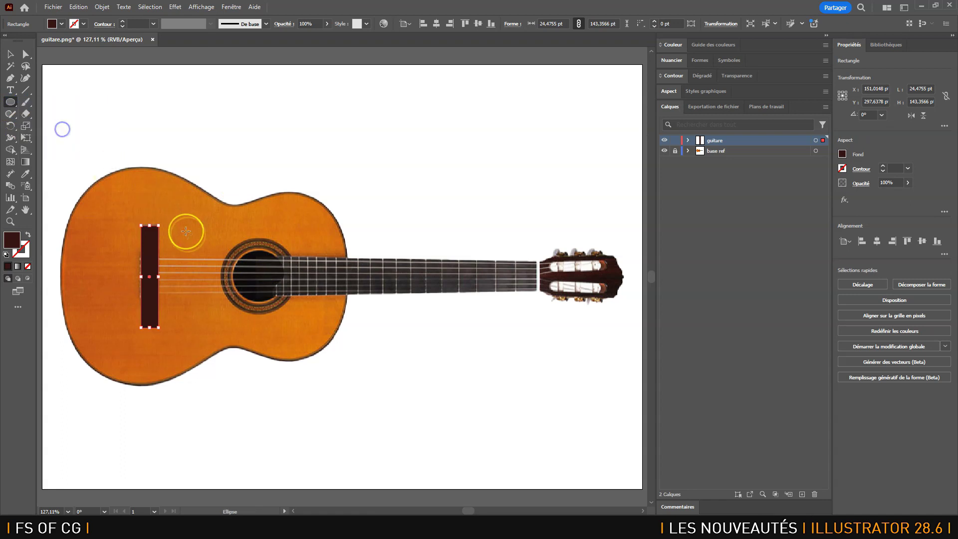
{"action": "left_click_drag", "start_coordinate": [233, 248], "coordinate": [287, 294]}
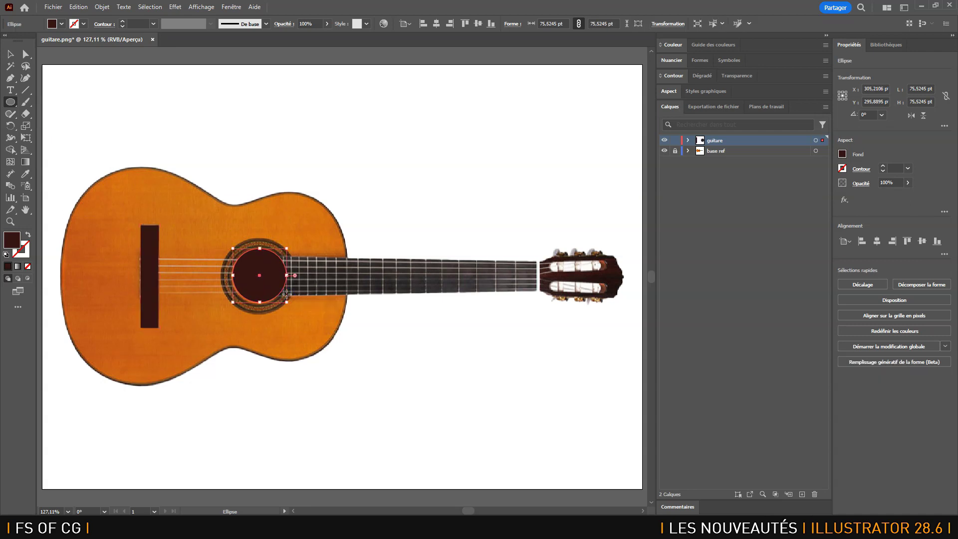
{"action": "double_click", "coordinate": [18, 241]}
{"action": "left_click_drag", "start_coordinate": [556, 209], "coordinate": [425, 251]}
{"action": "left_click", "coordinate": [693, 92]}
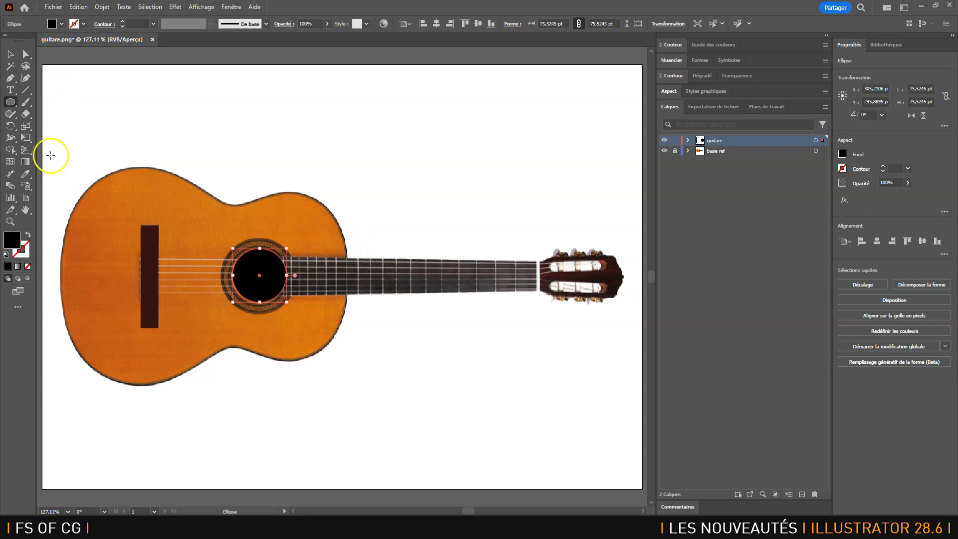
Step: Trace the guitar's neck with the Pen tool as a closed four-point shape running from the headstock into the sound hole
{"action": "left_click", "coordinate": [11, 78]}
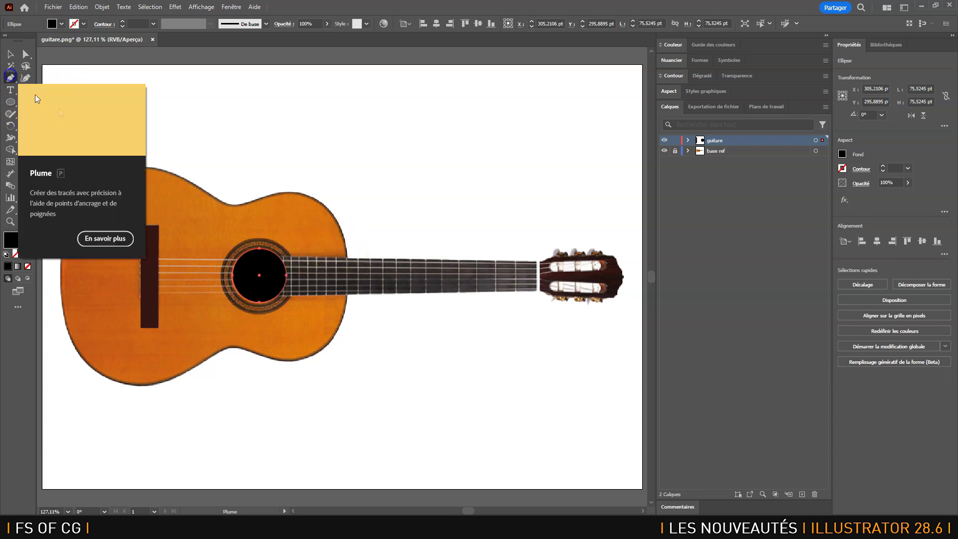
{"action": "left_click", "coordinate": [539, 260]}
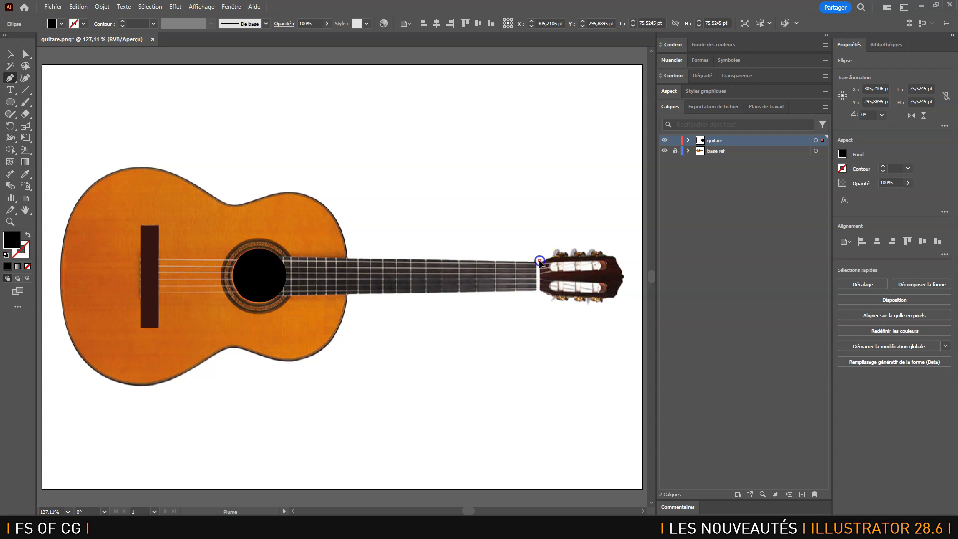
{"action": "left_click", "coordinate": [539, 291]}
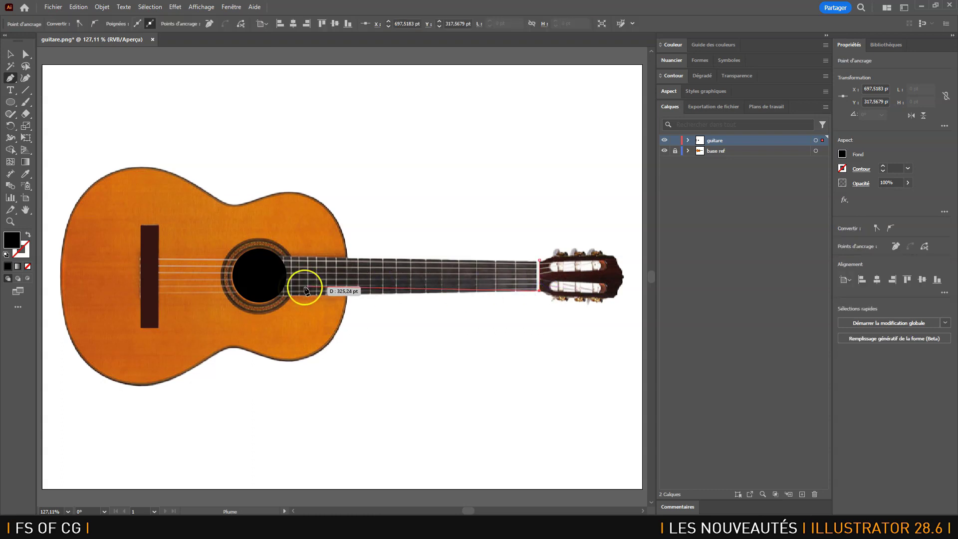
{"action": "left_click", "coordinate": [277, 295]}
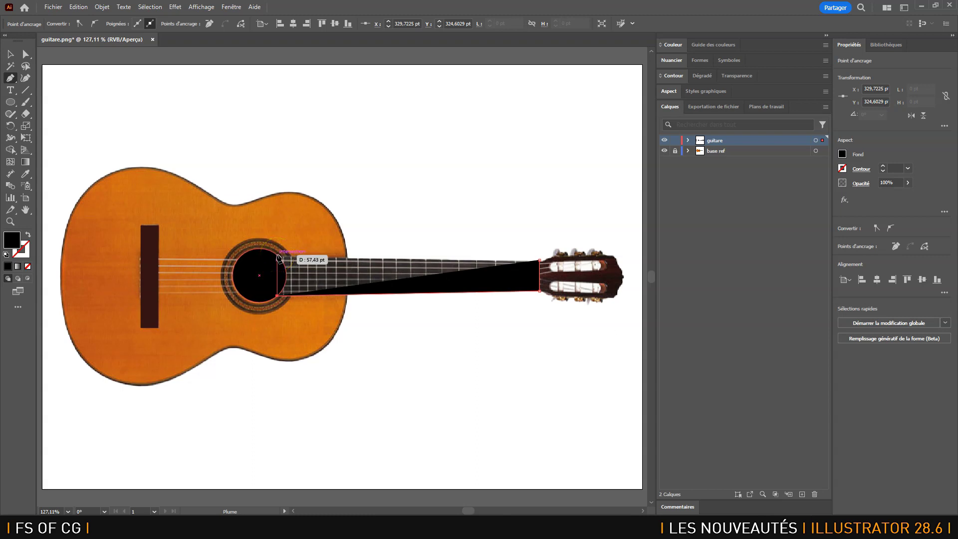
{"action": "left_click", "coordinate": [277, 255]}
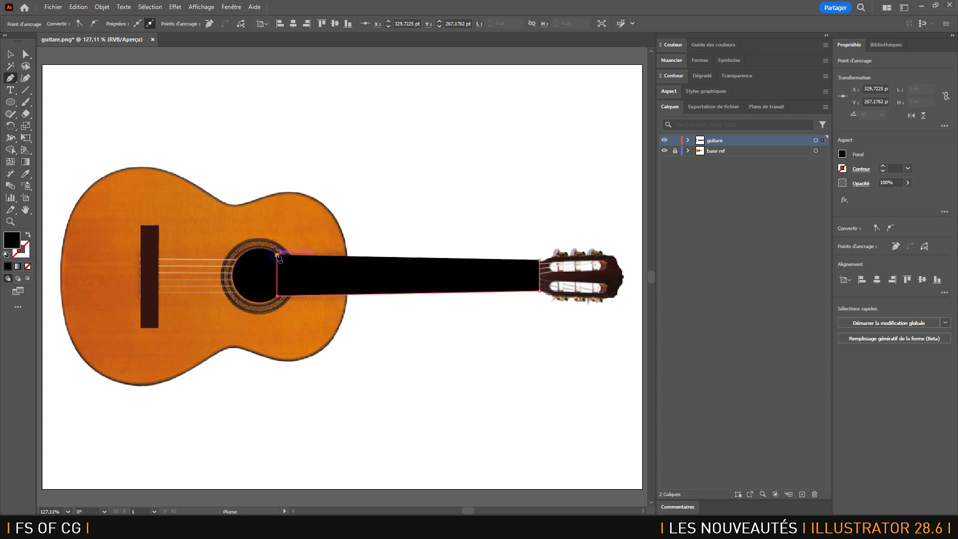
{"action": "left_click", "coordinate": [539, 260]}
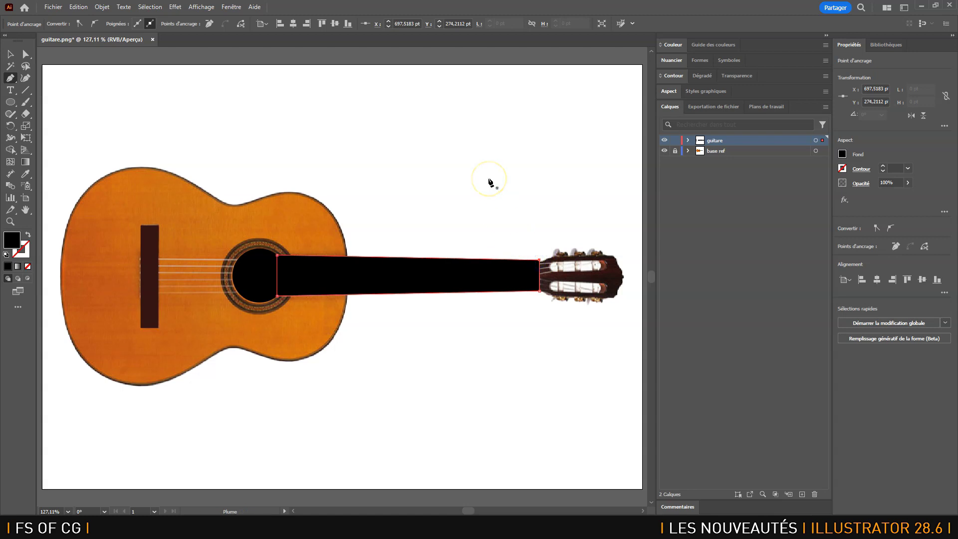
Step: Trace the headstock's scalloped outer end with the Pen tool, from its upper corner round to its lower corner
{"action": "key", "text": "ctrl+plus"}
{"action": "key", "text": "ctrl+plus"}
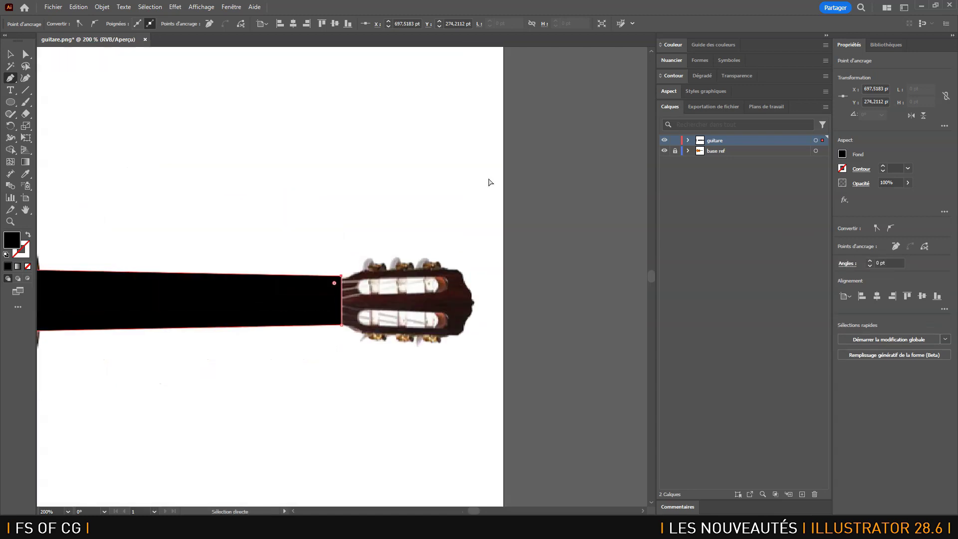
{"action": "key", "text": "ctrl+plus"}
{"action": "key", "text": "ctrl+plus"}
{"action": "left_click", "coordinate": [465, 342]}
{"action": "left_click_drag", "start_coordinate": [464, 341], "coordinate": [314, 248]}
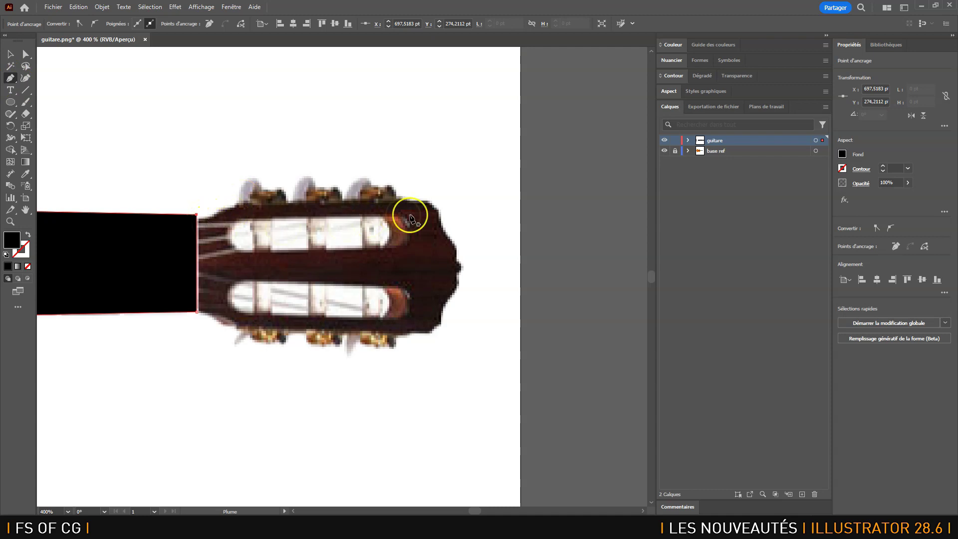
{"action": "left_click", "coordinate": [427, 199]}
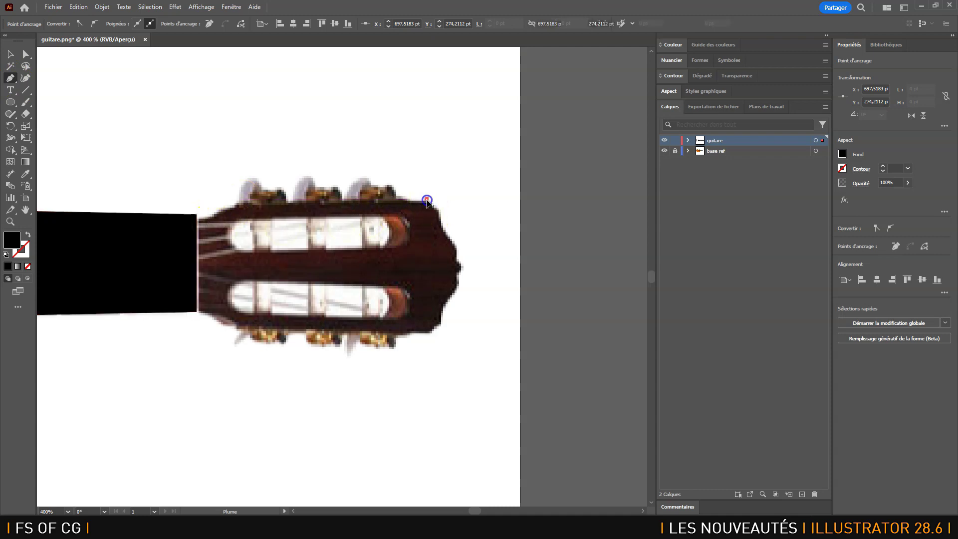
{"action": "left_click", "coordinate": [440, 216]}
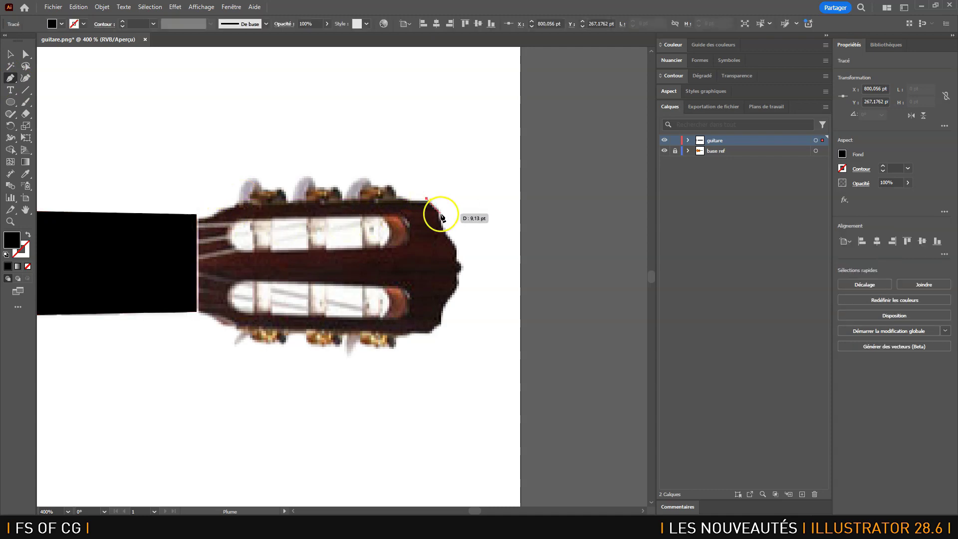
{"action": "left_click", "coordinate": [441, 229]}
{"action": "left_click", "coordinate": [456, 247]}
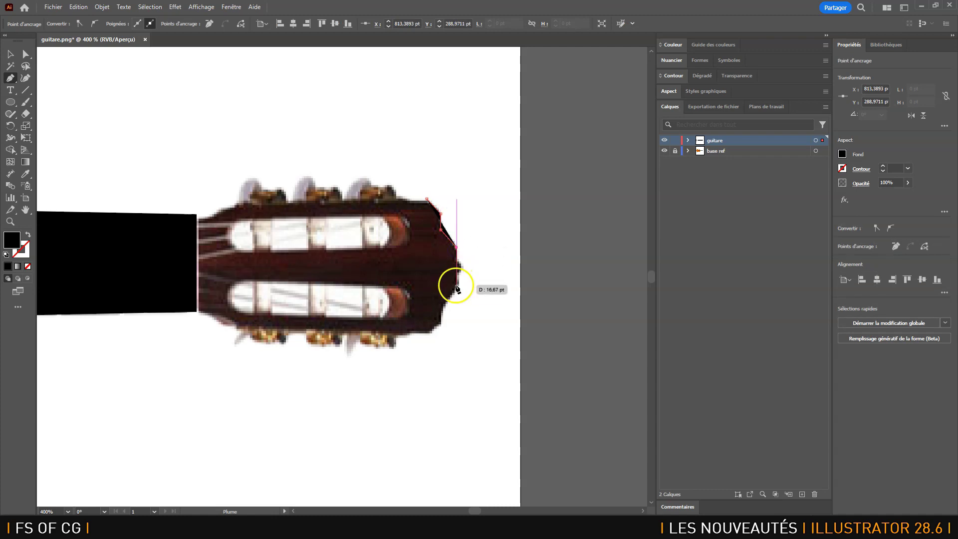
{"action": "left_click", "coordinate": [457, 286]}
{"action": "left_click", "coordinate": [442, 303]}
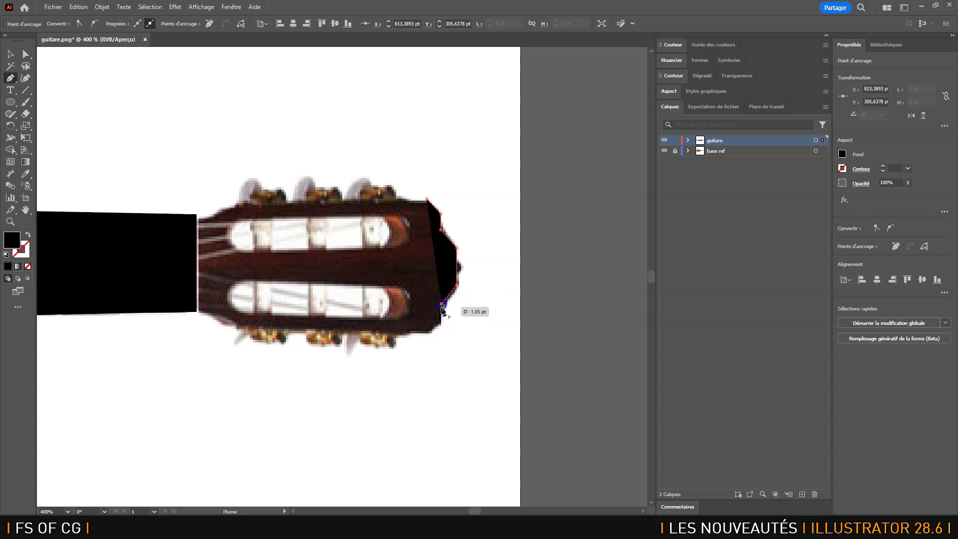
{"action": "left_click", "coordinate": [442, 321]}
{"action": "left_click", "coordinate": [429, 331]}
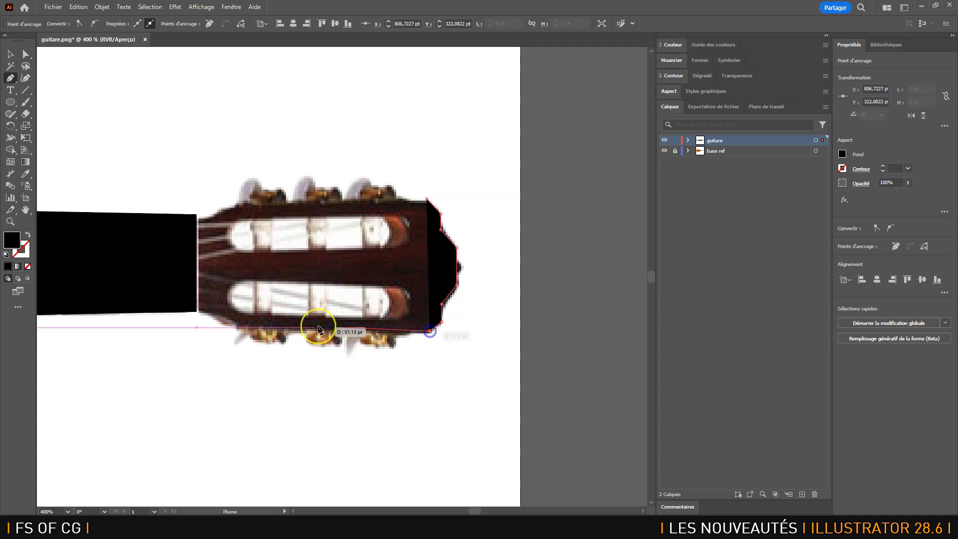
Step: Continue the headstock outline along its lower edge, the end of the neck and its upper edge, closing the path
{"action": "left_click", "coordinate": [234, 328]}
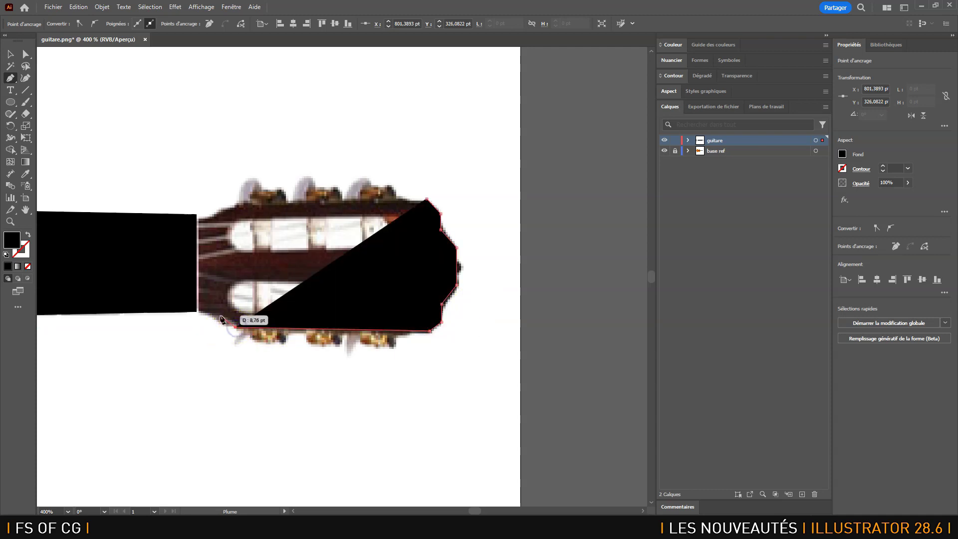
{"action": "left_click", "coordinate": [219, 314]}
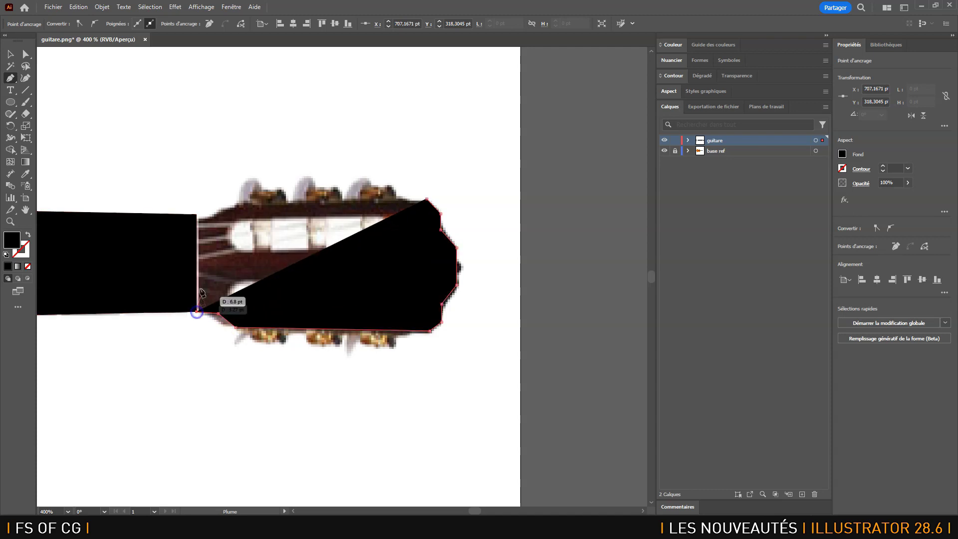
{"action": "left_click", "coordinate": [197, 214]}
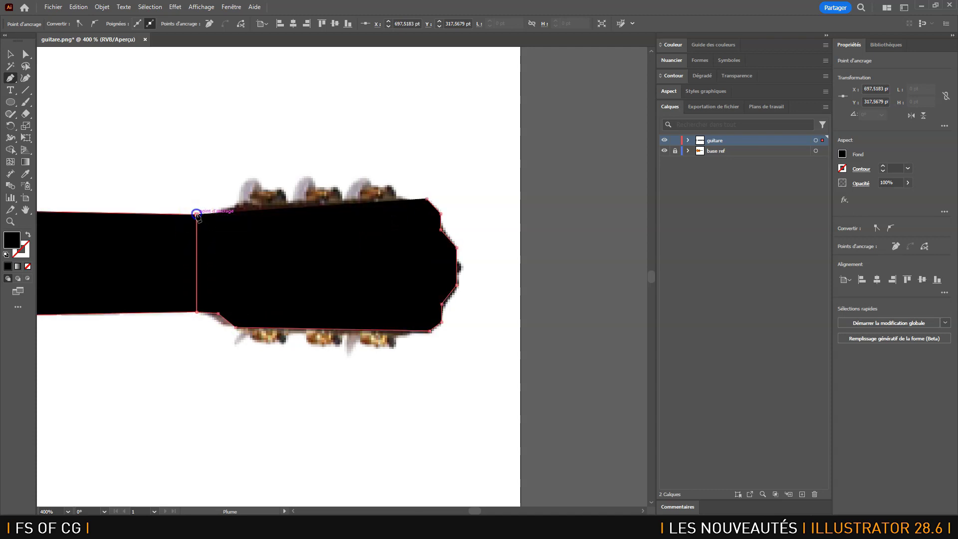
{"action": "left_click", "coordinate": [223, 217]}
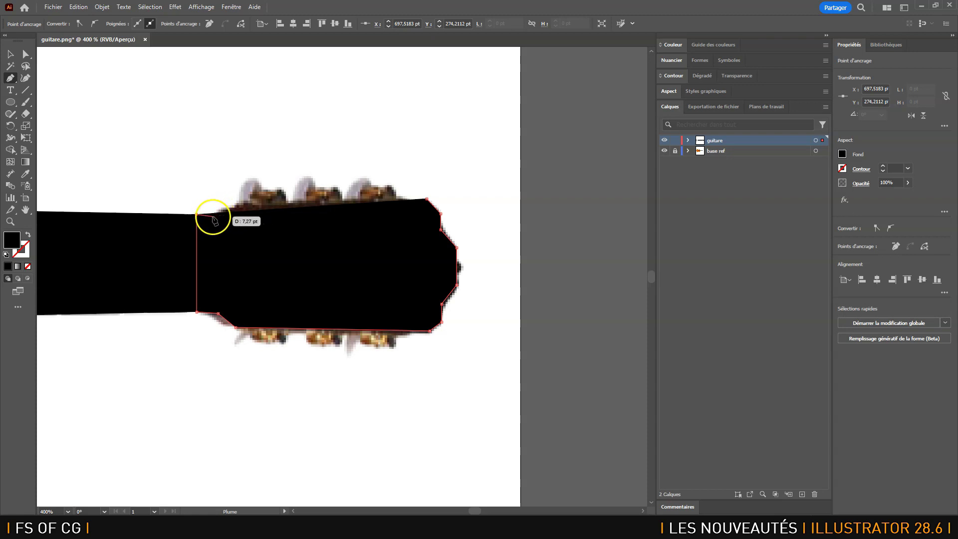
{"action": "left_click", "coordinate": [213, 215]}
{"action": "left_click", "coordinate": [237, 203]}
{"action": "left_click", "coordinate": [397, 198]}
{"action": "left_click", "coordinate": [427, 199]}
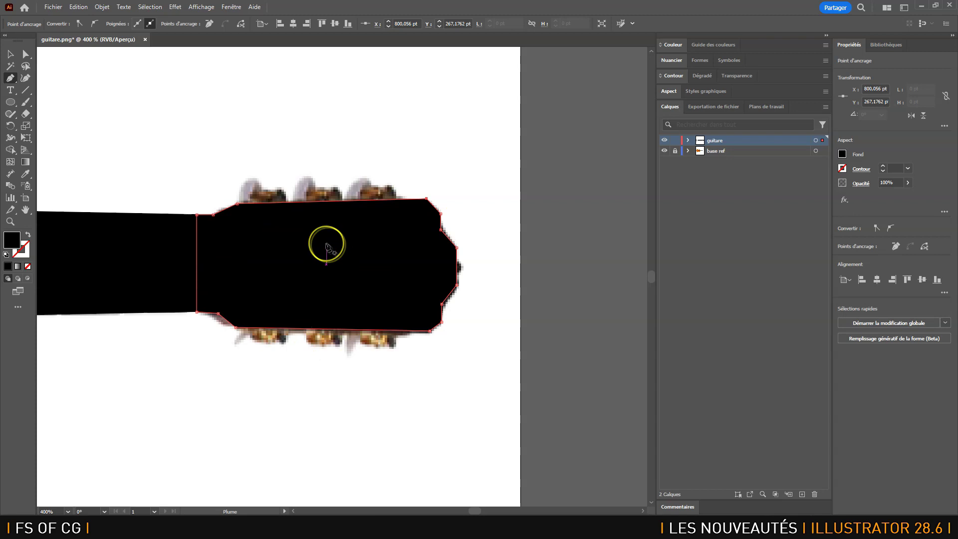
Step: Show the "guitare" layer in outline mode and draw a fully rounded rectangle about 82 by 17 pt around the headstock's upper slot
{"action": "left_click", "coordinate": [664, 142], "text": "ctrl"}
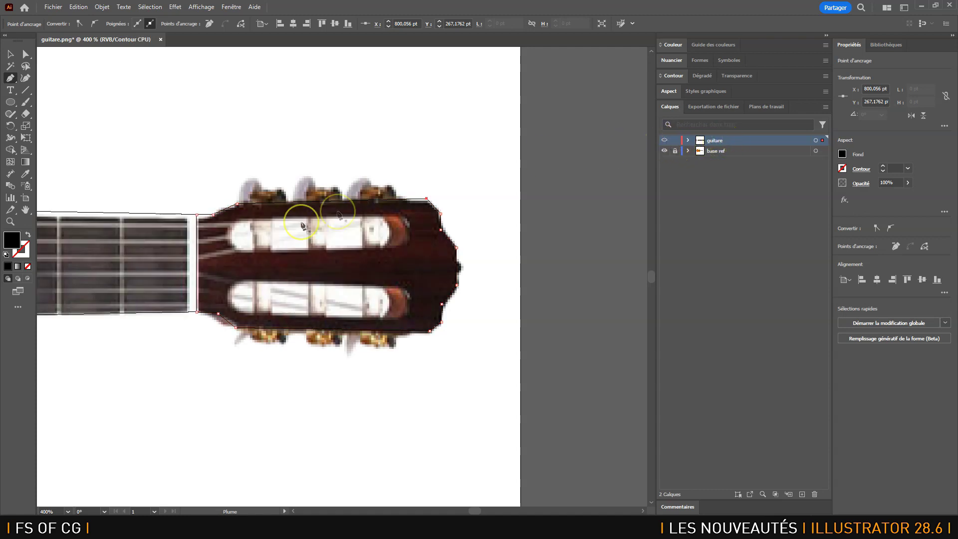
{"action": "left_click", "coordinate": [238, 204]}
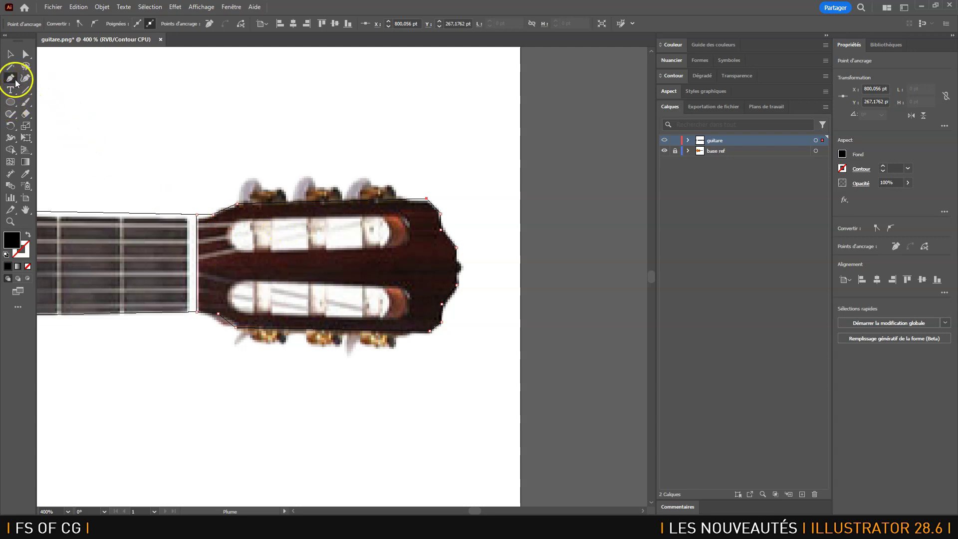
{"action": "left_click_drag", "start_coordinate": [10, 102], "coordinate": [63, 101]}
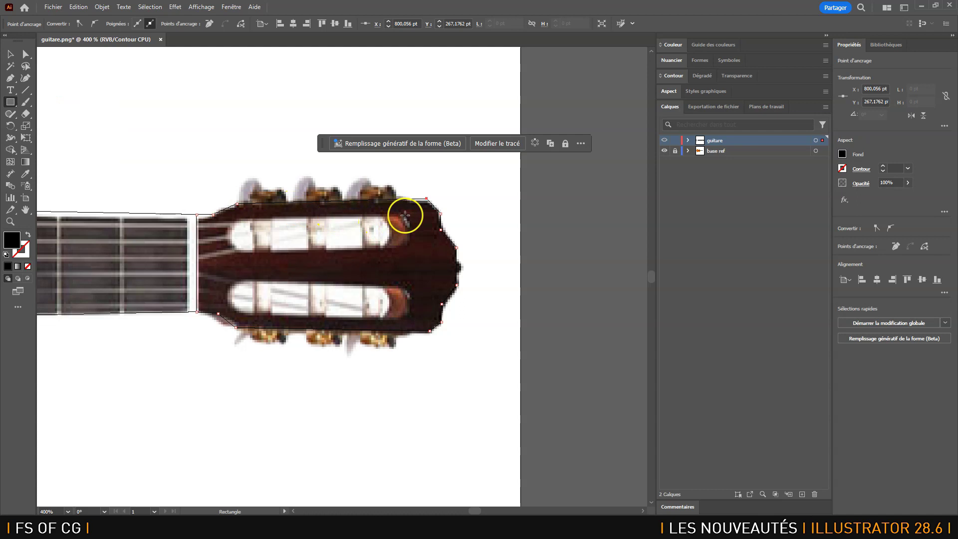
{"action": "left_click_drag", "start_coordinate": [413, 214], "coordinate": [230, 252]}
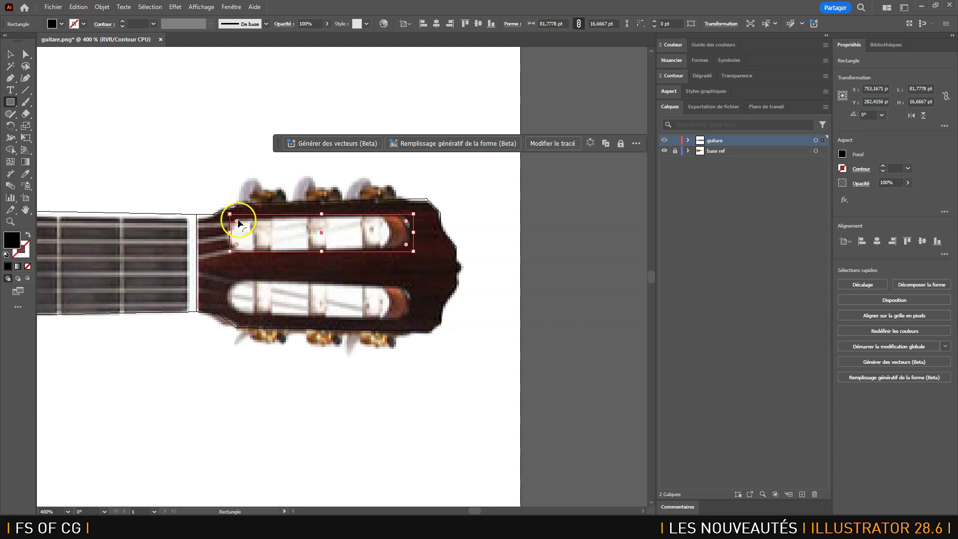
{"action": "left_click_drag", "start_coordinate": [237, 224], "coordinate": [294, 252]}
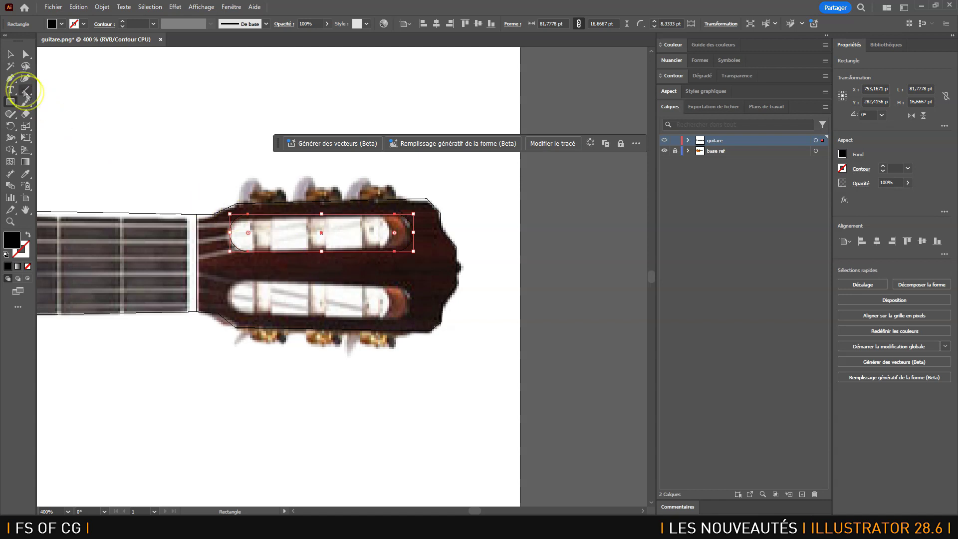
Step: Duplicate the rounded rectangle straight down over the headstock's lower slot
{"action": "left_click", "coordinate": [10, 54]}
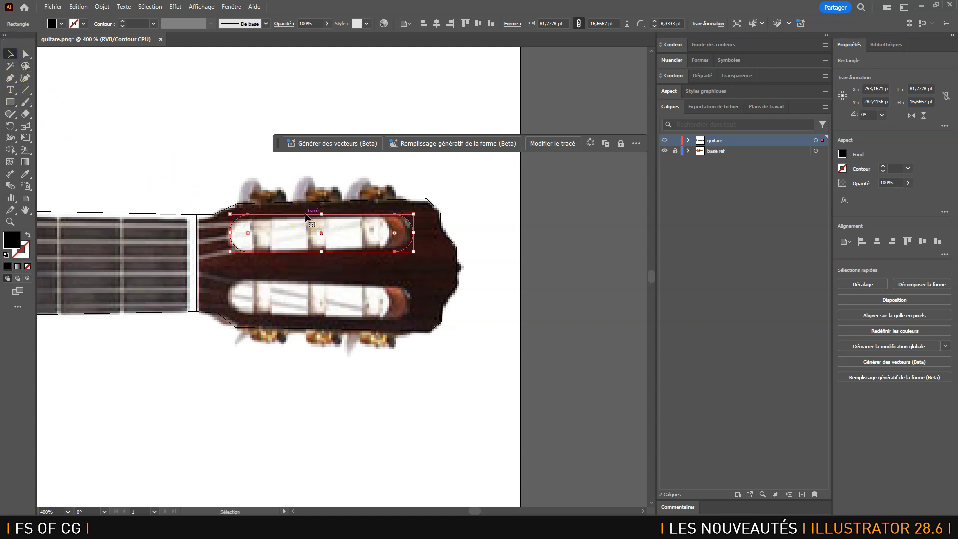
{"action": "left_click_drag", "start_coordinate": [306, 216], "coordinate": [311, 283]}
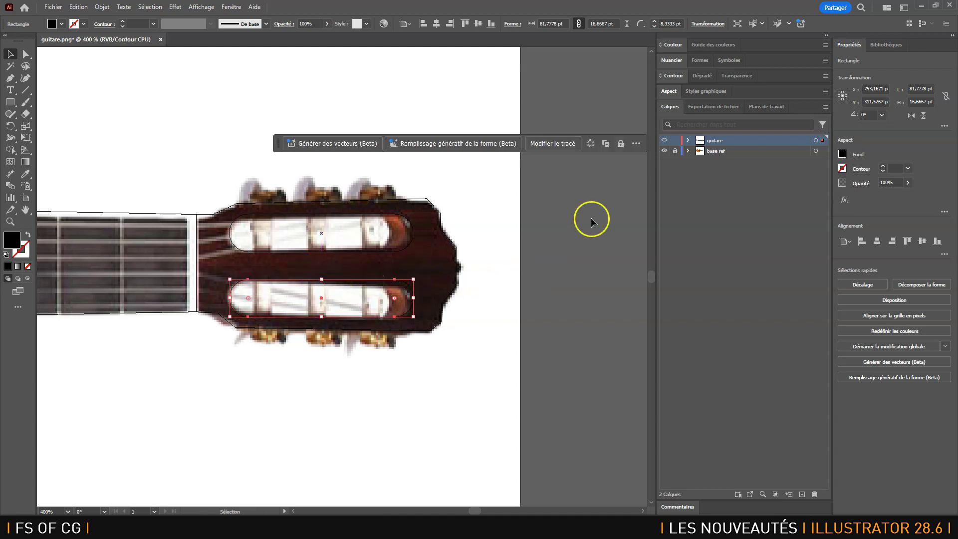
Step: Return the "guitare" layer to preview display and expand it to list its shapes
{"action": "left_click", "coordinate": [666, 141], "text": "ctrl"}
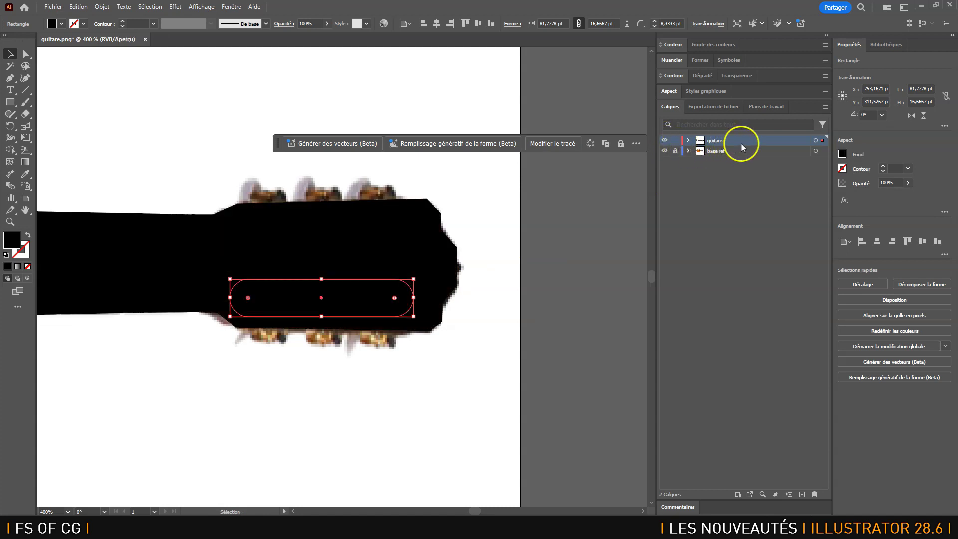
{"action": "left_click", "coordinate": [688, 141]}
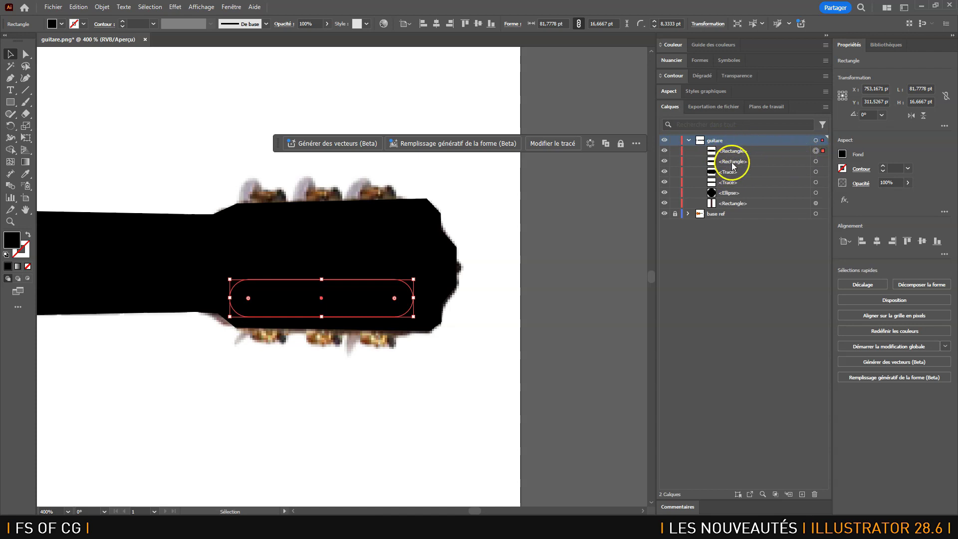
Step: Subtract both rounded rectangles from the headstock outline with Pathfinder and fill it with dark brown sampled from the reference
{"action": "left_click", "coordinate": [816, 161], "text": "shift"}
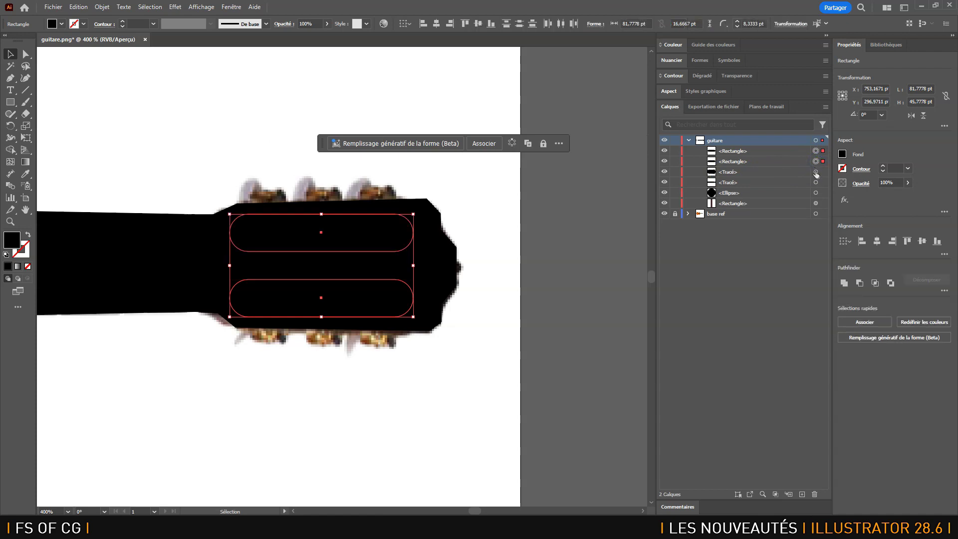
{"action": "left_click", "coordinate": [816, 172], "text": "shift"}
{"action": "left_click", "coordinate": [820, 155], "text": "shift"}
{"action": "left_click", "coordinate": [817, 151], "text": "shift"}
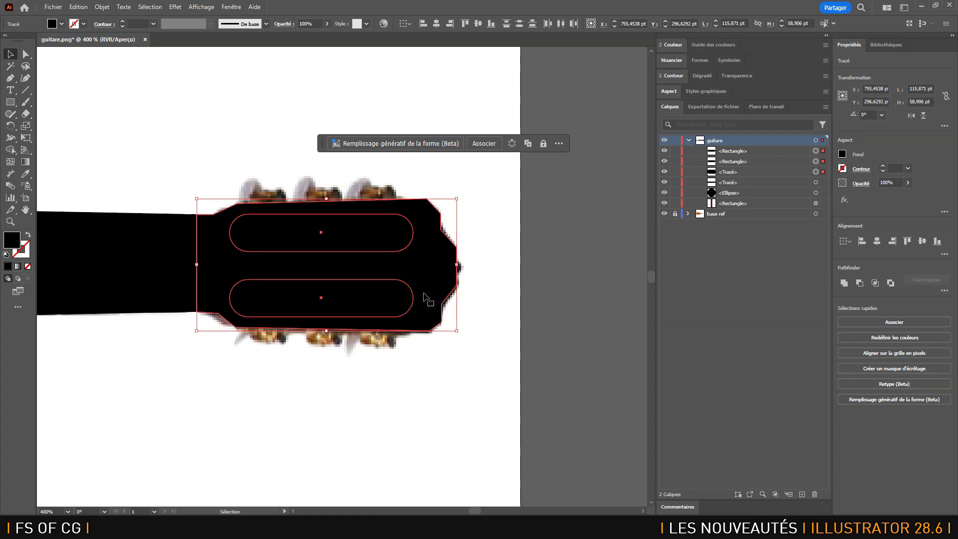
{"action": "left_click", "coordinate": [232, 7]}
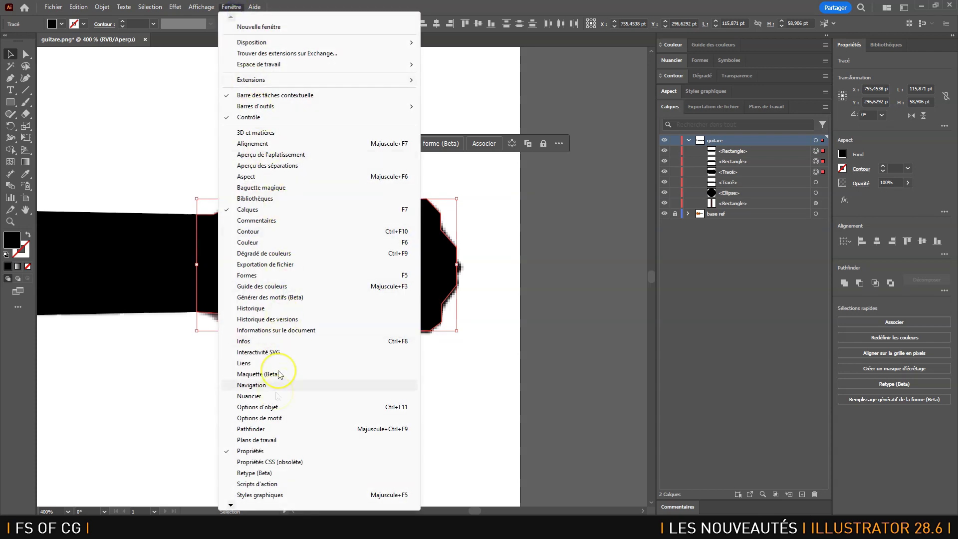
{"action": "left_click", "coordinate": [274, 429]}
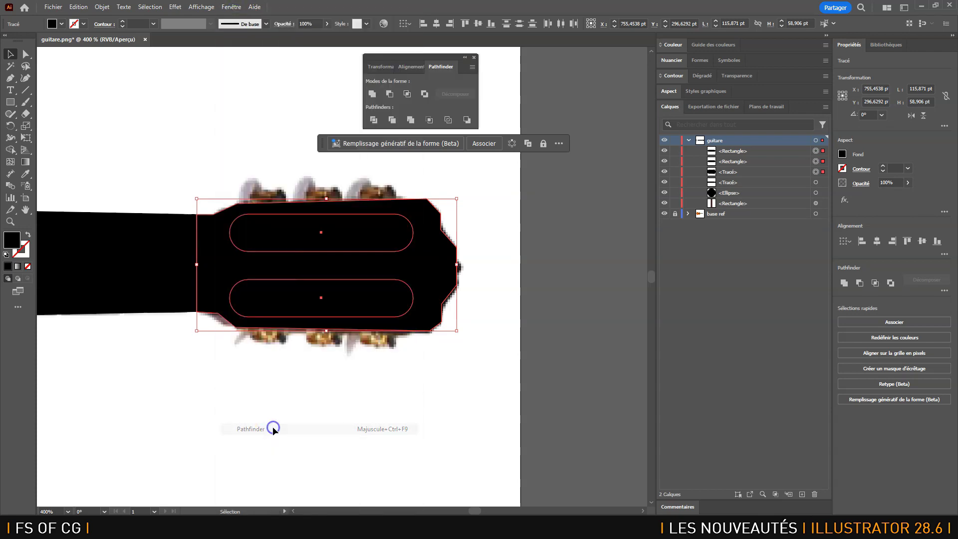
{"action": "left_click", "coordinate": [389, 94]}
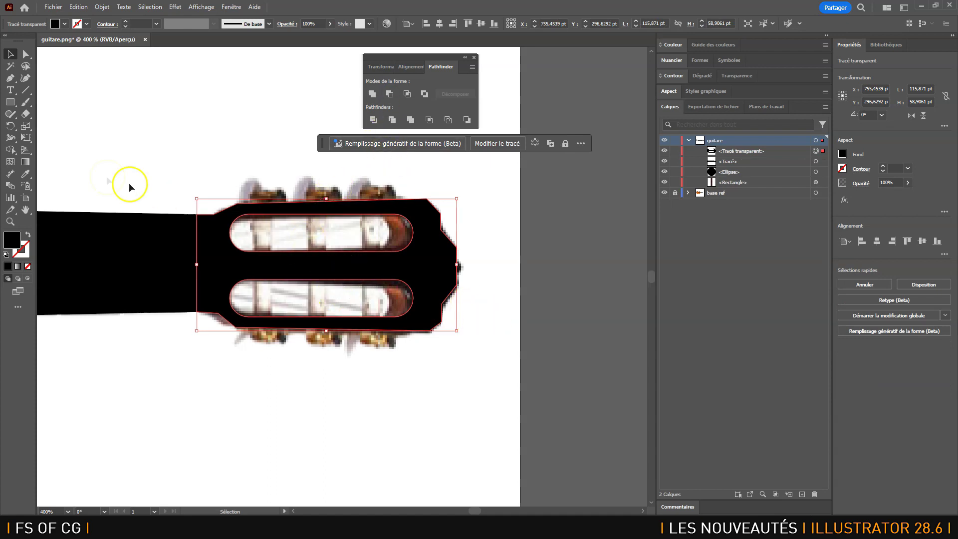
{"action": "left_click", "coordinate": [25, 176]}
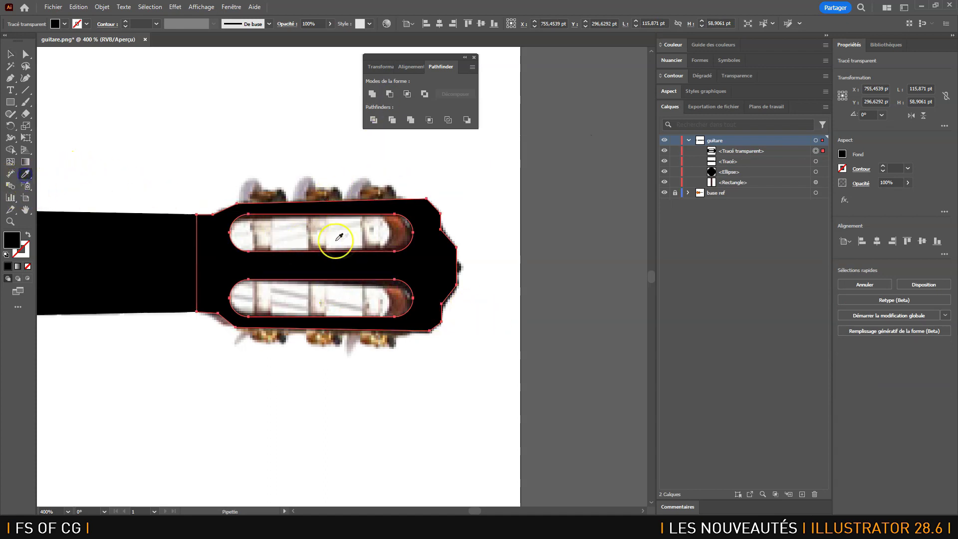
{"action": "left_click", "coordinate": [411, 225]}
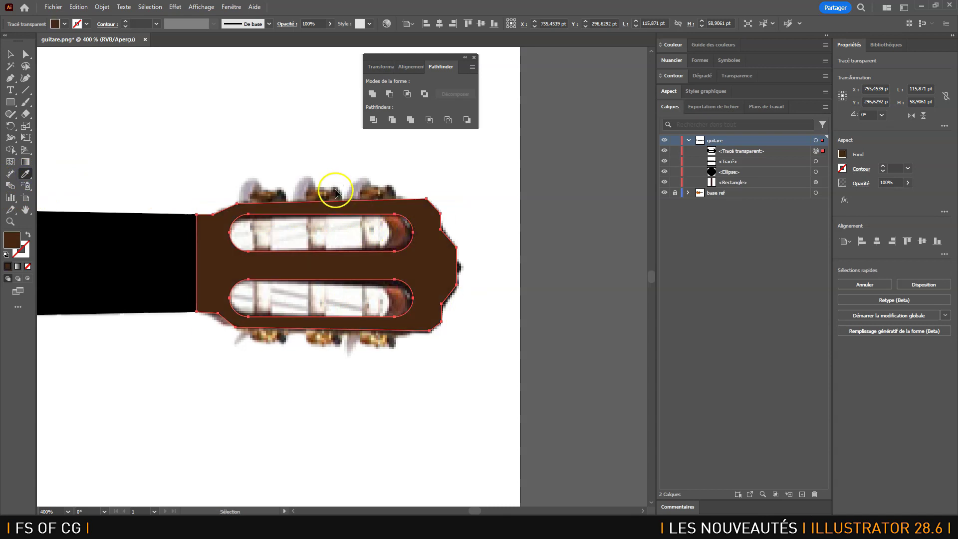
Step: Draw an ellipse about 232 by 308 pt over the wide part of the guitar body
{"action": "key", "text": "ctrl+minus"}
{"action": "key", "text": "ctrl+minus"}
{"action": "key", "text": "ctrl+minus"}
{"action": "key", "text": "ctrl+minus"}
{"action": "left_click_drag", "start_coordinate": [235, 290], "coordinate": [497, 301]}
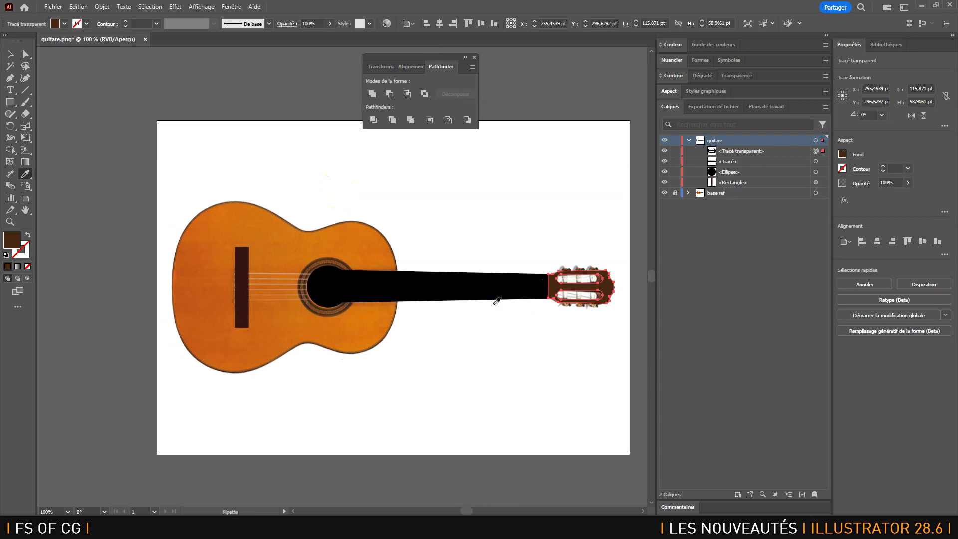
{"action": "key", "text": "ctrl+plus"}
{"action": "left_click_drag", "start_coordinate": [255, 298], "coordinate": [546, 285]}
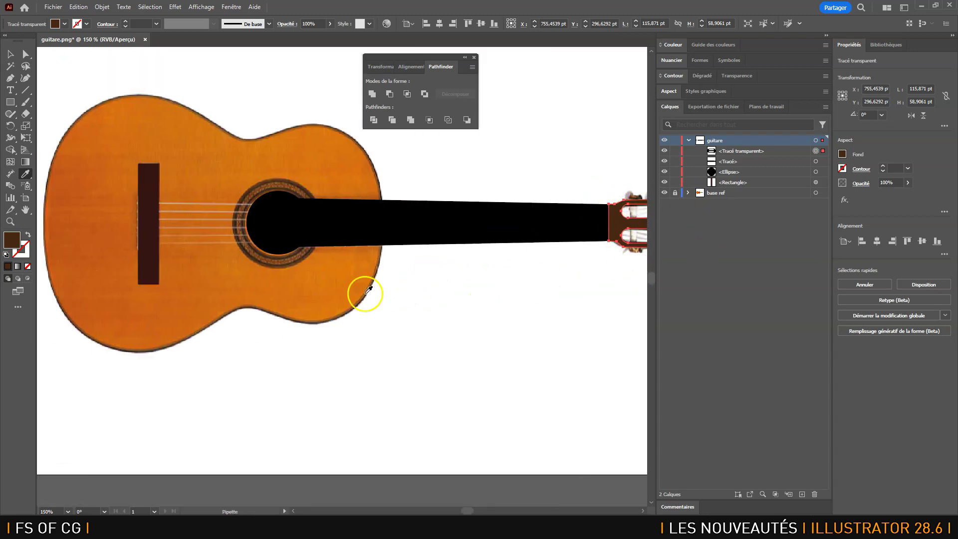
{"action": "left_click_drag", "start_coordinate": [284, 296], "coordinate": [362, 310]}
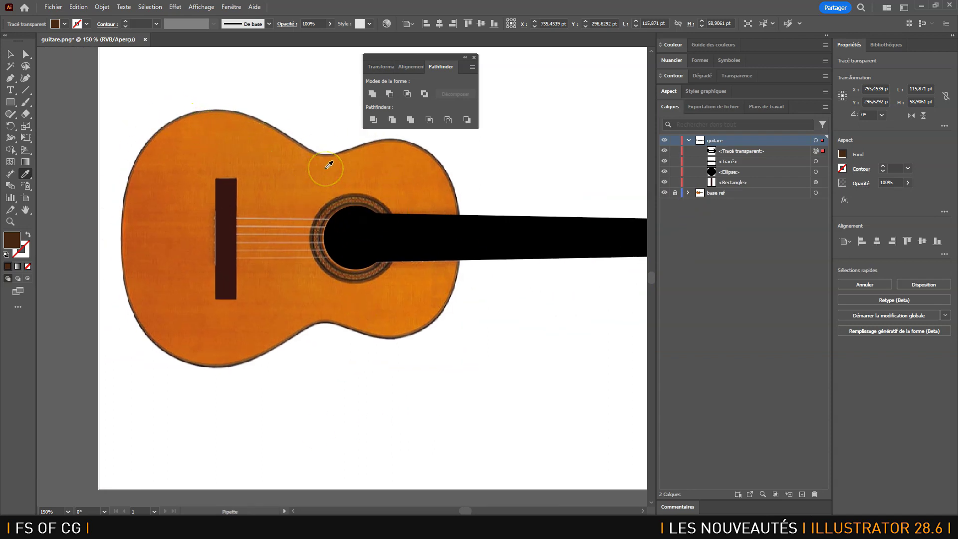
{"action": "left_click", "coordinate": [10, 102]}
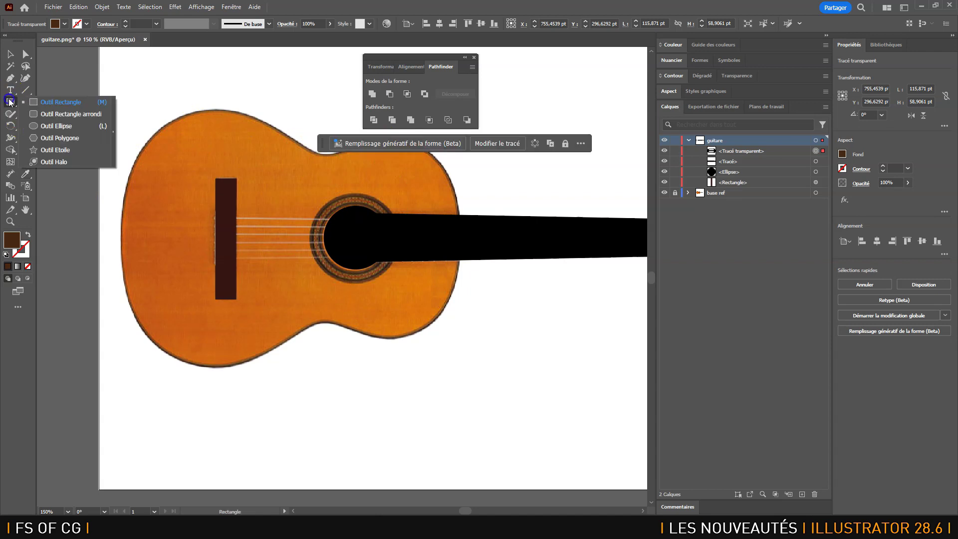
{"action": "left_click", "coordinate": [71, 127]}
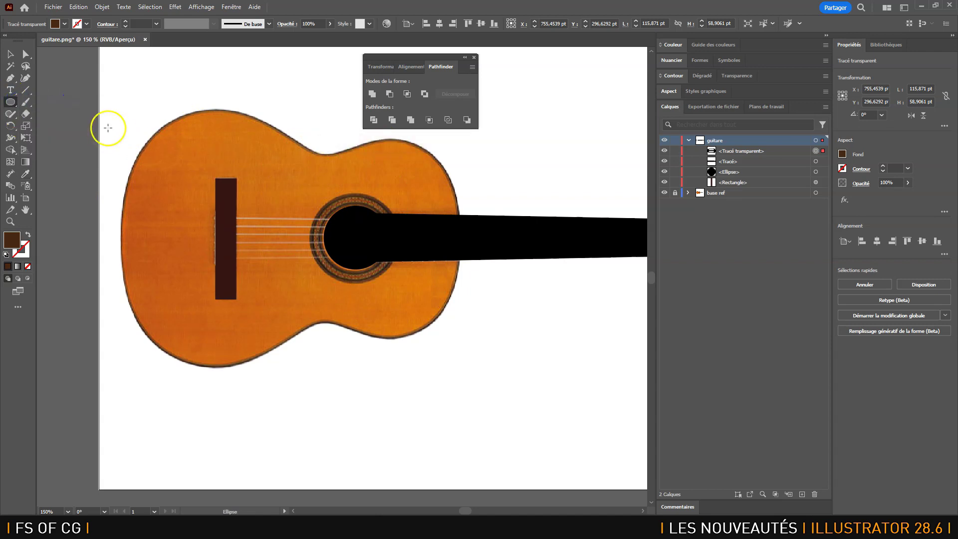
{"action": "left_click_drag", "start_coordinate": [431, 54], "coordinate": [594, 38]}
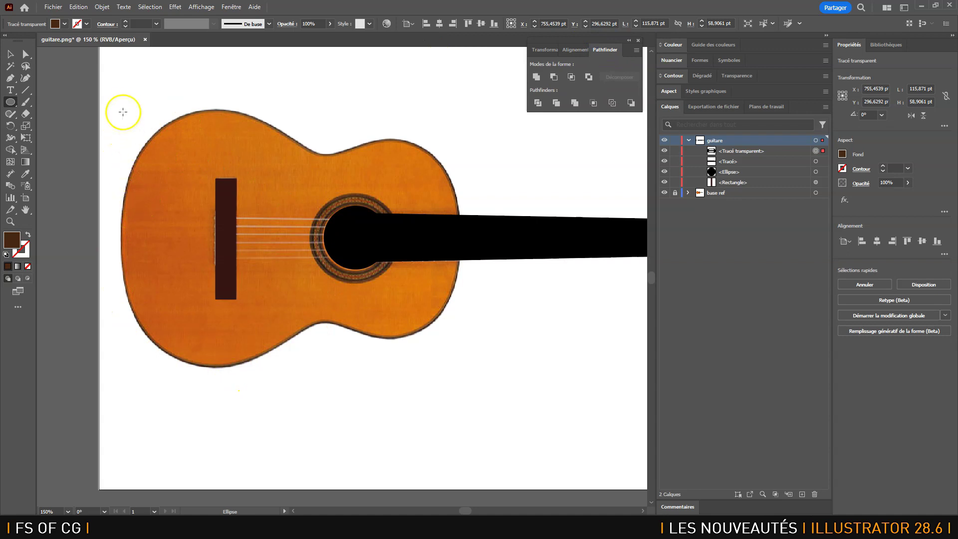
{"action": "left_click_drag", "start_coordinate": [121, 108], "coordinate": [321, 368]}
{"action": "left_click_drag", "start_coordinate": [323, 368], "coordinate": [316, 367]}
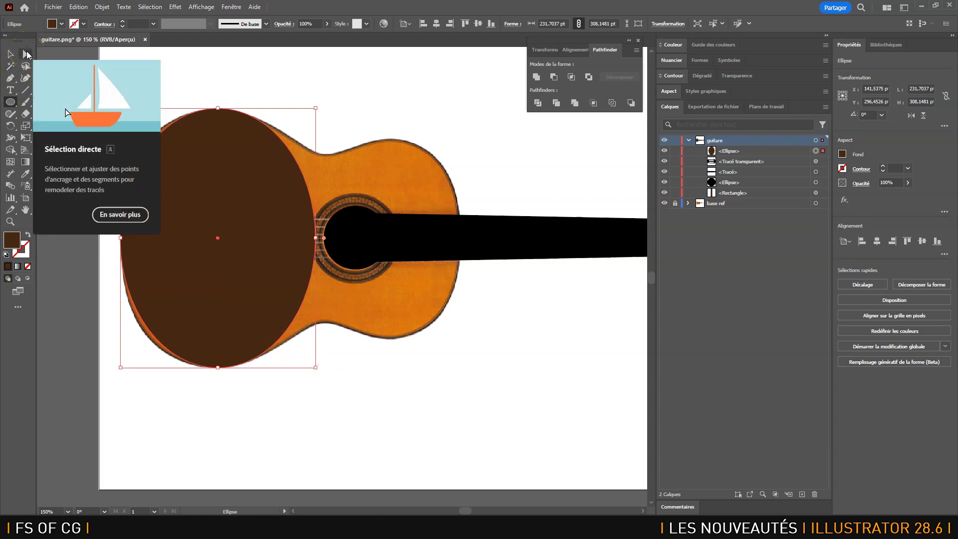
Step: Lengthen both handles of the ellipse's outer anchor point to follow the tail end of the guitar body
{"action": "left_click", "coordinate": [27, 54]}
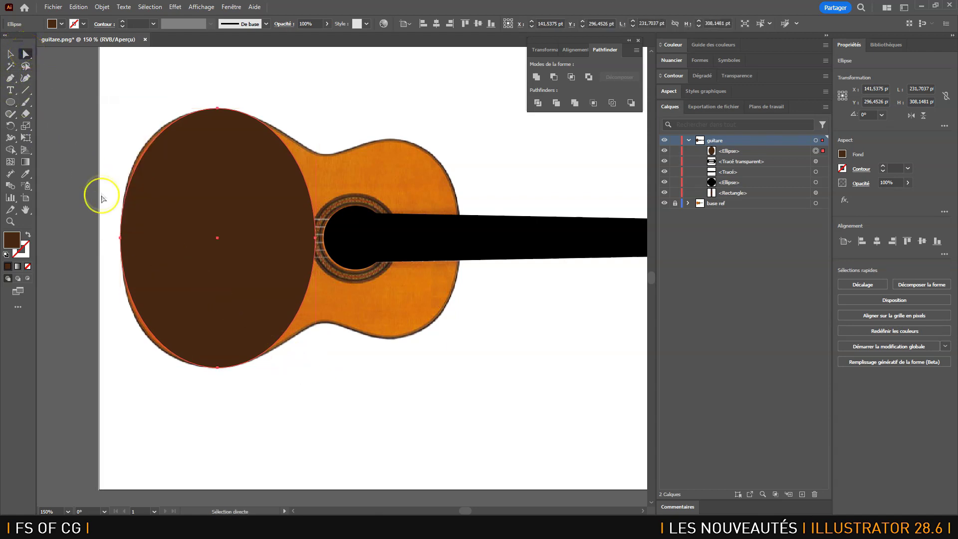
{"action": "left_click_drag", "start_coordinate": [114, 224], "coordinate": [129, 251]}
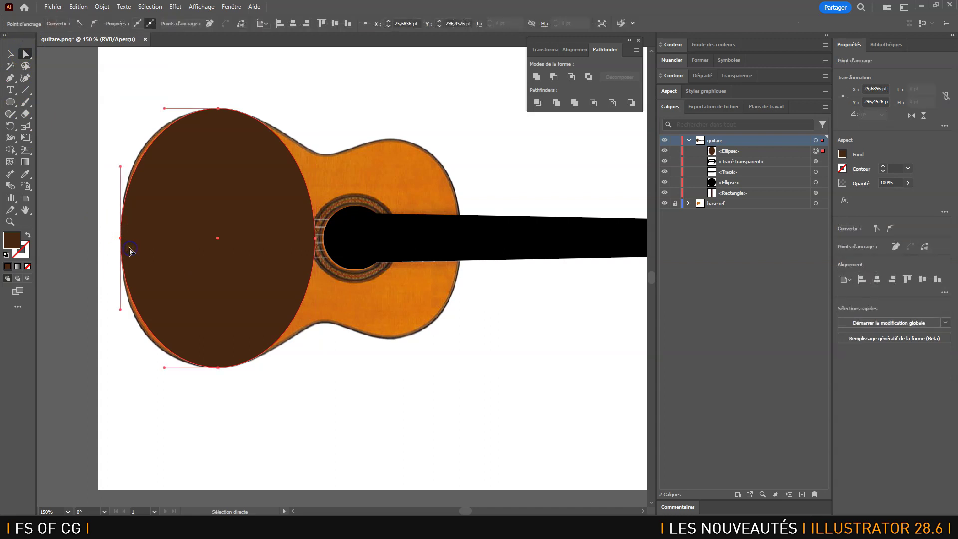
{"action": "left_click_drag", "start_coordinate": [120, 167], "coordinate": [120, 152]}
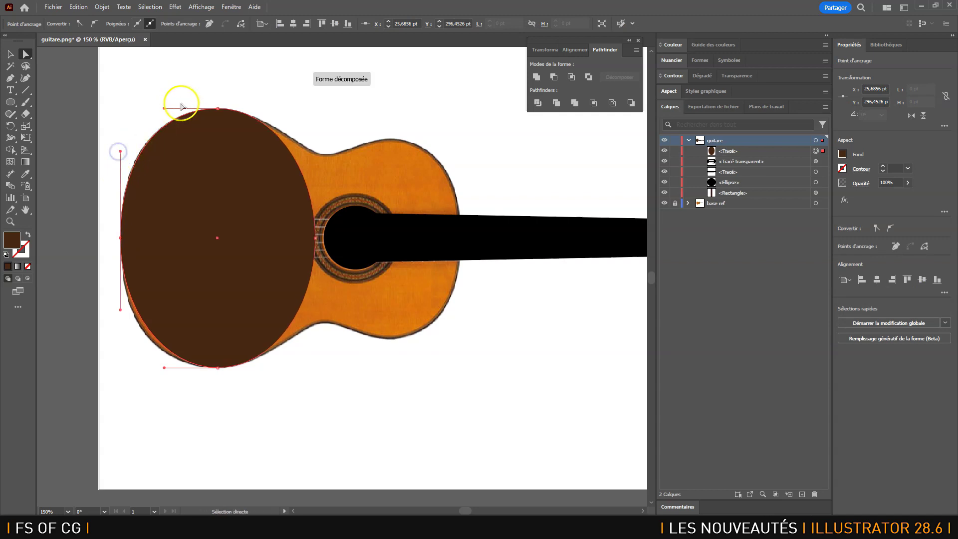
{"action": "left_click_drag", "start_coordinate": [120, 310], "coordinate": [118, 332]}
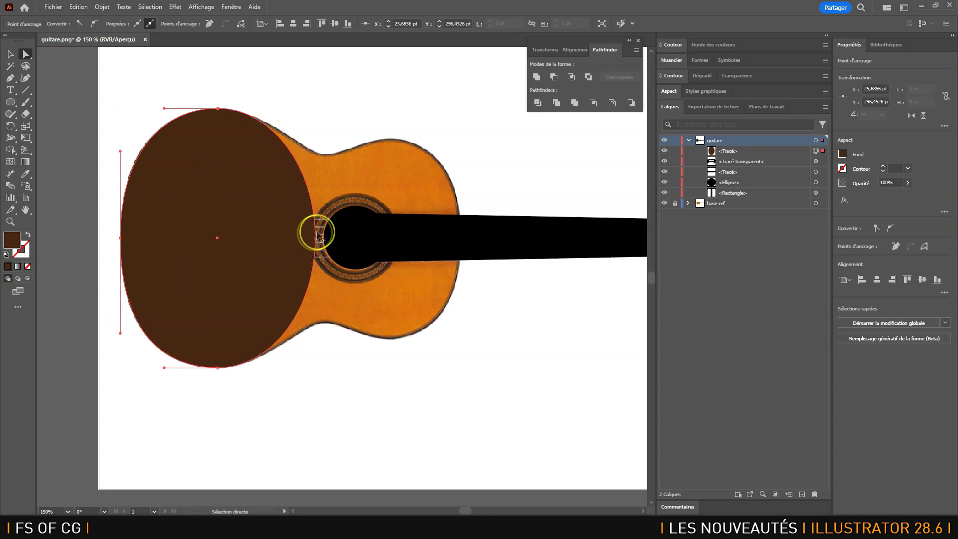
Step: Move the ellipse's inner anchor to the middle of the sound hole and shorten its handles to narrow that end
{"action": "left_click_drag", "start_coordinate": [317, 239], "coordinate": [355, 237]}
{"action": "left_click_drag", "start_coordinate": [353, 175], "coordinate": [358, 179]}
{"action": "left_click_drag", "start_coordinate": [357, 308], "coordinate": [358, 292]}
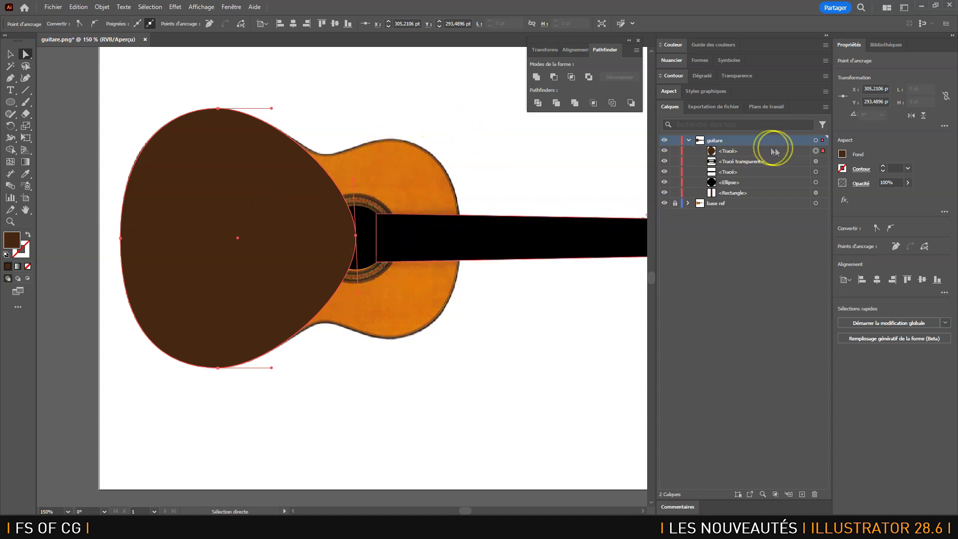
Step: Duplicate the body shape, rotate the copy 180° and move it to the neck end of the guitar body
{"action": "left_click", "coordinate": [10, 54]}
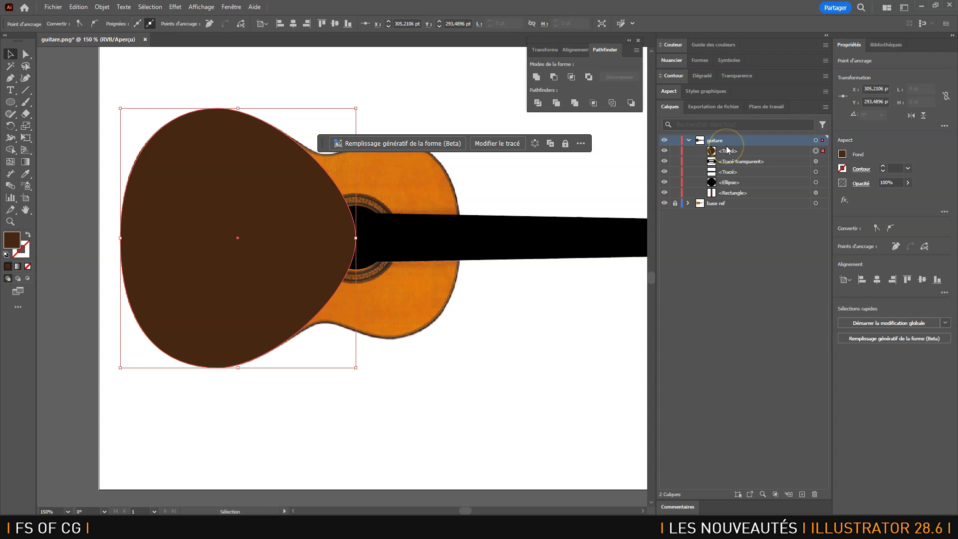
{"action": "left_click", "coordinate": [552, 144]}
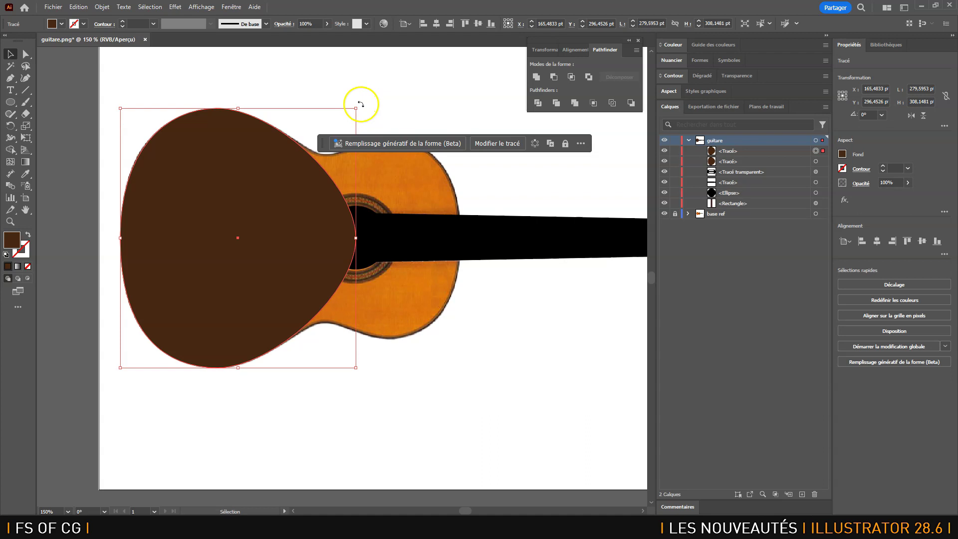
{"action": "left_click_drag", "start_coordinate": [361, 105], "coordinate": [168, 348]}
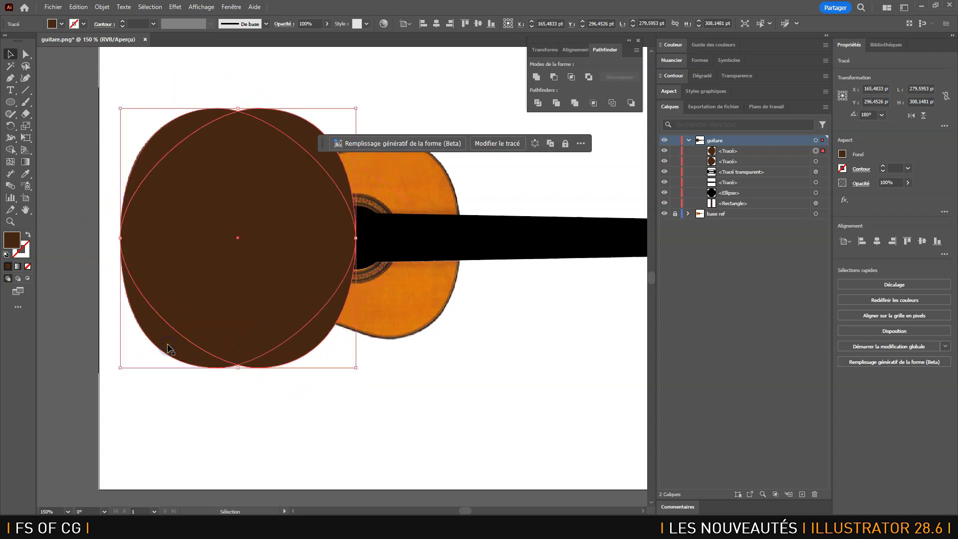
{"action": "left_click_drag", "start_coordinate": [224, 204], "coordinate": [331, 208]}
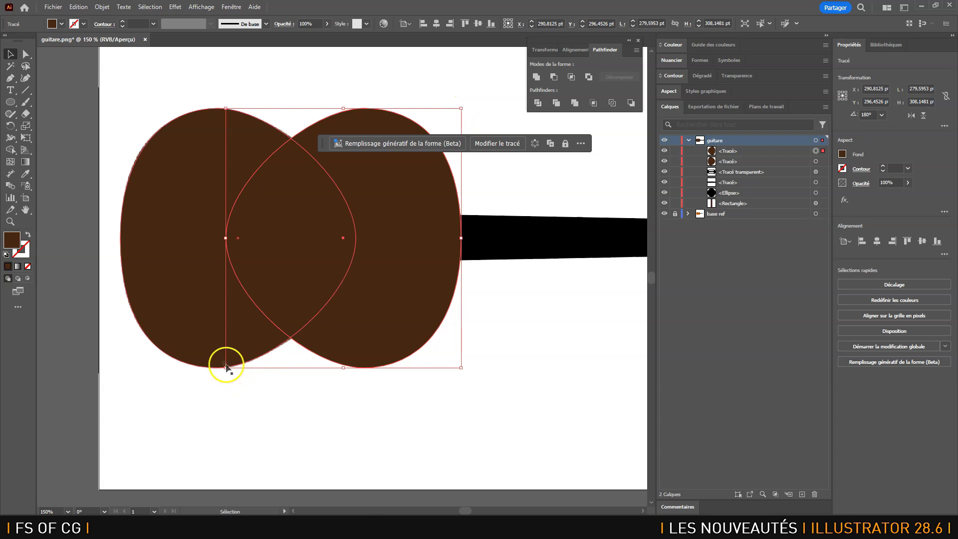
Step: Scale the copied shape to about 214 by 236 pt to fit the smaller part of the guitar body
{"action": "left_click_drag", "start_coordinate": [226, 367], "coordinate": [250, 338]}
{"action": "left_click_drag", "start_coordinate": [397, 226], "coordinate": [424, 228]}
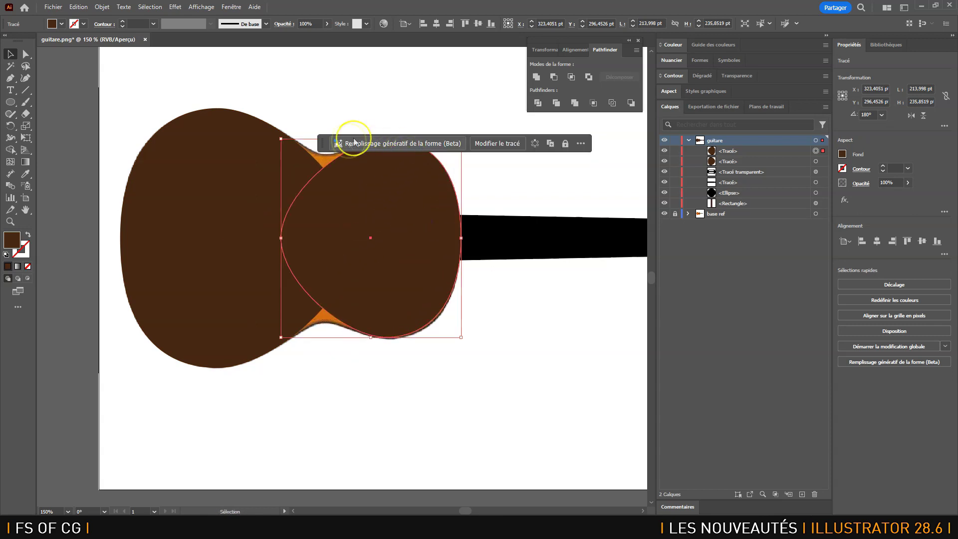
{"action": "left_click_drag", "start_coordinate": [322, 145], "coordinate": [224, 71]}
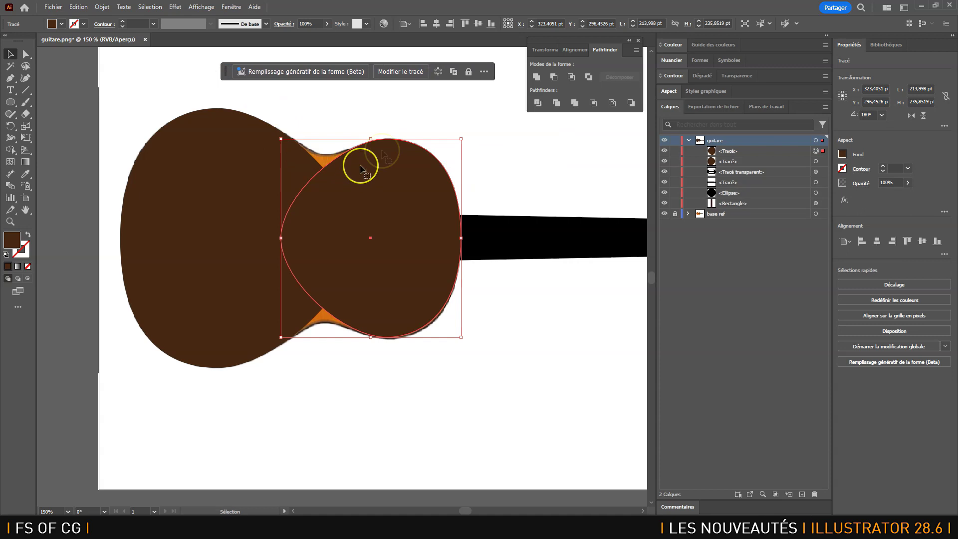
Step: Unite the two body shapes and round both waist corners to a radius of about 67 pt
{"action": "left_click", "coordinate": [227, 232], "text": "shift"}
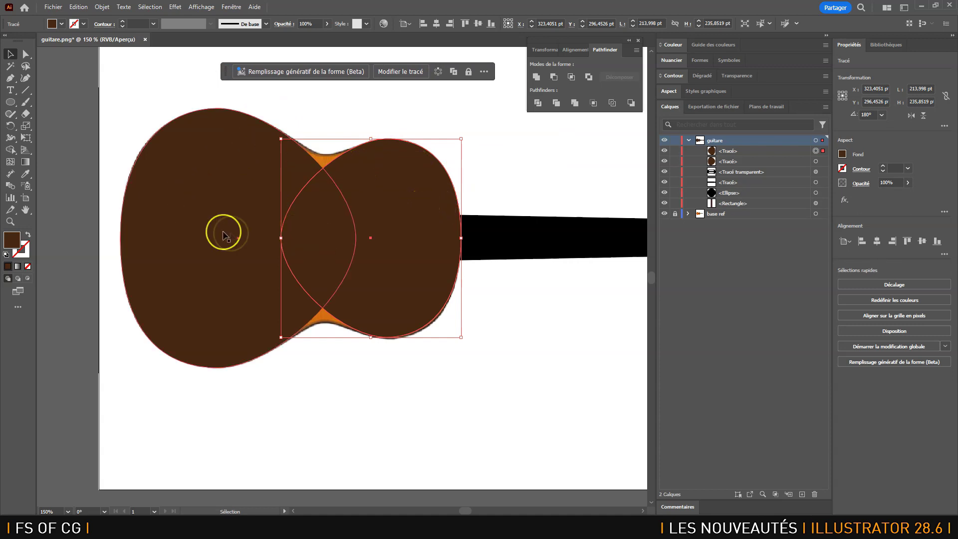
{"action": "left_click", "coordinate": [202, 176], "text": "shift"}
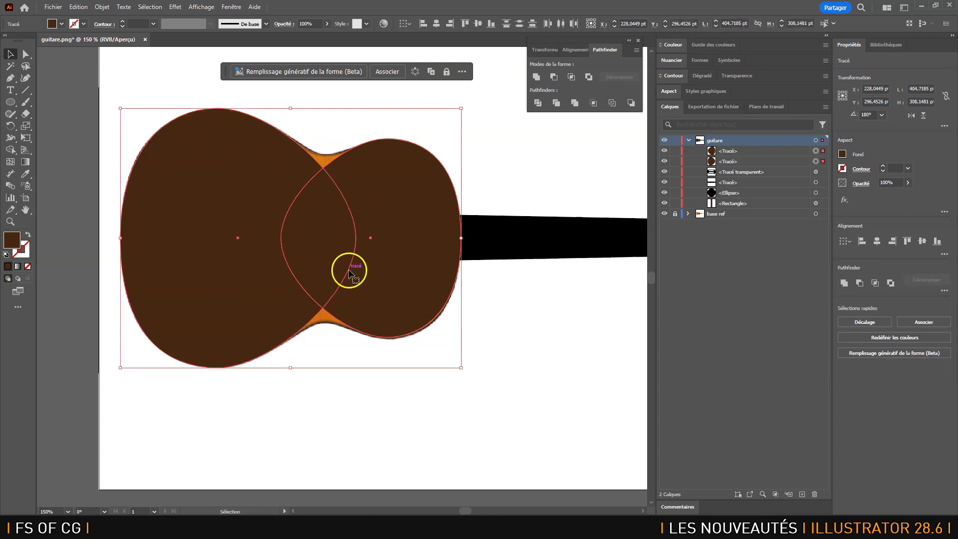
{"action": "left_click", "coordinate": [537, 78]}
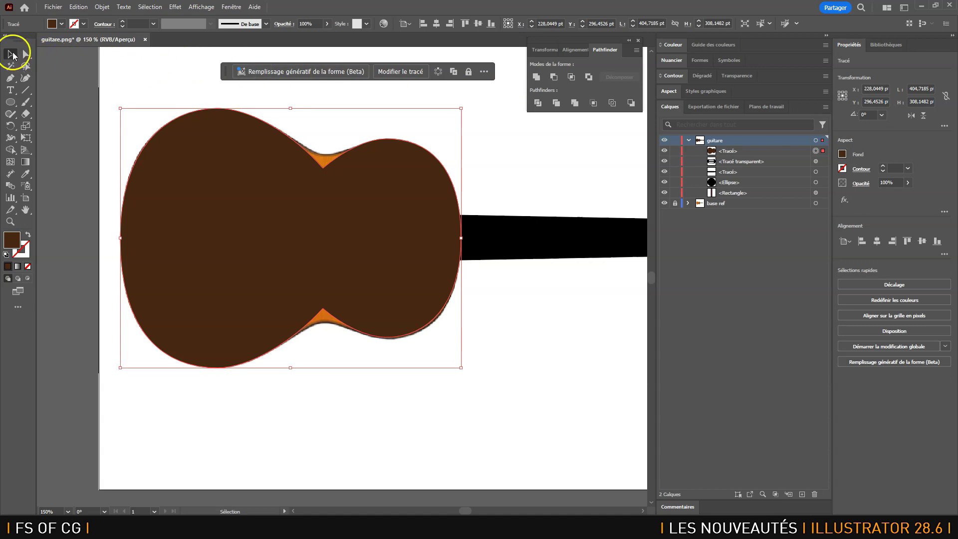
{"action": "left_click", "coordinate": [26, 54]}
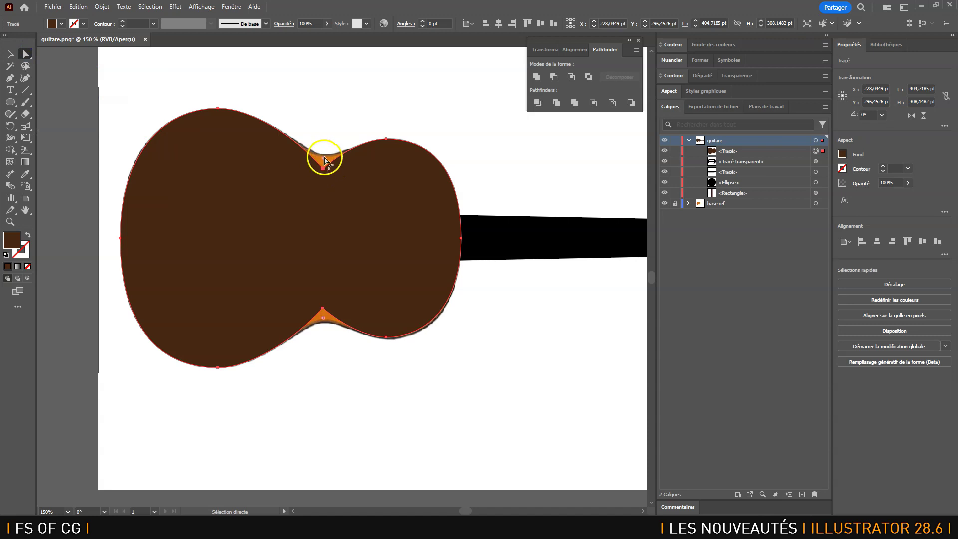
{"action": "left_click_drag", "start_coordinate": [325, 160], "coordinate": [332, 99]}
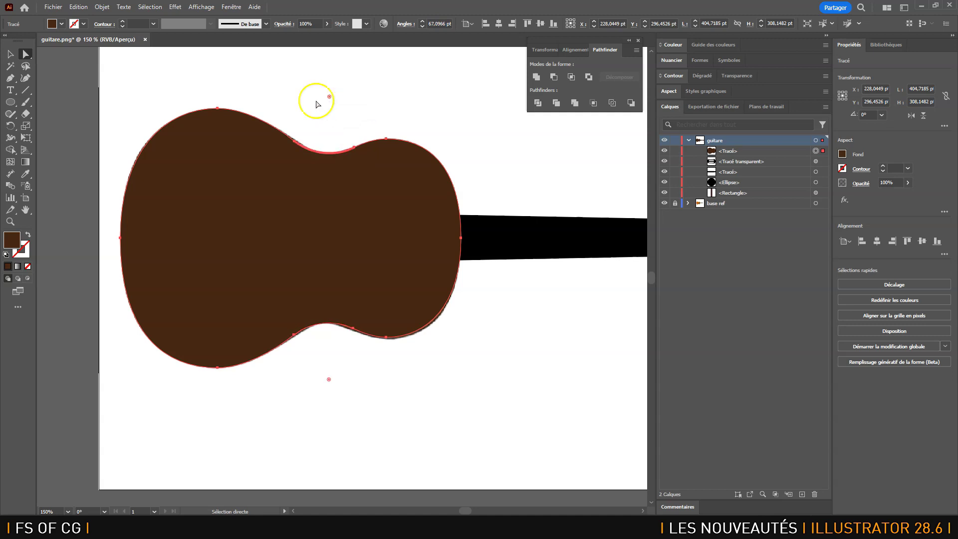
Step: Move the body path beneath all other shapes in the "guitare" layer
{"action": "left_click", "coordinate": [11, 54]}
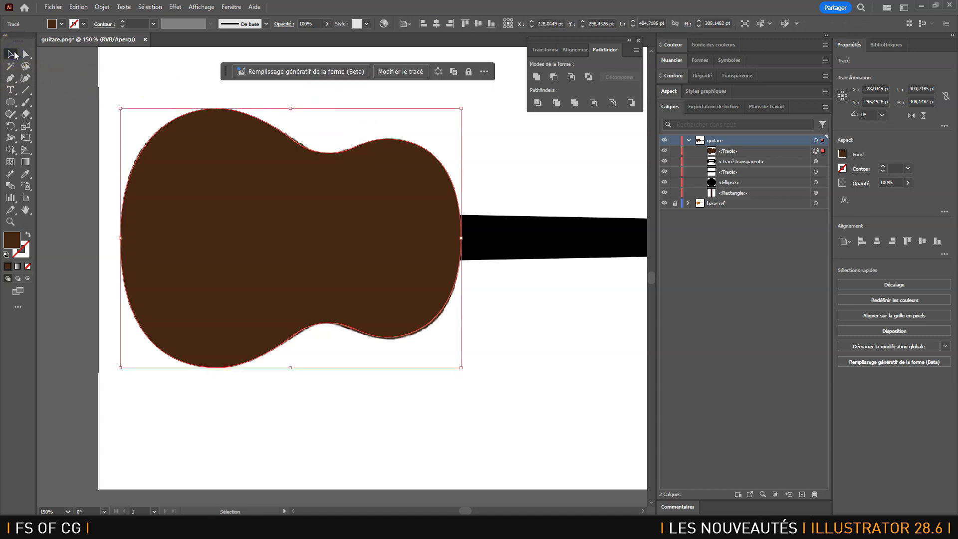
{"action": "left_click", "coordinate": [742, 152]}
{"action": "left_click_drag", "start_coordinate": [742, 153], "coordinate": [751, 198]}
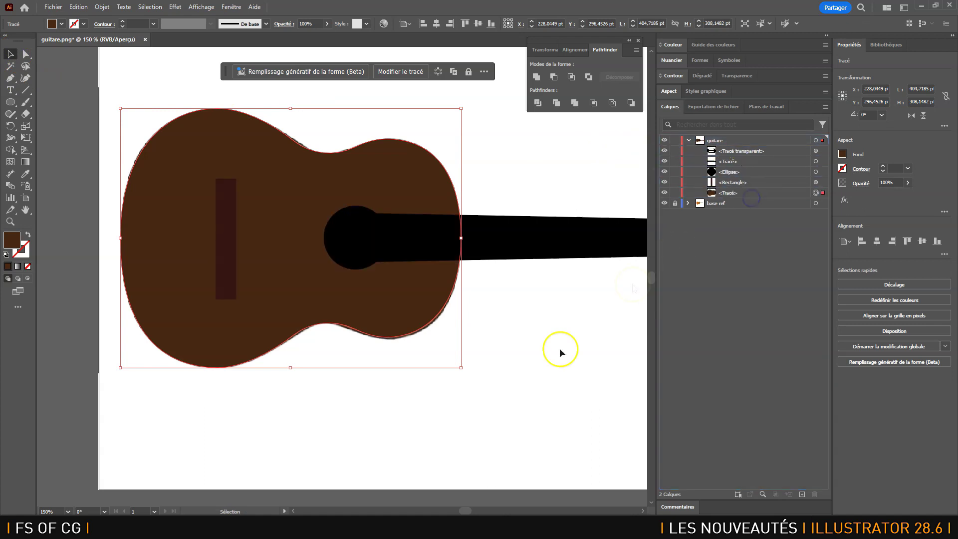
Step: Fit the artboard in the window, hide the "base ref" layer and deselect the body
{"action": "key", "text": "a"}
{"action": "key", "text": "ctrl+0"}
{"action": "key", "text": "v"}
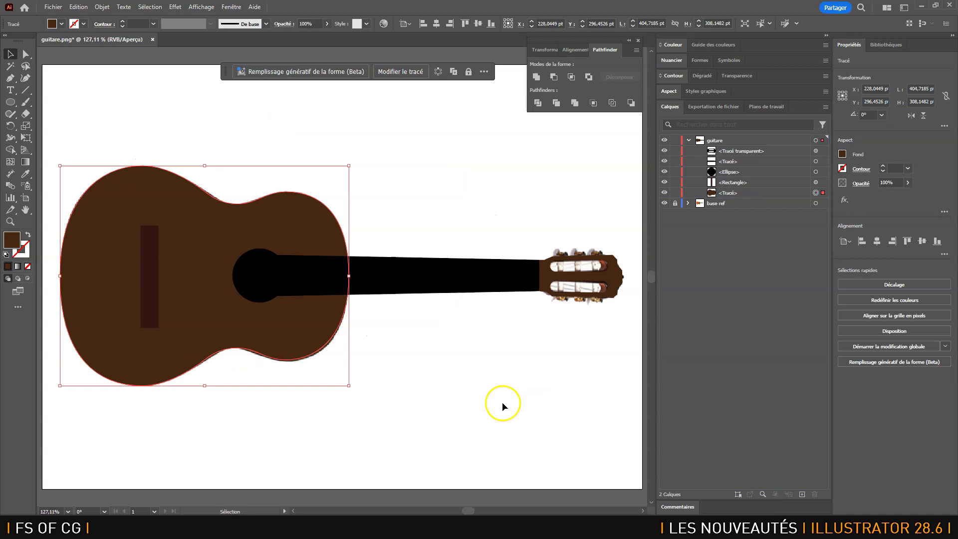
{"action": "left_click", "coordinate": [664, 203]}
{"action": "left_click", "coordinate": [437, 208]}
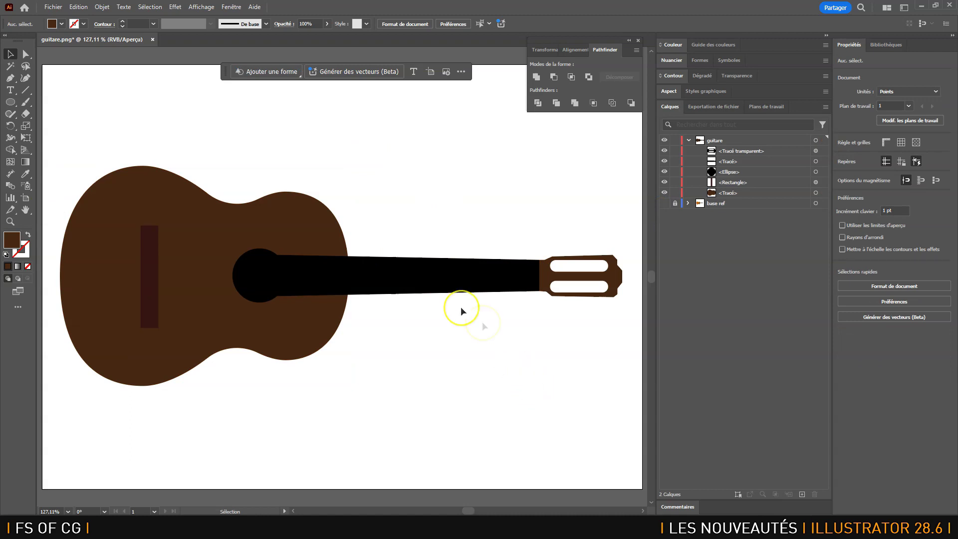
Step: Recolour the black guitar neck with the bridge's dark reddish-brown using the Eyedropper, then deselect it
{"action": "left_click", "coordinate": [455, 276]}
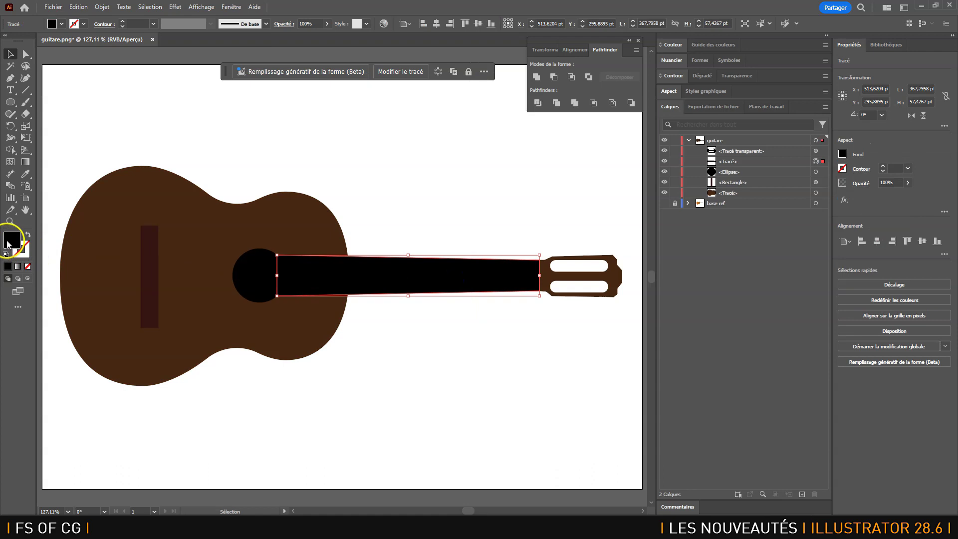
{"action": "left_click", "coordinate": [25, 173]}
{"action": "left_click", "coordinate": [150, 235]}
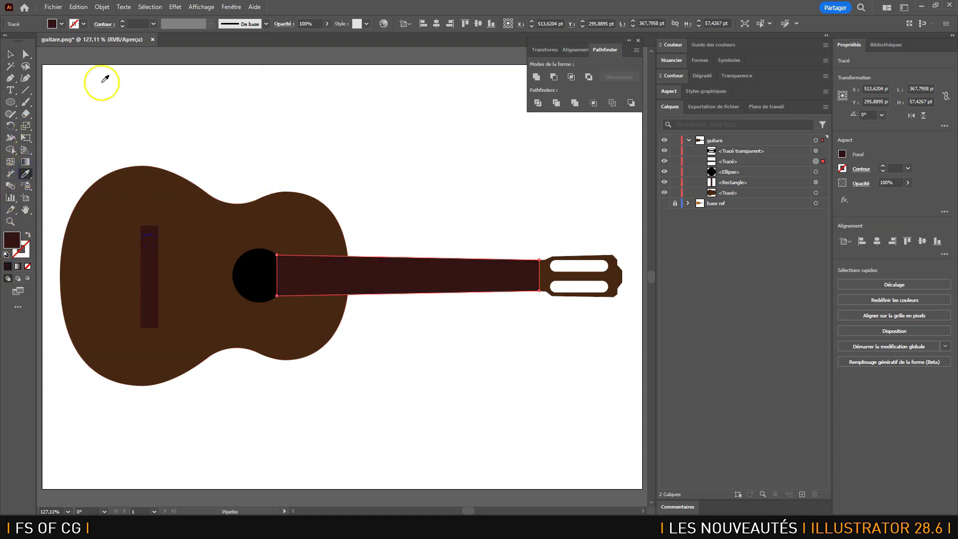
{"action": "left_click", "coordinate": [10, 54]}
{"action": "left_click", "coordinate": [430, 161]}
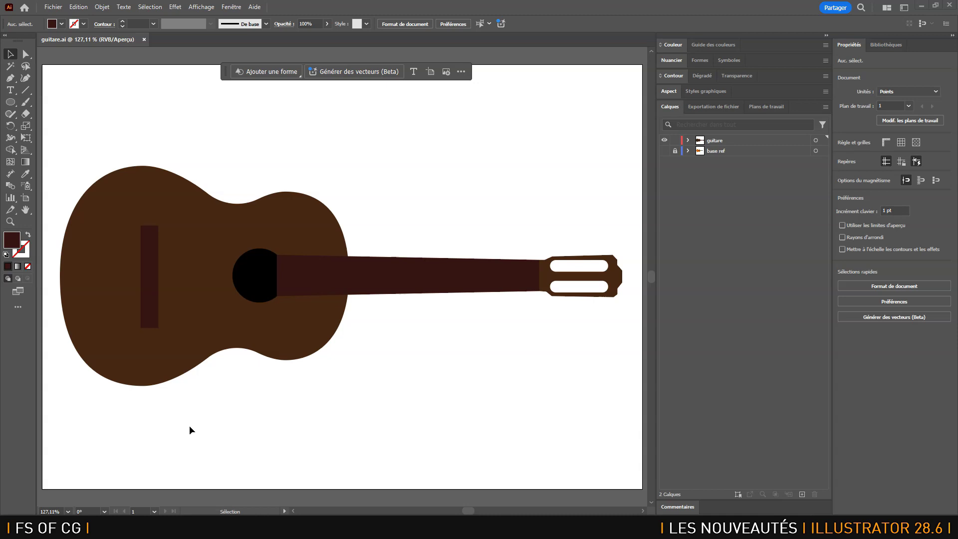
Step: Select all the guitar shapes together and briefly show the "base ref" layer for comparison, leaving it hidden
{"action": "left_click", "coordinate": [149, 319]}
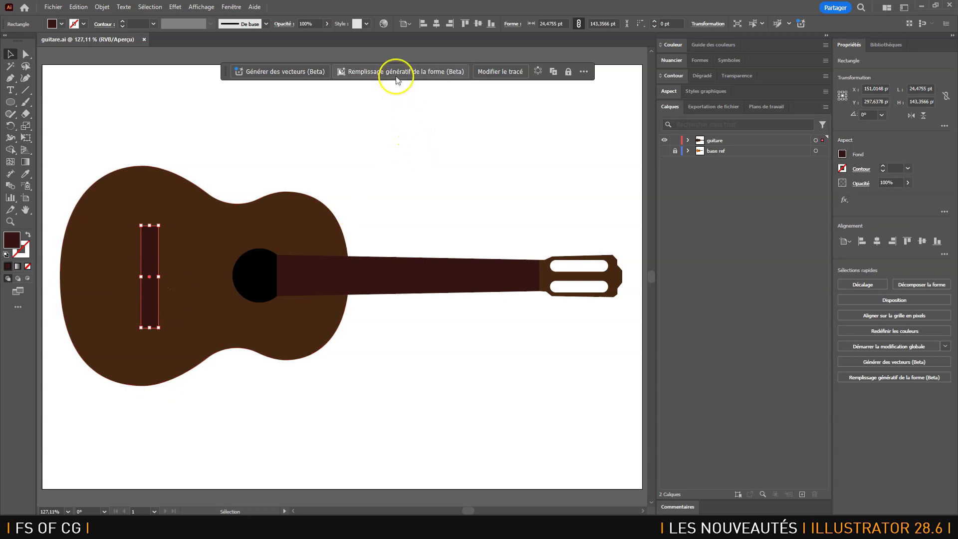
{"action": "mouse_move", "coordinate": [400, 71]}
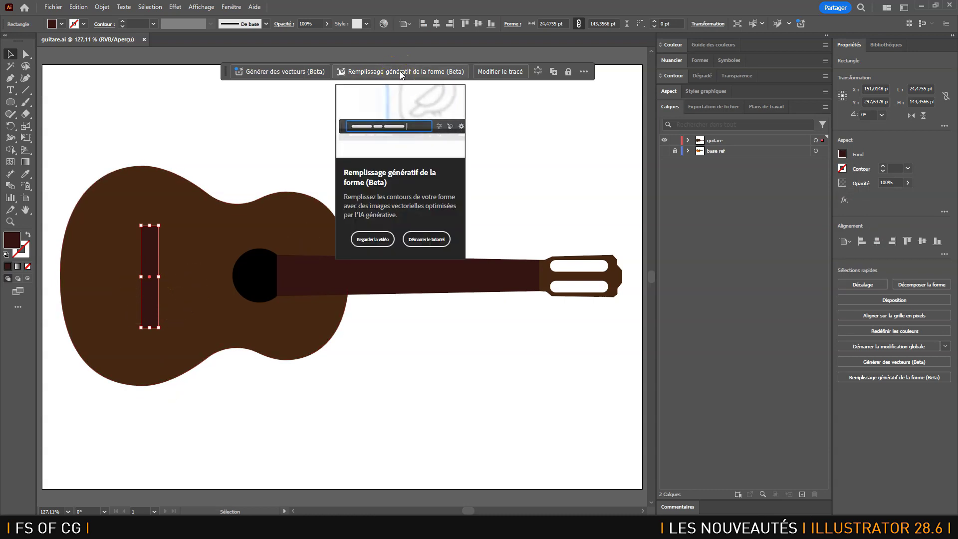
{"action": "left_click", "coordinate": [118, 185]}
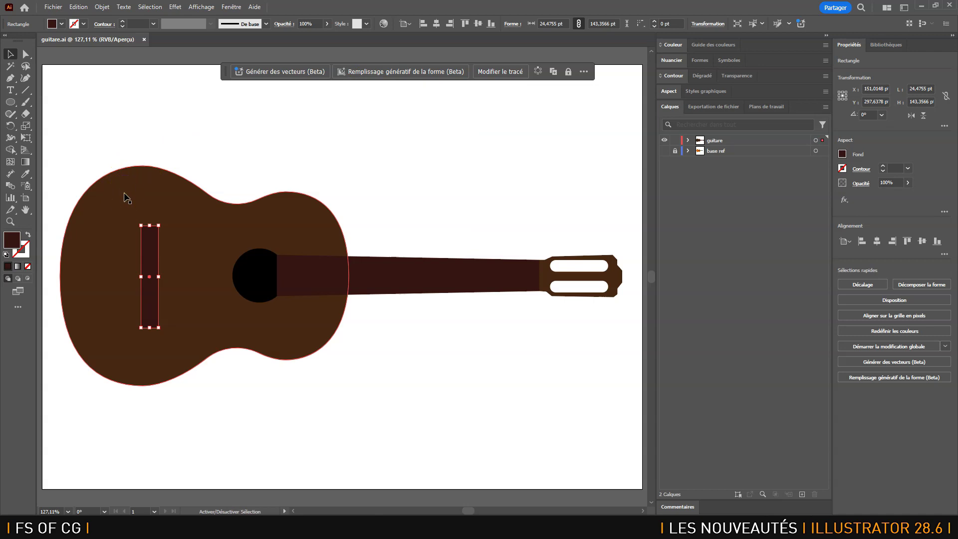
{"action": "left_click", "coordinate": [128, 198], "text": "shift"}
{"action": "left_click_drag", "start_coordinate": [627, 144], "coordinate": [94, 408]}
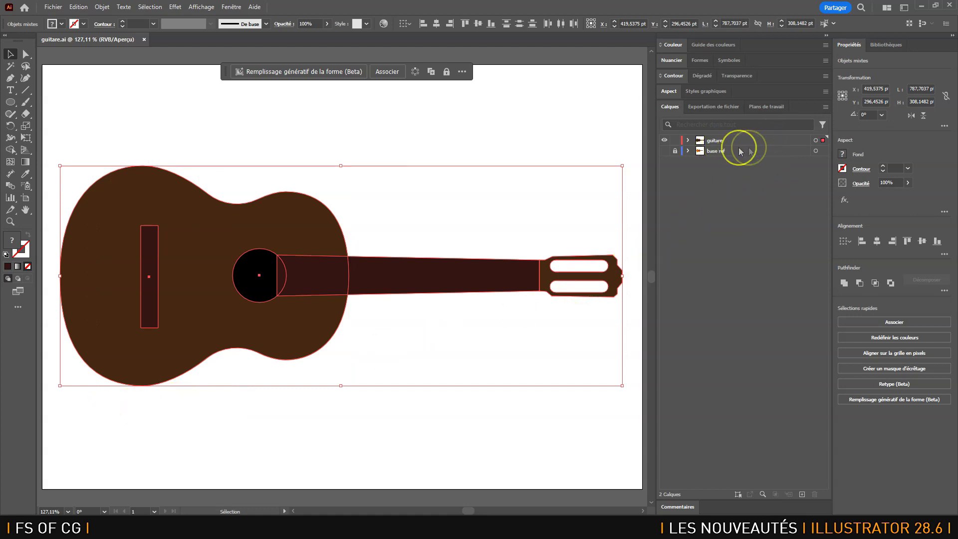
{"action": "left_click", "coordinate": [664, 151]}
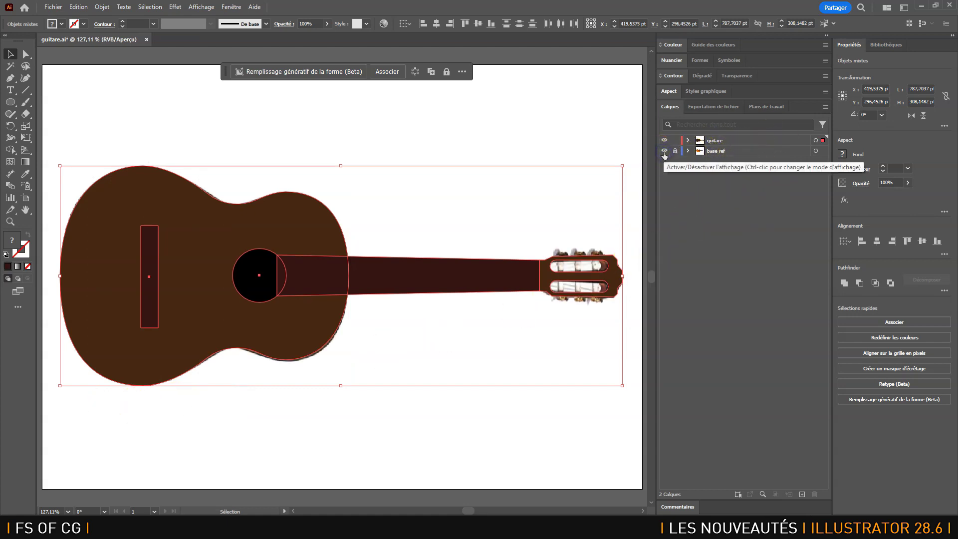
{"action": "left_click", "coordinate": [665, 151]}
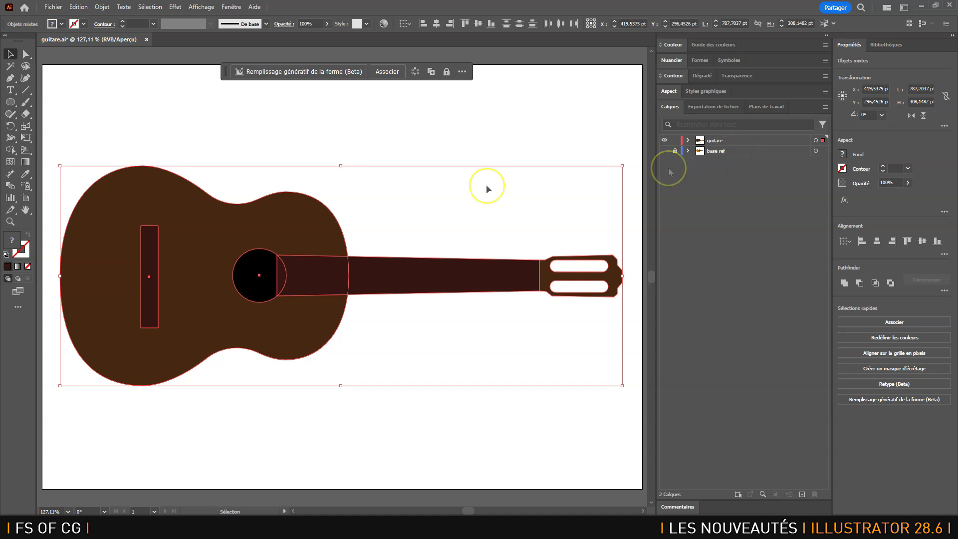
{"action": "left_click_drag", "start_coordinate": [52, 144], "coordinate": [631, 394]}
Step: Start a generative shape fill on the selected guitar with the prompt "fleurs et feuilles multicolores"
{"action": "mouse_move", "coordinate": [348, 79]}
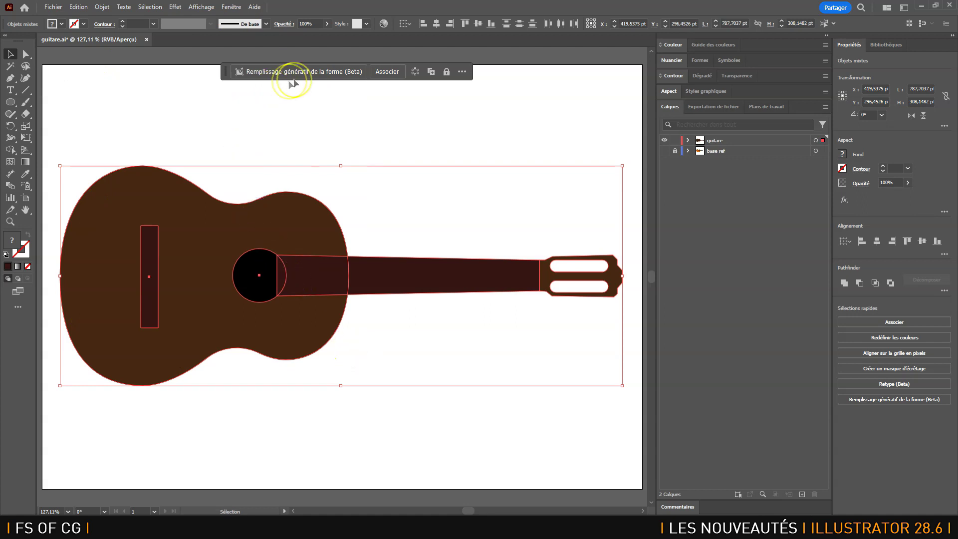
{"action": "mouse_move", "coordinate": [315, 73]}
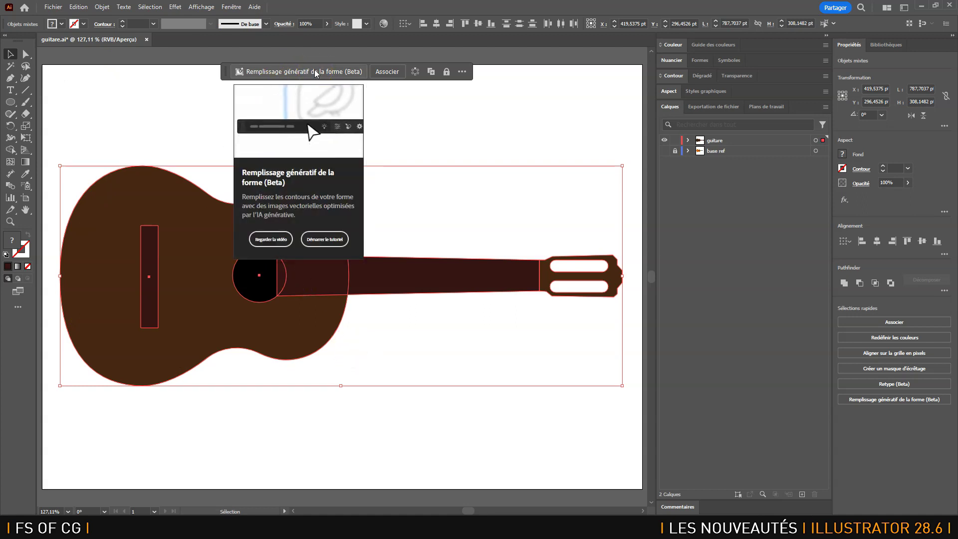
{"action": "left_click", "coordinate": [314, 70]}
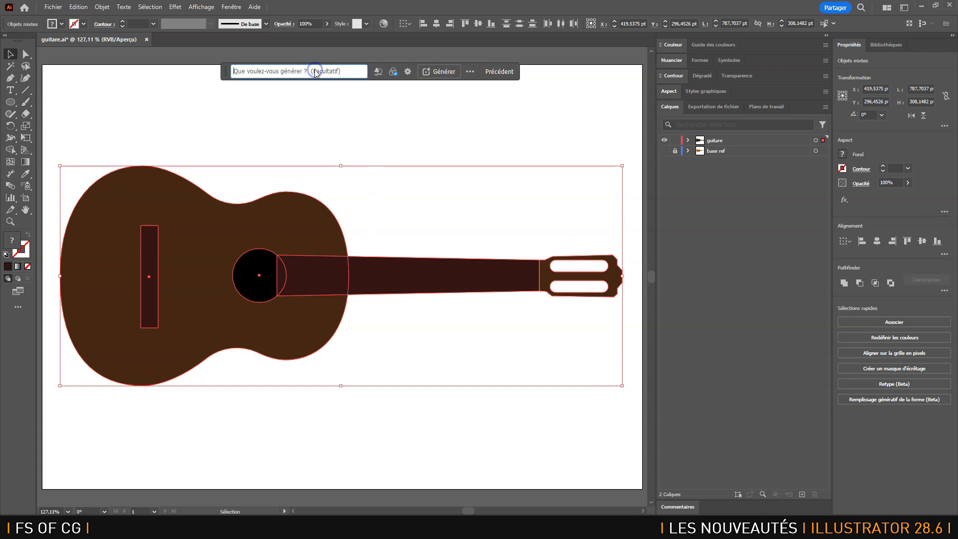
{"action": "left_click", "coordinate": [240, 74]}
{"action": "type", "text": "fleur"}
{"action": "type", "text": "s et feuilles"}
{"action": "type", "text": " mun"}
{"action": "type", "text": "ticolor"}
{"action": "type", "text": "es"}
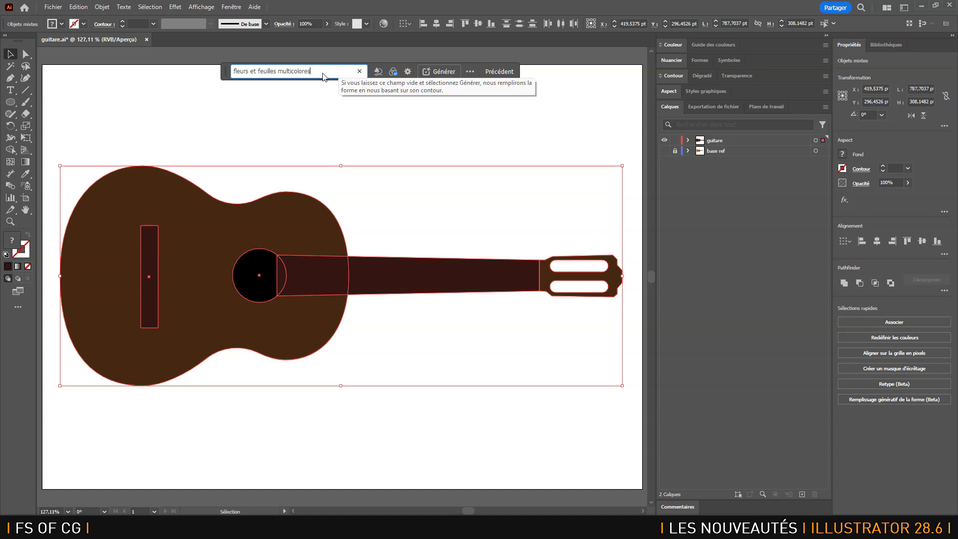
Step: Examine the shape precision and detail settings of the generative fill
{"action": "left_click", "coordinate": [378, 78]}
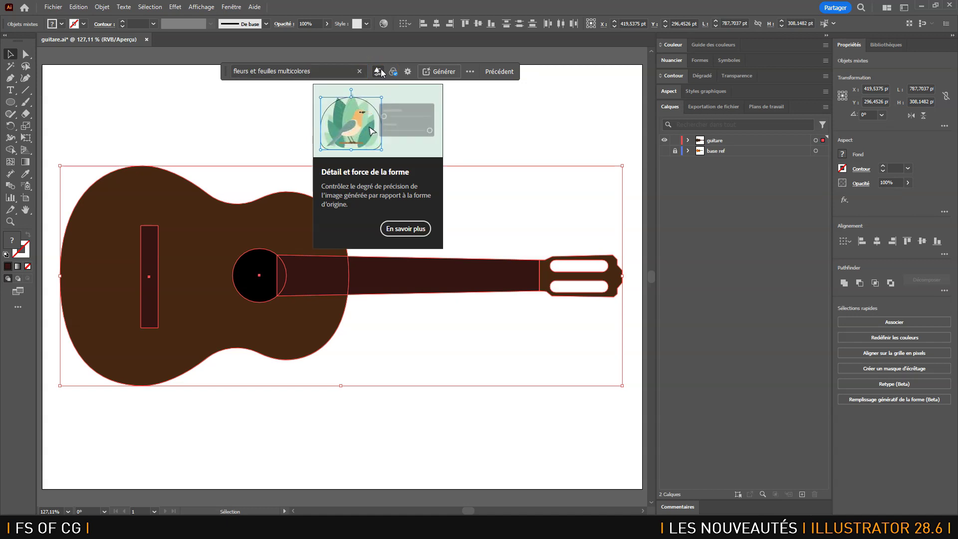
{"action": "left_click", "coordinate": [381, 71]}
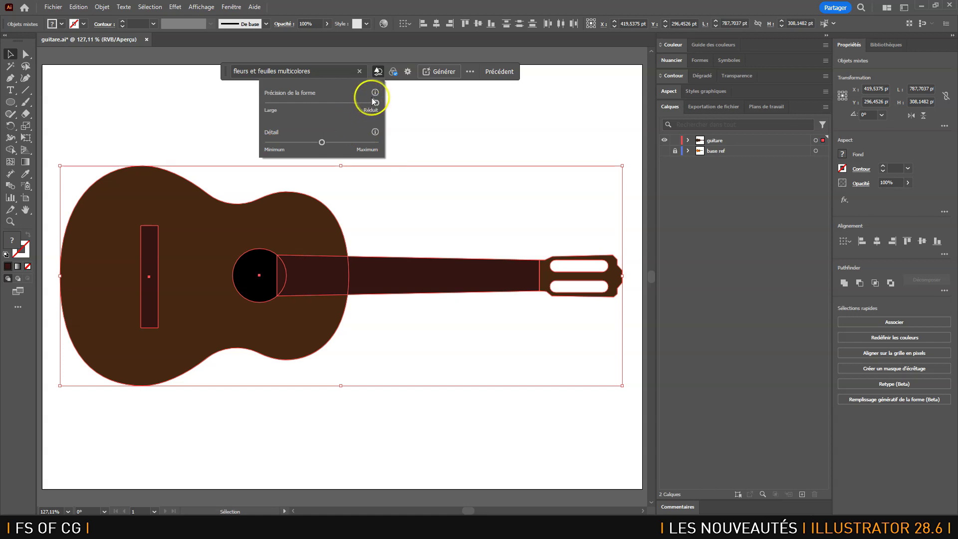
{"action": "mouse_move", "coordinate": [376, 93]}
{"action": "mouse_move", "coordinate": [376, 137]}
{"action": "mouse_move", "coordinate": [322, 142]}
{"action": "left_mouse_down"}
{"action": "mouse_move", "coordinate": [266, 143]}
{"action": "mouse_move", "coordinate": [390, 151]}
{"action": "mouse_move", "coordinate": [320, 159]}
{"action": "left_mouse_up"}
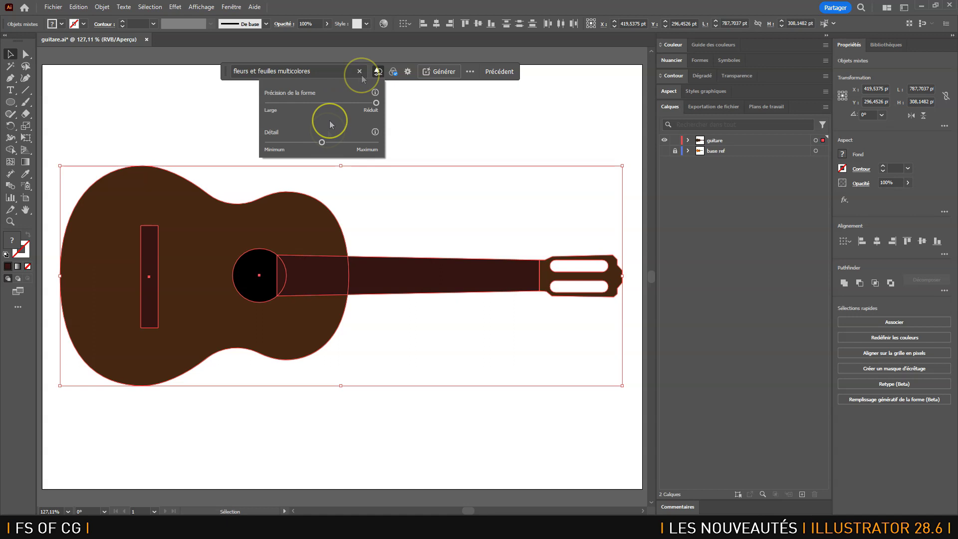
{"action": "left_click", "coordinate": [380, 71]}
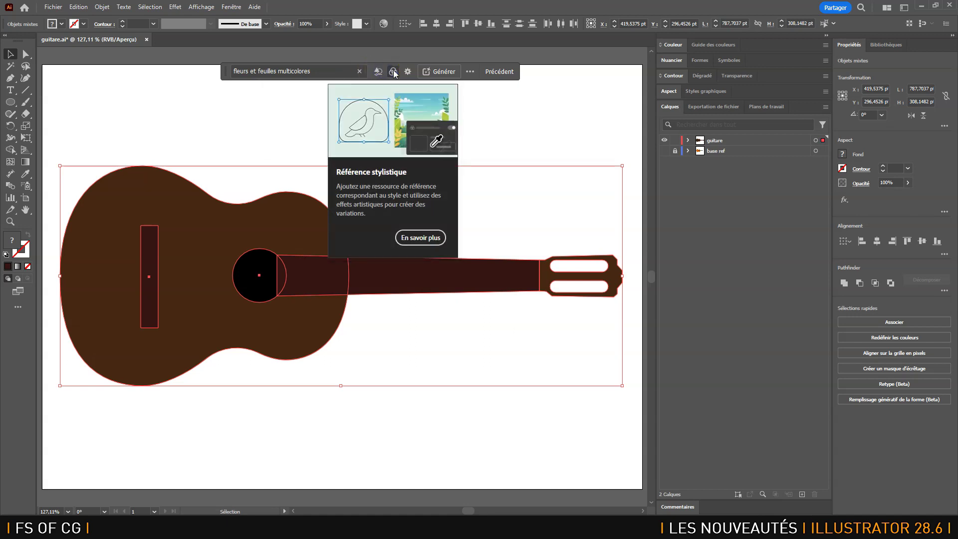
Step: Remove the automatically matched guitar image from the style reference, leaving the Automatique mode off
{"action": "left_click", "coordinate": [394, 73]}
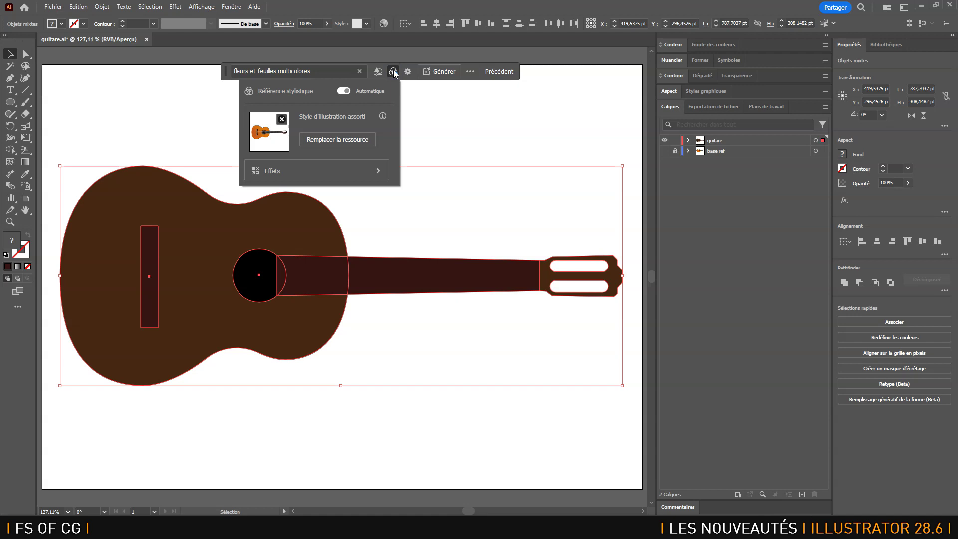
{"action": "left_click", "coordinate": [326, 123]}
{"action": "left_click", "coordinate": [282, 119]}
{"action": "left_click", "coordinate": [282, 120]}
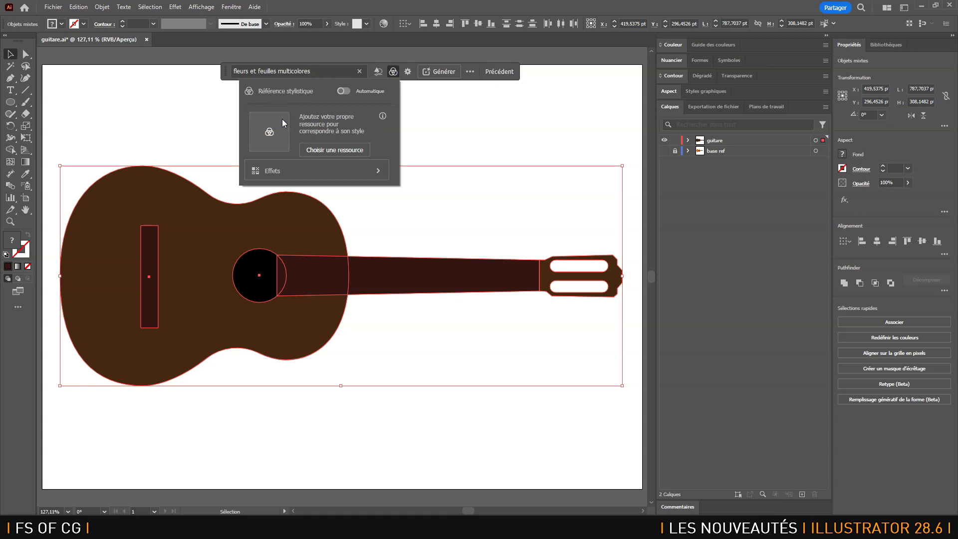
{"action": "left_click", "coordinate": [346, 90]}
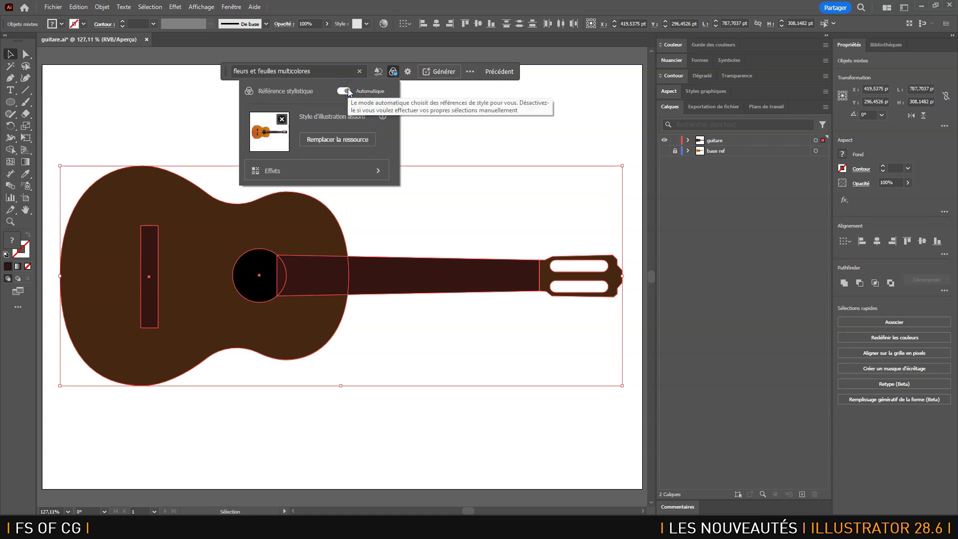
{"action": "left_click", "coordinate": [345, 90]}
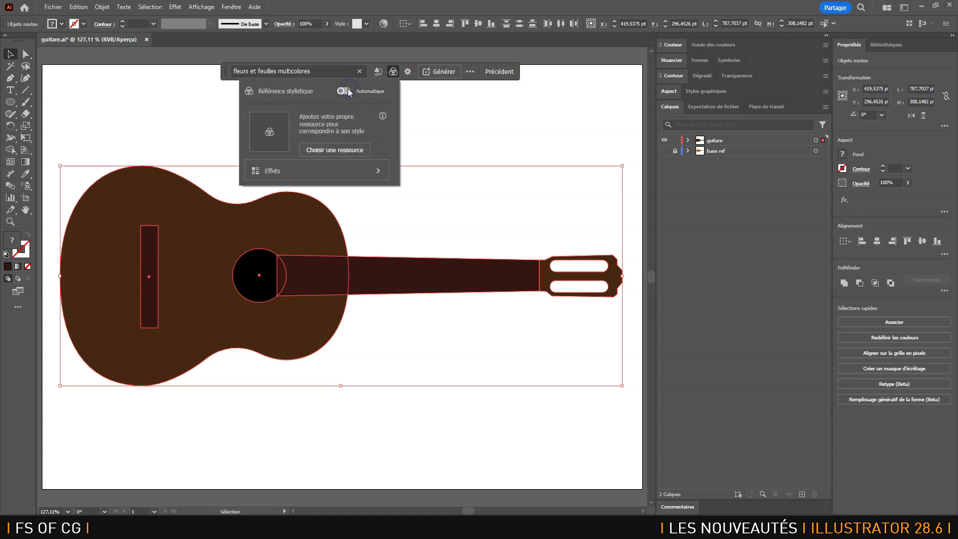
{"action": "left_click", "coordinate": [345, 90]}
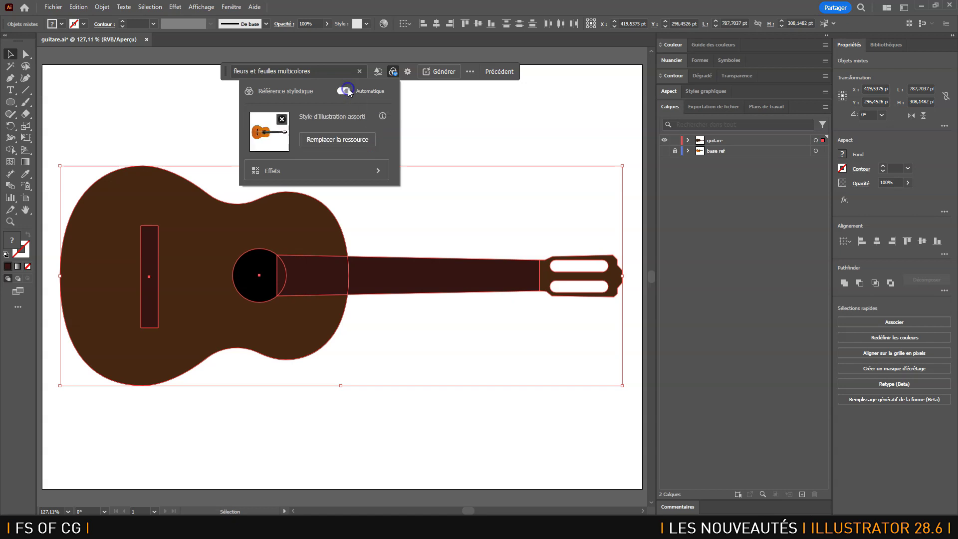
{"action": "left_click", "coordinate": [282, 119]}
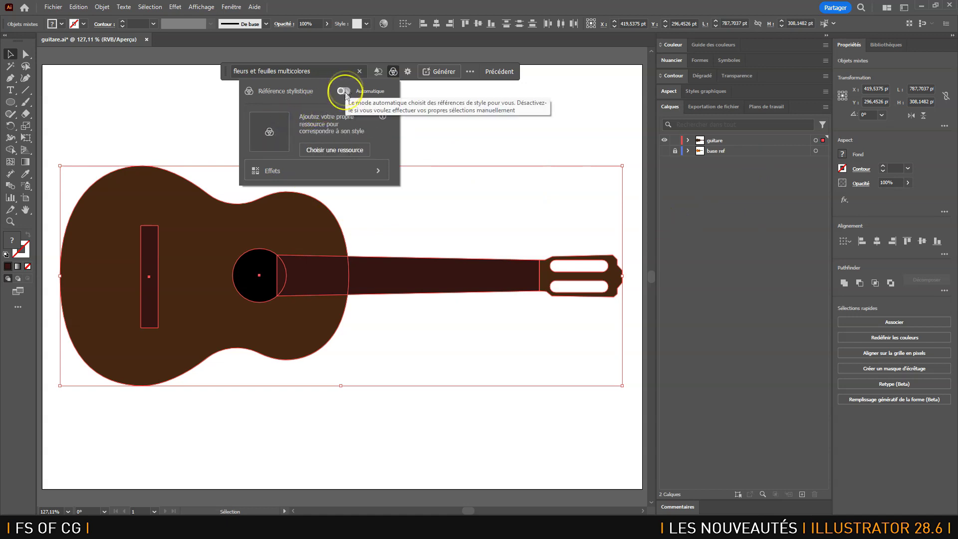
Step: Examine the picker for a custom style reference and the effects available for the generative fill
{"action": "left_click", "coordinate": [336, 149]}
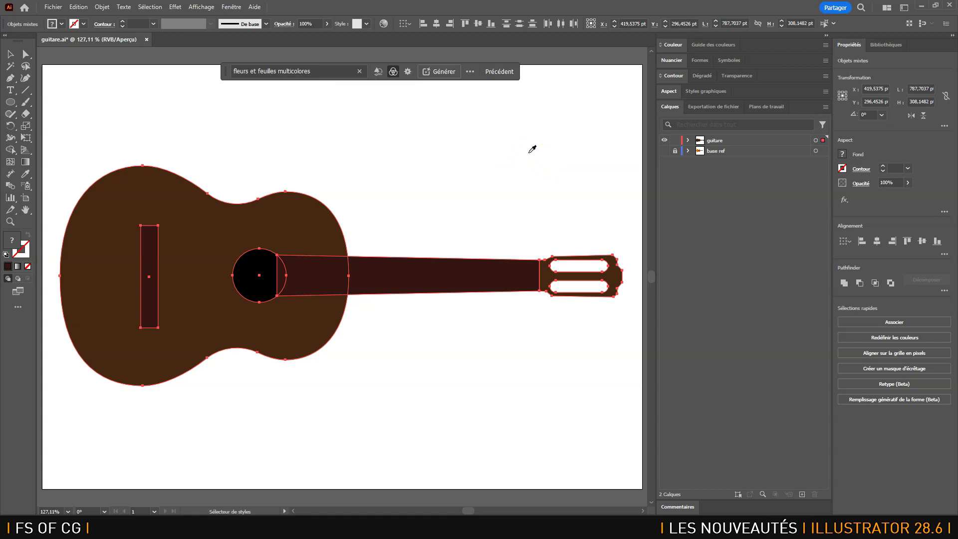
{"action": "left_click", "coordinate": [393, 72]}
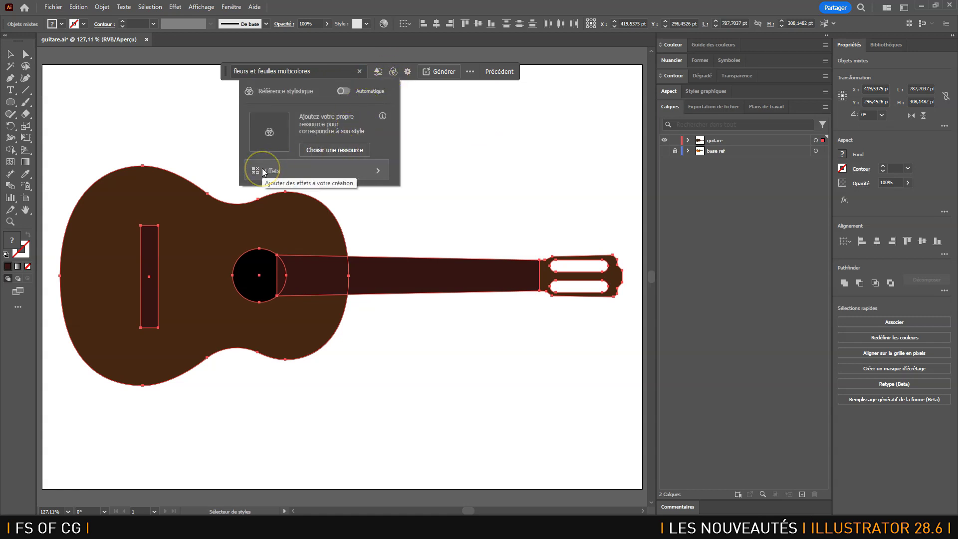
{"action": "left_click", "coordinate": [328, 171]}
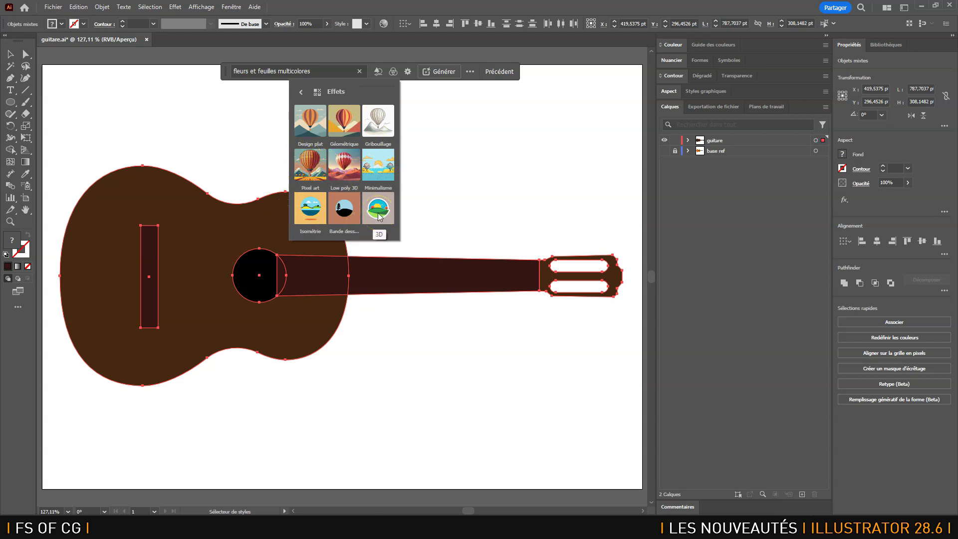
{"action": "left_click", "coordinate": [302, 92]}
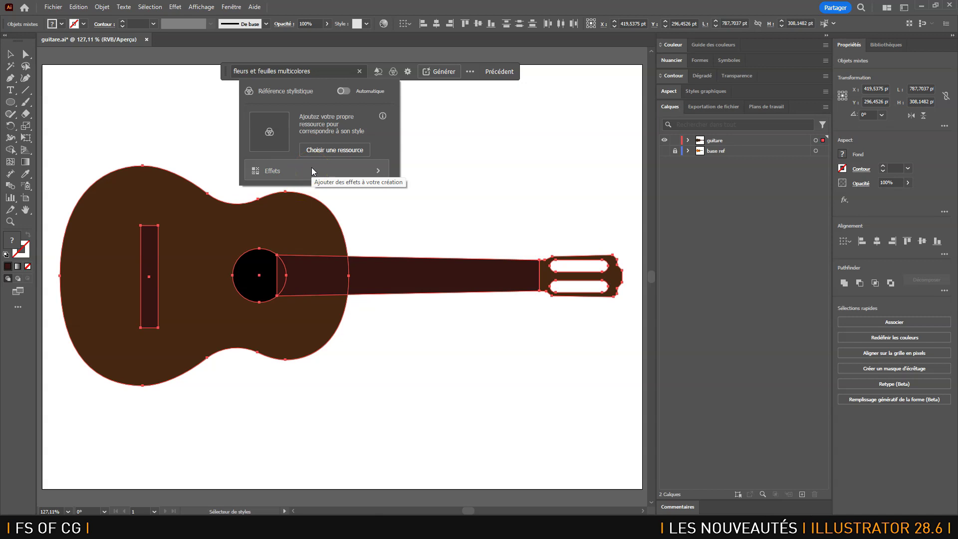
Step: Open all the generative fill settings and set the colour preset to Couleurs vives with 5 colours
{"action": "left_click", "coordinate": [409, 73]}
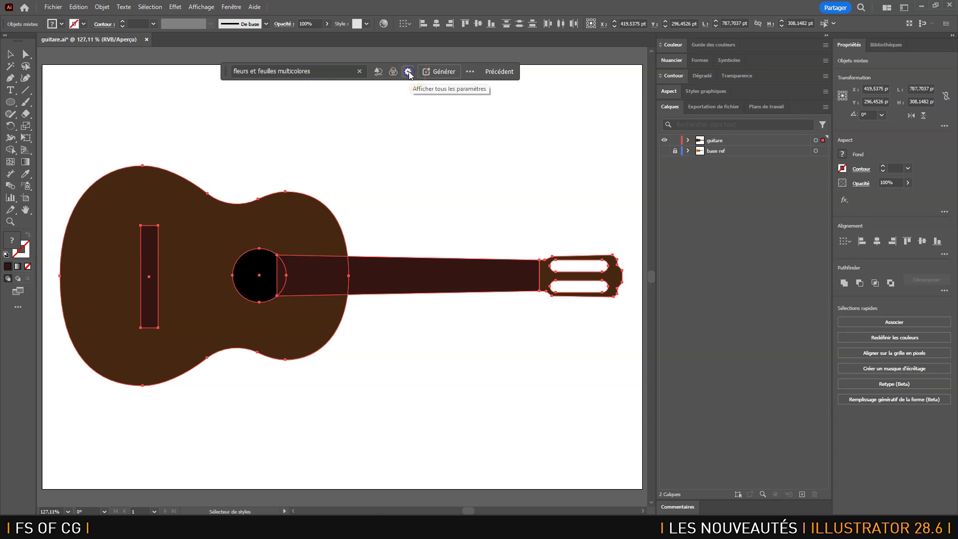
{"action": "left_click", "coordinate": [409, 74]}
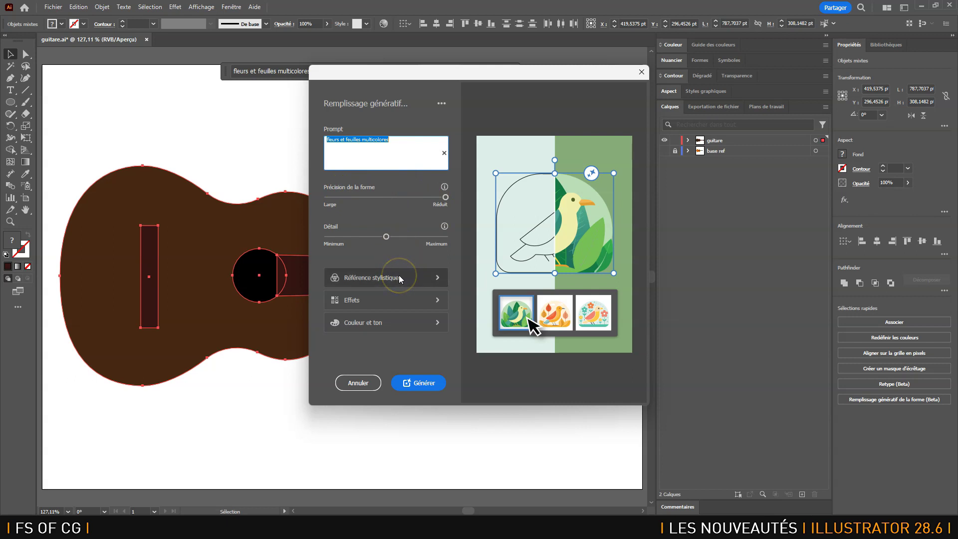
{"action": "left_click", "coordinate": [398, 301]}
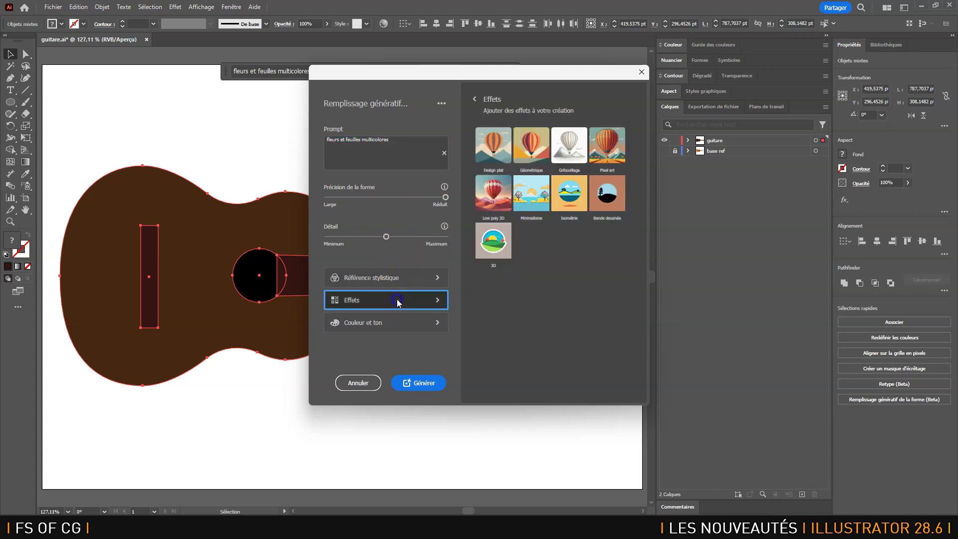
{"action": "left_click", "coordinate": [386, 326]}
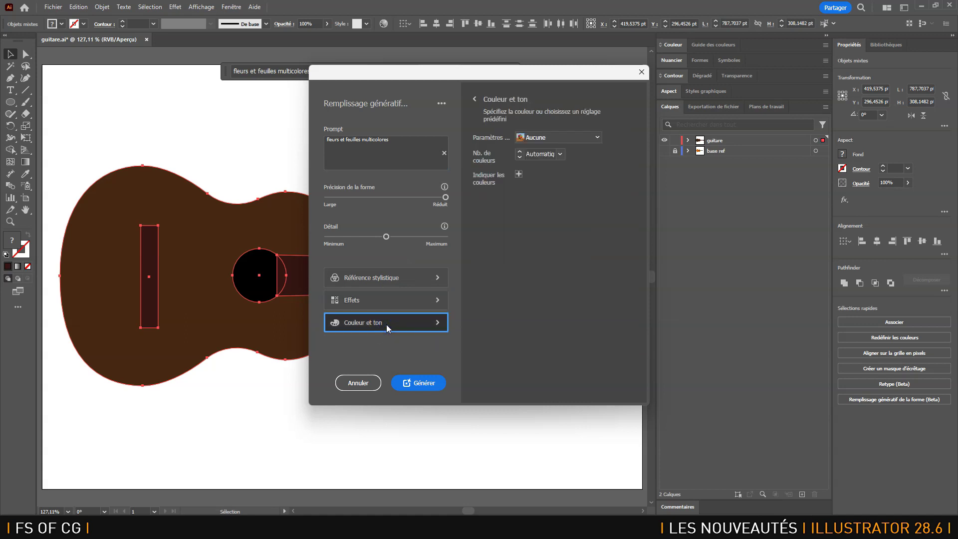
{"action": "left_click", "coordinate": [594, 135]}
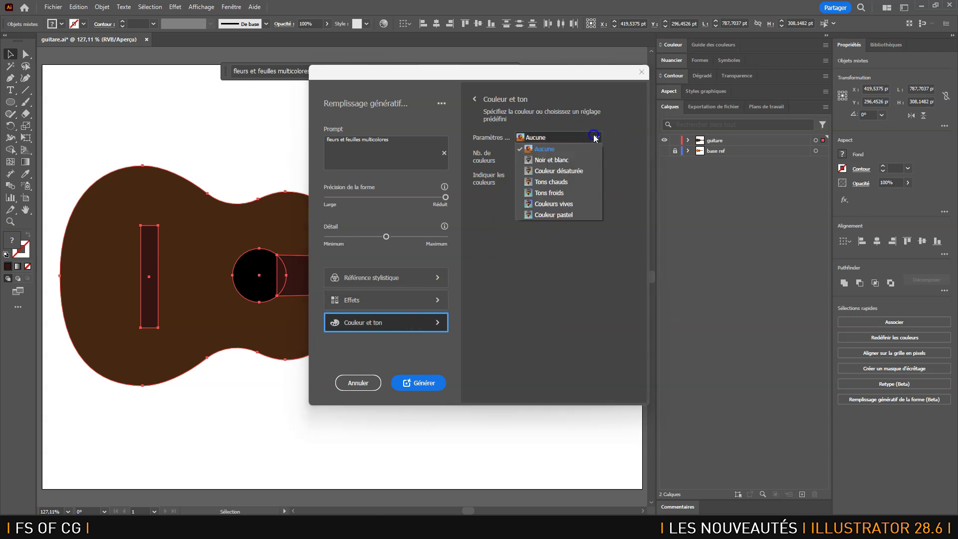
{"action": "left_click", "coordinate": [563, 206]}
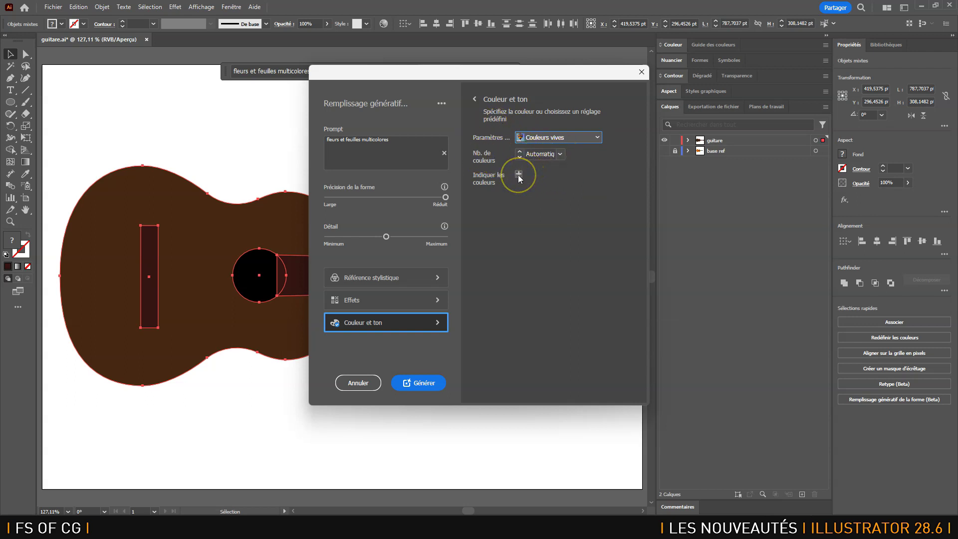
{"action": "left_click", "coordinate": [561, 155]}
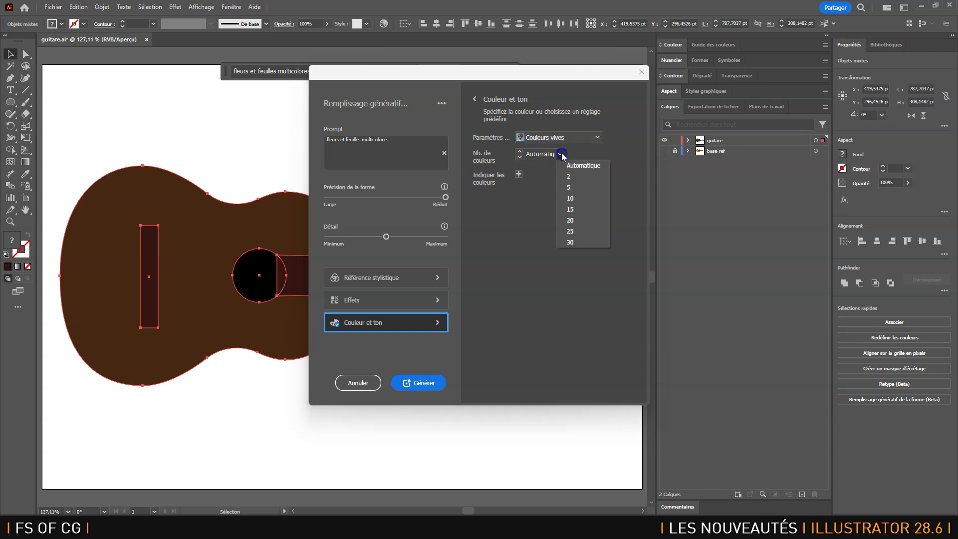
{"action": "left_click", "coordinate": [574, 188]}
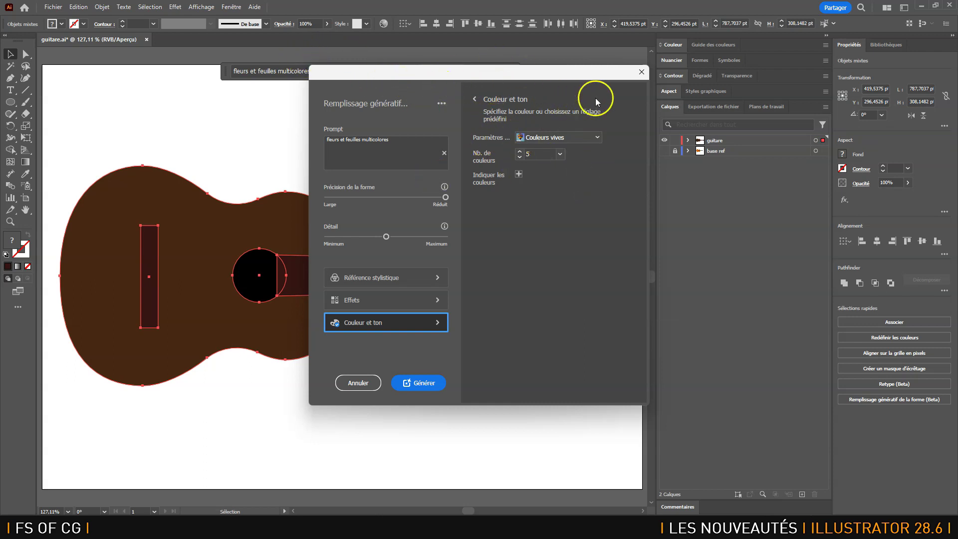
Step: Generate the floral fill with the chosen settings and accept Adobe's generative AI usage guidelines
{"action": "left_click_drag", "start_coordinate": [555, 77], "coordinate": [584, 129]}
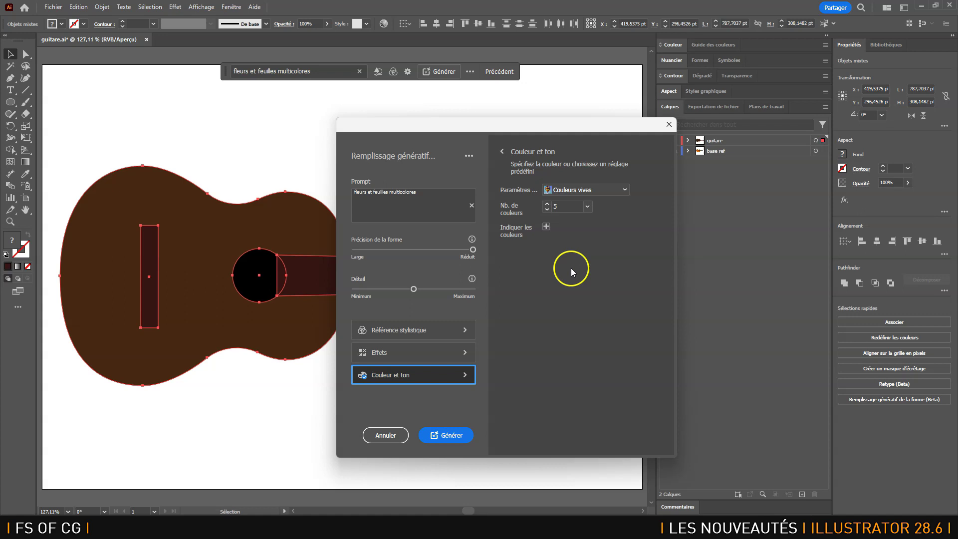
{"action": "left_click", "coordinate": [450, 435]}
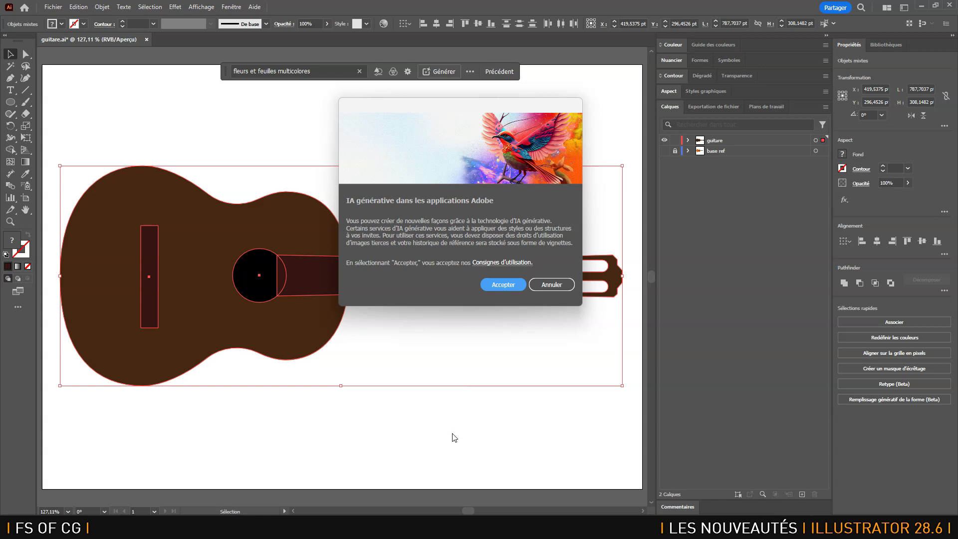
{"action": "left_click", "coordinate": [429, 287]}
{"action": "left_click", "coordinate": [528, 285]}
{"action": "left_click", "coordinate": [502, 286]}
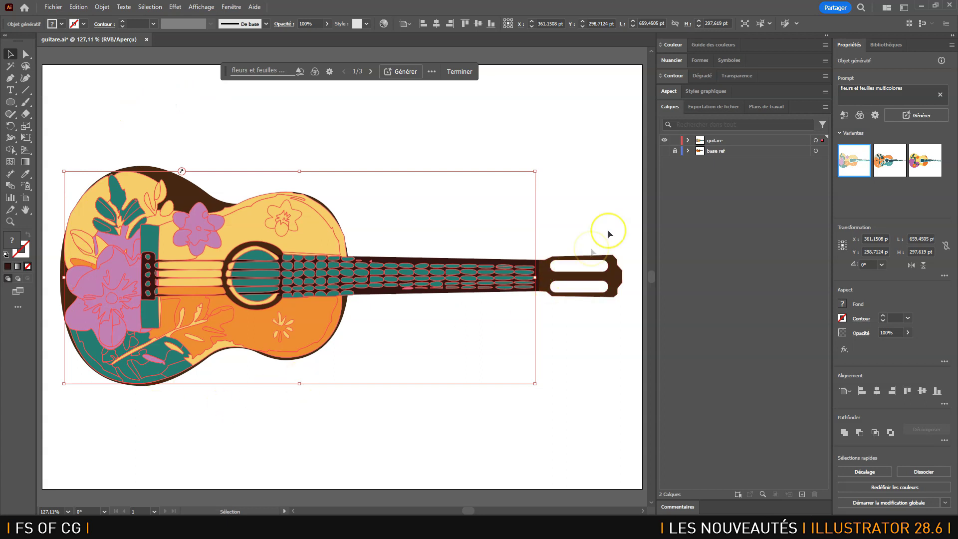
Step: Expand the guitare layer and preview the second and third variants of the generated fill on the guitar
{"action": "left_click", "coordinate": [689, 140]}
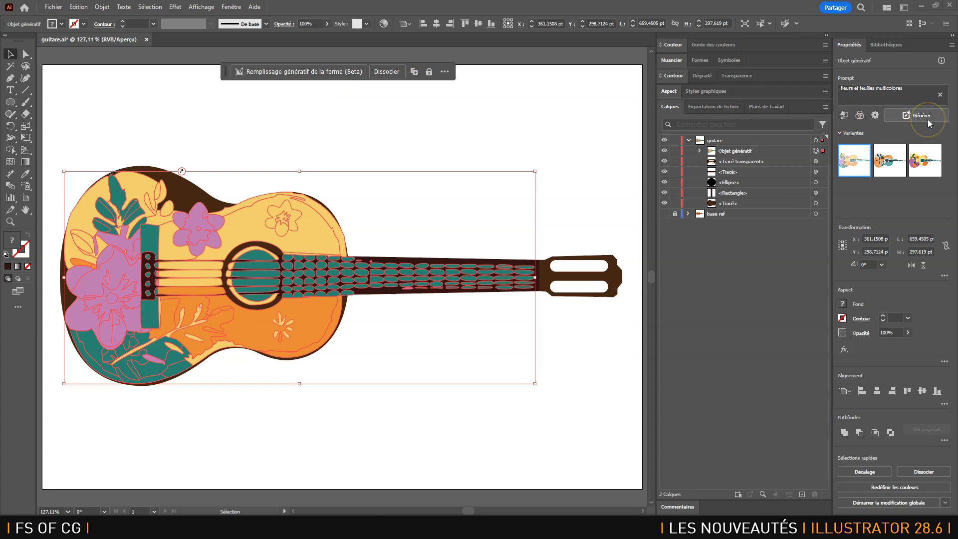
{"action": "mouse_move", "coordinate": [843, 167]}
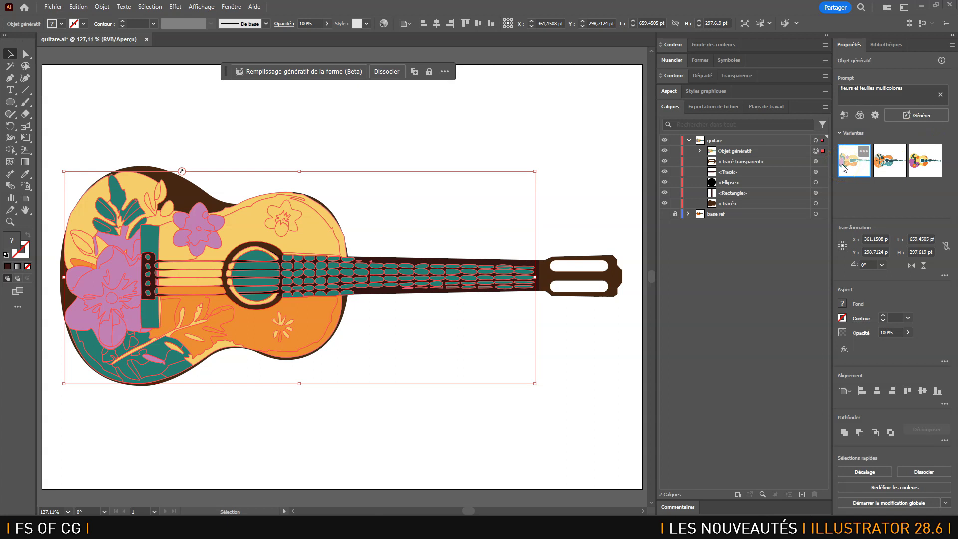
{"action": "mouse_move", "coordinate": [844, 167]}
{"action": "left_mouse_down"}
{"action": "mouse_move", "coordinate": [882, 161]}
{"action": "mouse_move", "coordinate": [860, 170]}
{"action": "left_mouse_up"}
{"action": "left_click", "coordinate": [892, 171]}
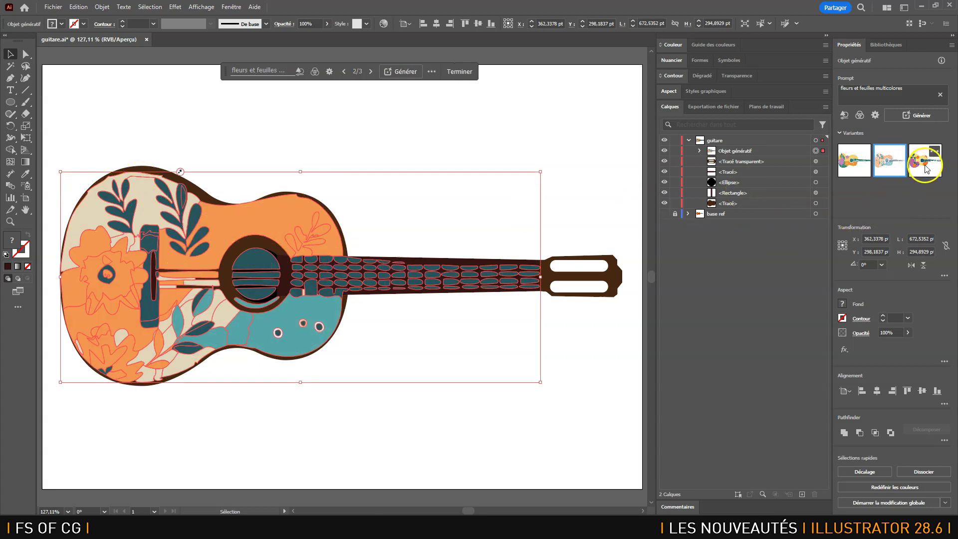
{"action": "left_click", "coordinate": [926, 169]}
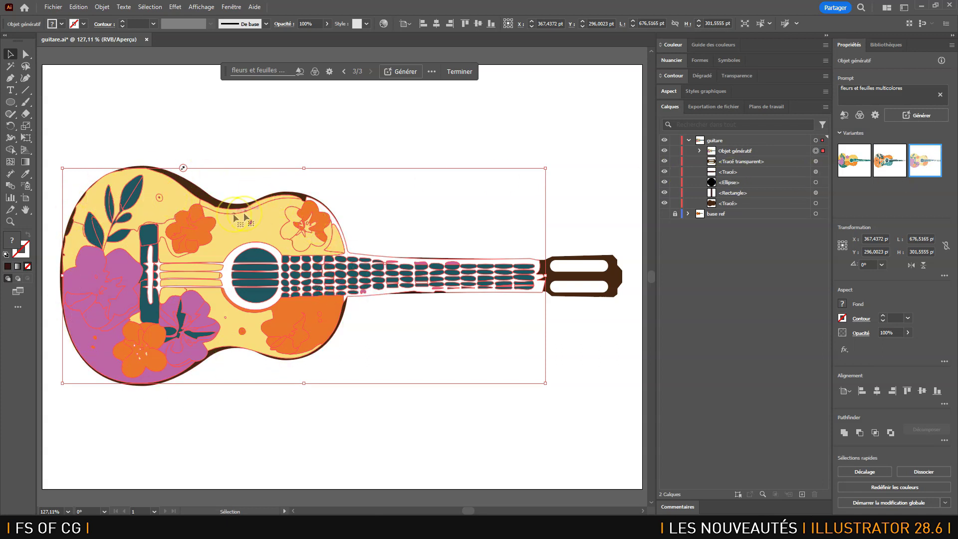
Step: Reselect the generative object in the guitare layer and apply its first floral variant
{"action": "mouse_move", "coordinate": [856, 164]}
{"action": "left_click", "coordinate": [816, 203]}
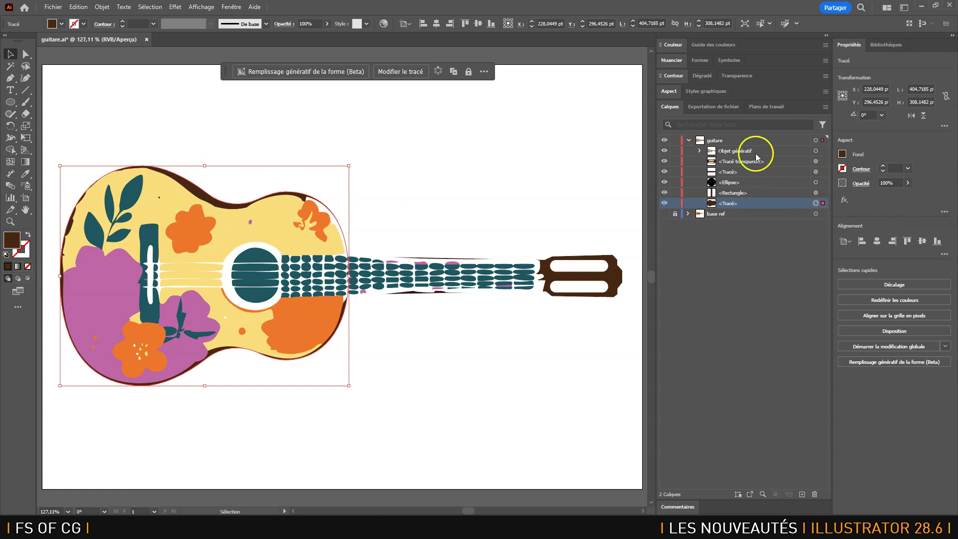
{"action": "left_click", "coordinate": [816, 152]}
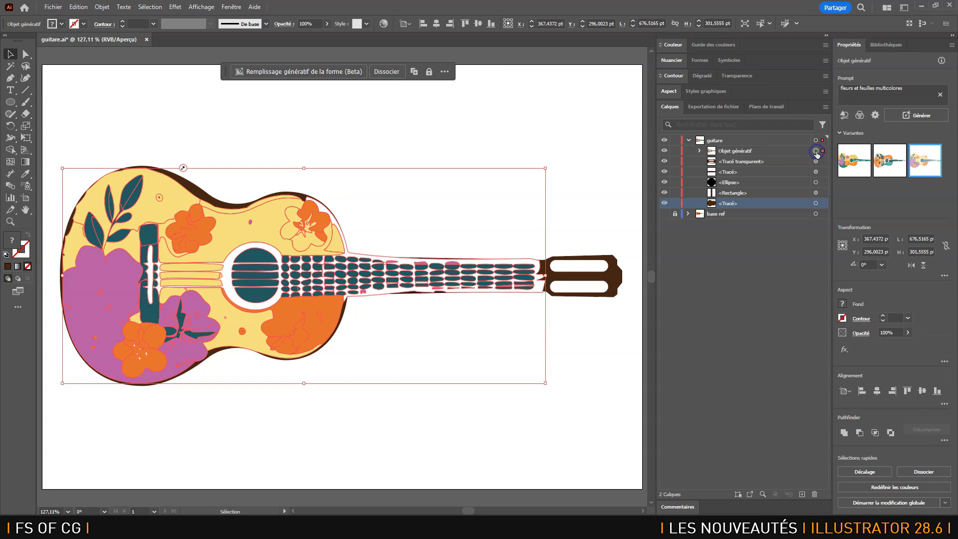
{"action": "left_click", "coordinate": [891, 160]}
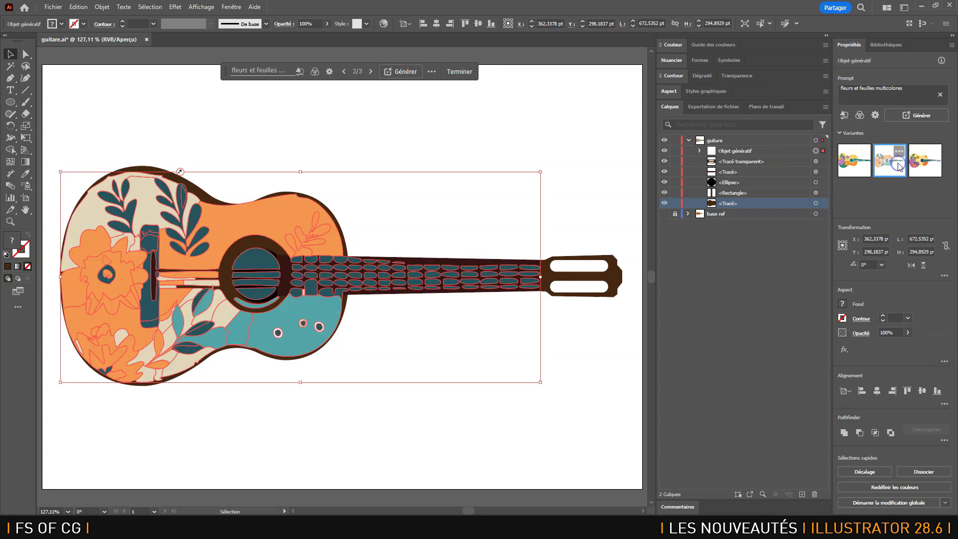
{"action": "left_click", "coordinate": [861, 166]}
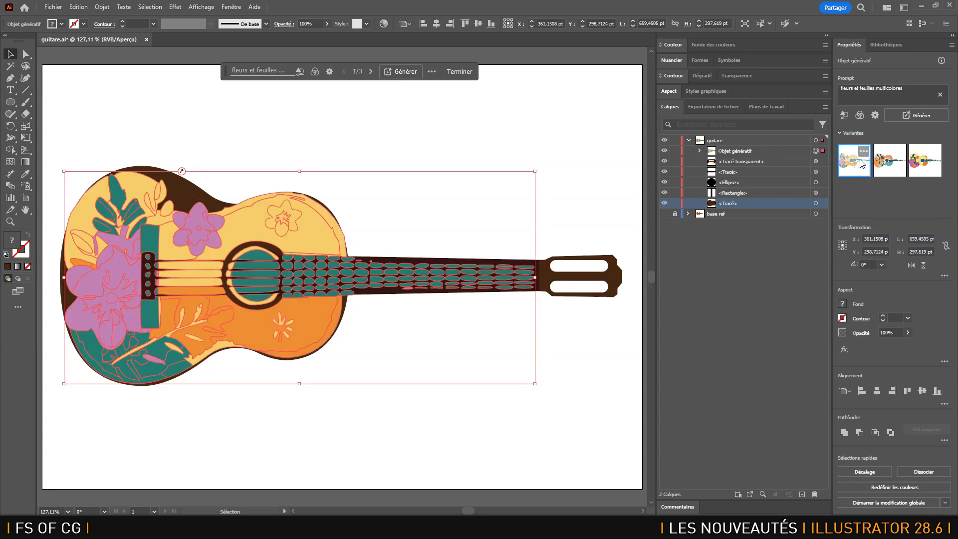
Step: Shorten the generative object's prompt to "fleurs et feuilles"
{"action": "left_click", "coordinate": [906, 88]}
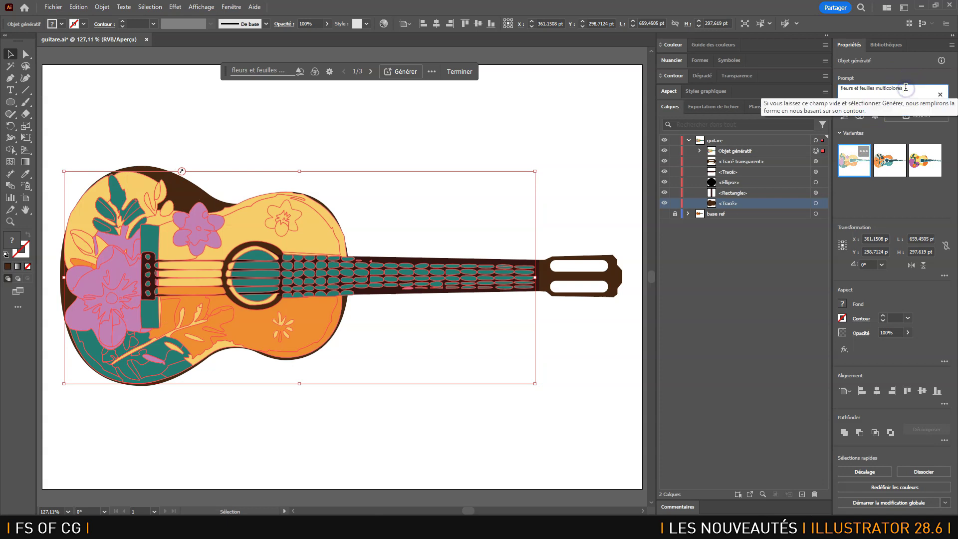
{"action": "left_click", "coordinate": [746, 152]}
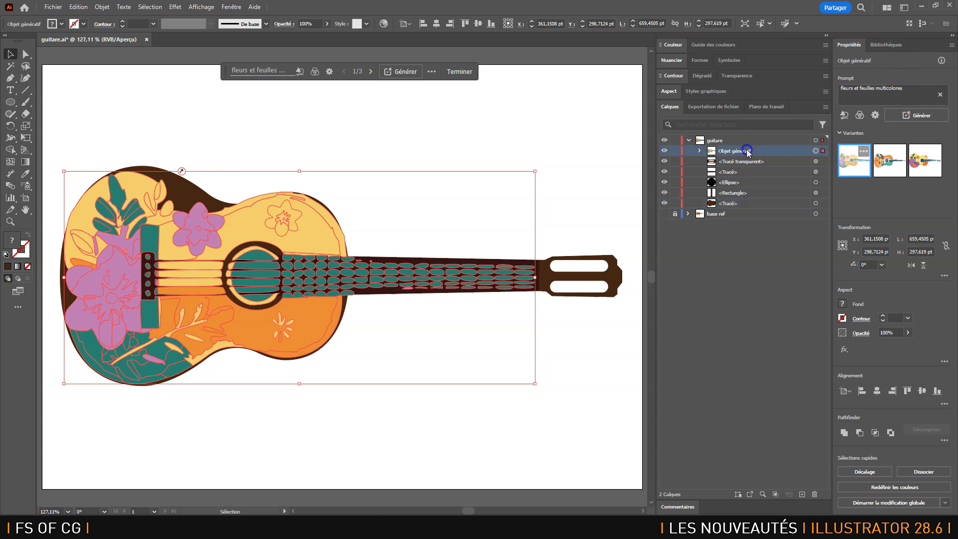
{"action": "left_click", "coordinate": [908, 88]}
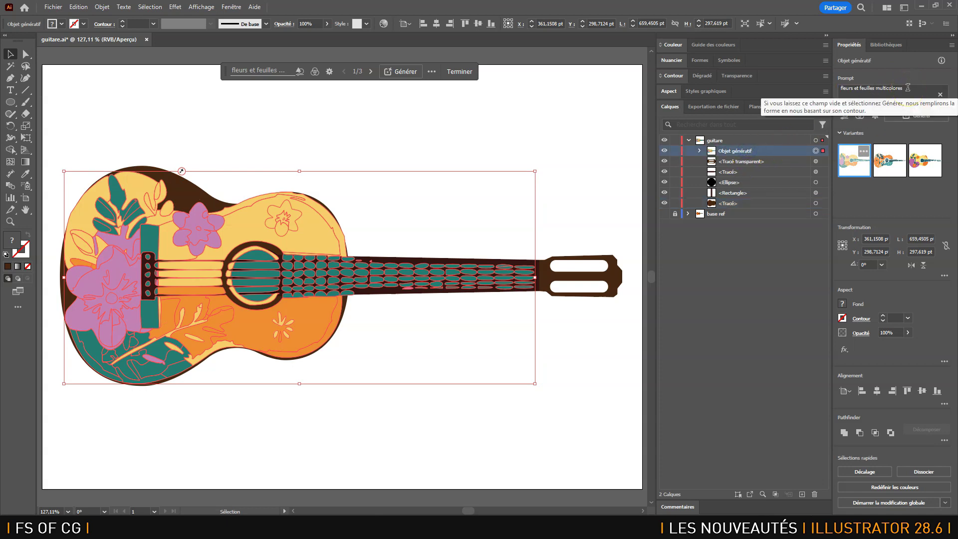
{"action": "left_click_drag", "start_coordinate": [908, 88], "coordinate": [879, 94]}
{"action": "key", "text": "BackSpace"}
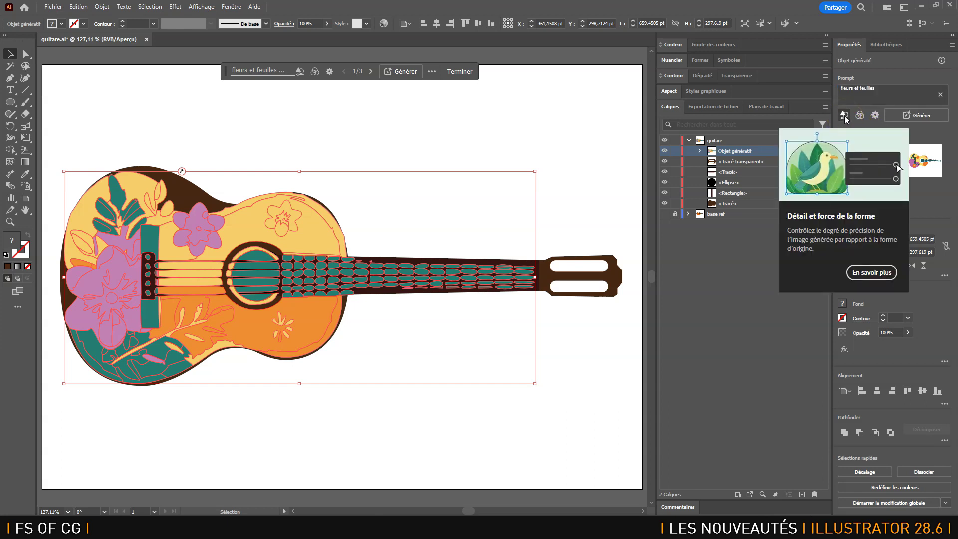
Step: Set the fill's detail to Maximum and its shape precision midway between Large and Réduit
{"action": "left_click", "coordinate": [844, 115]}
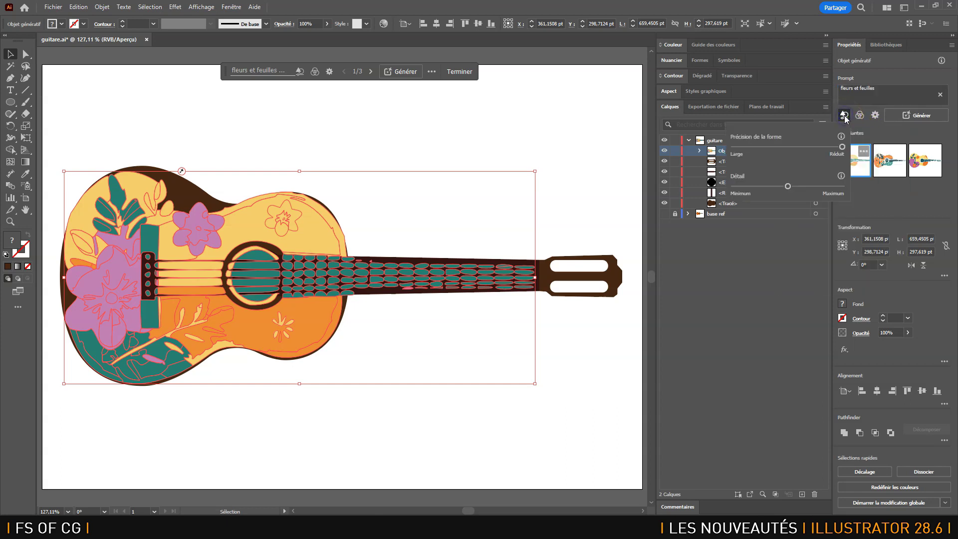
{"action": "left_click_drag", "start_coordinate": [792, 146], "coordinate": [843, 147]}
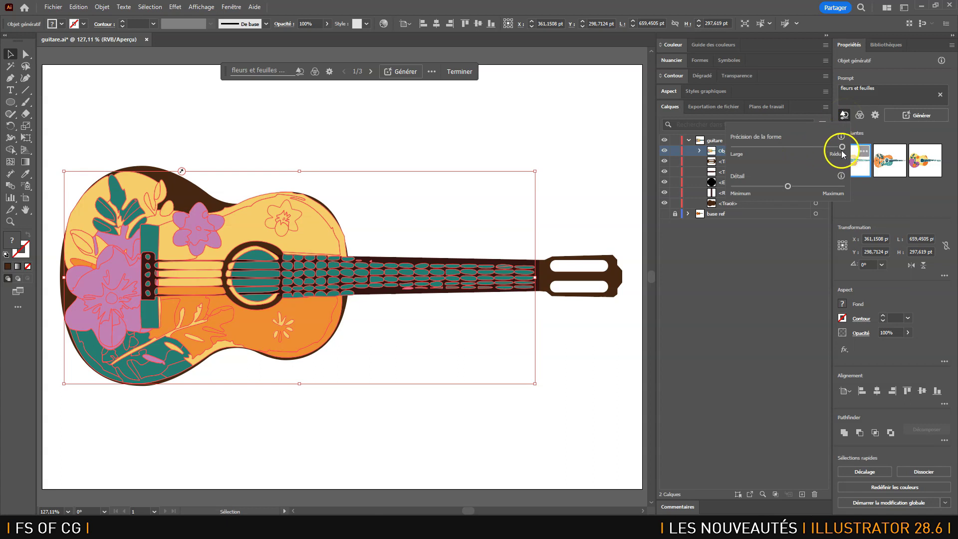
{"action": "left_click", "coordinate": [788, 187]}
{"action": "left_click_drag", "start_coordinate": [788, 187], "coordinate": [842, 186]}
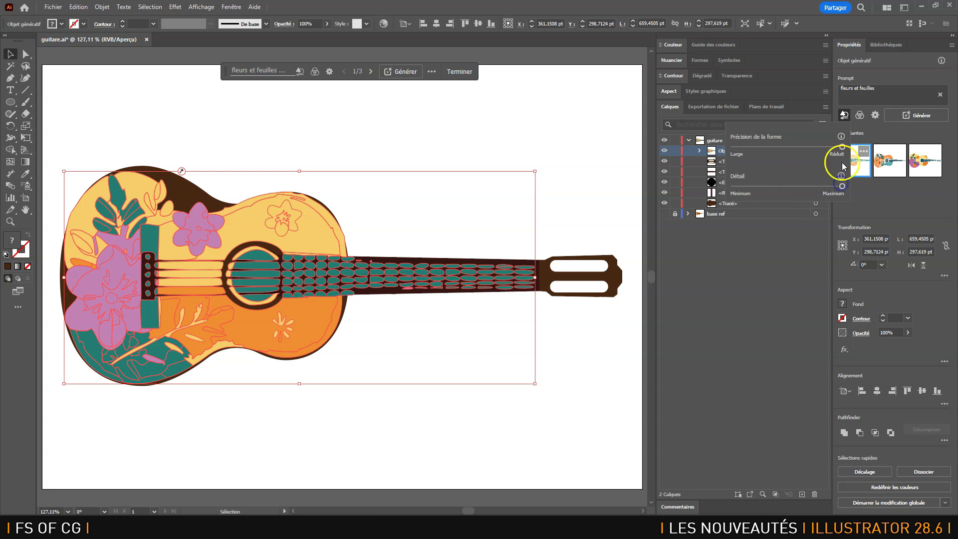
{"action": "left_click_drag", "start_coordinate": [843, 149], "coordinate": [835, 150]}
{"action": "left_click_drag", "start_coordinate": [826, 149], "coordinate": [807, 150]}
Step: Add the Design plat and Low poly 3D effects to the generative fill's style
{"action": "left_click", "coordinate": [860, 115]}
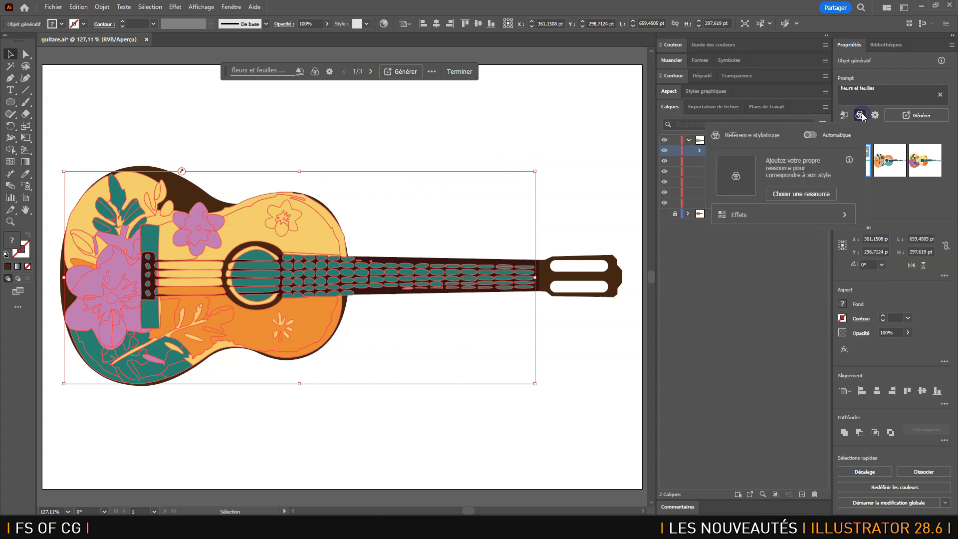
{"action": "left_click", "coordinate": [789, 175]}
{"action": "left_click", "coordinate": [829, 214]}
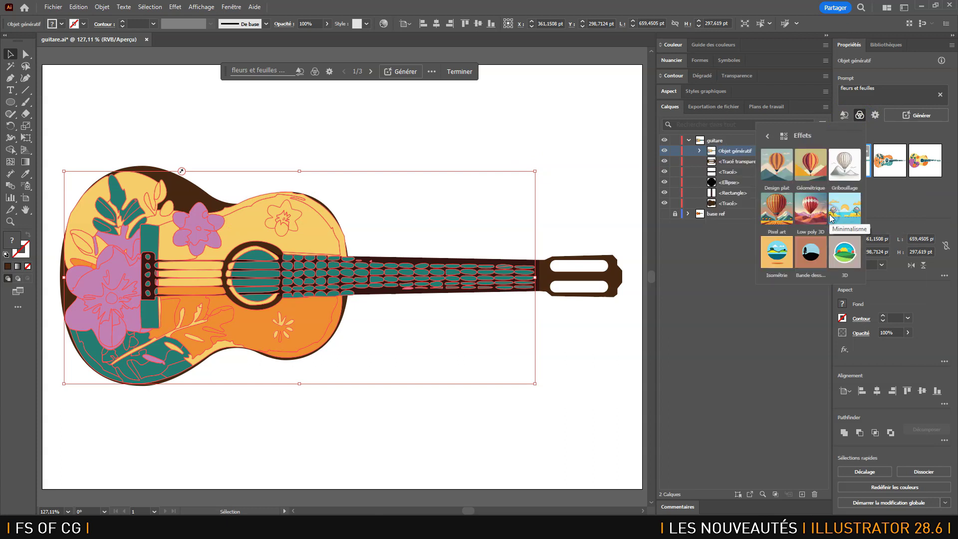
{"action": "left_click", "coordinate": [787, 233]}
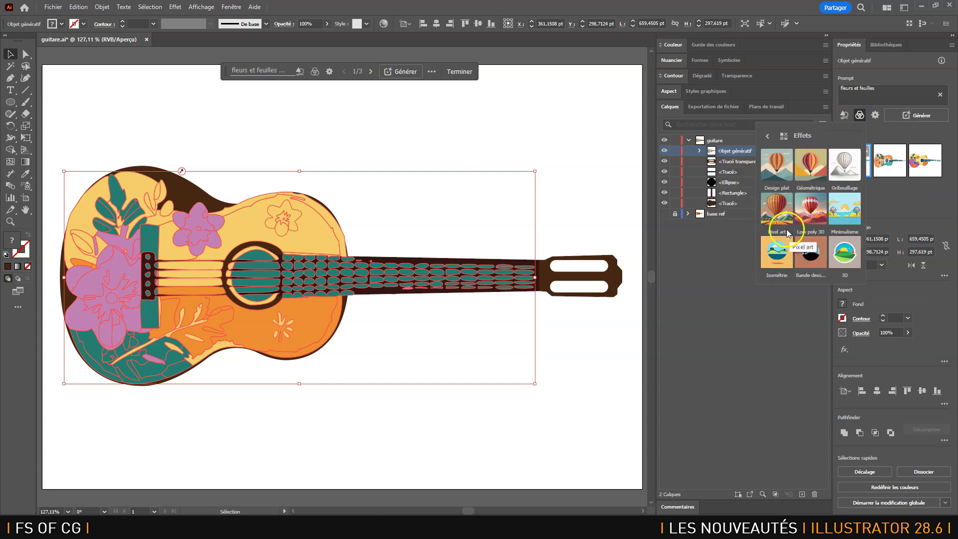
{"action": "left_click", "coordinate": [782, 171]}
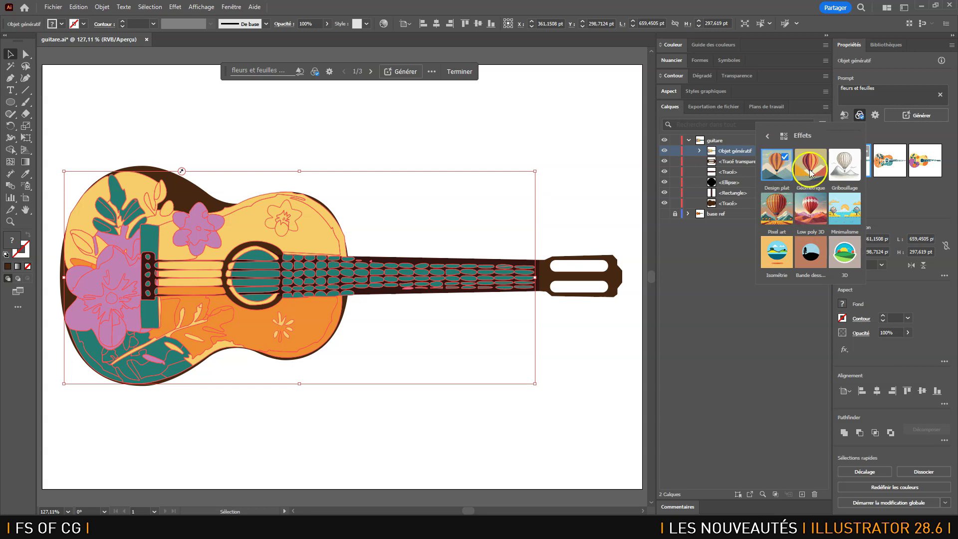
{"action": "left_click", "coordinate": [815, 209]}
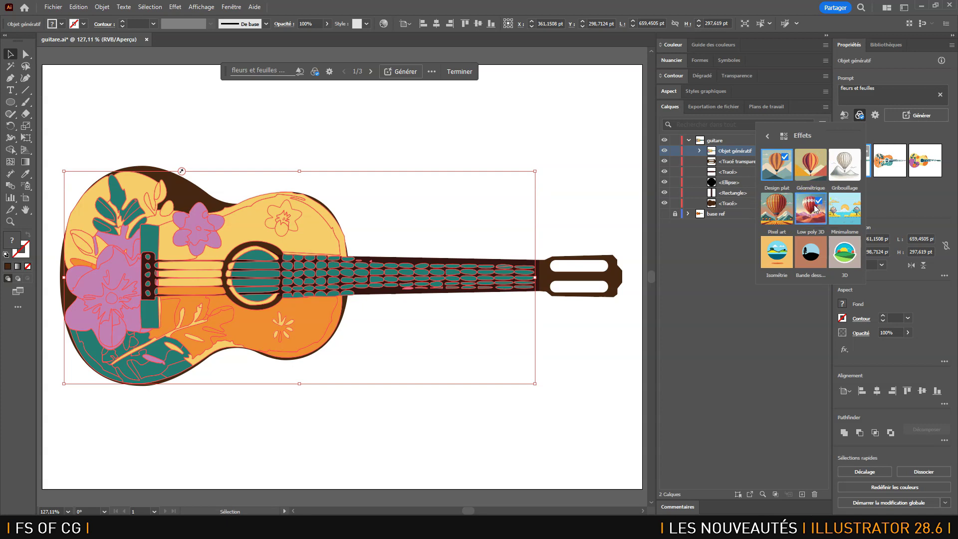
Step: Set the number of colours to Automatique with the Couleurs vives preset kept and generate new variants
{"action": "left_click", "coordinate": [875, 116]}
{"action": "left_click", "coordinate": [875, 116]}
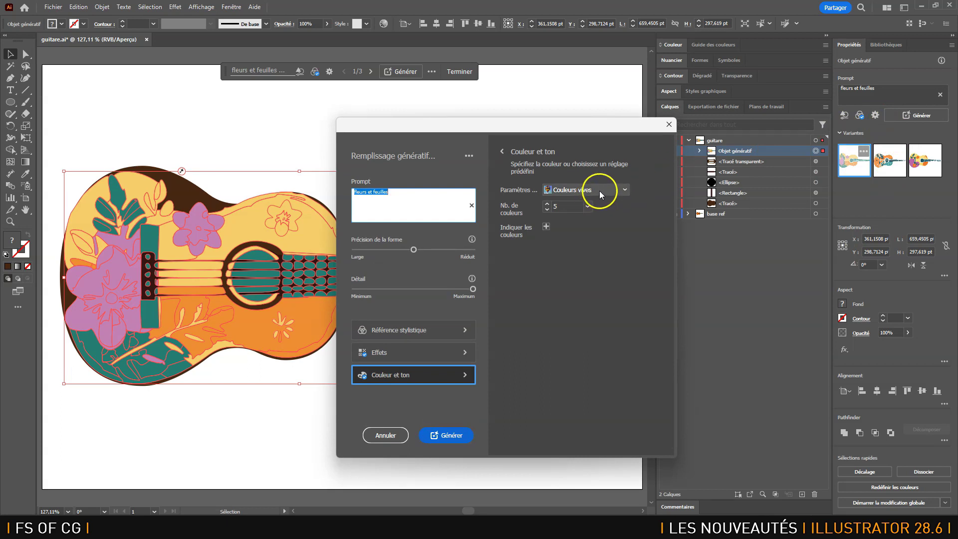
{"action": "left_click", "coordinate": [588, 206]}
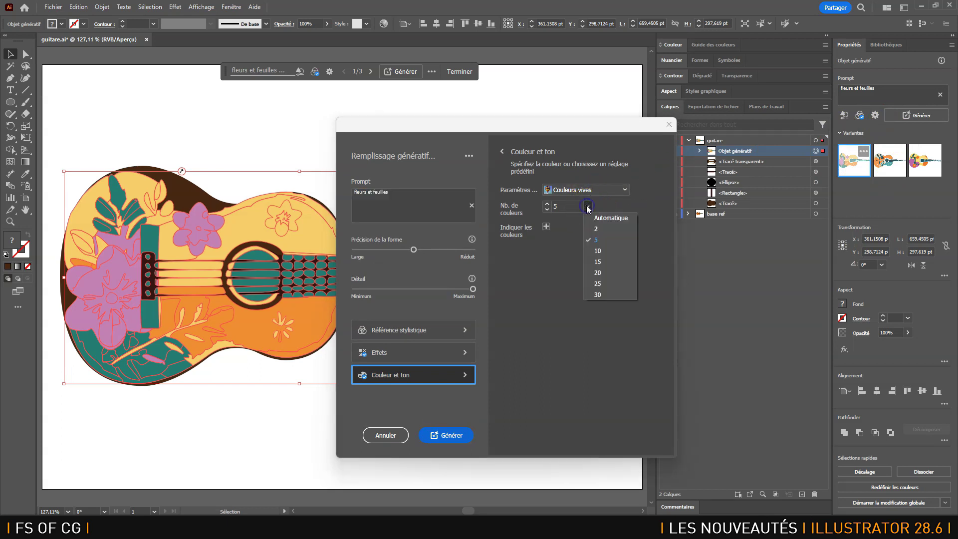
{"action": "left_click", "coordinate": [613, 219]}
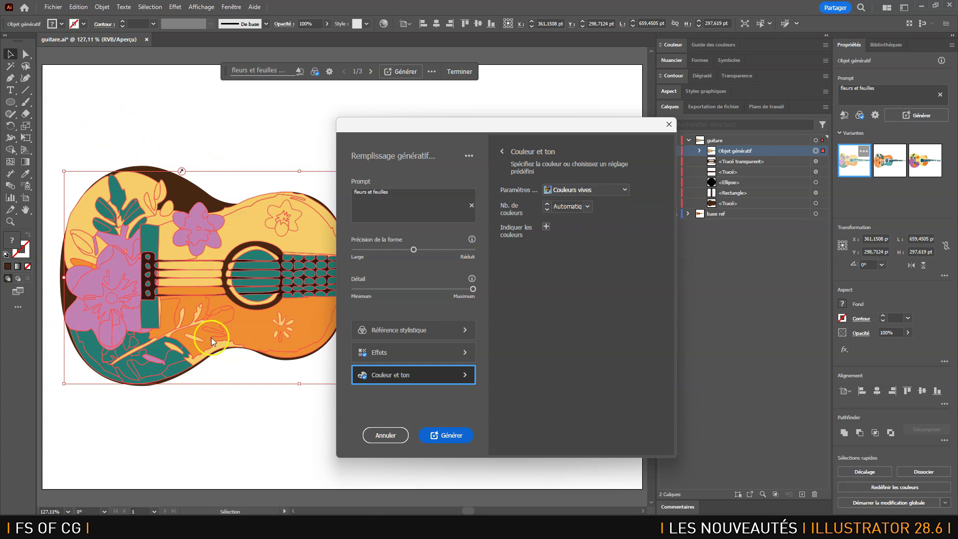
{"action": "left_click", "coordinate": [446, 435]}
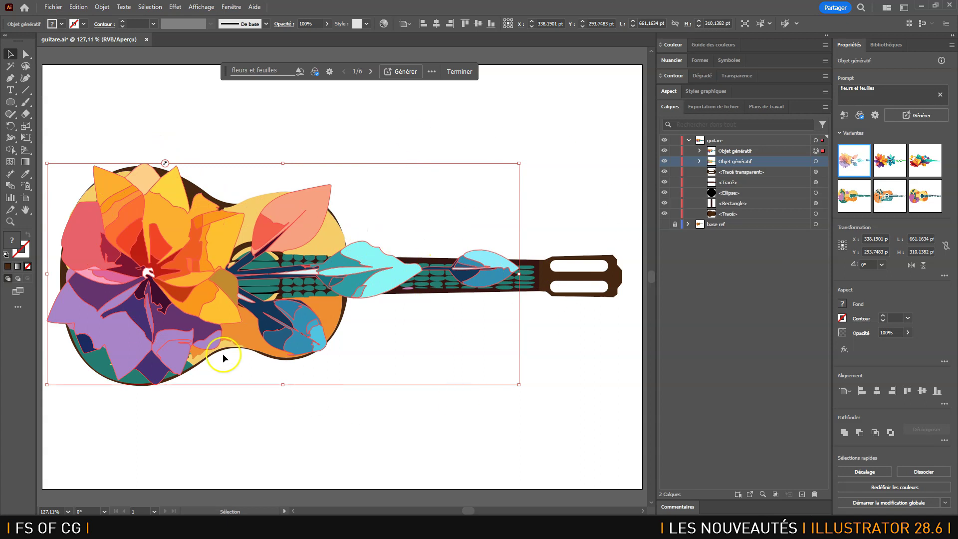
Step: Compare the second and third new variants and apply the second one, with orange and turquoise flowers
{"action": "left_click", "coordinate": [891, 165]}
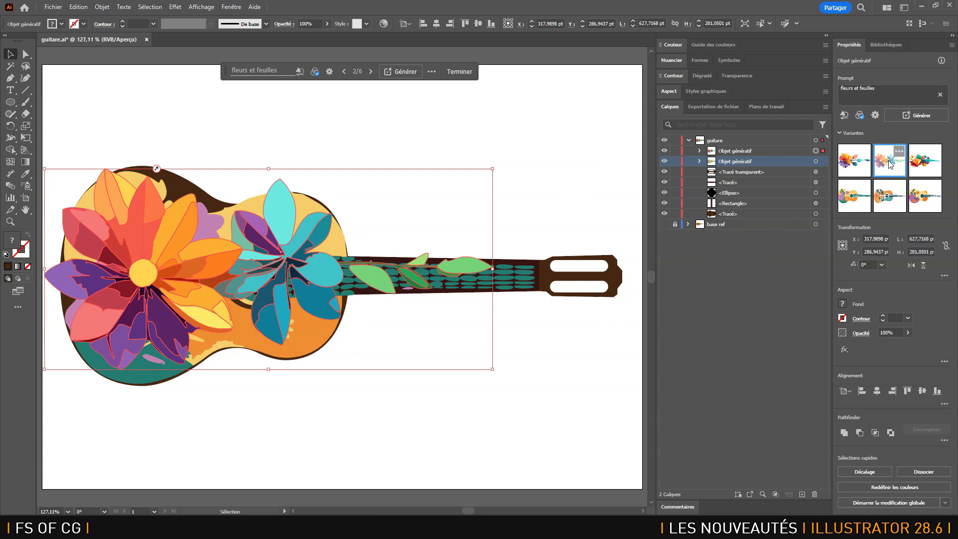
{"action": "left_click", "coordinate": [923, 167]}
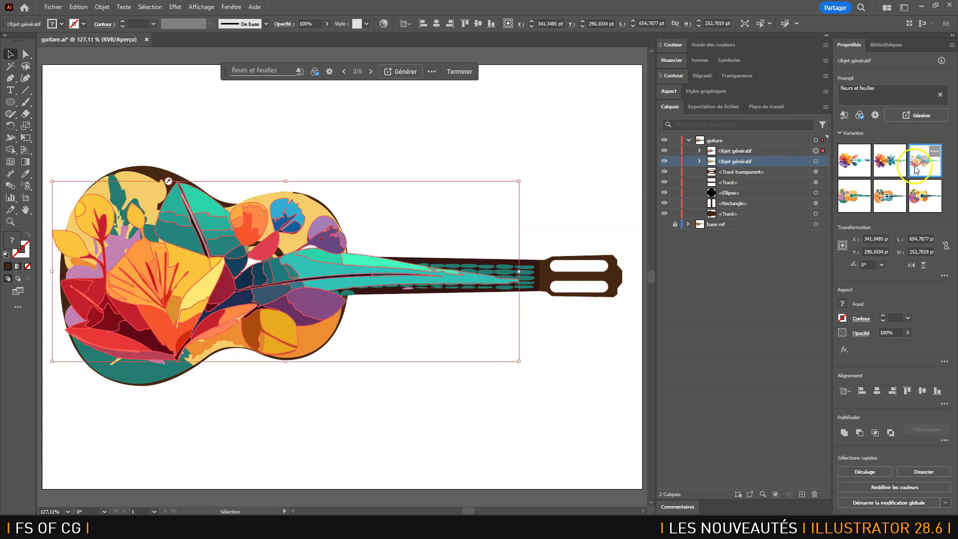
{"action": "left_click", "coordinate": [890, 167]}
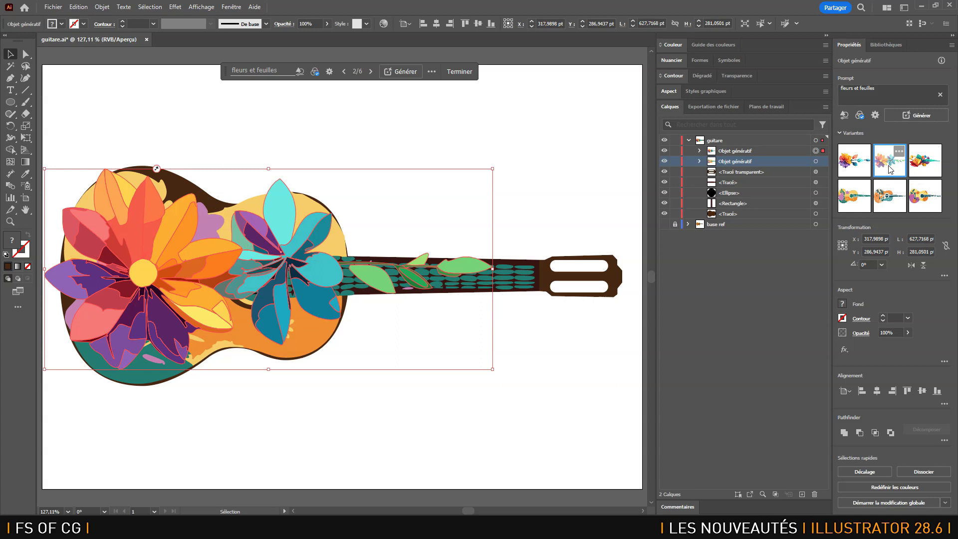
Step: Hide the original guitar shapes and the earlier generative object, and select the remaining flower artwork
{"action": "left_click_drag", "start_coordinate": [664, 173], "coordinate": [668, 212]}
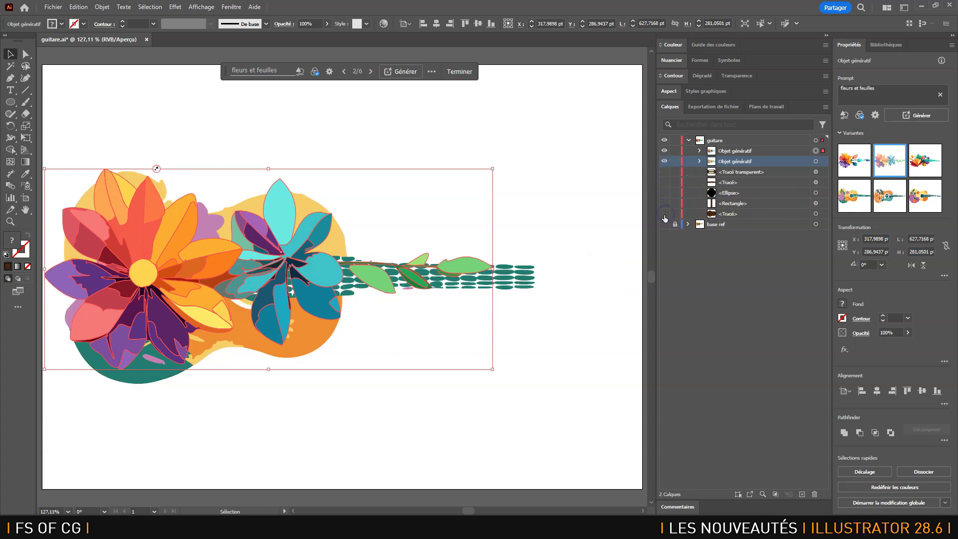
{"action": "left_click", "coordinate": [664, 161]}
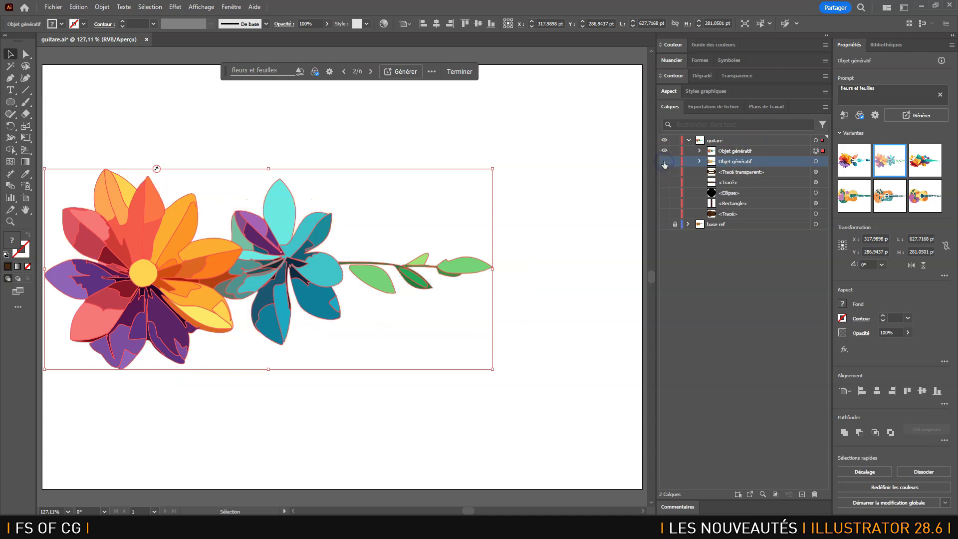
{"action": "left_click", "coordinate": [392, 118]}
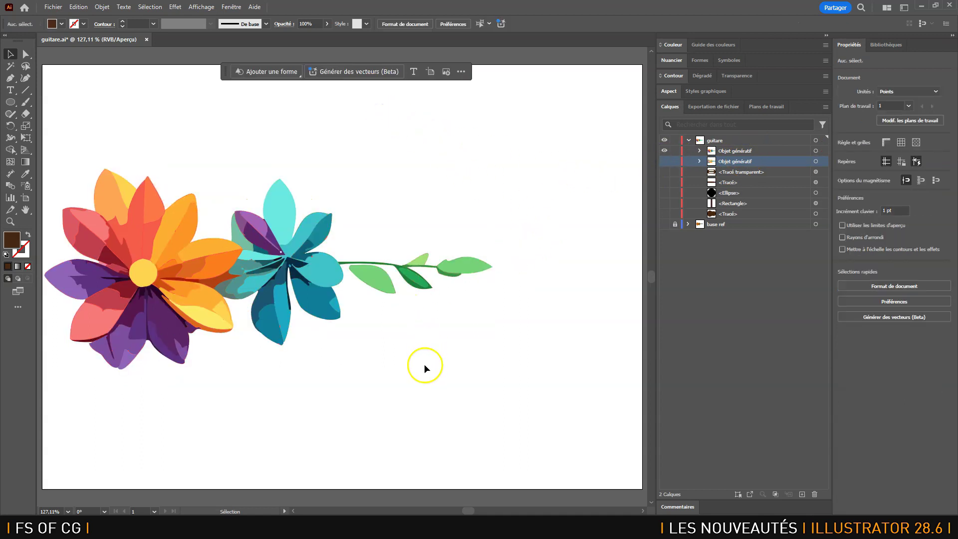
{"action": "left_click_drag", "start_coordinate": [392, 364], "coordinate": [443, 376]}
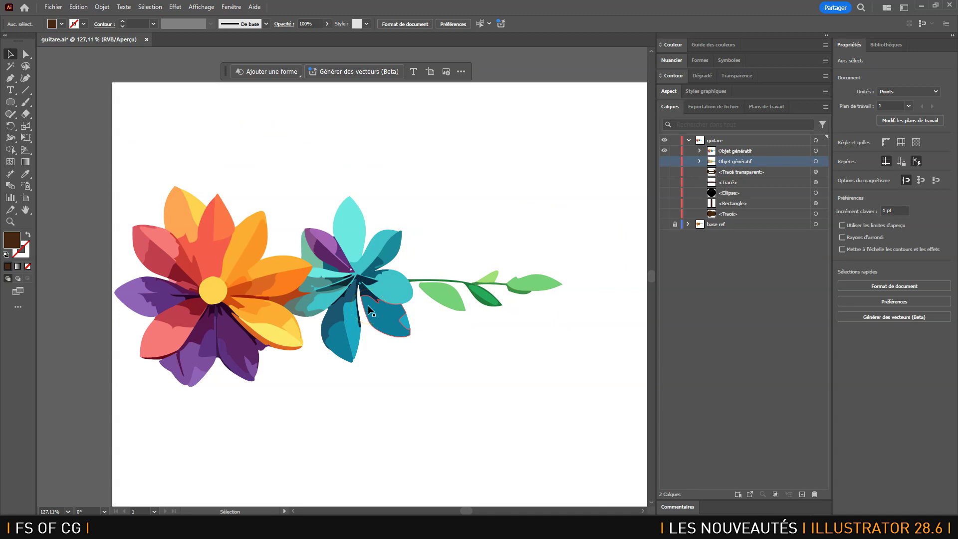
{"action": "left_click", "coordinate": [816, 150]}
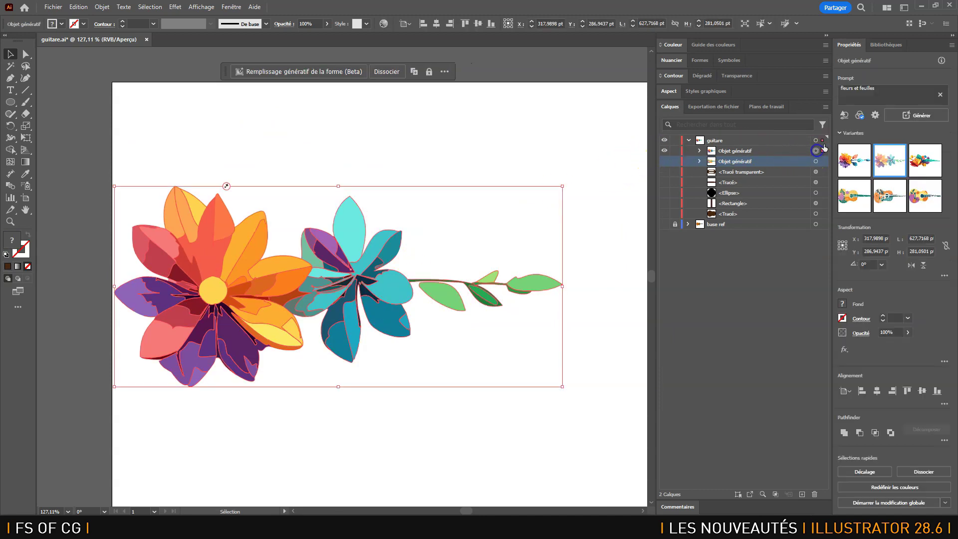
Step: Compare the variants of the flower artwork and apply the first one, with a large orange and purple flower
{"action": "left_click", "coordinate": [930, 164]}
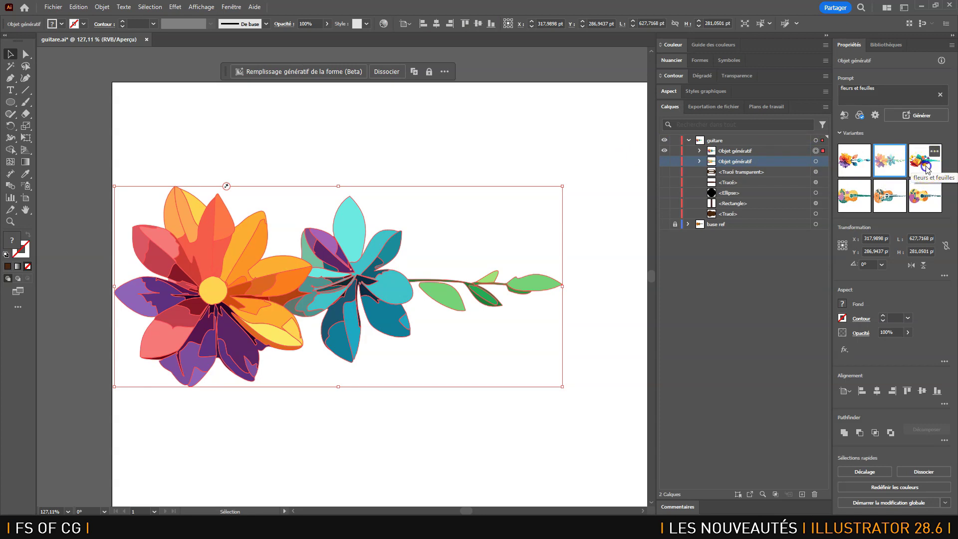
{"action": "left_click", "coordinate": [890, 161]}
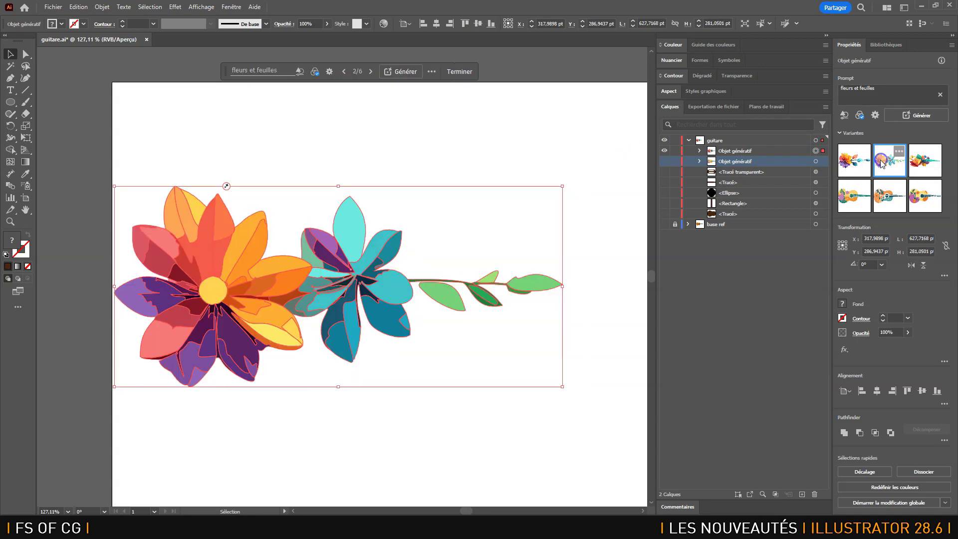
{"action": "left_click", "coordinate": [853, 166]}
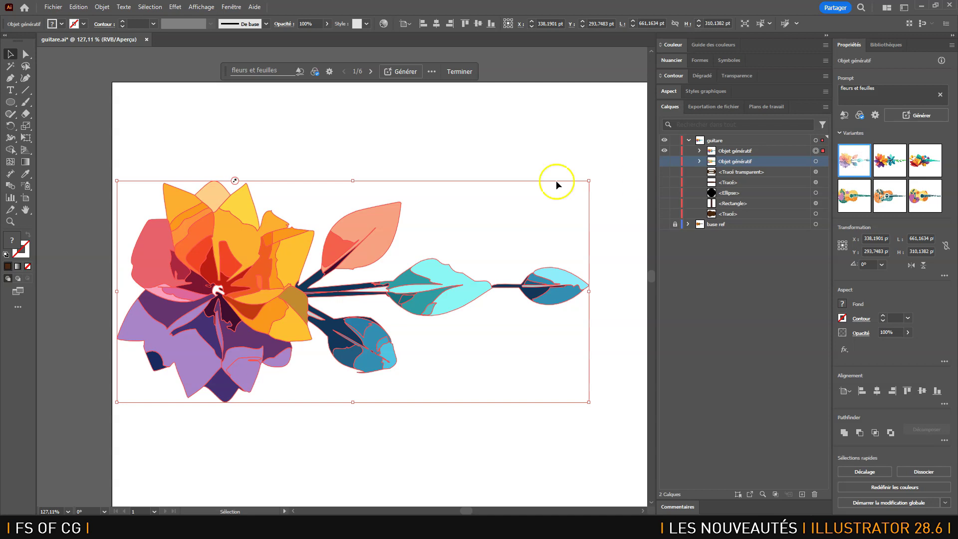
Step: Save the document under the name 05-forme_guitare2 as an Adobe Illustrator file, accepting the Illustrator 2020 version options
{"action": "left_click", "coordinate": [53, 7]}
{"action": "left_click", "coordinate": [94, 110]}
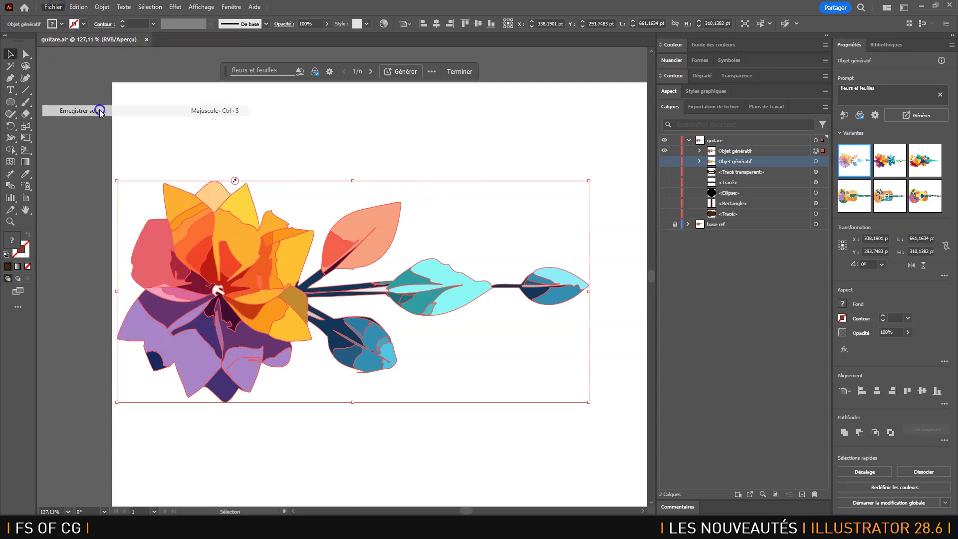
{"action": "type", "text": "05-forme_guitare"}
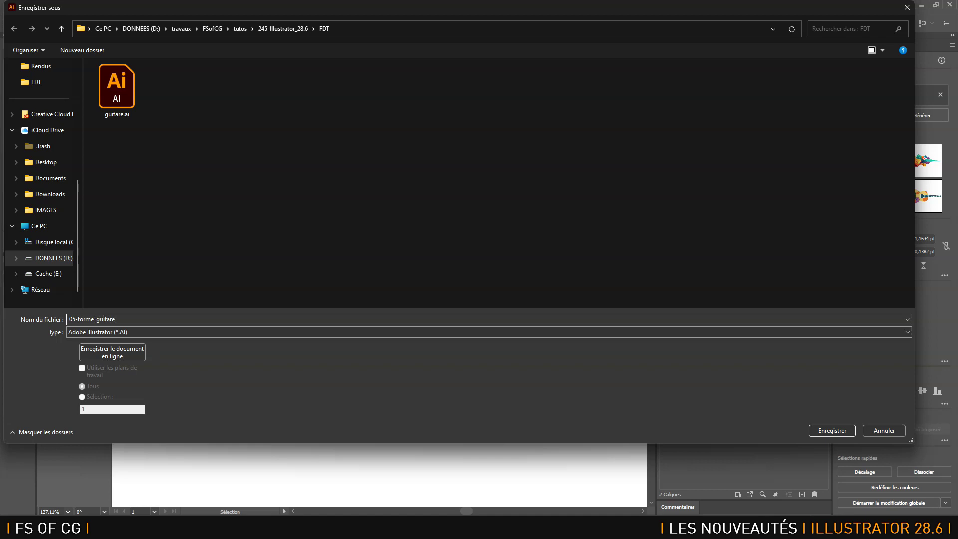
{"action": "type", "text": "2"}
{"action": "key", "text": "Return"}
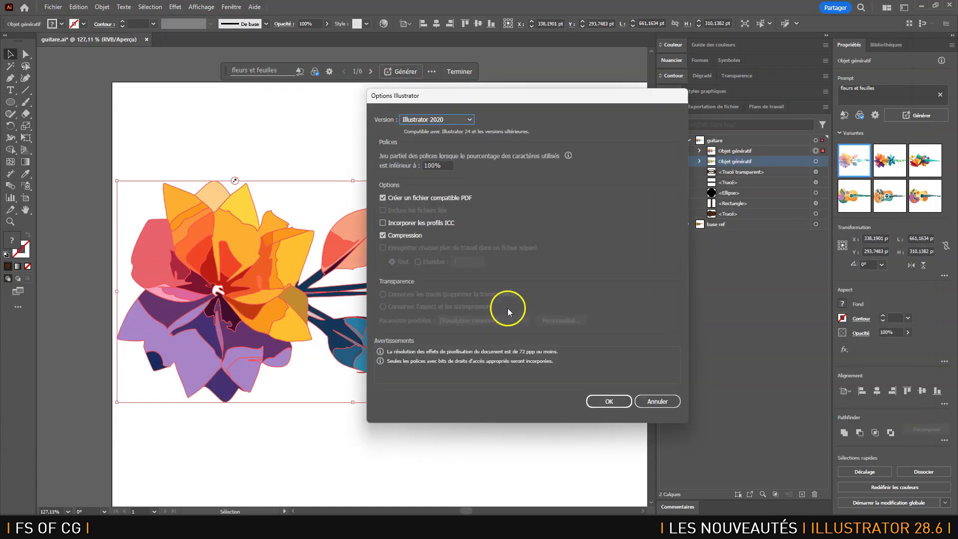
{"action": "left_click", "coordinate": [607, 399]}
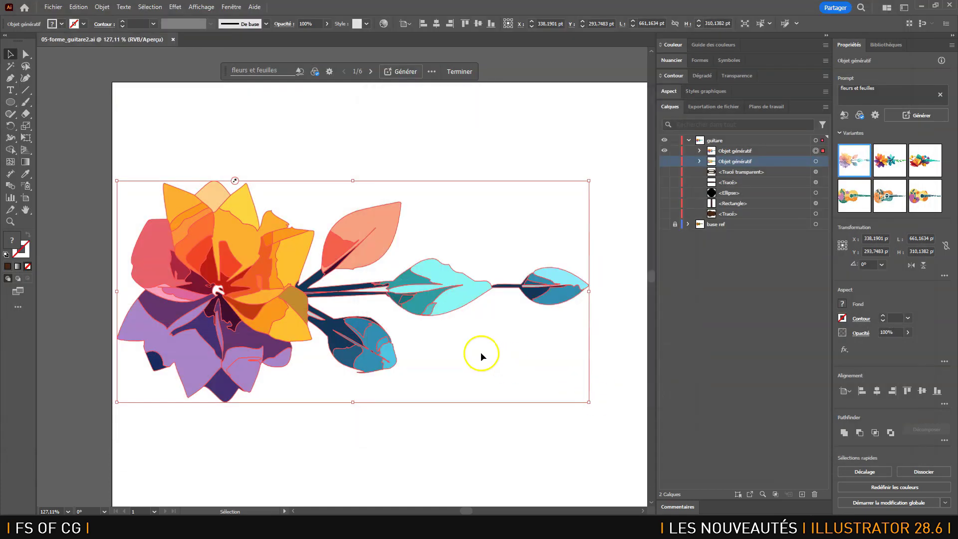
Step: Delete both generative objects from the guitare layer and make all the original guitar shapes visible again
{"action": "left_click", "coordinate": [773, 151], "text": "shift"}
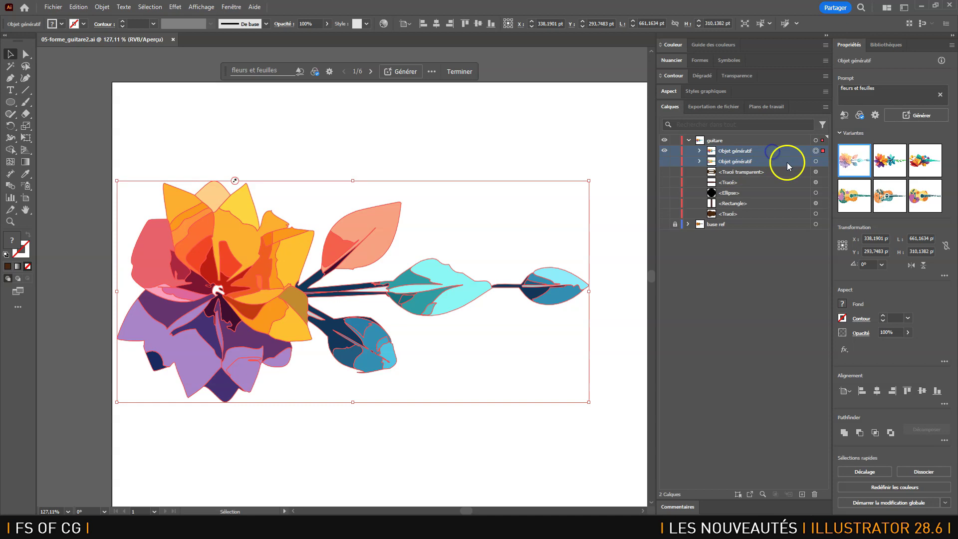
{"action": "left_click", "coordinate": [816, 494]}
{"action": "left_click_drag", "start_coordinate": [664, 156], "coordinate": [664, 192]}
{"action": "left_click_drag", "start_coordinate": [409, 287], "coordinate": [342, 275]}
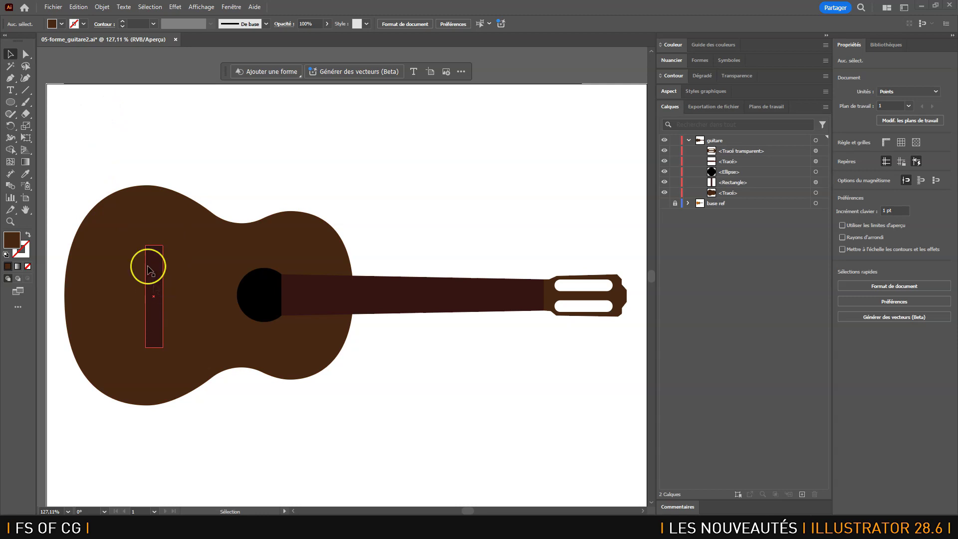
Step: Give all the guitar shapes the default 1 pt black stroke with no fill, and deselect them
{"action": "left_click_drag", "start_coordinate": [62, 162], "coordinate": [633, 426]}
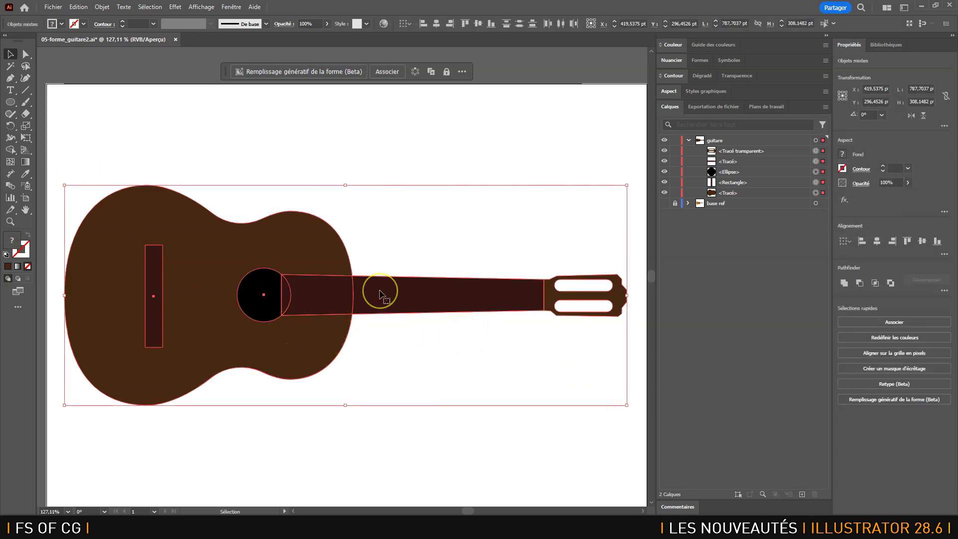
{"action": "left_click", "coordinate": [6, 256]}
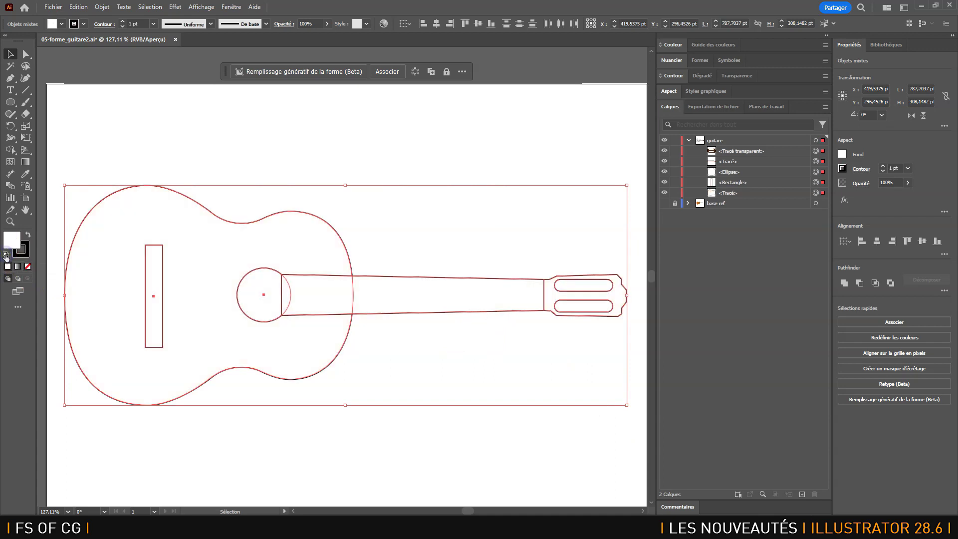
{"action": "left_click", "coordinate": [28, 267]}
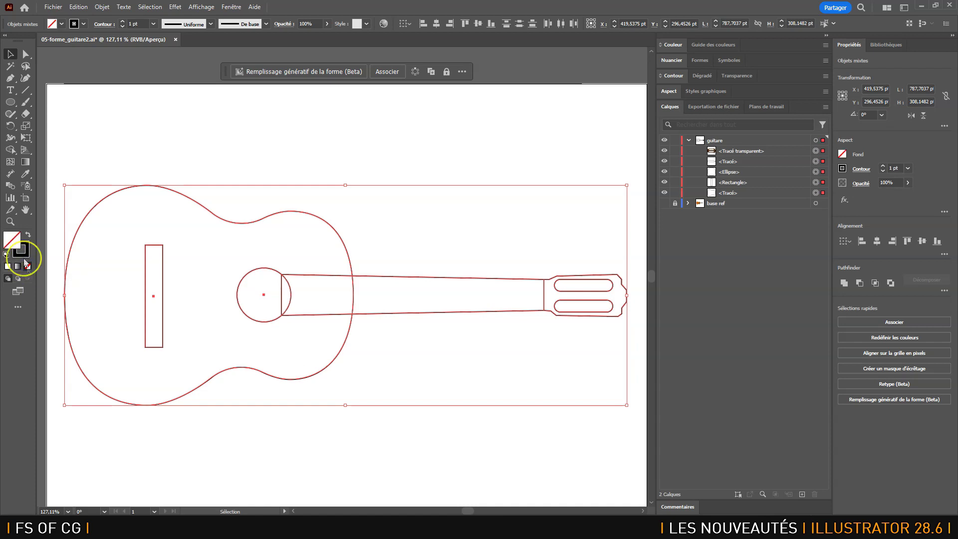
{"action": "left_click", "coordinate": [388, 140]}
{"action": "left_click", "coordinate": [394, 239]}
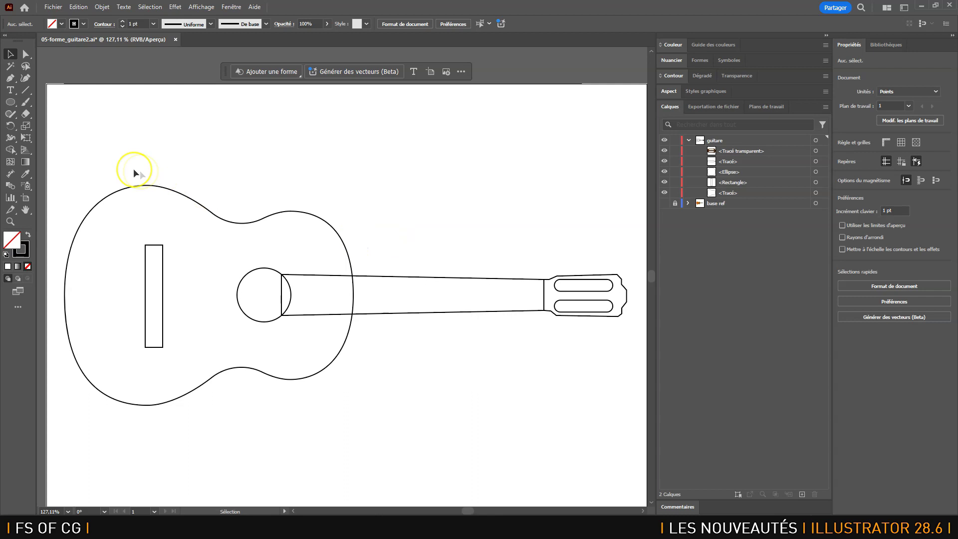
Step: Start a generative shape fill on the whole outlined guitar with the prompt "fleurs et feuilles" and set Précision de la forme to Réduit
{"action": "left_click_drag", "start_coordinate": [62, 145], "coordinate": [635, 440]}
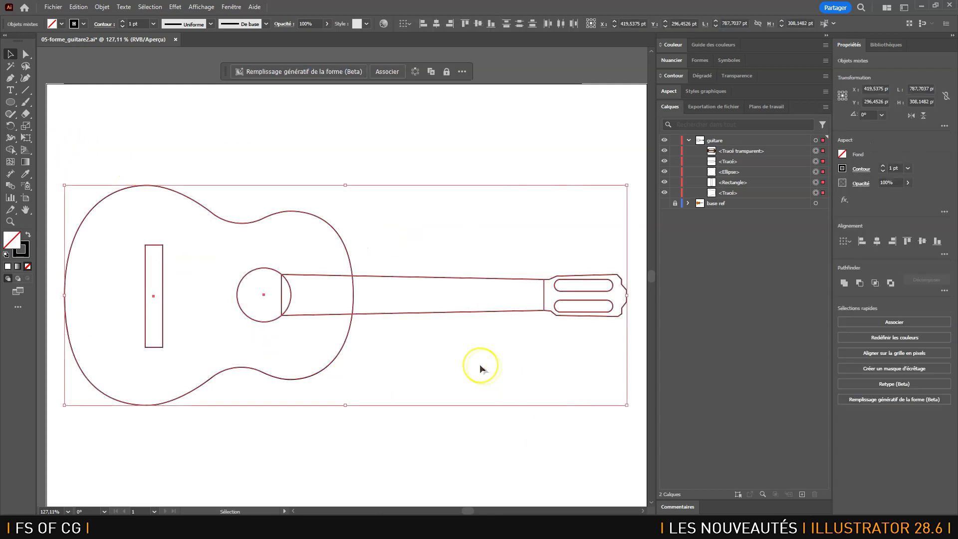
{"action": "left_click", "coordinate": [323, 72]}
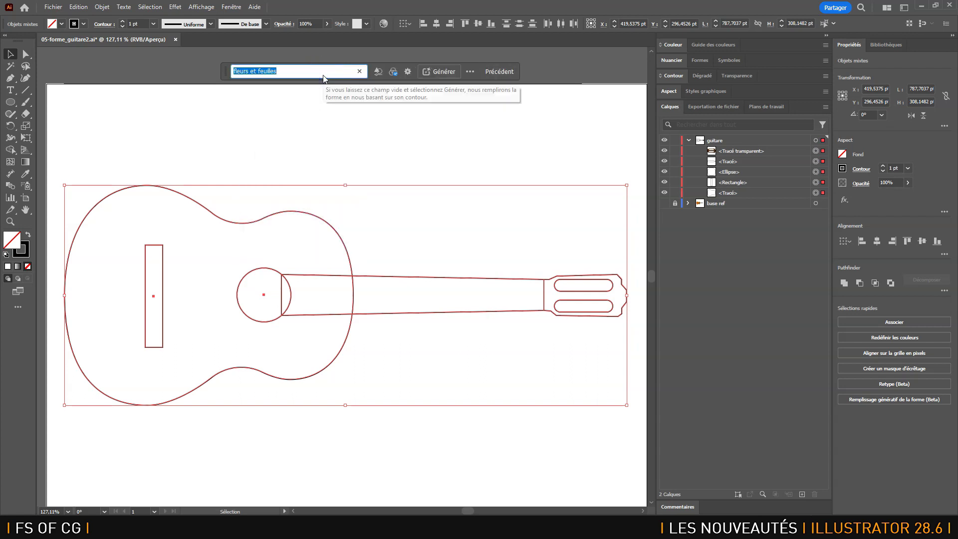
{"action": "left_click", "coordinate": [296, 74]}
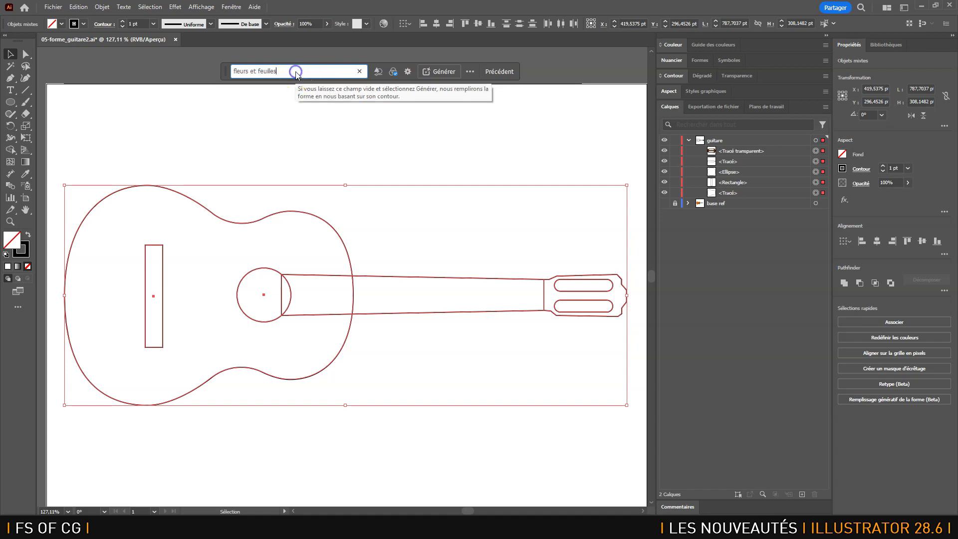
{"action": "left_click", "coordinate": [376, 74]}
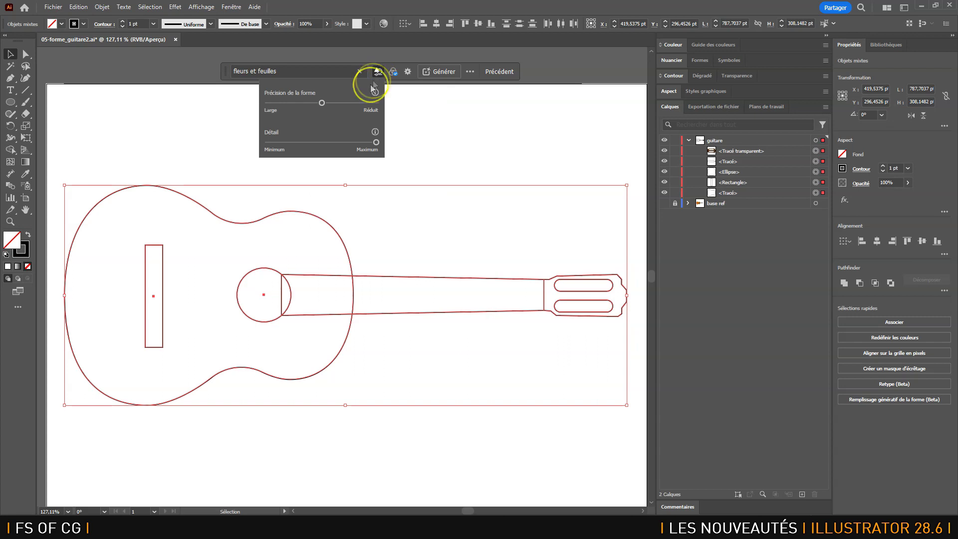
{"action": "left_click", "coordinate": [322, 103]}
{"action": "left_click_drag", "start_coordinate": [322, 103], "coordinate": [373, 105]}
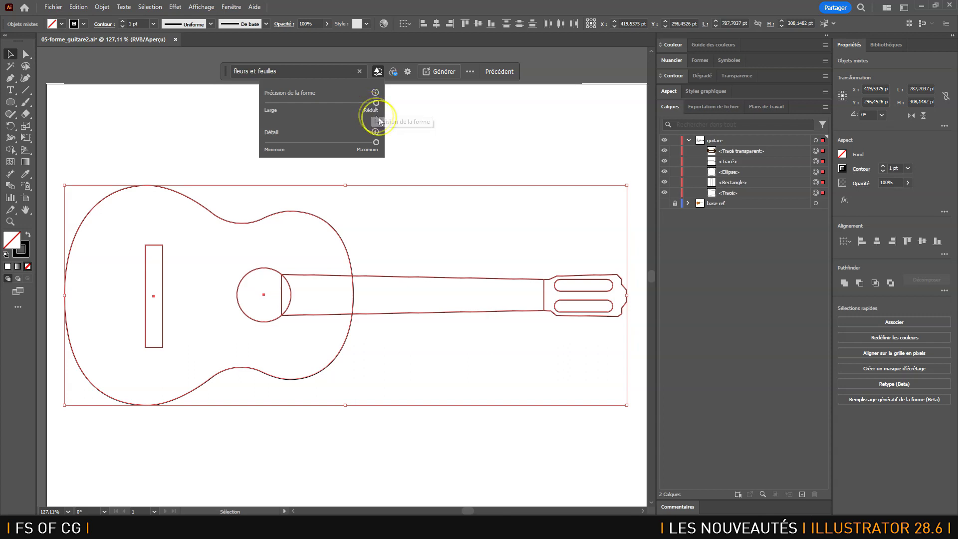
Step: Remove the Design plat and Low poly 3D effects from the generative fill's style
{"action": "left_click", "coordinate": [393, 71]}
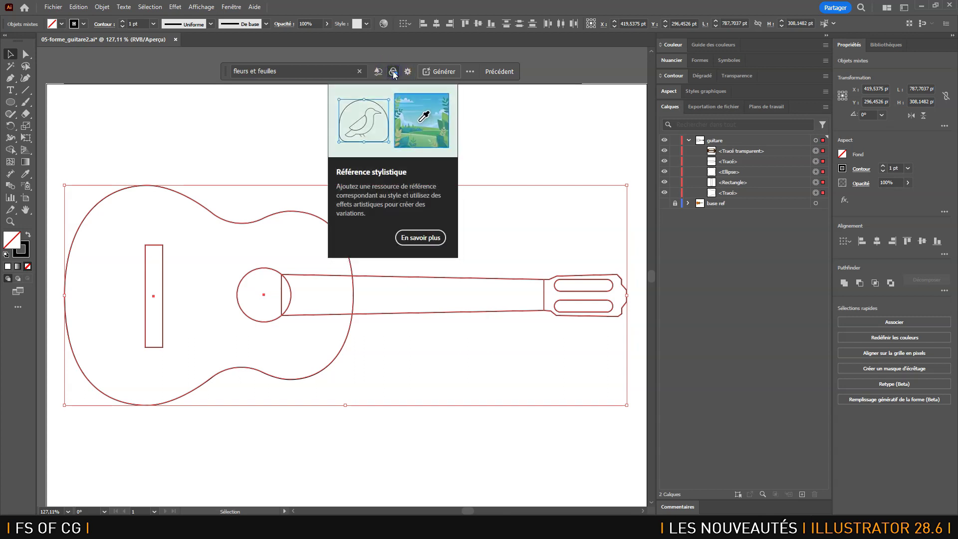
{"action": "left_click", "coordinate": [394, 71]}
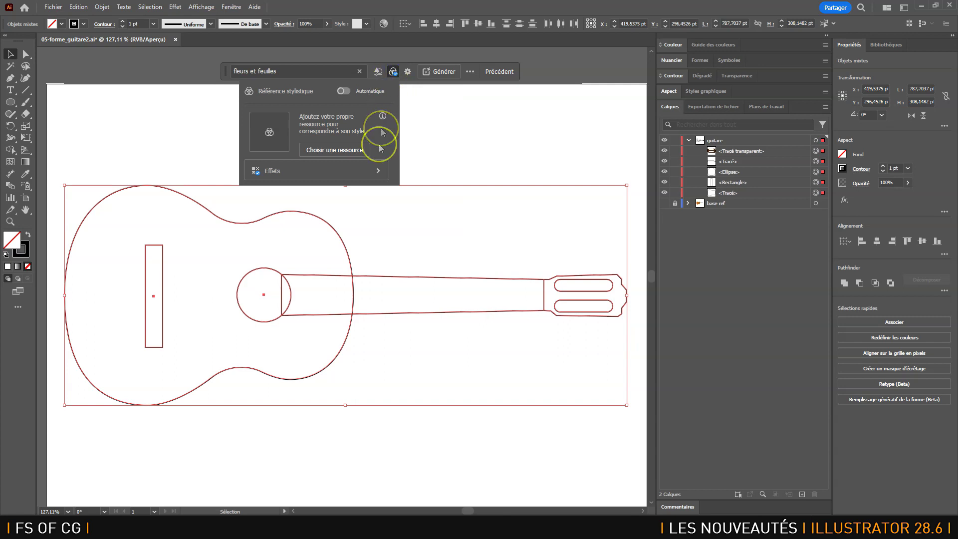
{"action": "left_click", "coordinate": [371, 172]}
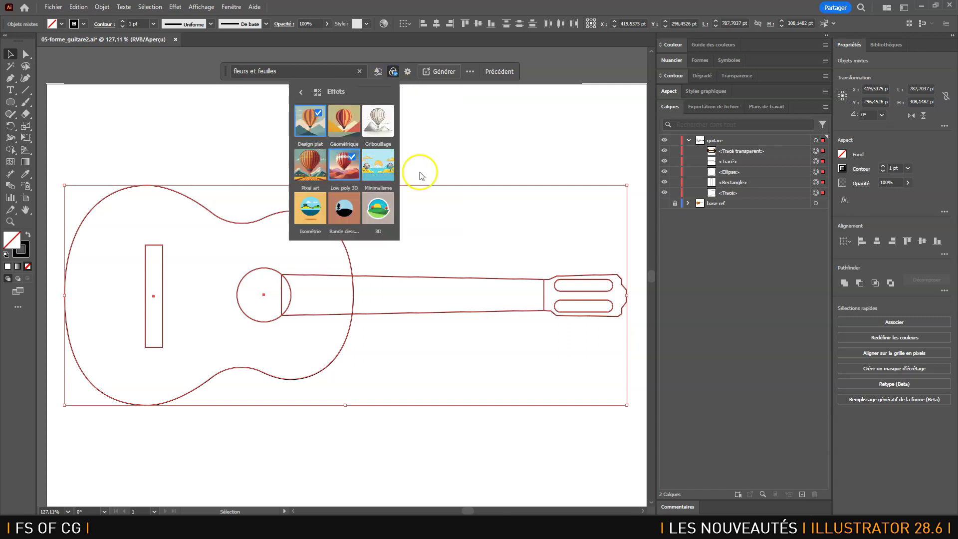
{"action": "left_click", "coordinate": [320, 123]}
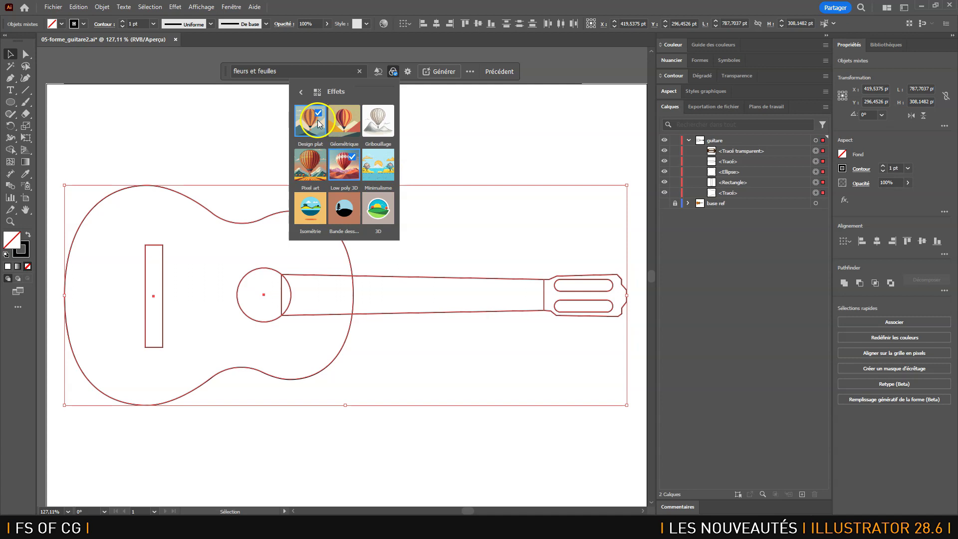
{"action": "left_click", "coordinate": [310, 122]}
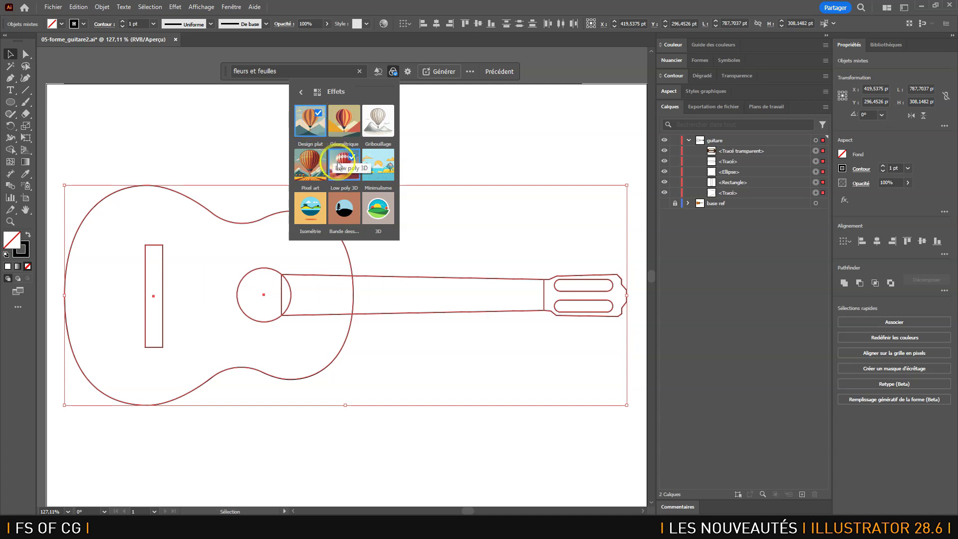
{"action": "left_click", "coordinate": [318, 118]}
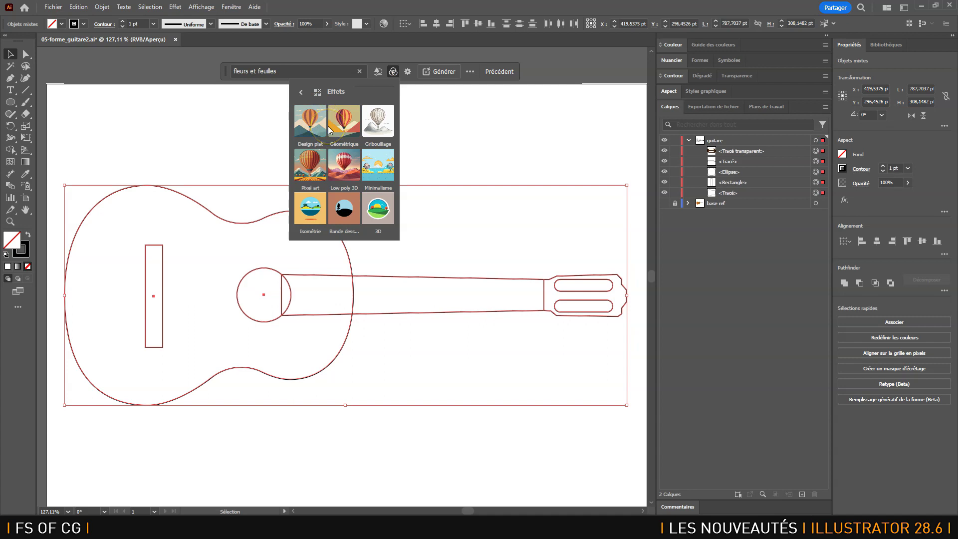
{"action": "left_click", "coordinate": [300, 93]}
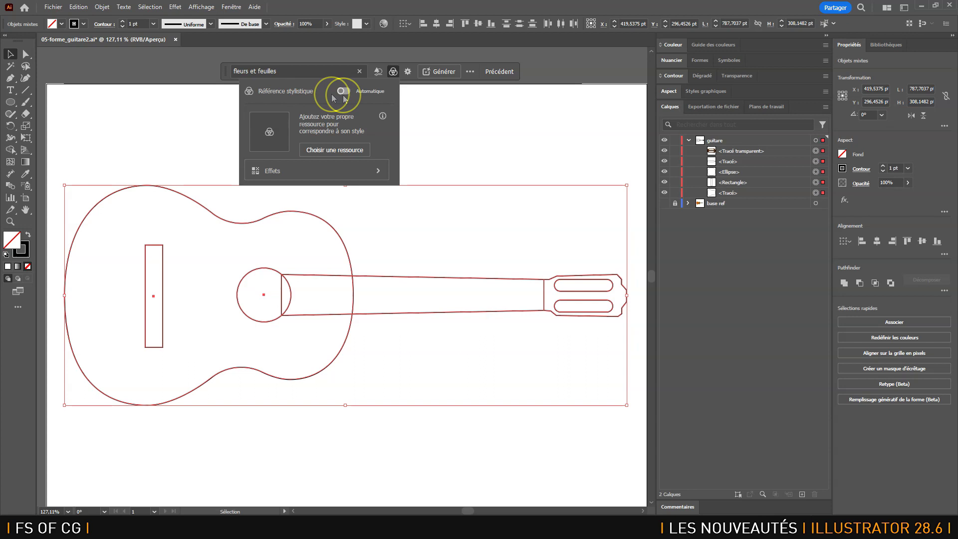
Step: Review the Couleur et ton settings, keep the Couleurs vives preset with an automatic number of colours, and generate the variants
{"action": "left_click", "coordinate": [409, 72]}
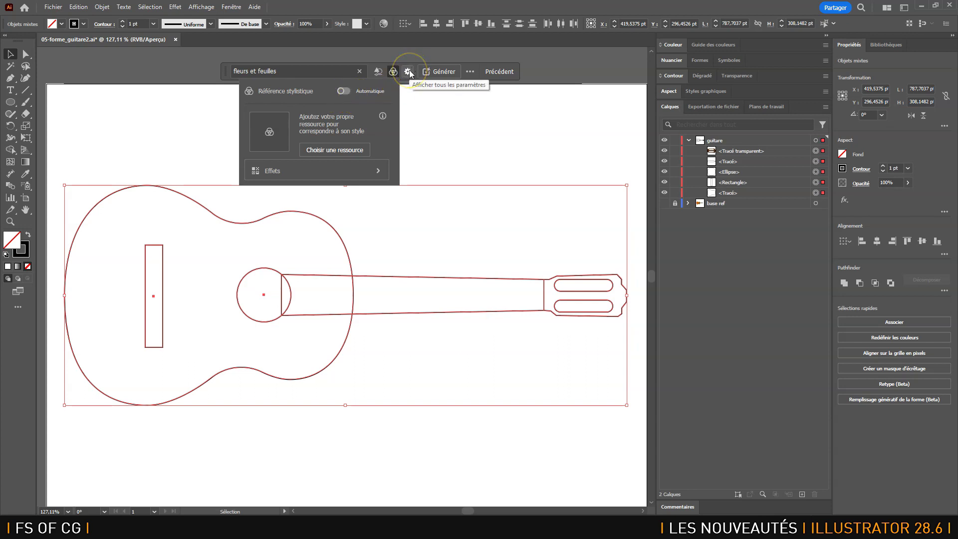
{"action": "left_click", "coordinate": [409, 71]}
{"action": "left_click", "coordinate": [418, 225]}
{"action": "left_click", "coordinate": [438, 380]}
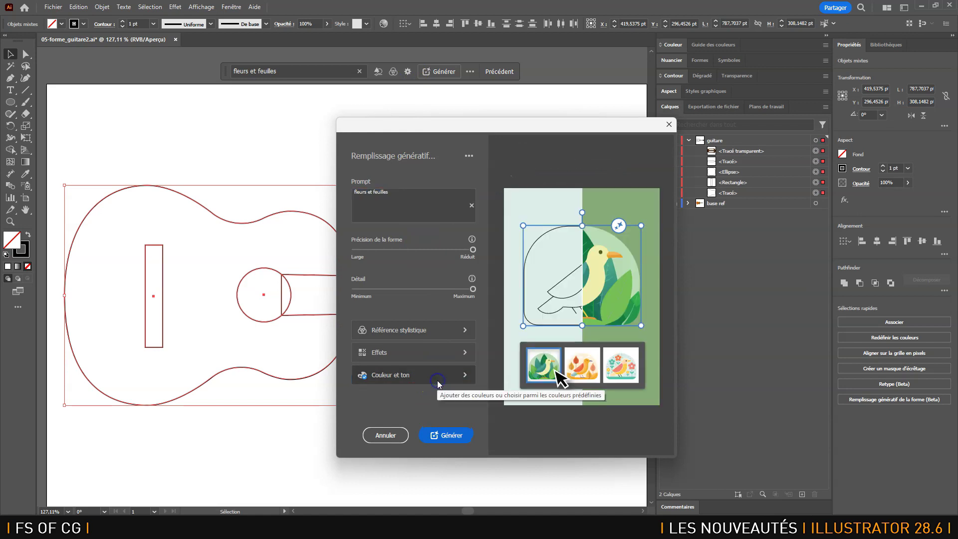
{"action": "left_click", "coordinate": [452, 374]}
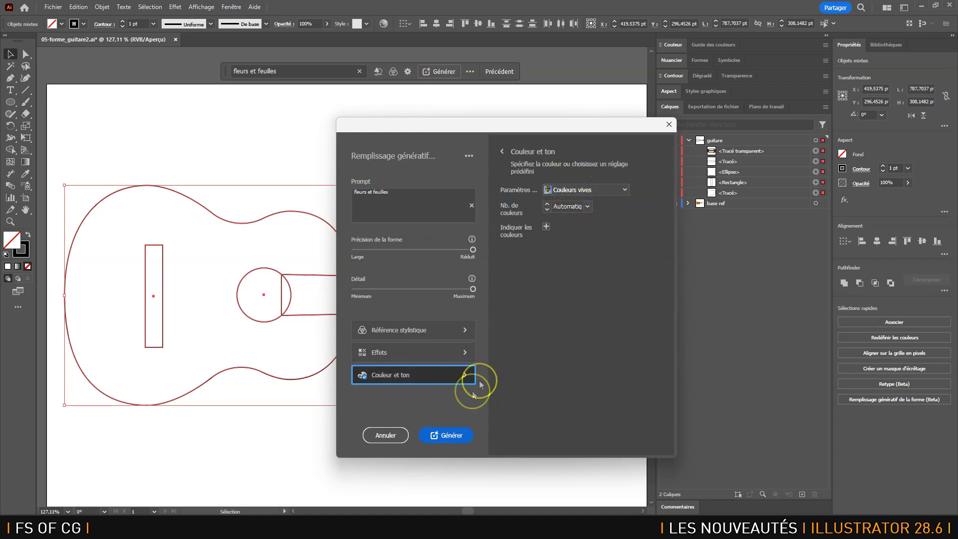
{"action": "left_click", "coordinate": [447, 435]}
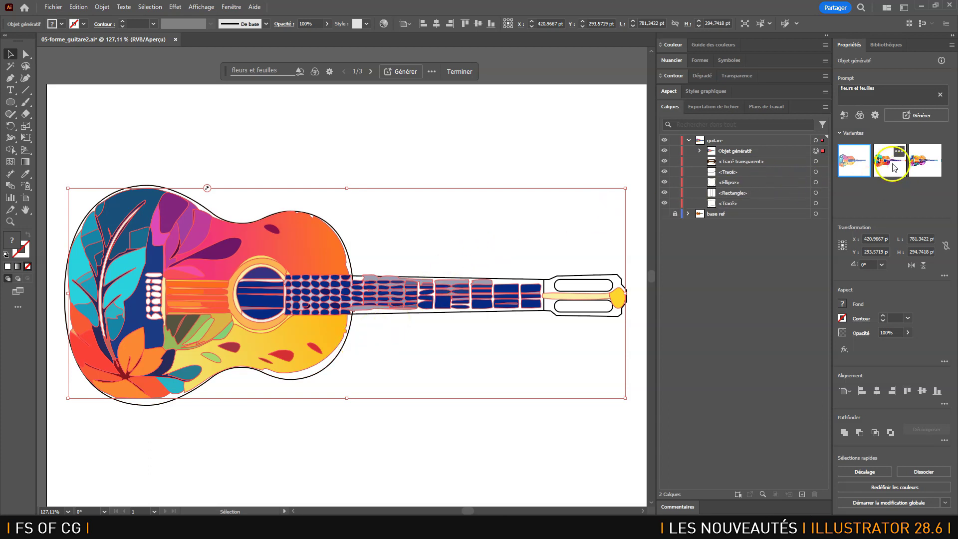
Step: Compare the second and third guitar variants, apply the third with yellow and pink flowers, and deselect the artwork
{"action": "left_click", "coordinate": [897, 167]}
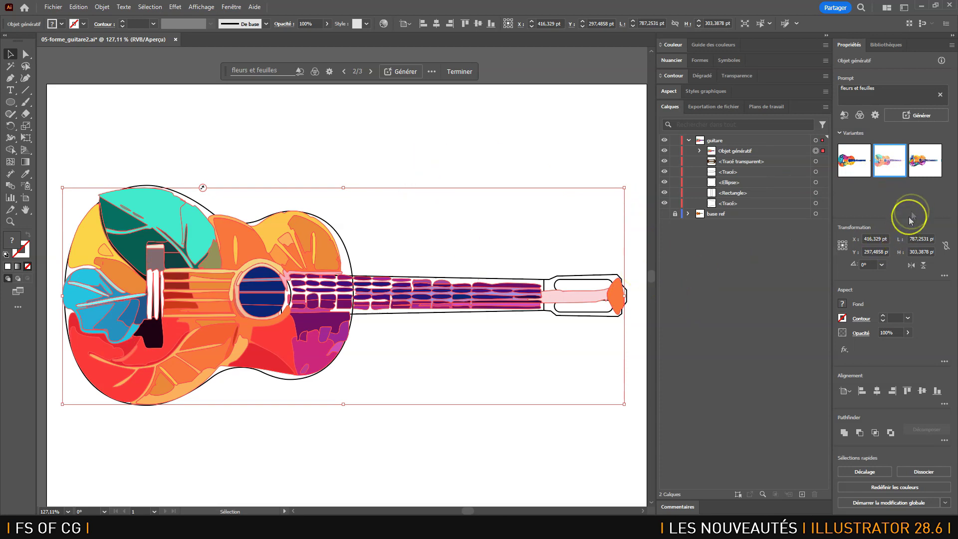
{"action": "left_click", "coordinate": [924, 170]}
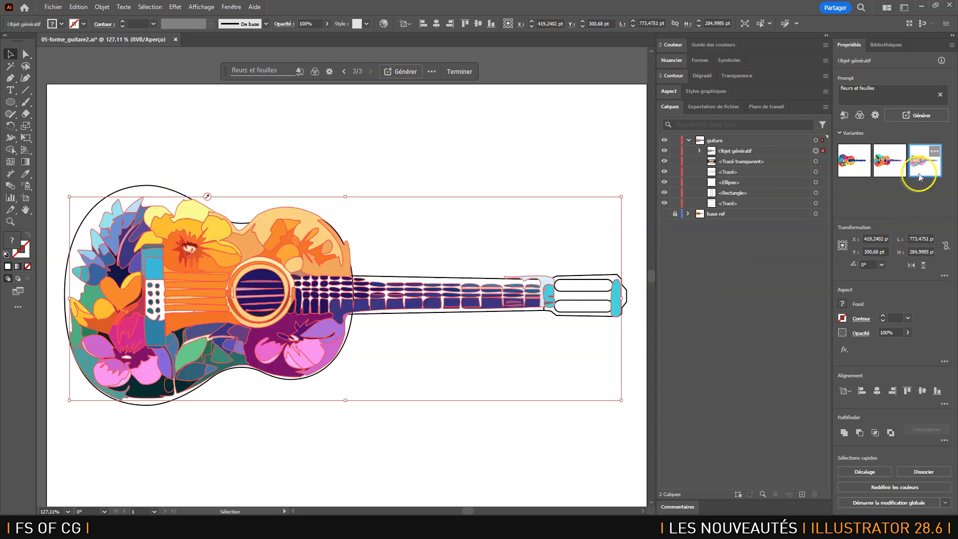
{"action": "left_click", "coordinate": [570, 144]}
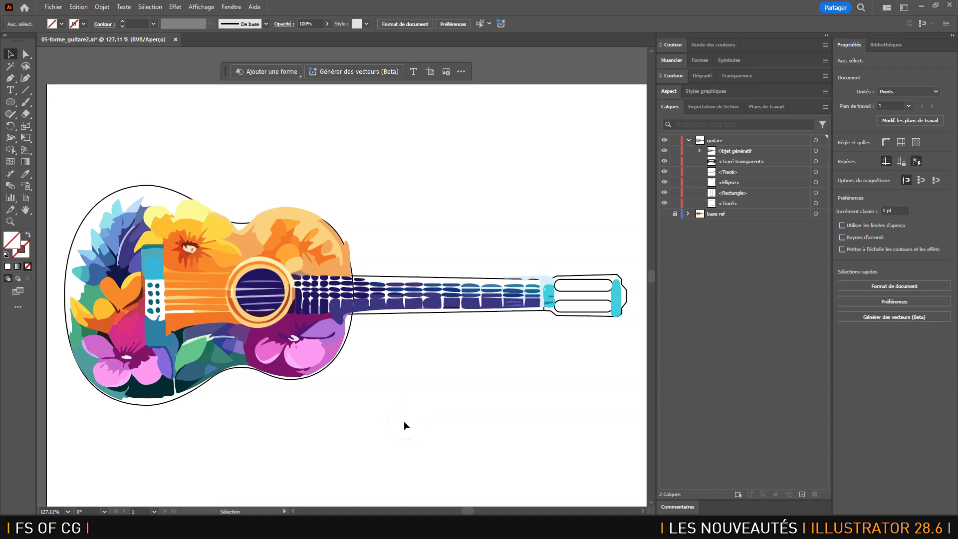
Step: Select the generative guitar object and replace its prompt with "Flamme, feu, exlosion et éclairs"
{"action": "left_click", "coordinate": [816, 156]}
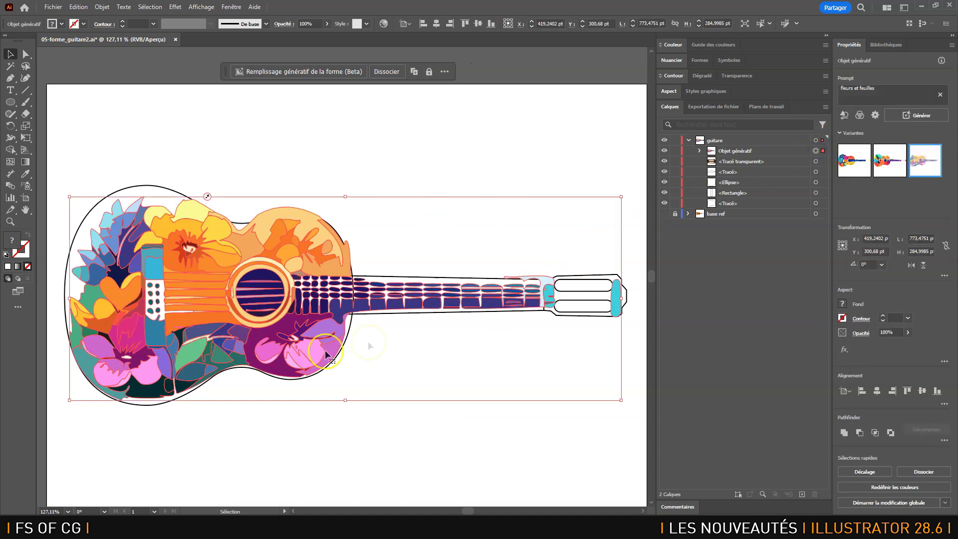
{"action": "triple_click", "coordinate": [850, 89]}
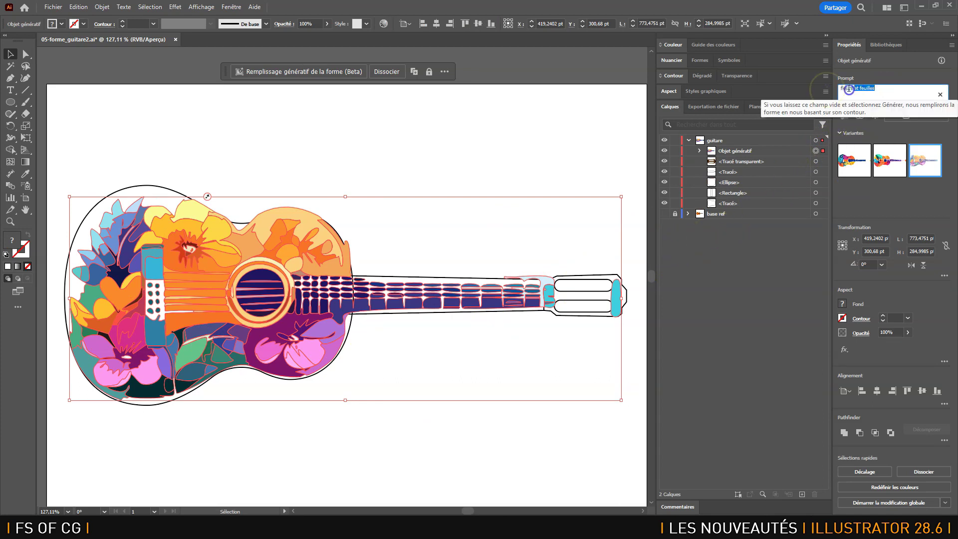
{"action": "type", "text": "Flamme,"}
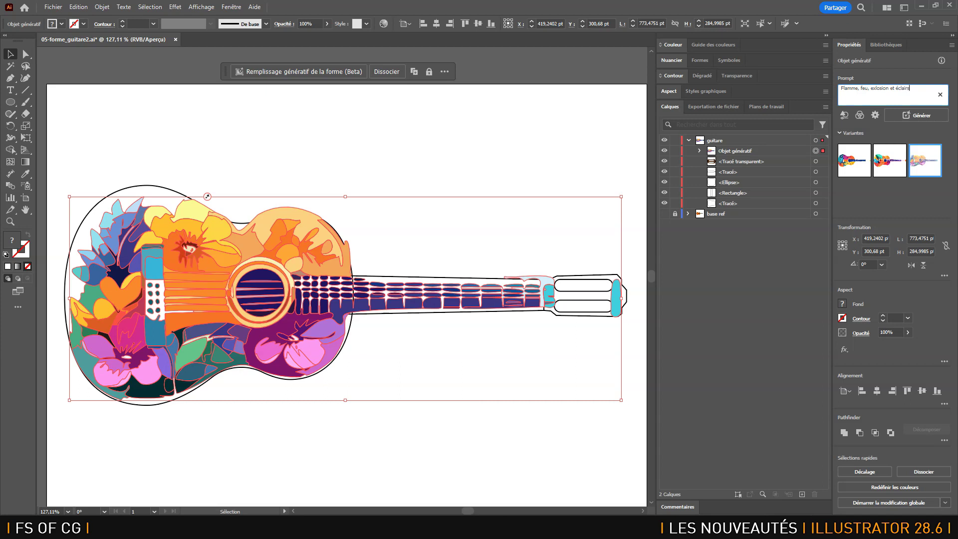
Step: Set the generative fill's colour and tone preset to Tons froids and generate the flame variants
{"action": "left_click", "coordinate": [876, 115]}
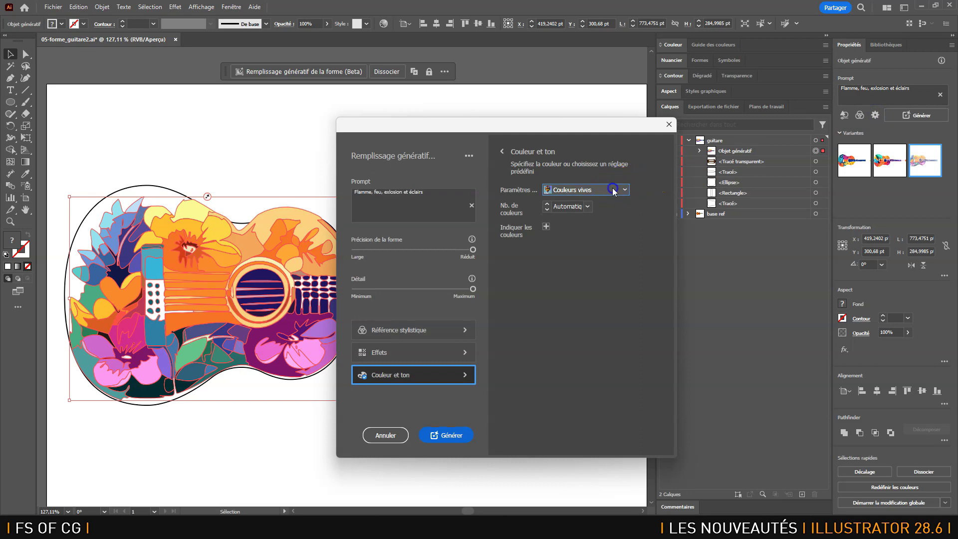
{"action": "left_click", "coordinate": [613, 189]}
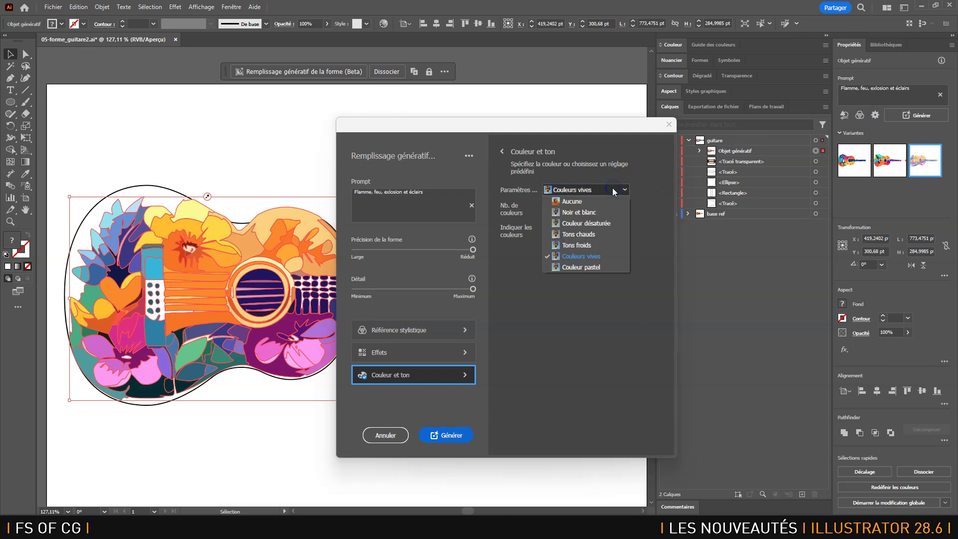
{"action": "left_click", "coordinate": [588, 246]}
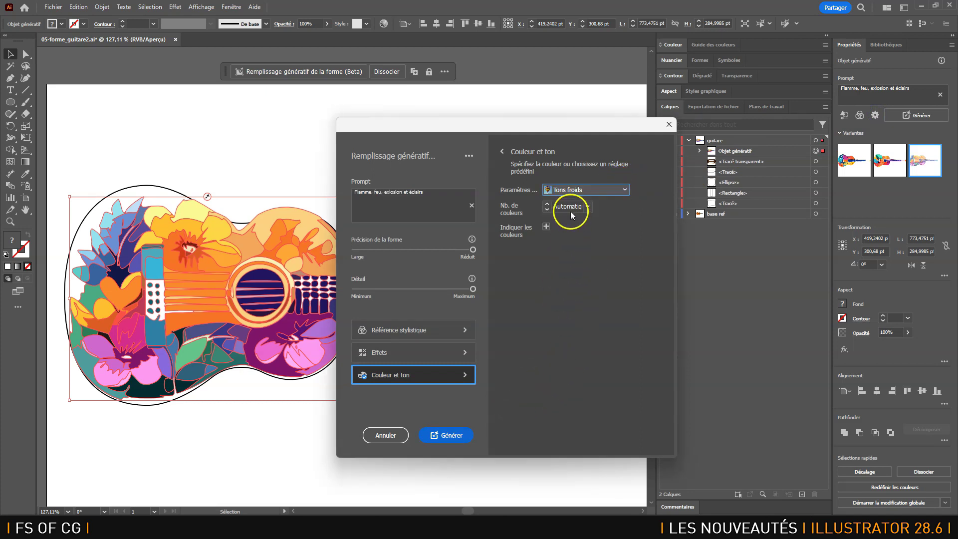
{"action": "left_click", "coordinate": [444, 439]}
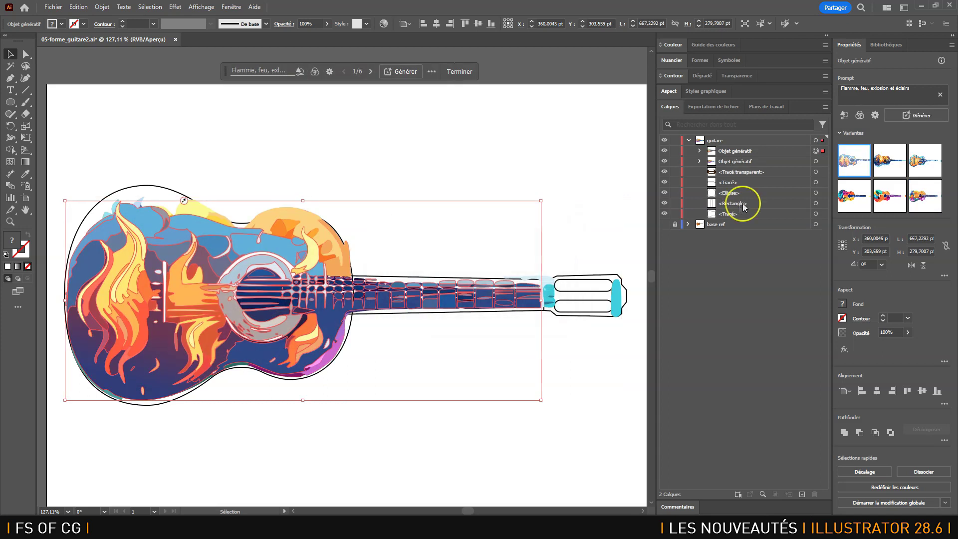
Step: Hide the guitar's outline paths and the older generative object, leaving only the new flame fill shown and deselected
{"action": "left_click_drag", "start_coordinate": [663, 174], "coordinate": [666, 219]}
{"action": "left_click", "coordinate": [664, 162]}
{"action": "left_click", "coordinate": [418, 149]}
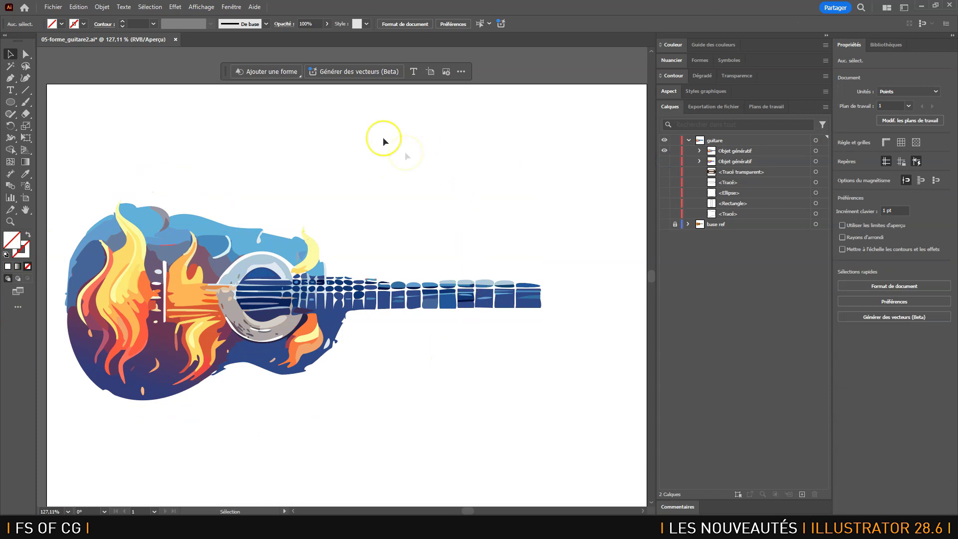
Step: Compare the second and third flame variants on the guitar, apply the third, and deselect it
{"action": "left_click", "coordinate": [815, 150]}
{"action": "left_click", "coordinate": [887, 159]}
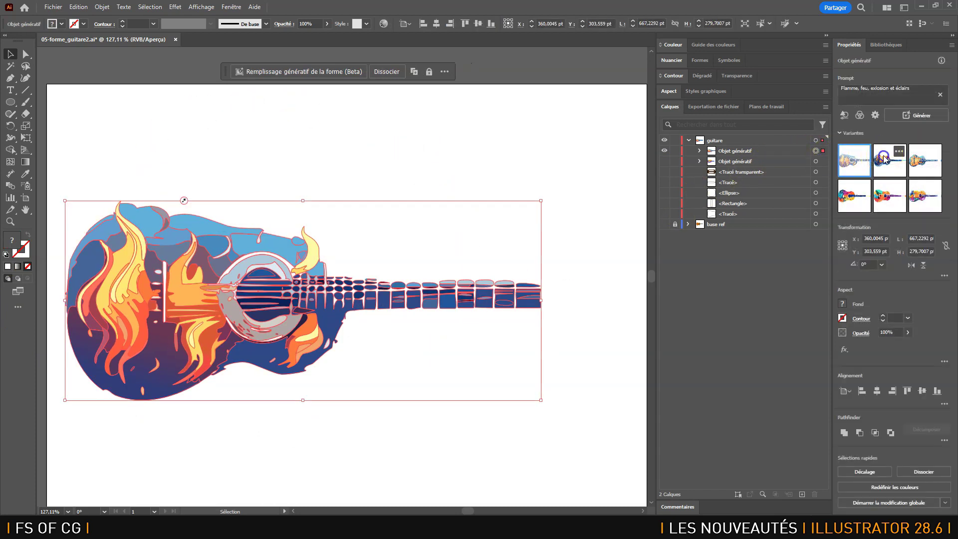
{"action": "left_click", "coordinate": [572, 153]}
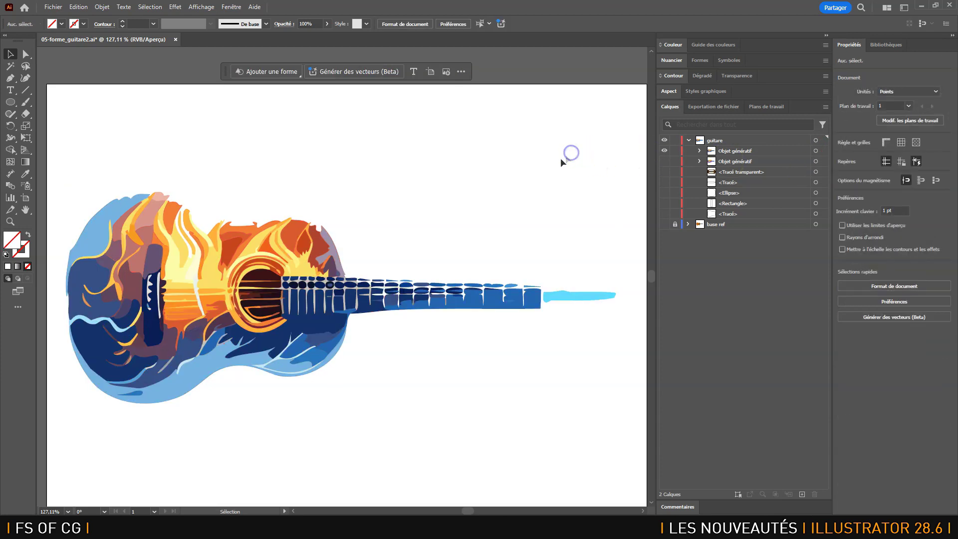
{"action": "left_click", "coordinate": [815, 151]}
{"action": "left_click", "coordinate": [922, 164]}
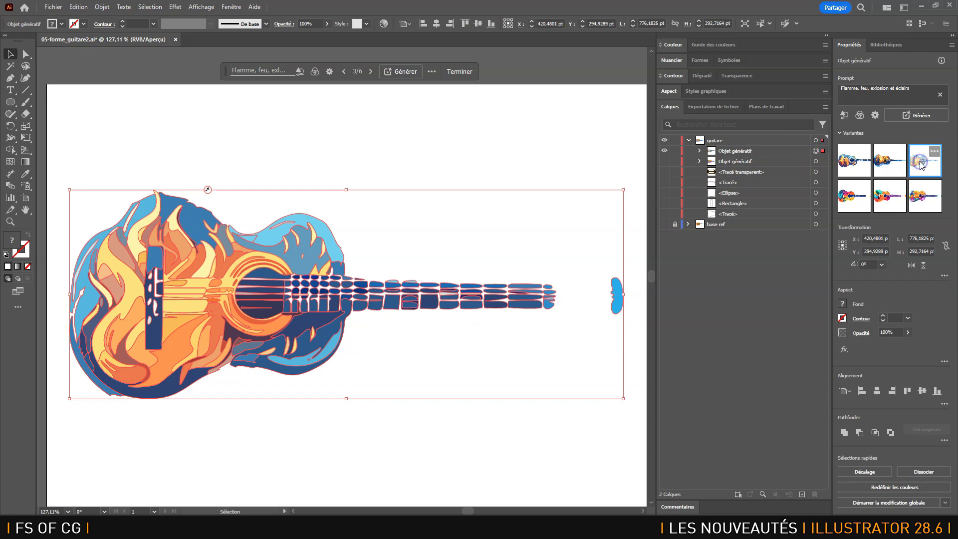
{"action": "left_click", "coordinate": [446, 149]}
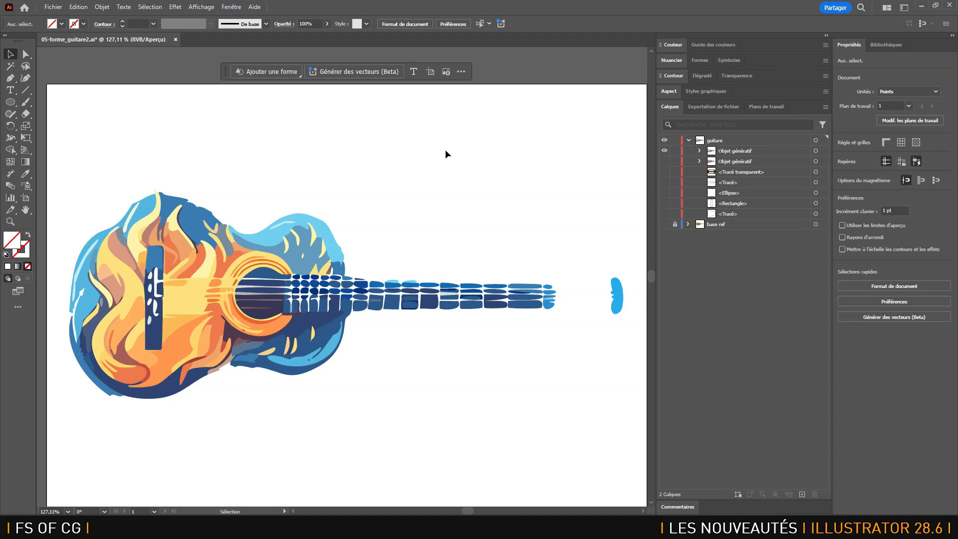
Step: Show all the guitar's outline paths again over the flame variant
{"action": "left_click_drag", "start_coordinate": [665, 215], "coordinate": [662, 179]}
{"action": "left_click", "coordinate": [662, 170]}
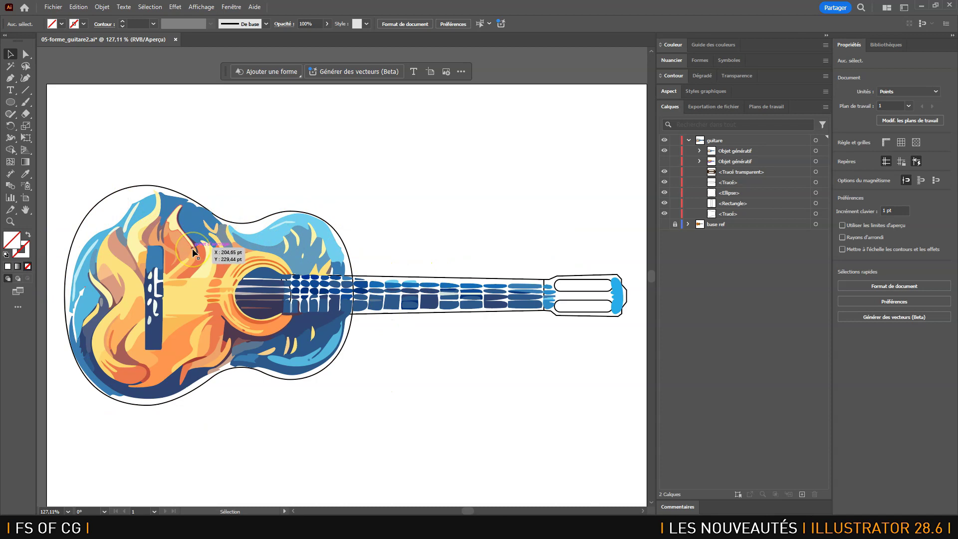
{"action": "left_click", "coordinate": [140, 357]}
{"action": "left_click", "coordinate": [276, 322]}
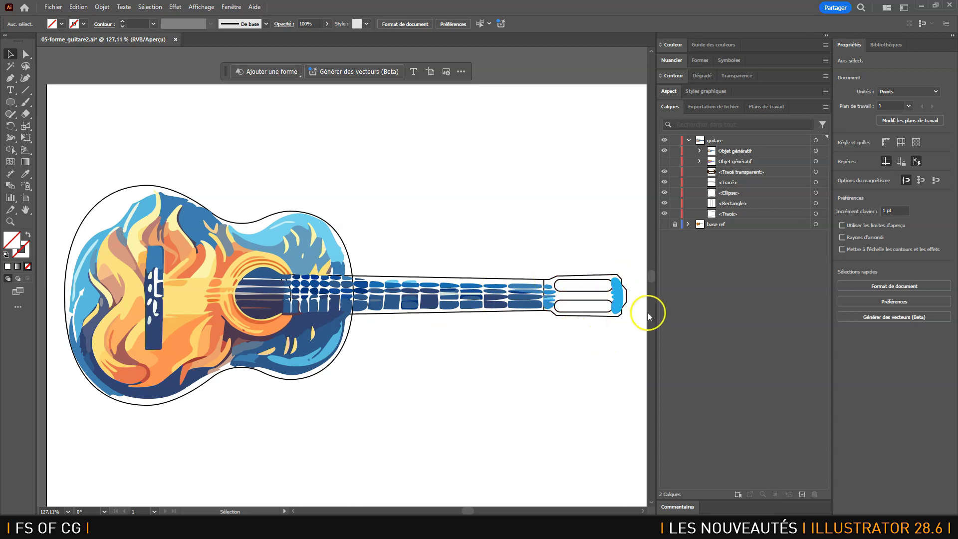
Step: Select the body outline, bridge rectangle and sound hole ellipse, and hide both generative objects, the neck and the headstock
{"action": "left_click", "coordinate": [816, 214]}
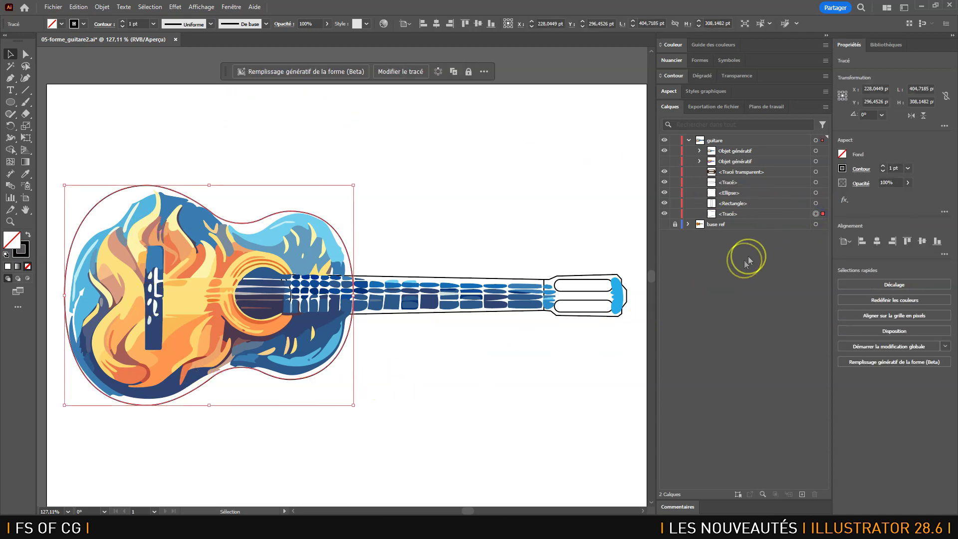
{"action": "left_click", "coordinate": [816, 204], "text": "shift"}
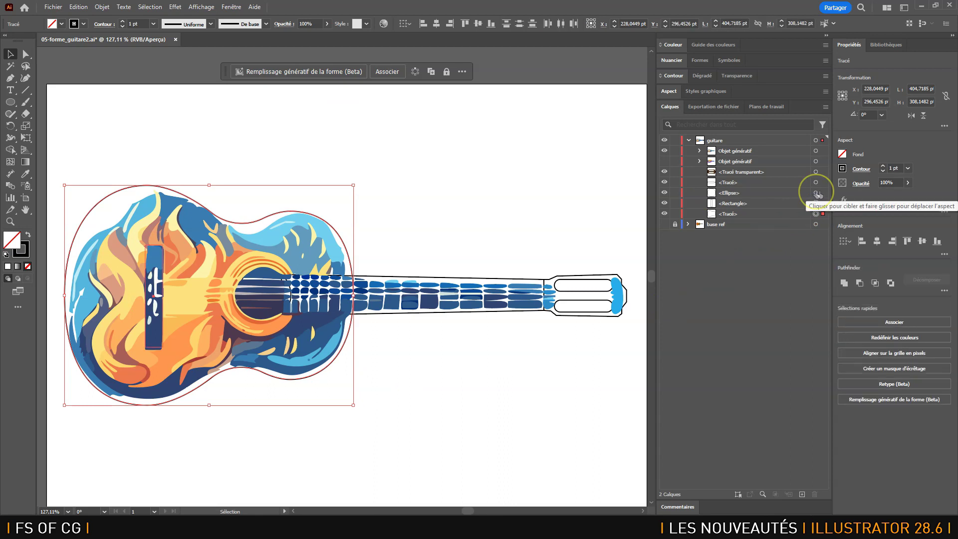
{"action": "left_click", "coordinate": [816, 193], "text": "shift"}
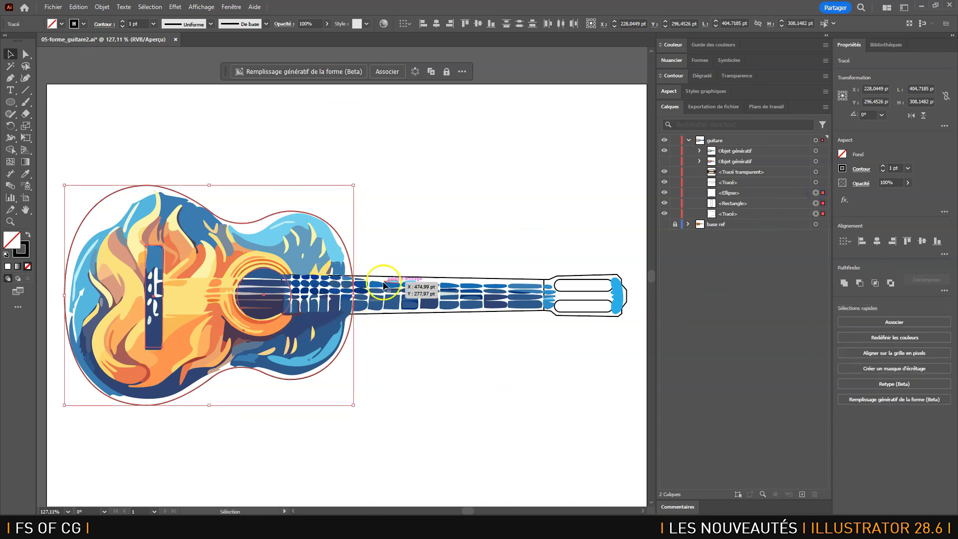
{"action": "left_click_drag", "start_coordinate": [664, 151], "coordinate": [664, 162]}
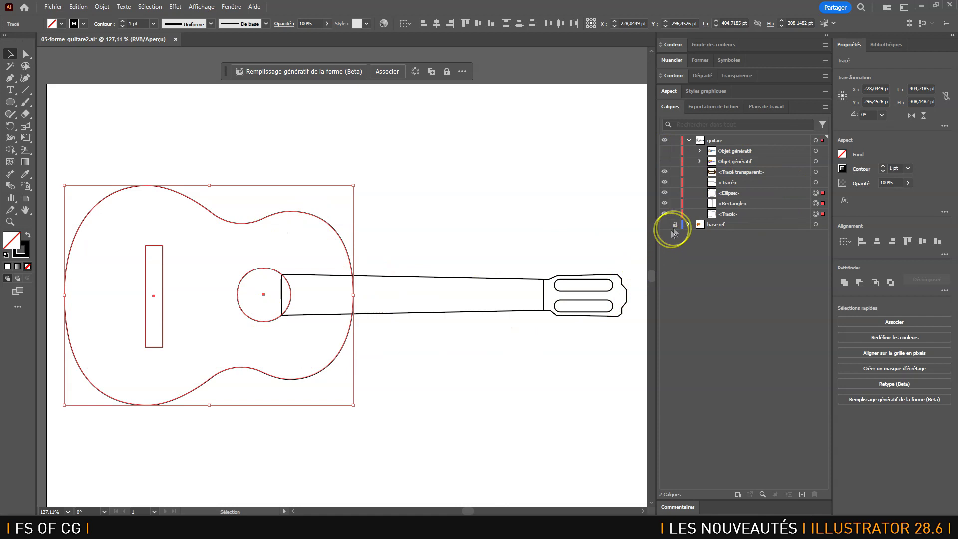
{"action": "left_click", "coordinate": [665, 183]}
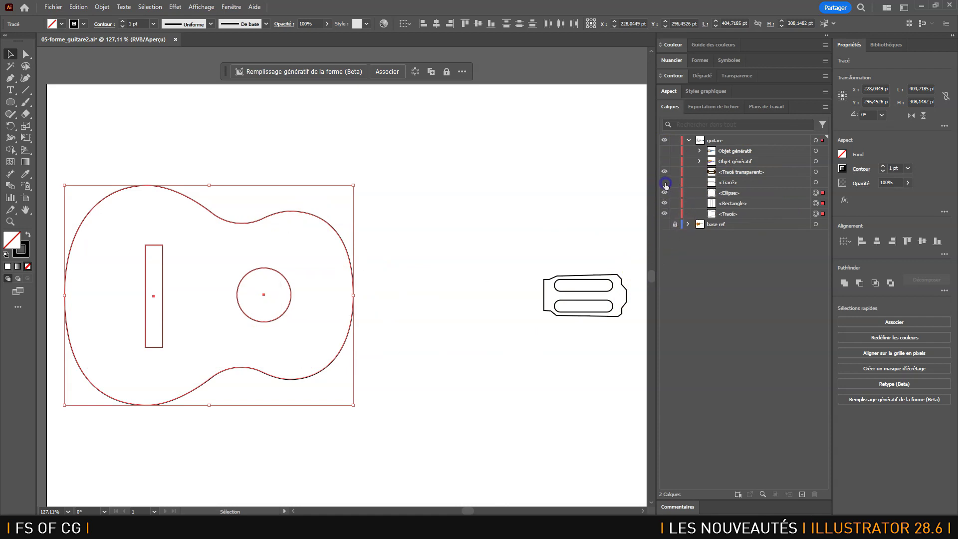
{"action": "left_click", "coordinate": [665, 172]}
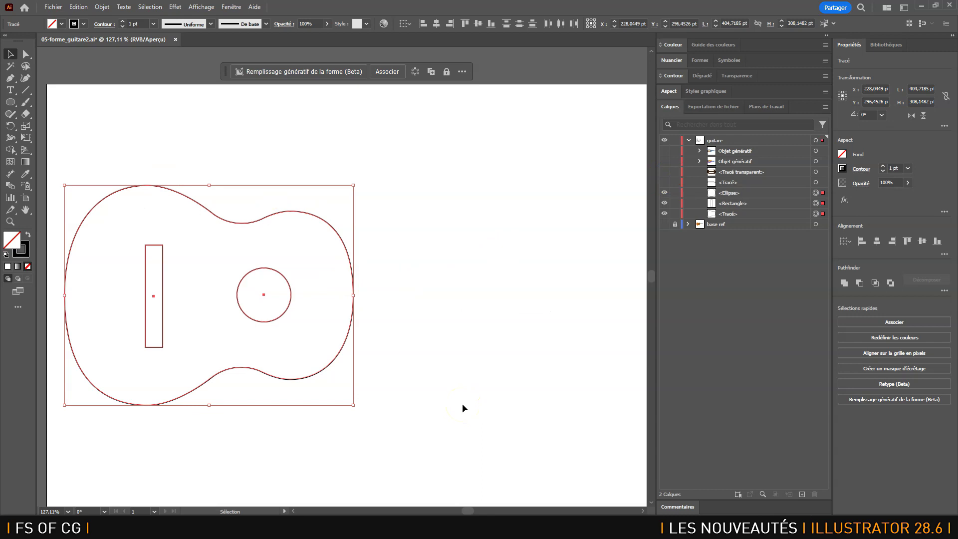
Step: Generate a shape fill for the selected body shapes with the prompt "Flamme, feu, exlosion et éclairs" and deselect the result
{"action": "left_click", "coordinate": [300, 74]}
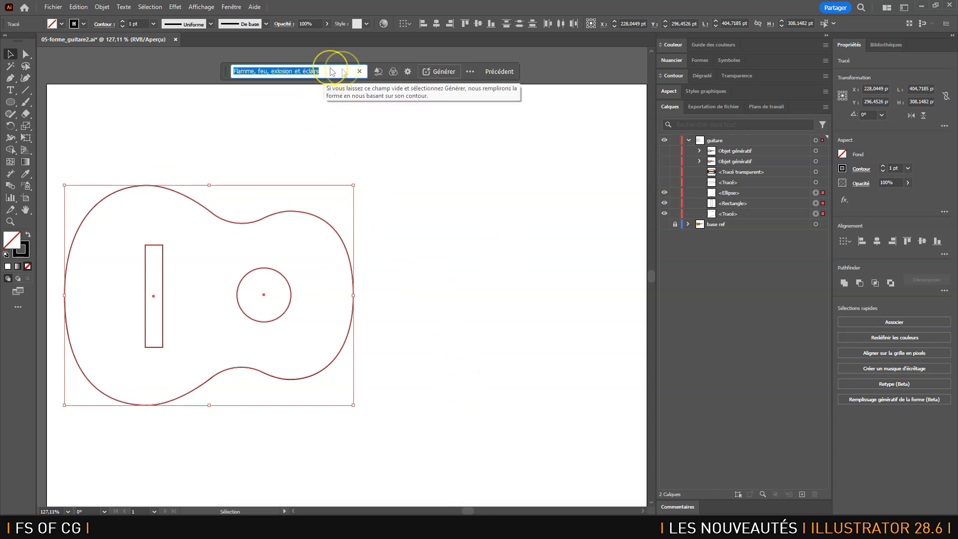
{"action": "left_click", "coordinate": [448, 74]}
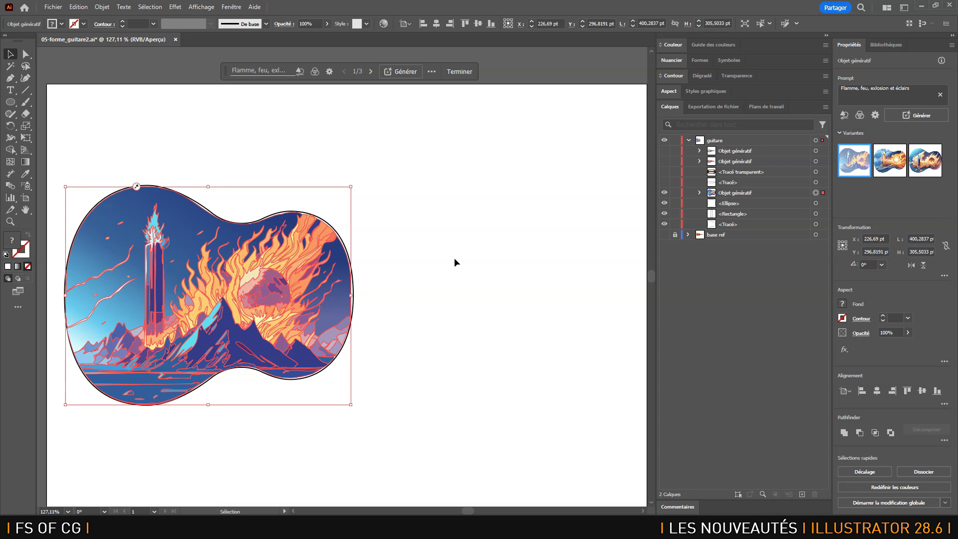
{"action": "left_click", "coordinate": [437, 253]}
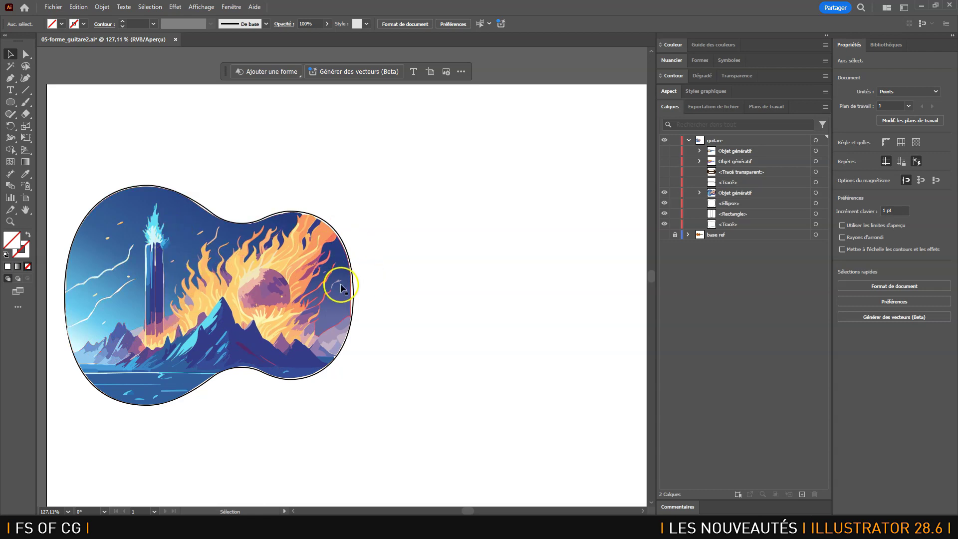
Step: Compare the second and third variants of the guitar body fill, apply the third, and deselect it
{"action": "left_click", "coordinate": [816, 192]}
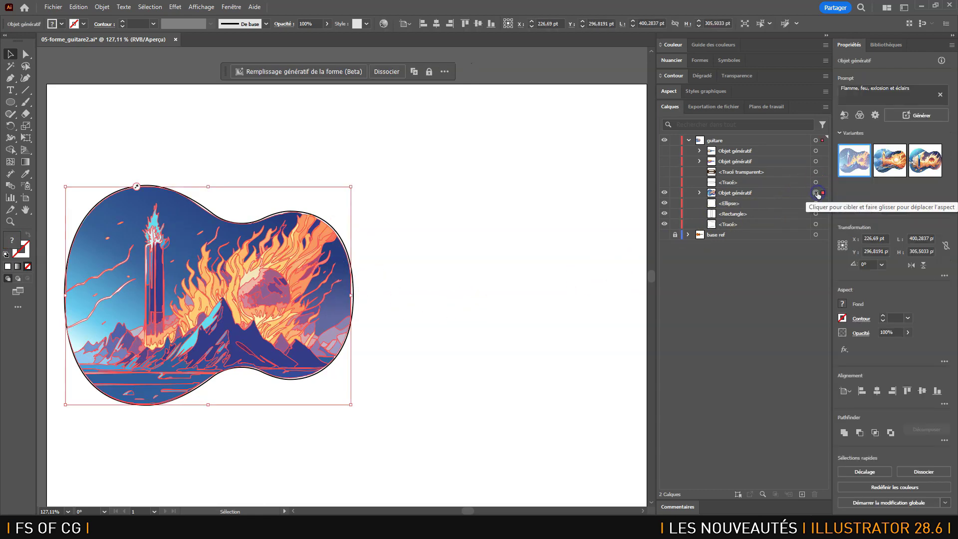
{"action": "left_click", "coordinate": [888, 159]}
{"action": "left_click", "coordinate": [492, 214]}
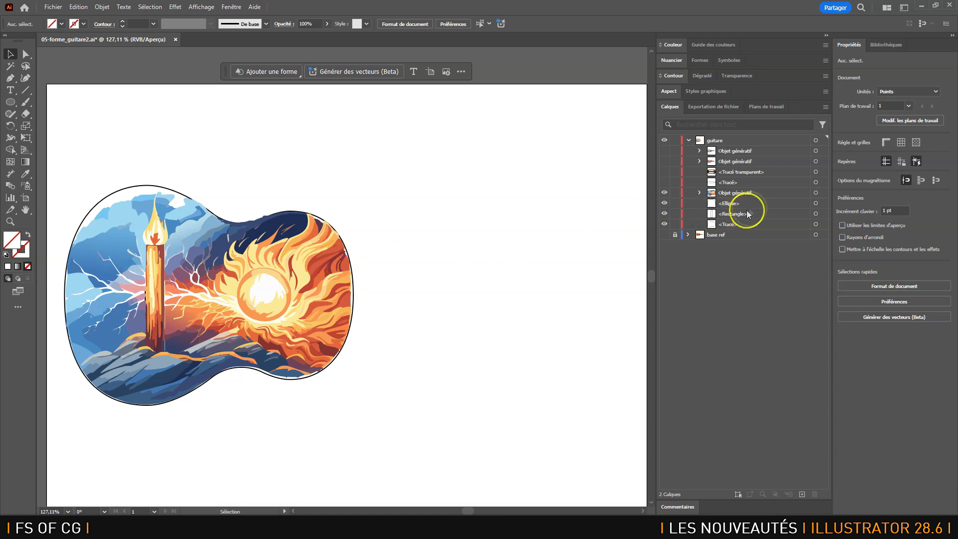
{"action": "left_click", "coordinate": [816, 193]}
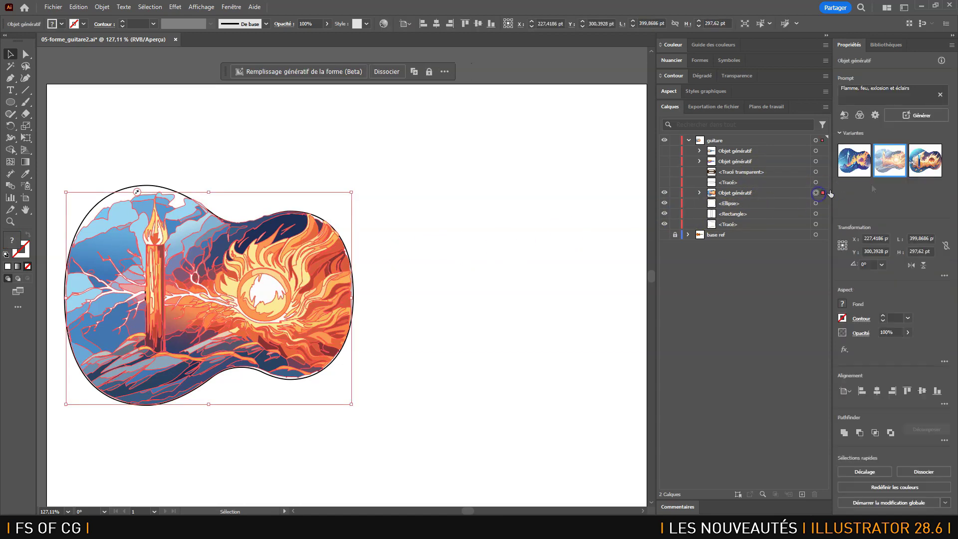
{"action": "left_click", "coordinate": [924, 162]}
{"action": "left_click", "coordinate": [399, 279]}
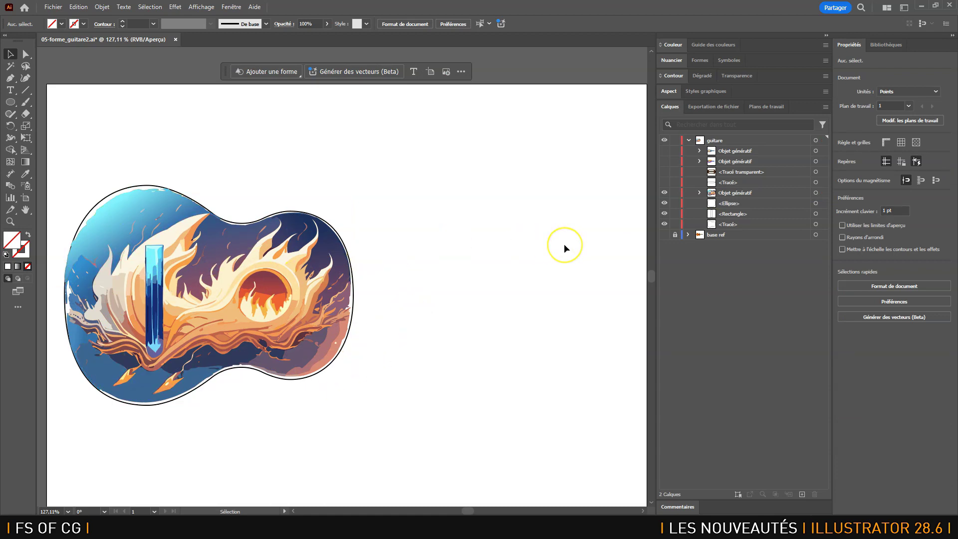
Step: Show the neck and headstock again and swap their black outlines for a solid black fill
{"action": "left_click", "coordinate": [665, 182]}
{"action": "left_click", "coordinate": [666, 172]}
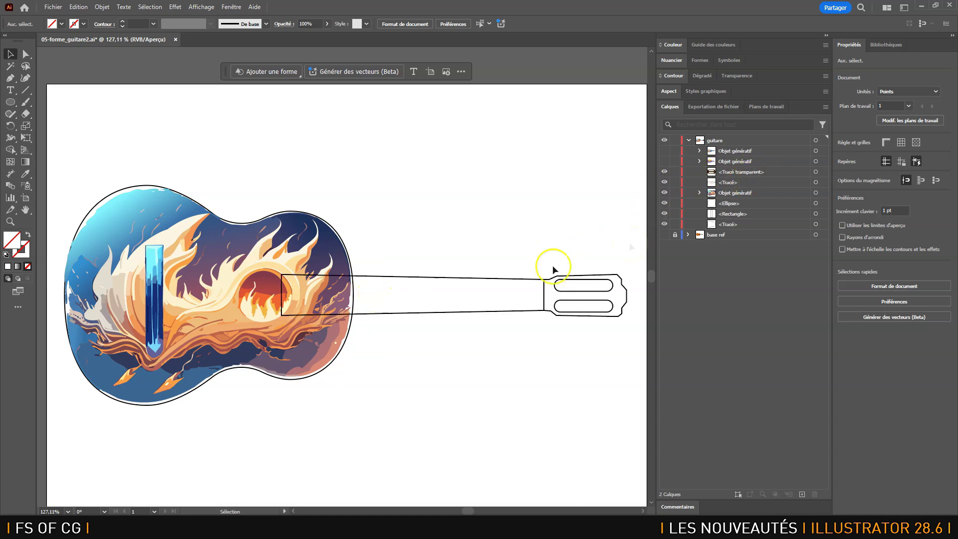
{"action": "left_click", "coordinate": [816, 182]}
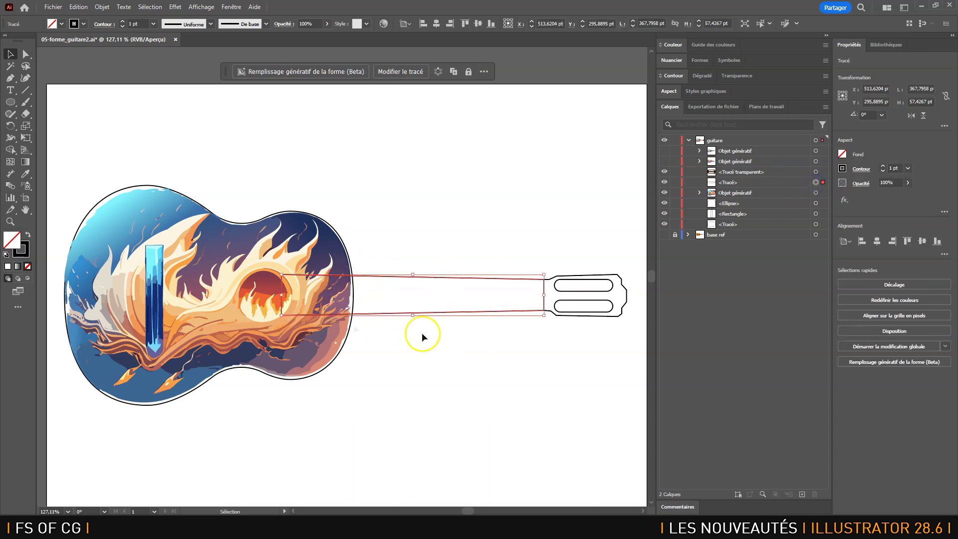
{"action": "left_click", "coordinate": [28, 235]}
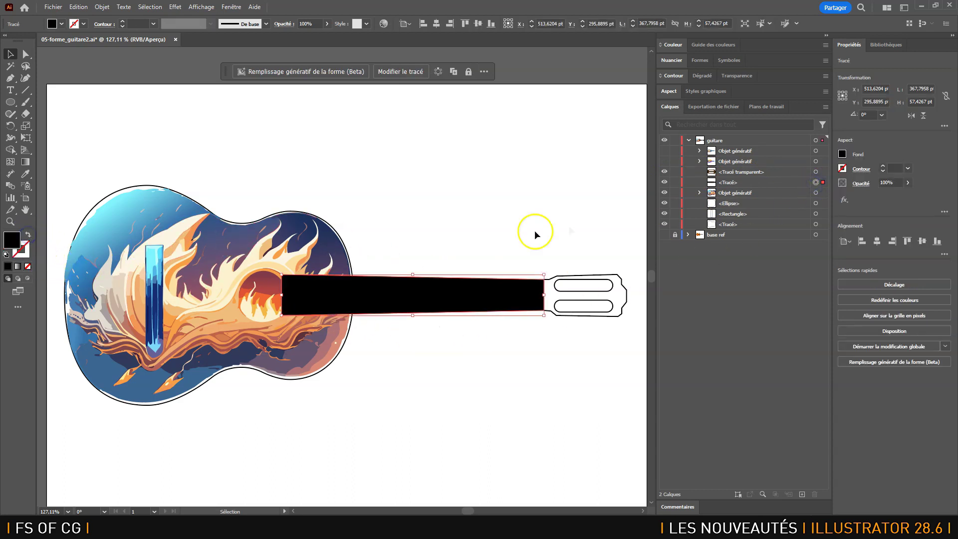
{"action": "left_click", "coordinate": [817, 172]}
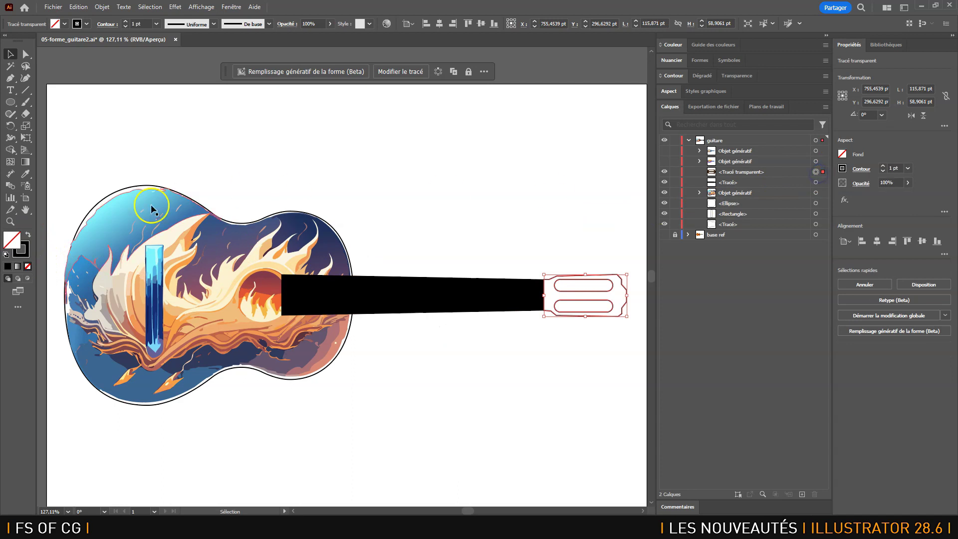
{"action": "left_click", "coordinate": [28, 234]}
{"action": "left_click", "coordinate": [420, 188]}
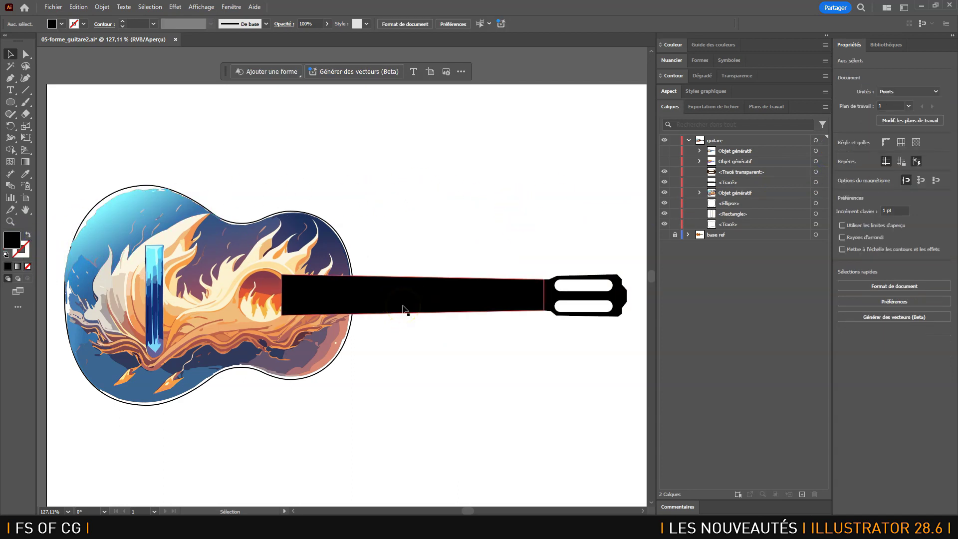
{"action": "left_click", "coordinate": [472, 231]}
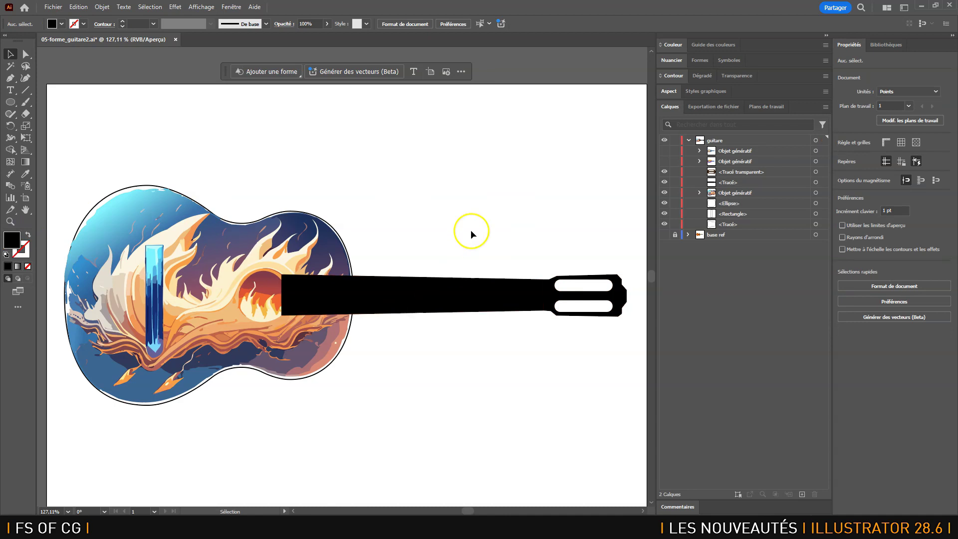
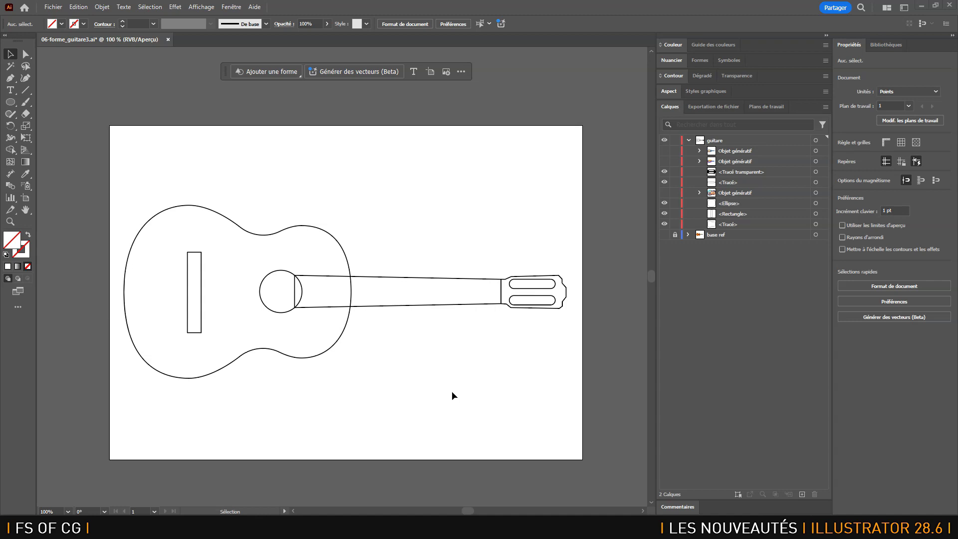
Step: Switch to Firefox and search Google for "vector flames"
{"action": "left_click", "coordinate": [341, 296]}
{"action": "key", "text": "alt+Tab"}
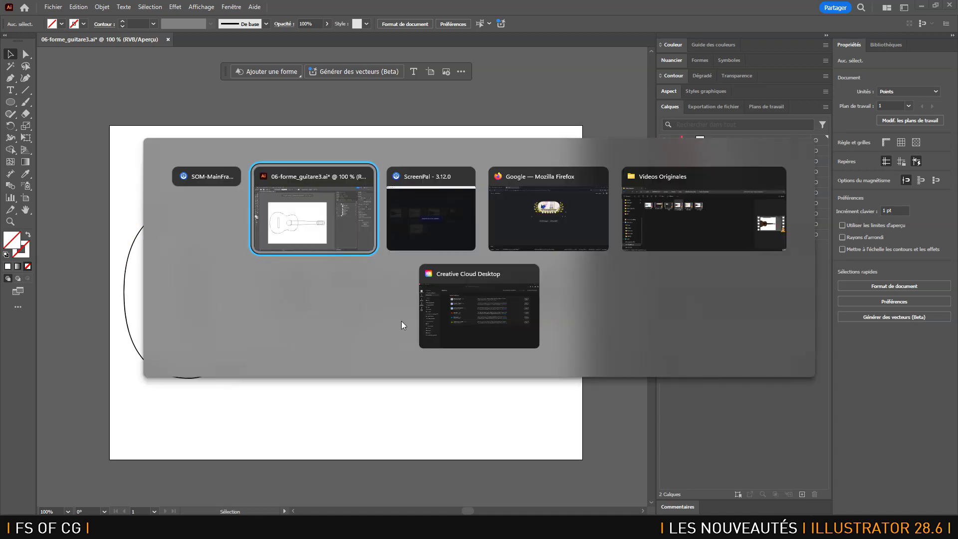
{"action": "key", "text": "alt+Tab"}
{"action": "left_click", "coordinate": [420, 236]}
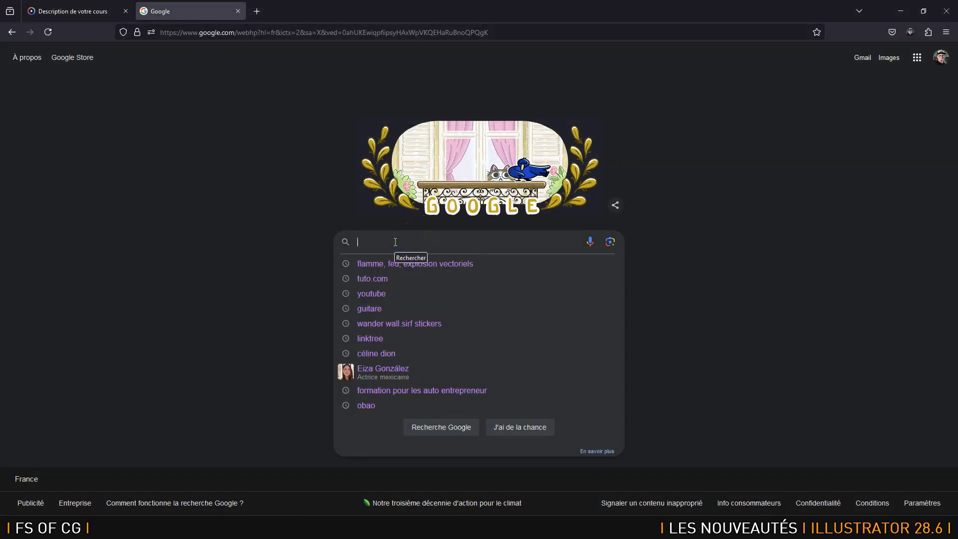
{"action": "type", "text": "vector fmales"}
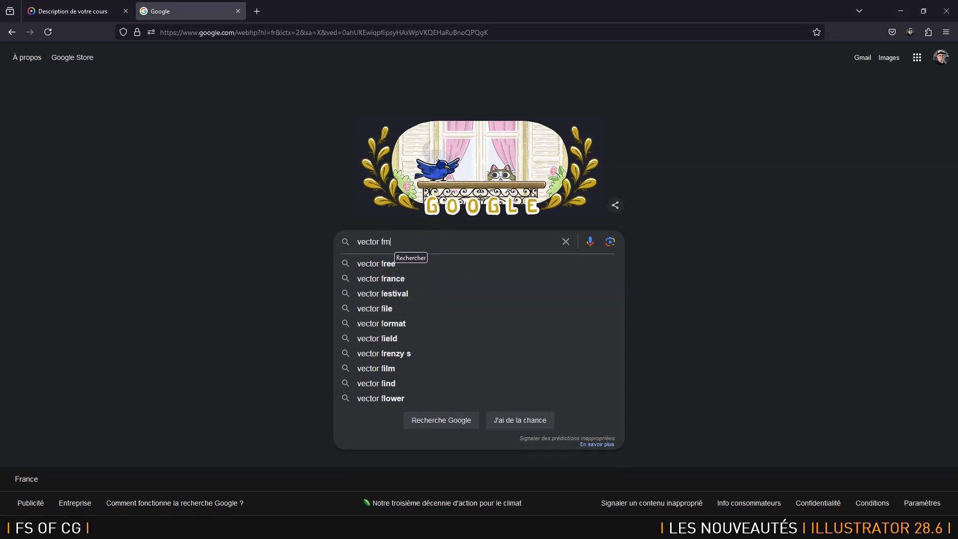
{"action": "key", "text": "BackSpace"}
{"action": "key", "text": "BackSpace"}
{"action": "key", "text": "BackSpace"}
{"action": "key", "text": "BackSpace"}
{"action": "key", "text": "BackSpace"}
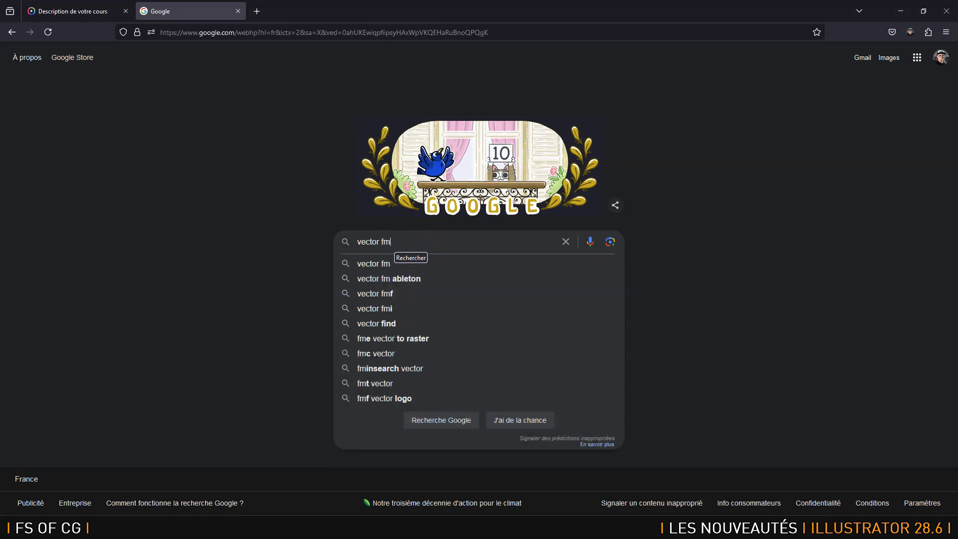
{"action": "type", "text": "lames"}
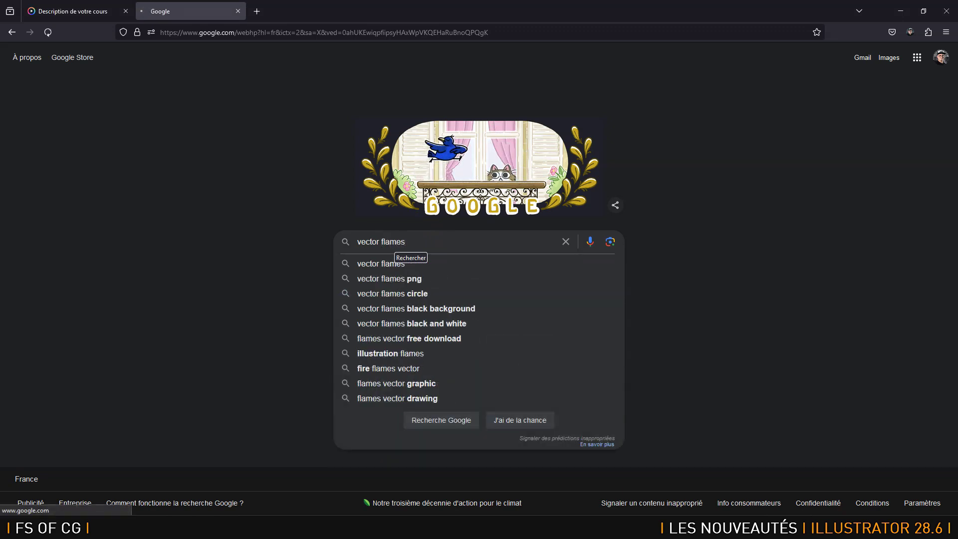
{"action": "key", "text": "Return"}
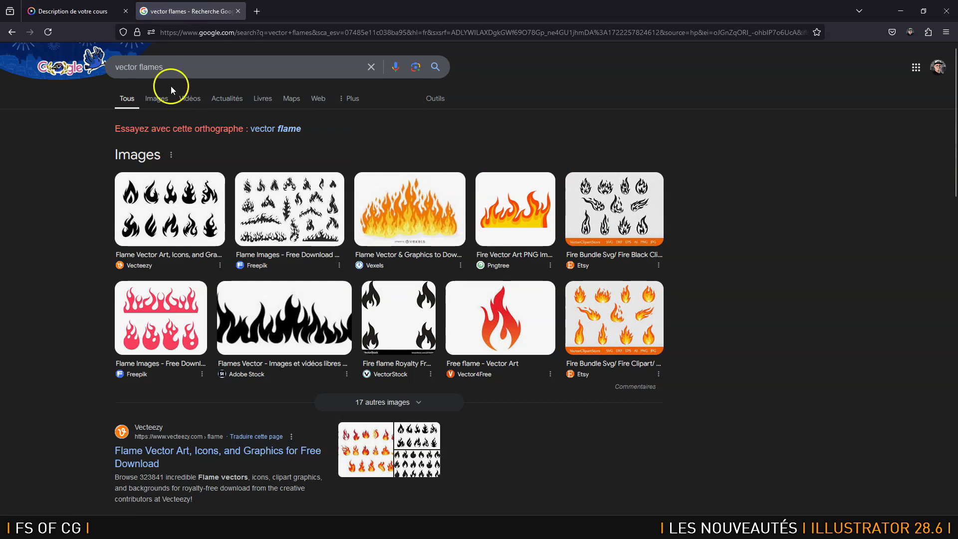
Step: Show the image results and filter their usage rights to "Licences commerciales et d'autres types"
{"action": "left_click", "coordinate": [157, 102]}
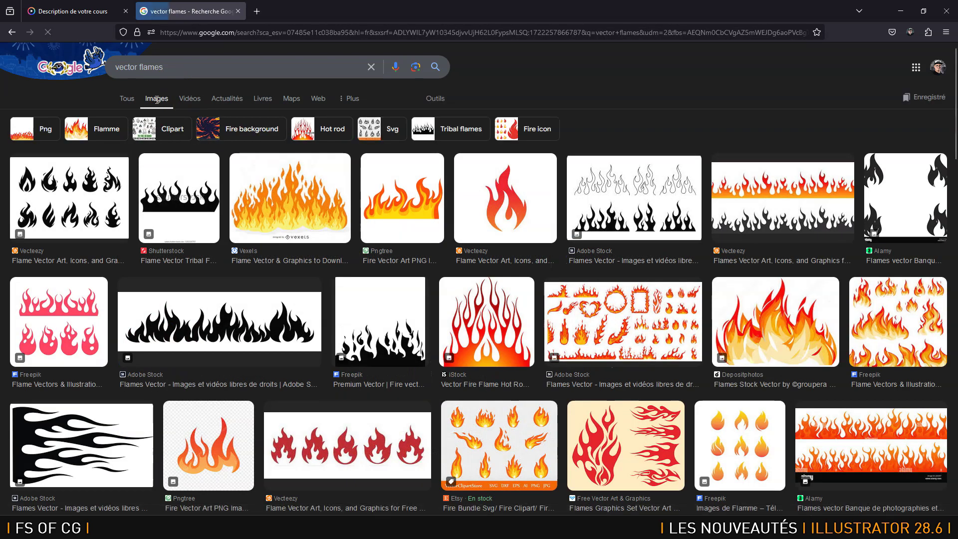
{"action": "left_click", "coordinate": [434, 99]}
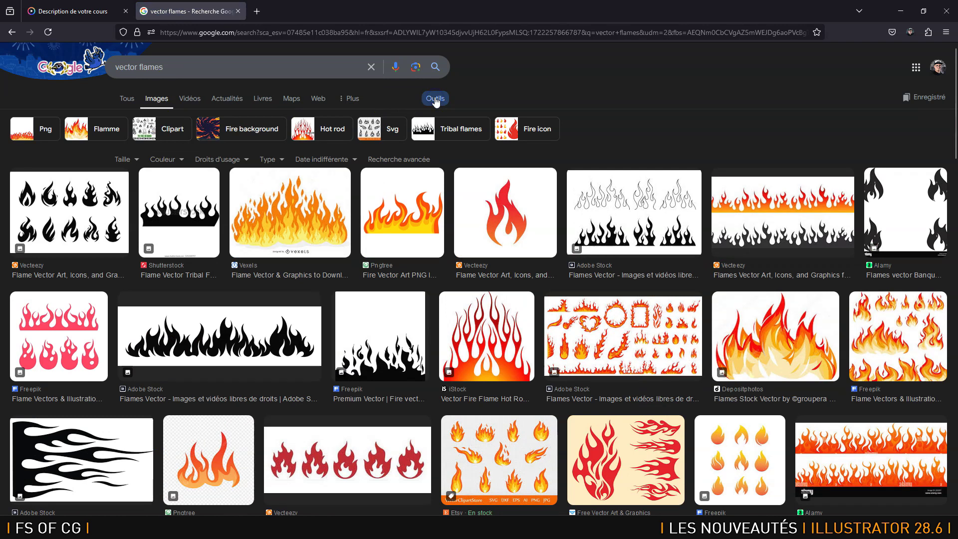
{"action": "left_click", "coordinate": [220, 161]}
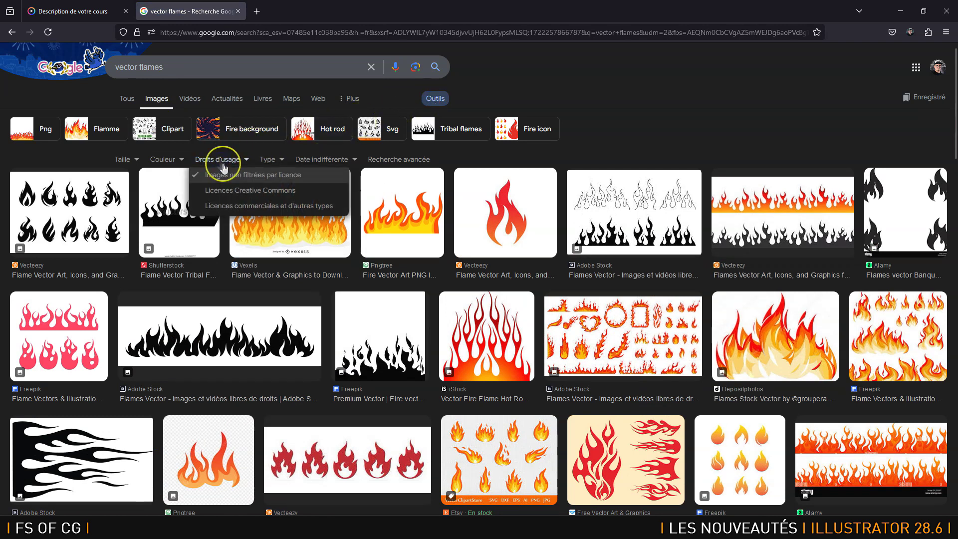
{"action": "left_click", "coordinate": [268, 212]}
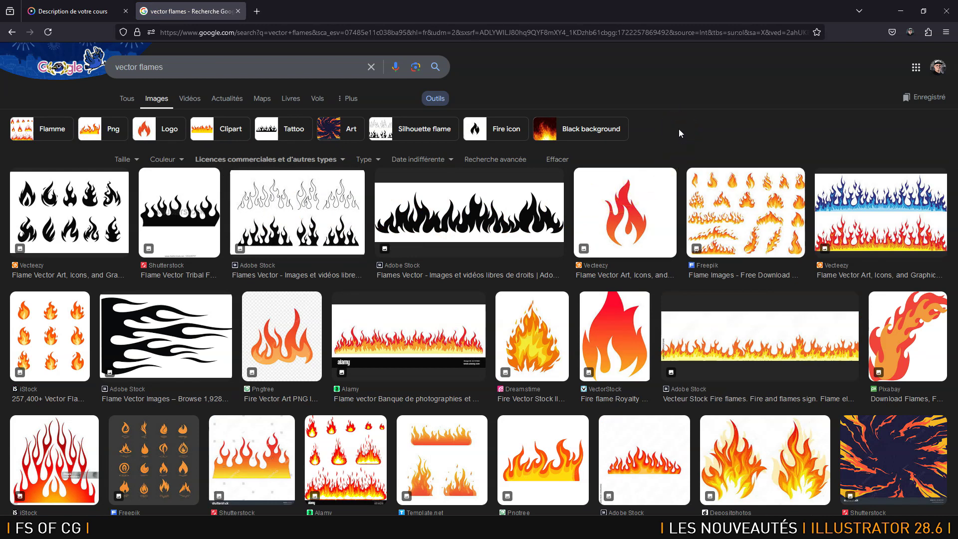
Step: Open the Vecteezy flame collection from the blue and red flames image, accept the cookies, and open that illustration's page
{"action": "left_click", "coordinate": [897, 215]}
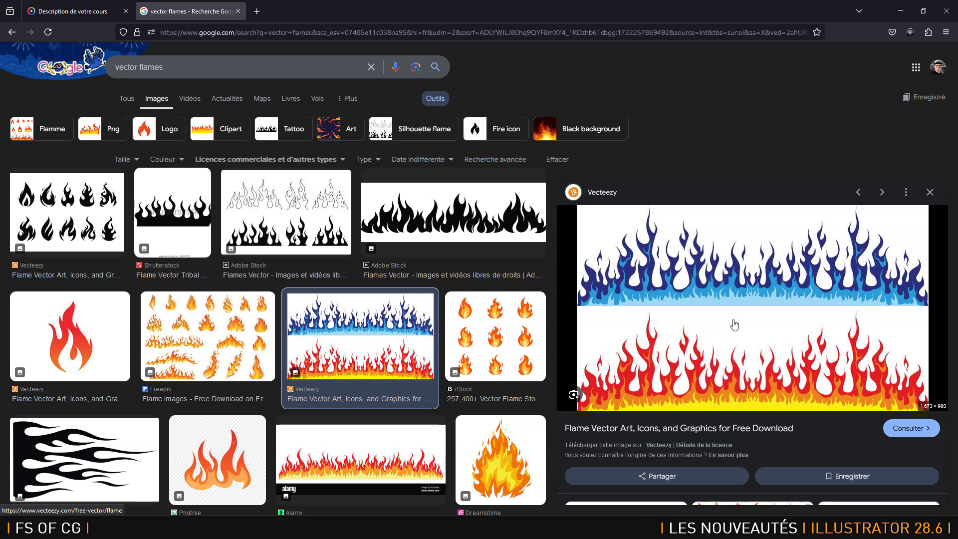
{"action": "left_click", "coordinate": [734, 325]}
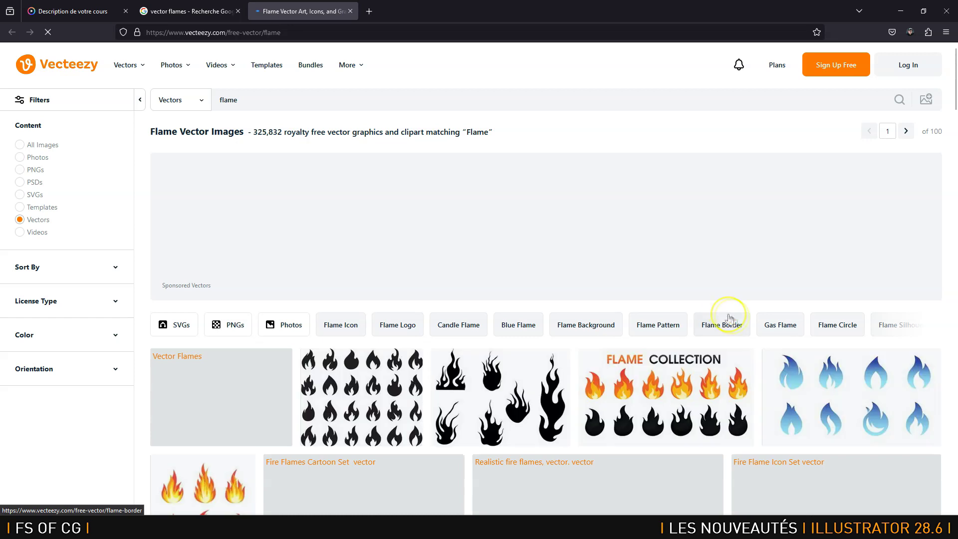
{"action": "scroll", "coordinate": [710, 231], "scroll_direction": "down", "scroll_amount": 5}
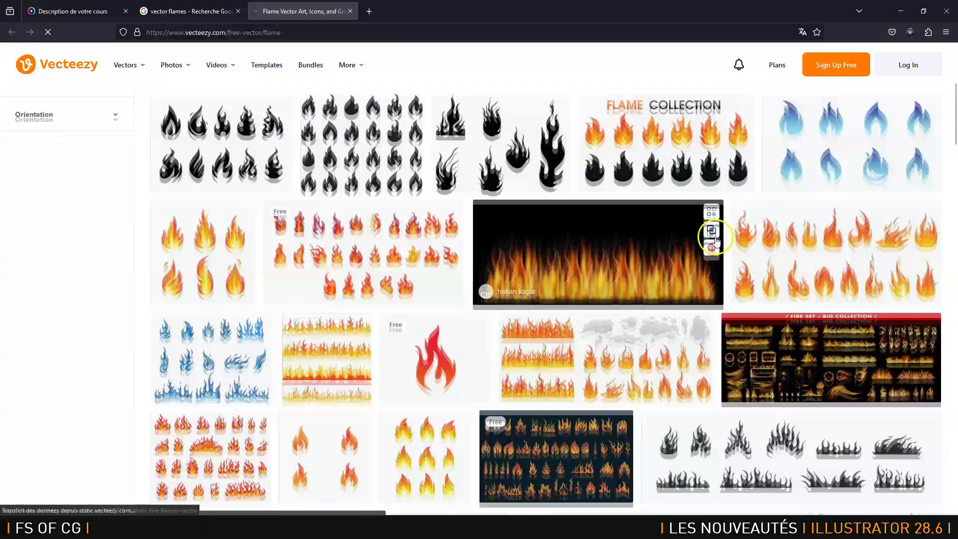
{"action": "scroll", "coordinate": [682, 199], "scroll_direction": "down", "scroll_amount": 6}
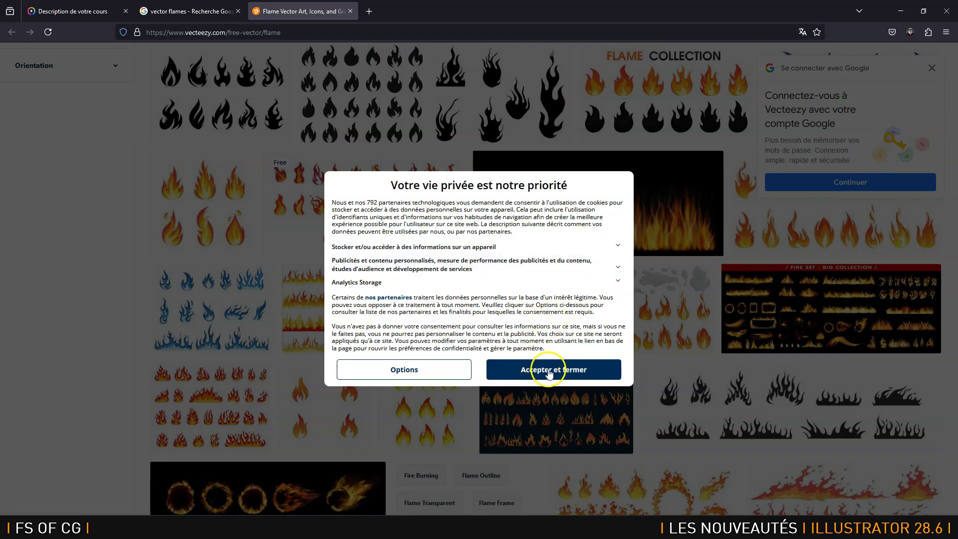
{"action": "left_click", "coordinate": [549, 371]}
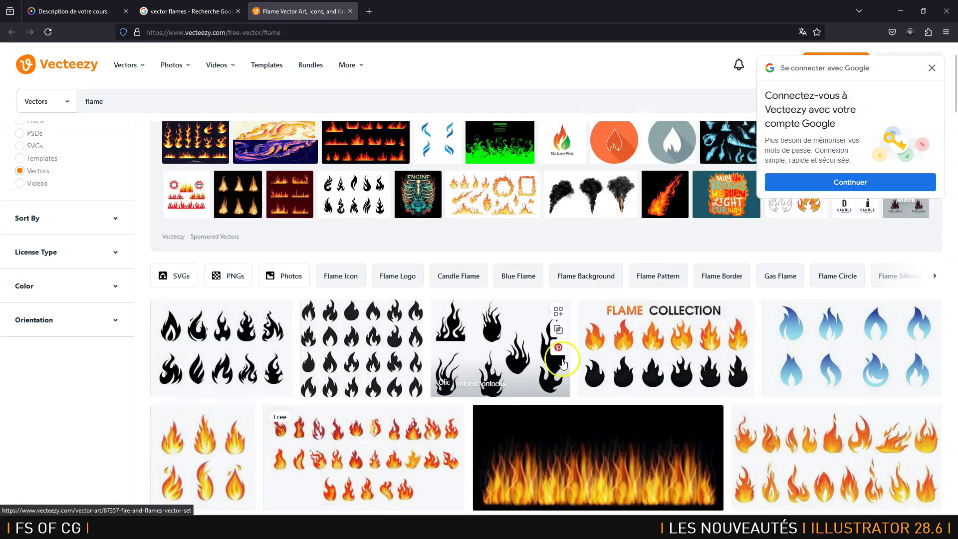
{"action": "scroll", "coordinate": [563, 361], "scroll_direction": "down", "scroll_amount": 5}
{"action": "scroll", "coordinate": [562, 361], "scroll_direction": "down", "scroll_amount": 4}
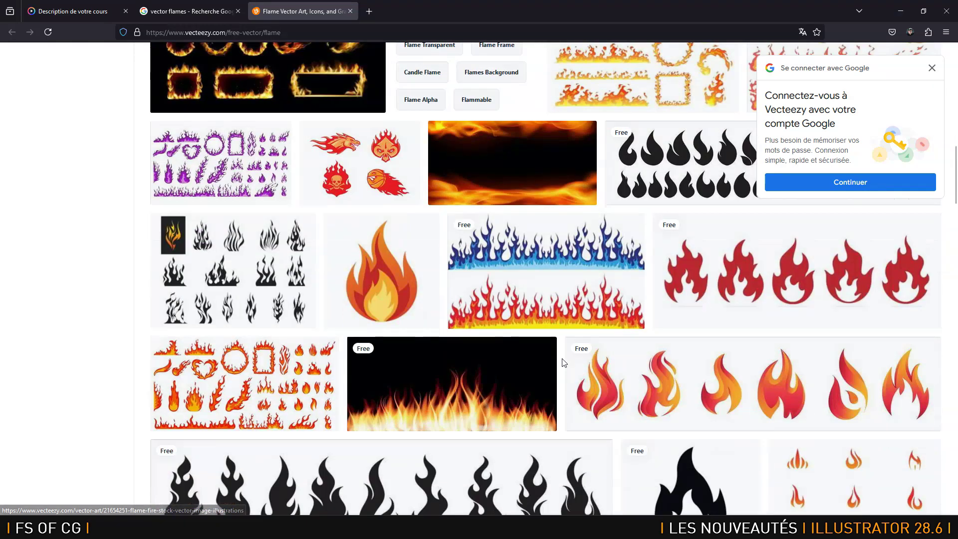
{"action": "left_click", "coordinate": [563, 298]}
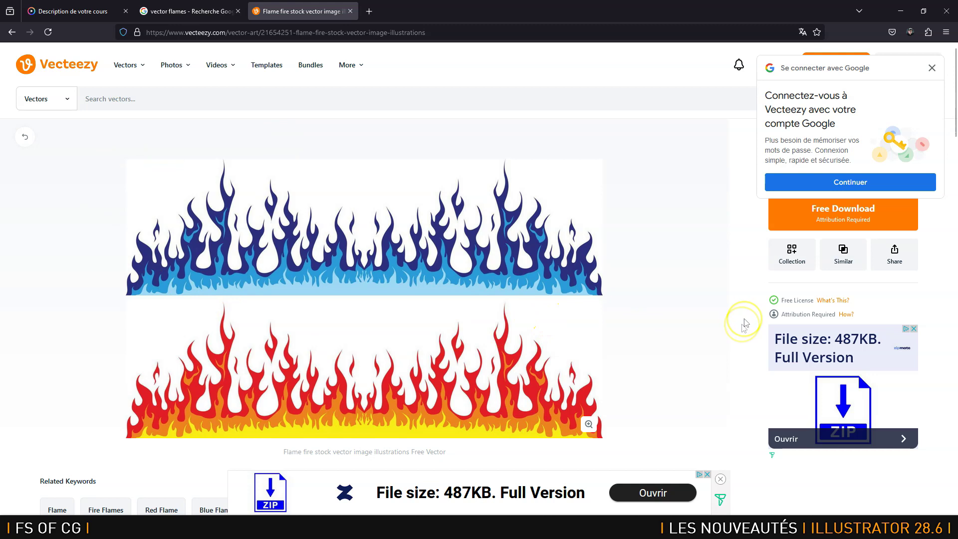
Step: Try to capture the blue flames of the illustration as a rectangular screenshot
{"action": "key", "text": "super+shift+s"}
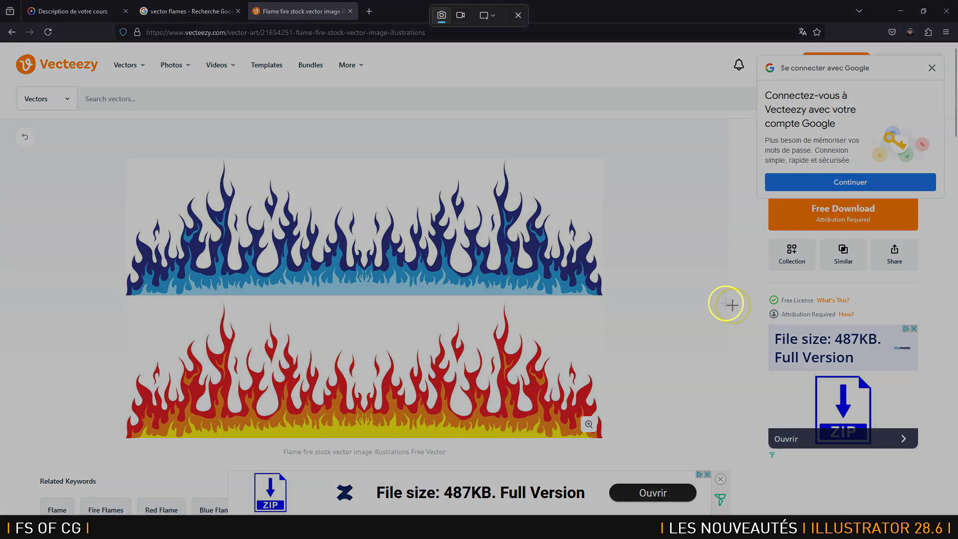
{"action": "left_click_drag", "start_coordinate": [127, 161], "coordinate": [607, 297]}
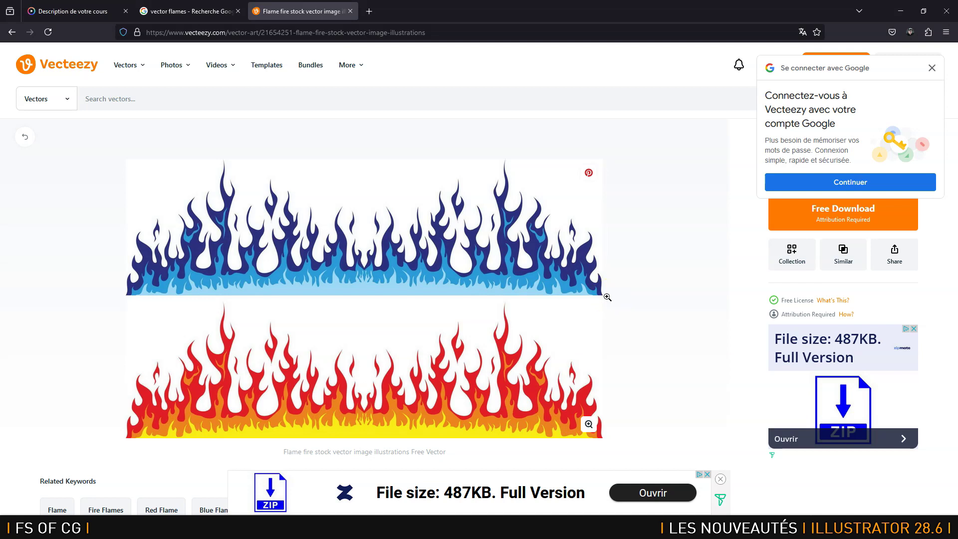
{"action": "left_click", "coordinate": [603, 248]}
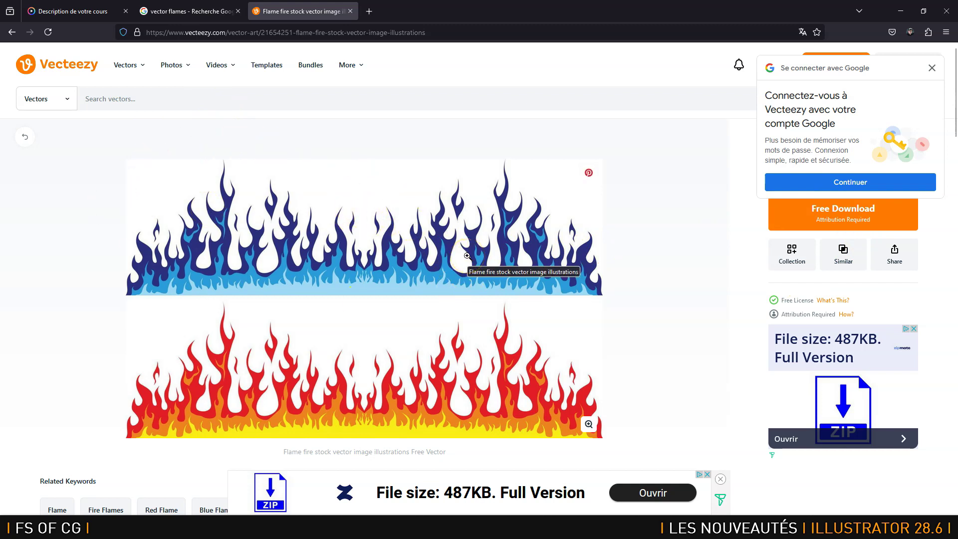
Step: Capture only the blue flames in the upper half of the illustration with a rectangular screen snip
{"action": "key", "text": "super+shift+s"}
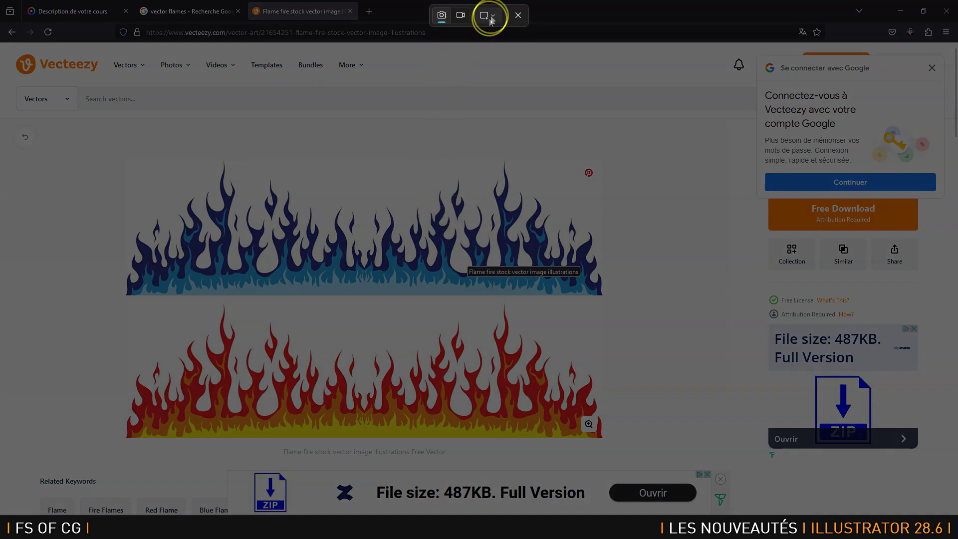
{"action": "left_click", "coordinate": [490, 16]}
{"action": "left_click", "coordinate": [494, 21]}
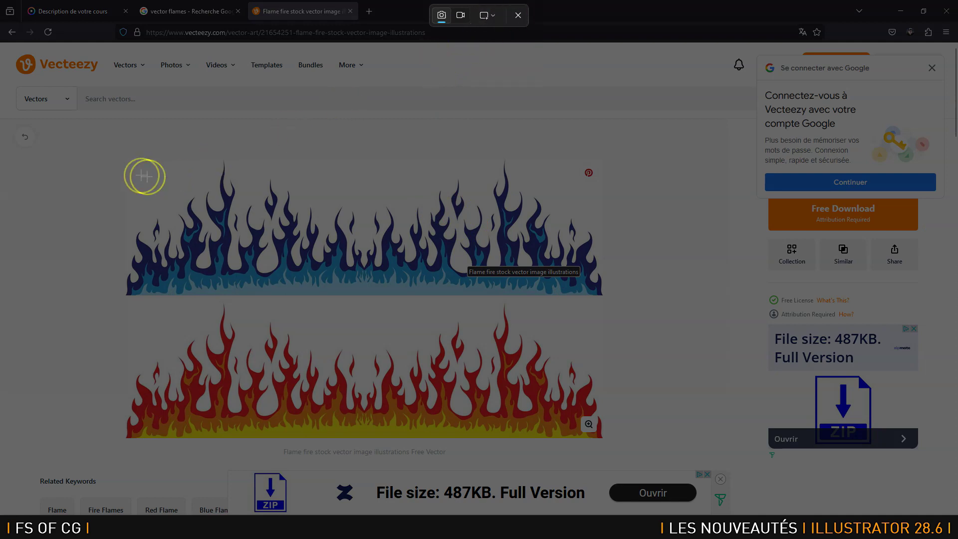
{"action": "left_click_drag", "start_coordinate": [125, 157], "coordinate": [605, 299]}
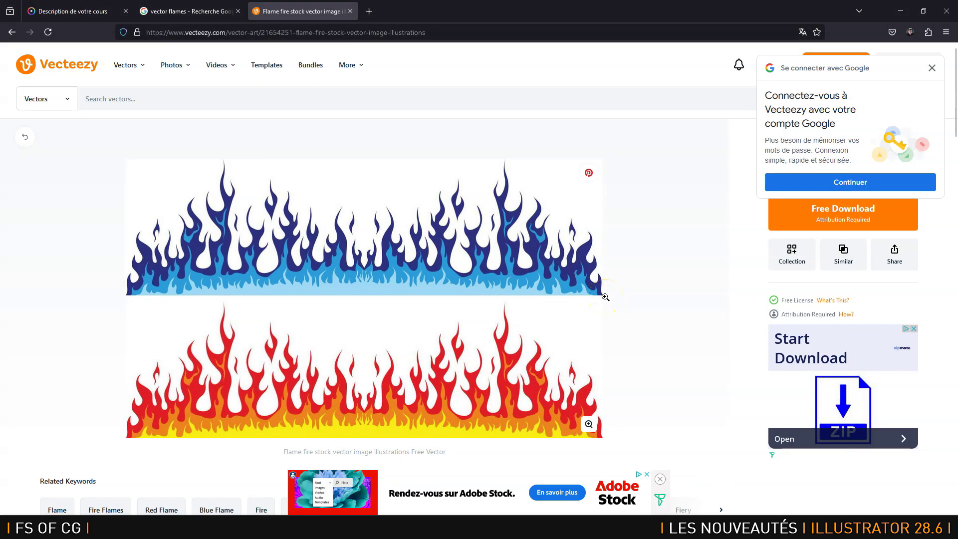
Step: Return to Illustrator, paste the flames capture into the guitare layer, scale it to about 564 pt wide, and place it below the guitar neck
{"action": "key", "text": "alt+Tab"}
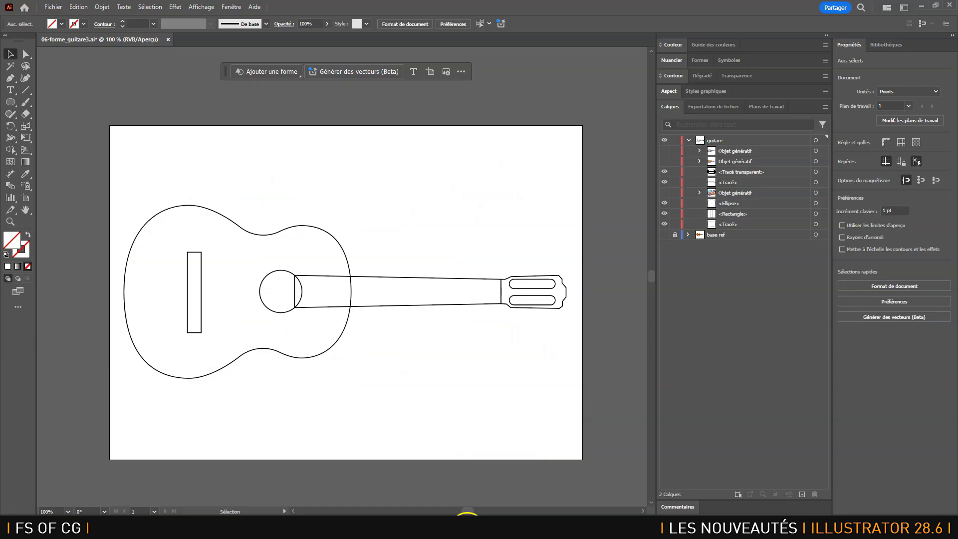
{"action": "left_click", "coordinate": [744, 143]}
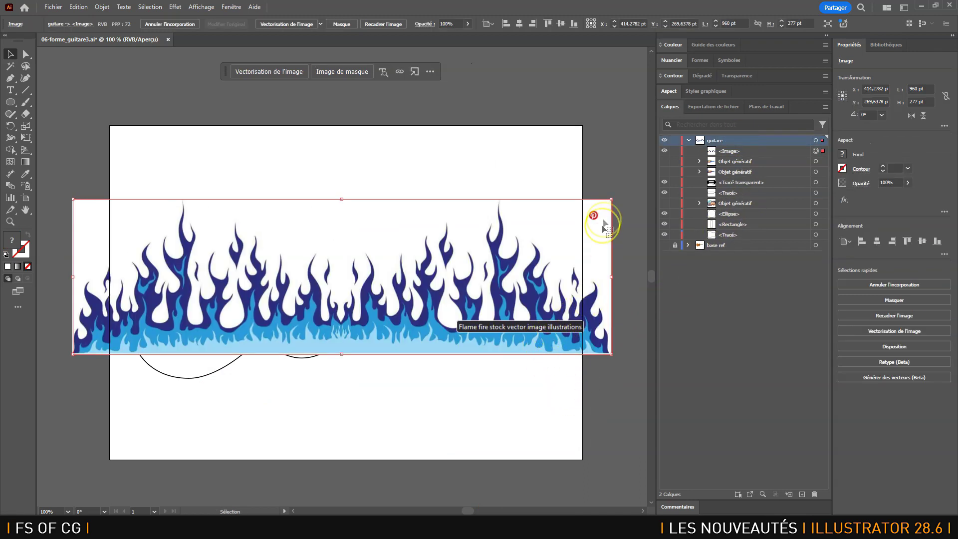
{"action": "left_click_drag", "start_coordinate": [612, 199], "coordinate": [392, 260]}
{"action": "left_click_drag", "start_coordinate": [231, 320], "coordinate": [416, 423]}
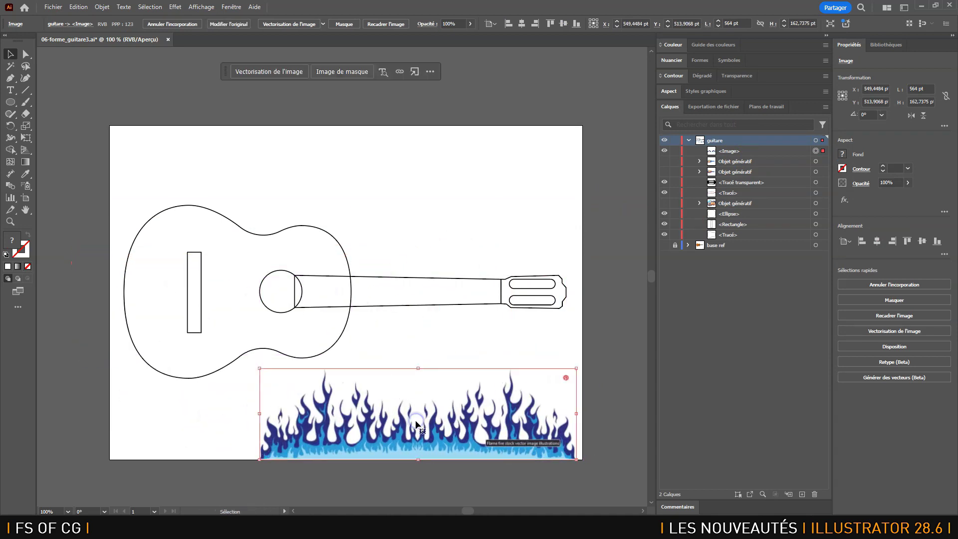
Step: Select the guitar body outline, the bridge rectangle and the sound hole ellipse together
{"action": "left_click", "coordinate": [816, 235]}
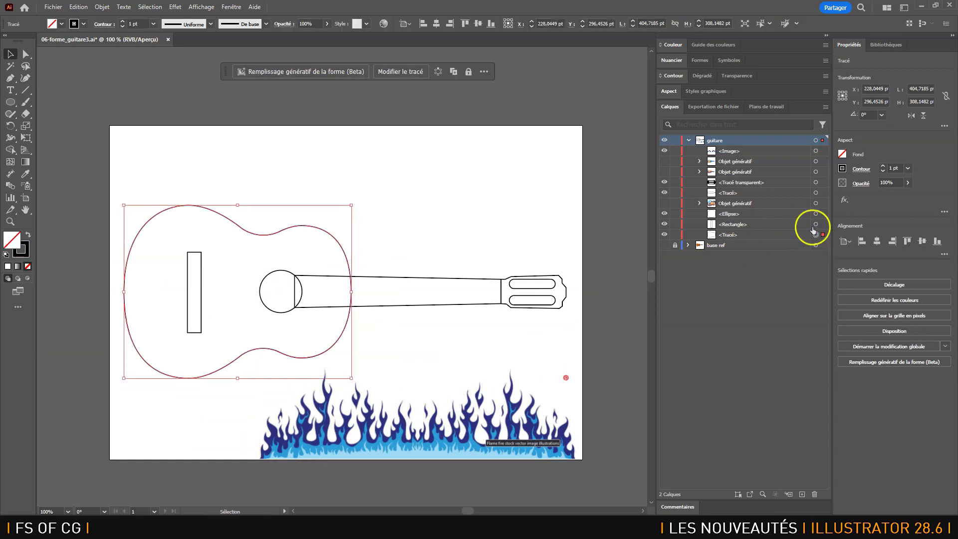
{"action": "left_click", "coordinate": [816, 224], "text": "shift"}
{"action": "left_click", "coordinate": [816, 214], "text": "shift"}
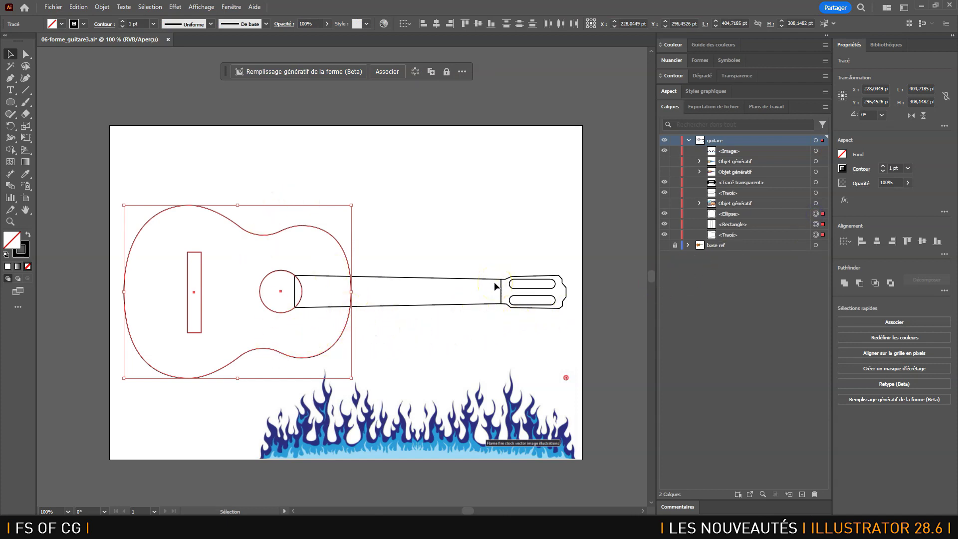
Step: Start a generative shape fill for the selected body shapes and shorten its prompt to "Flammes"
{"action": "left_click", "coordinate": [297, 70]}
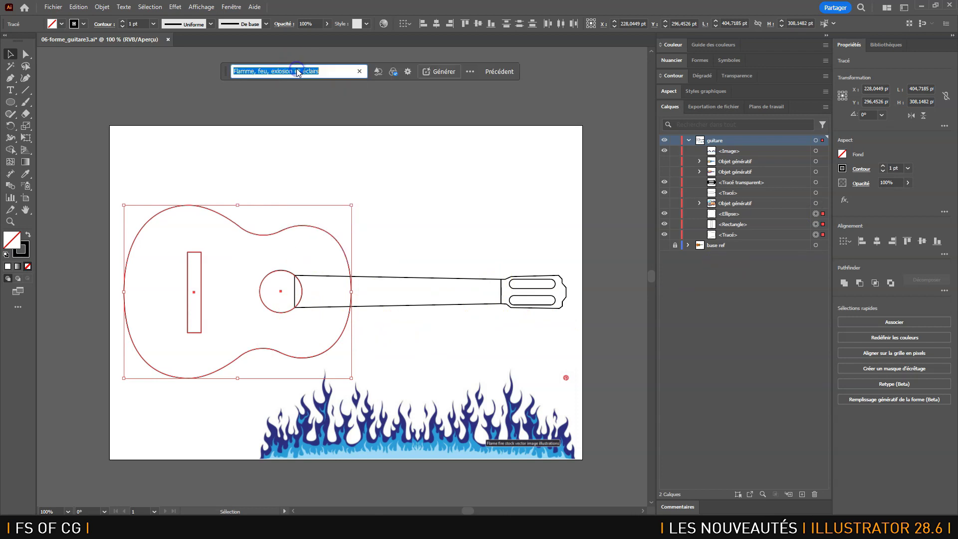
{"action": "left_click", "coordinate": [271, 71]}
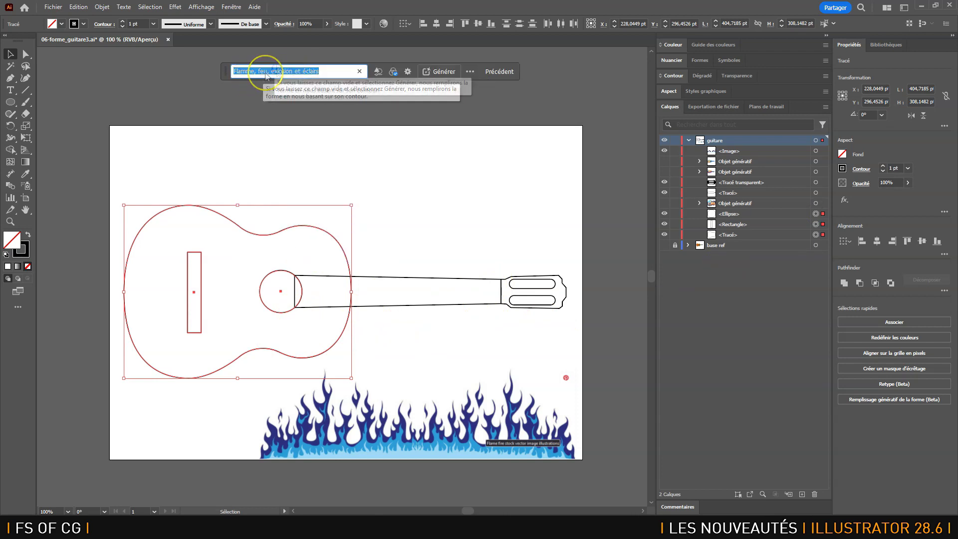
{"action": "left_click", "coordinate": [322, 72]}
{"action": "key", "text": "BackSpace"}
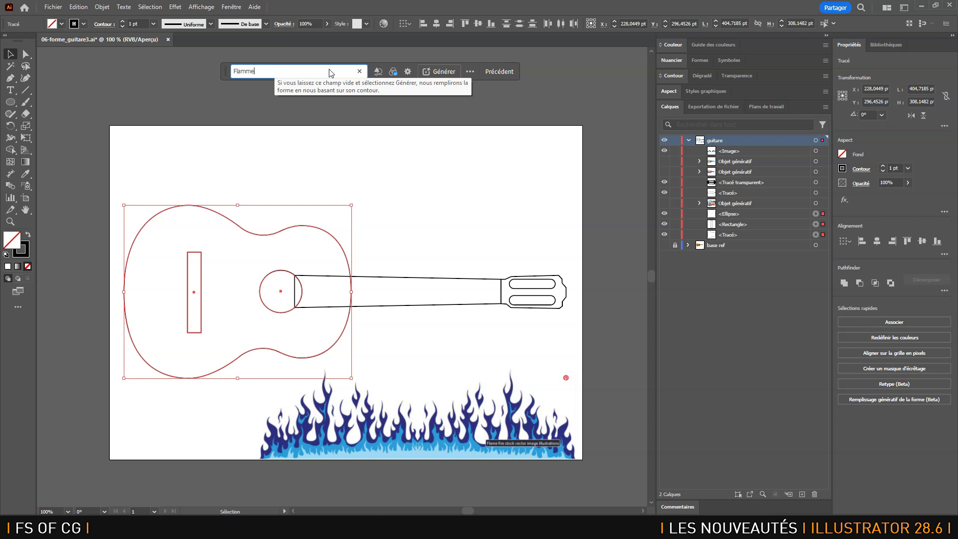
{"action": "left_click", "coordinate": [342, 74]}
{"action": "type", "text": "s"}
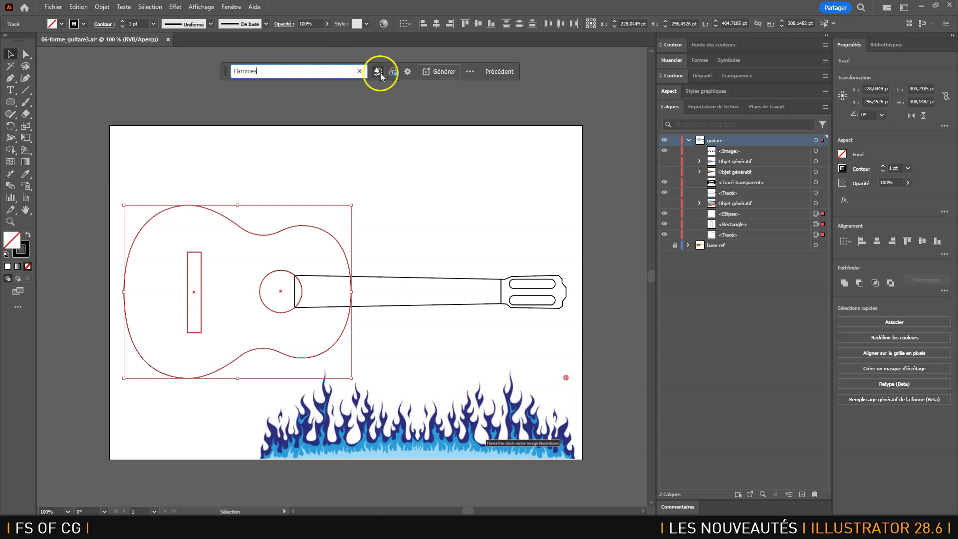
Step: Remove the current style reference of the generative shape fill and pick the blue flames image below the neck as its replacement
{"action": "left_click", "coordinate": [378, 73]}
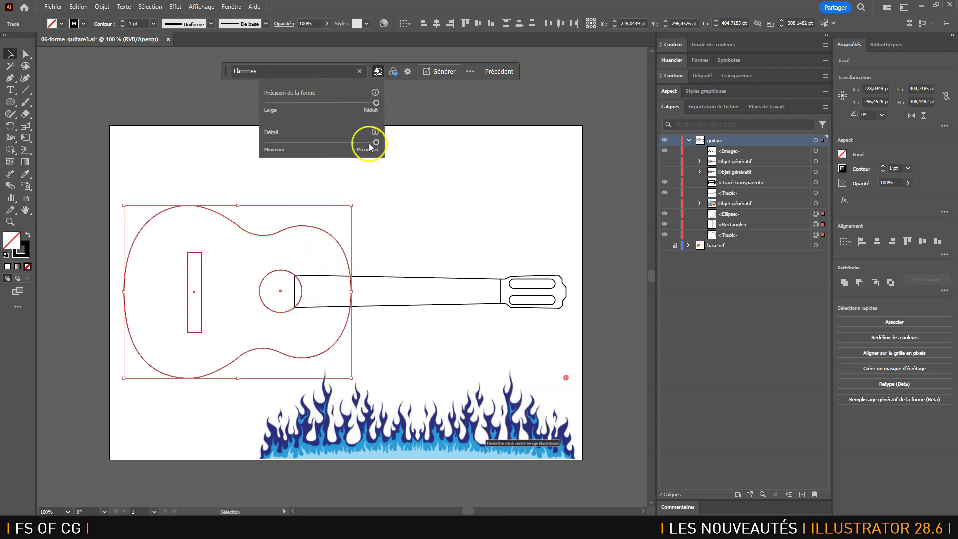
{"action": "left_click", "coordinate": [394, 74]}
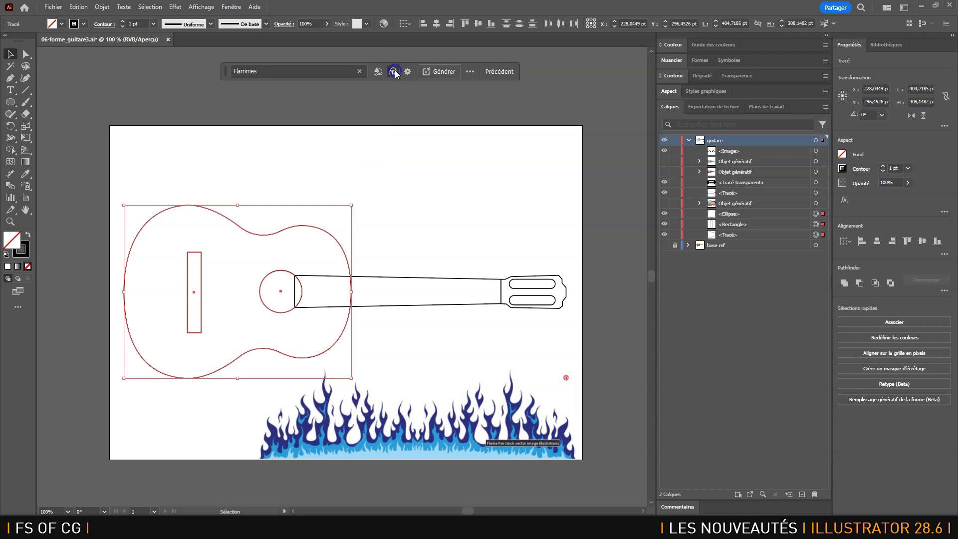
{"action": "left_click", "coordinate": [393, 71]}
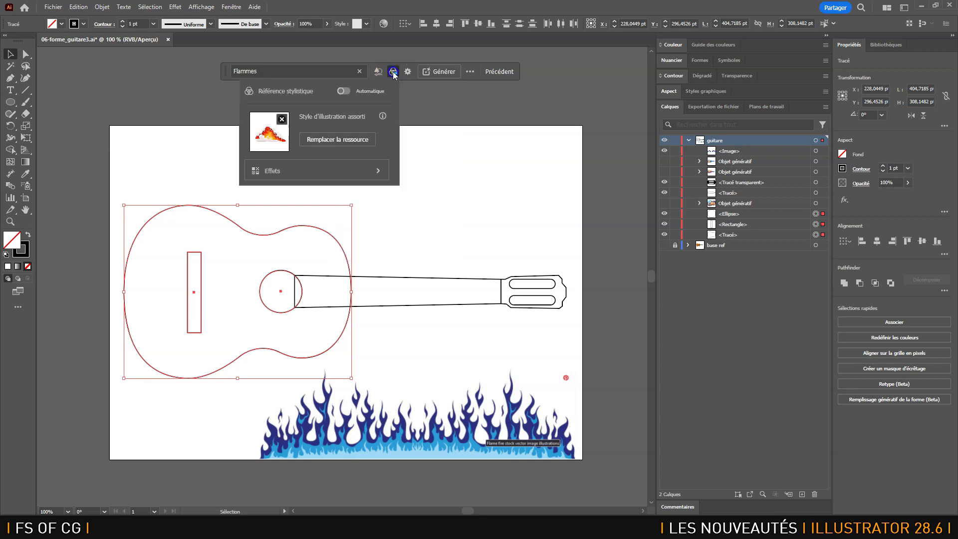
{"action": "mouse_move", "coordinate": [283, 123]}
{"action": "left_click", "coordinate": [283, 118]}
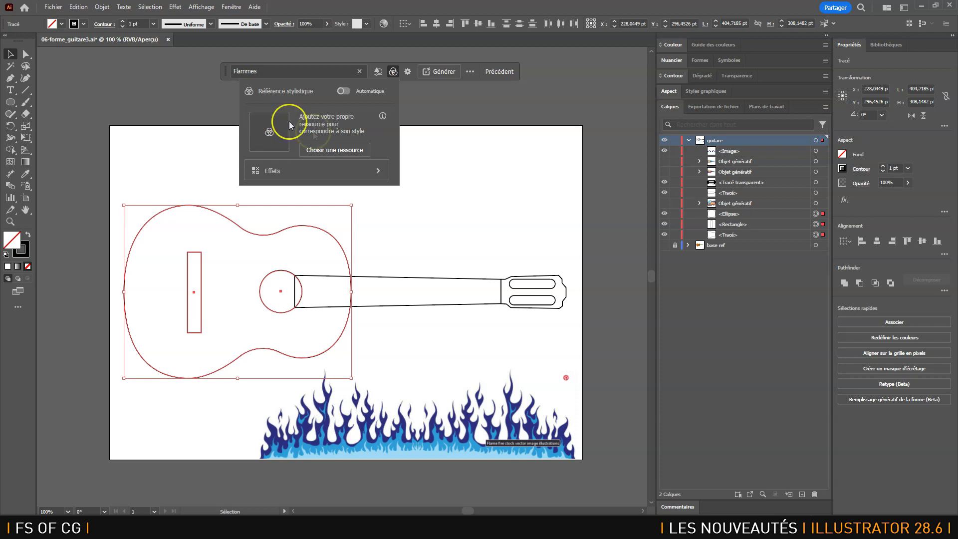
{"action": "left_click", "coordinate": [343, 151]}
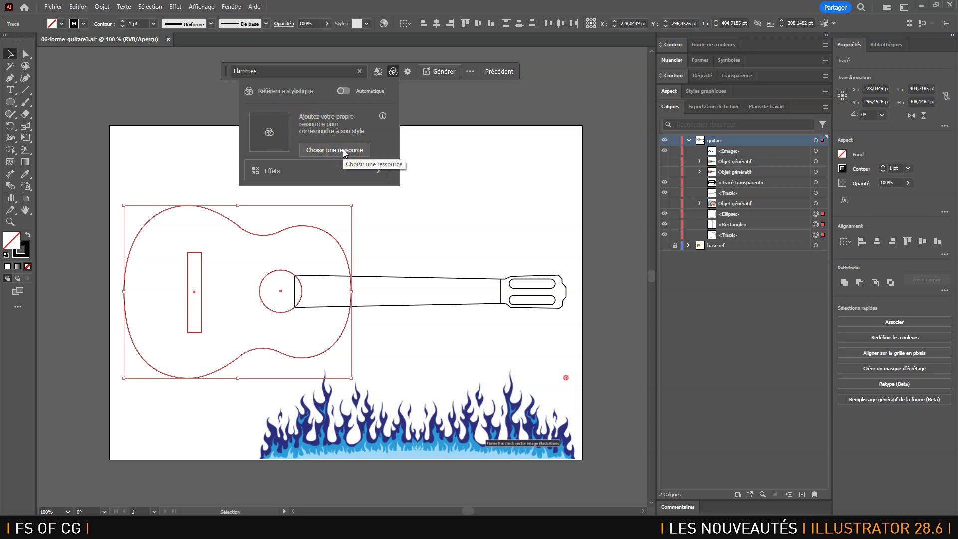
{"action": "left_click_drag", "start_coordinate": [365, 345], "coordinate": [369, 428]}
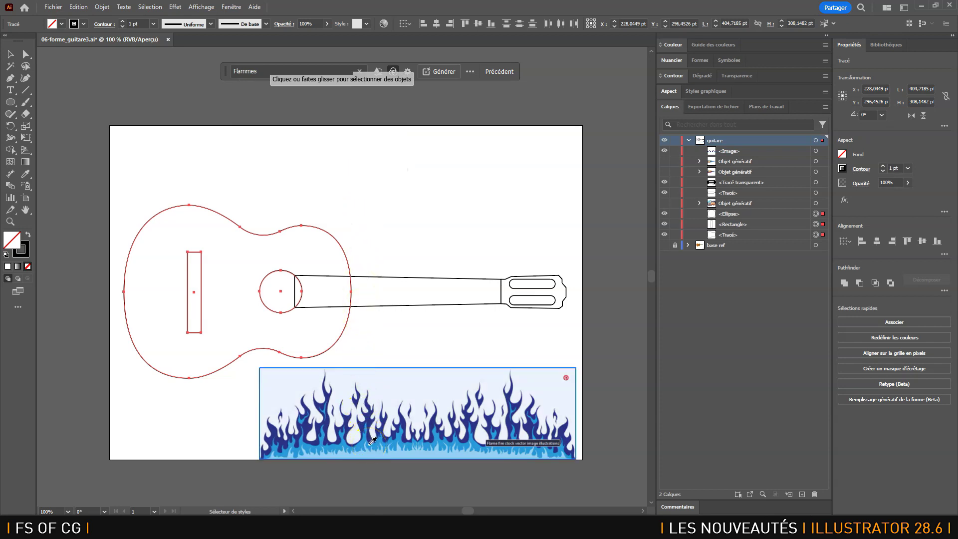
{"action": "left_click", "coordinate": [370, 442]}
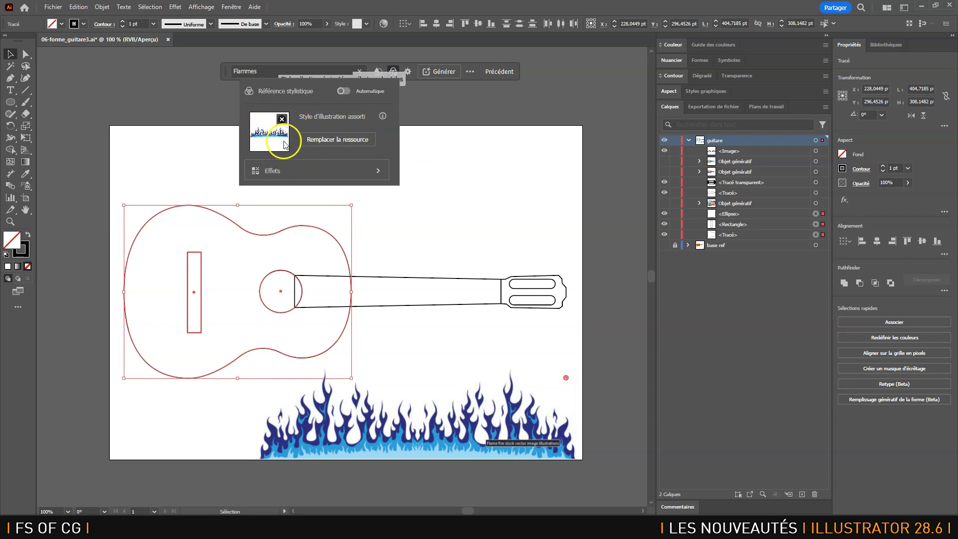
Step: Keep the "Tons froids" colour preset without any added effect and generate the "Flammes" fill for the guitar body
{"action": "left_click", "coordinate": [382, 170]}
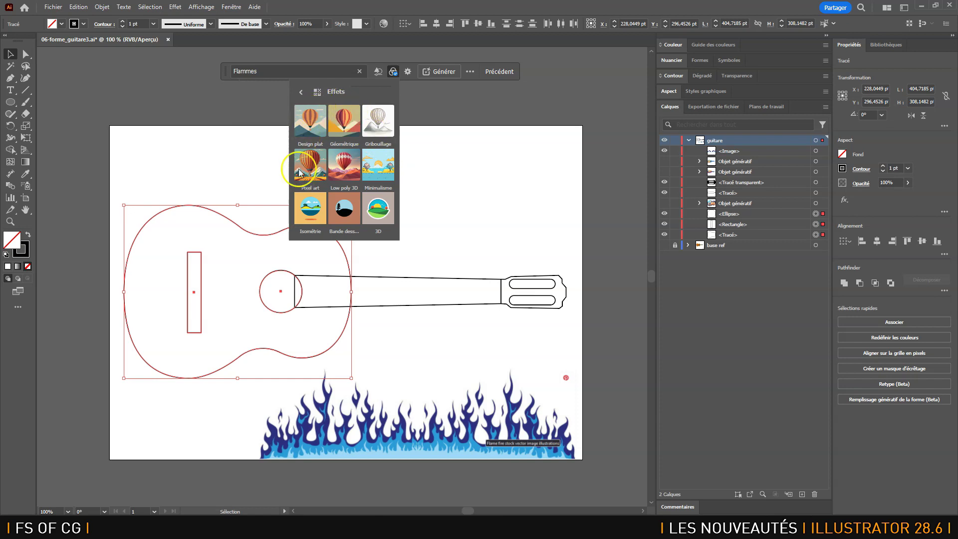
{"action": "left_click", "coordinate": [302, 92]}
{"action": "left_click", "coordinate": [408, 73]}
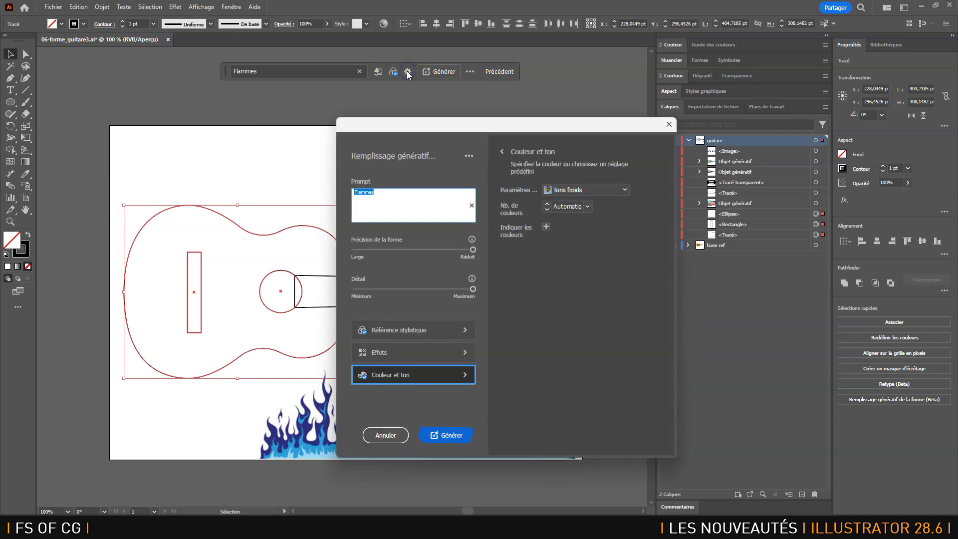
{"action": "left_click", "coordinate": [590, 190]}
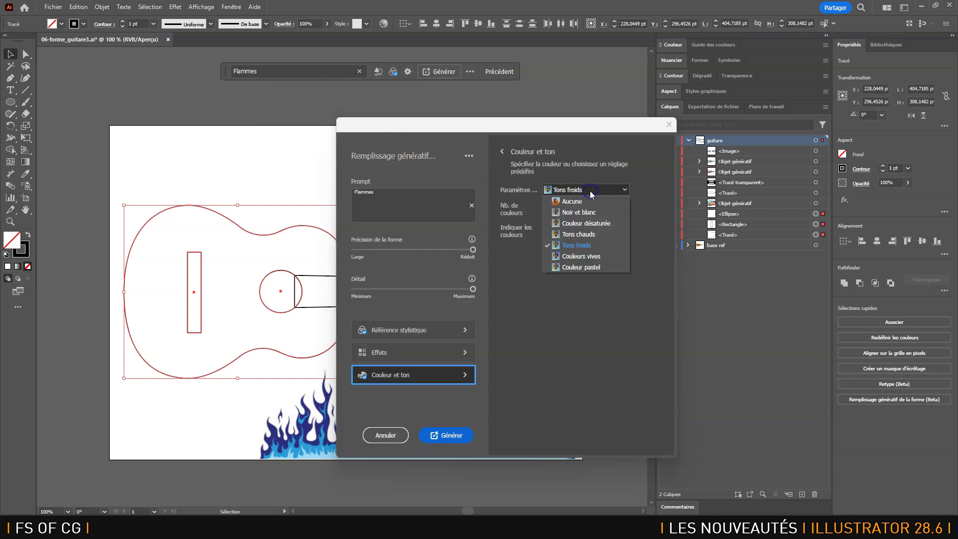
{"action": "left_click", "coordinate": [581, 246]}
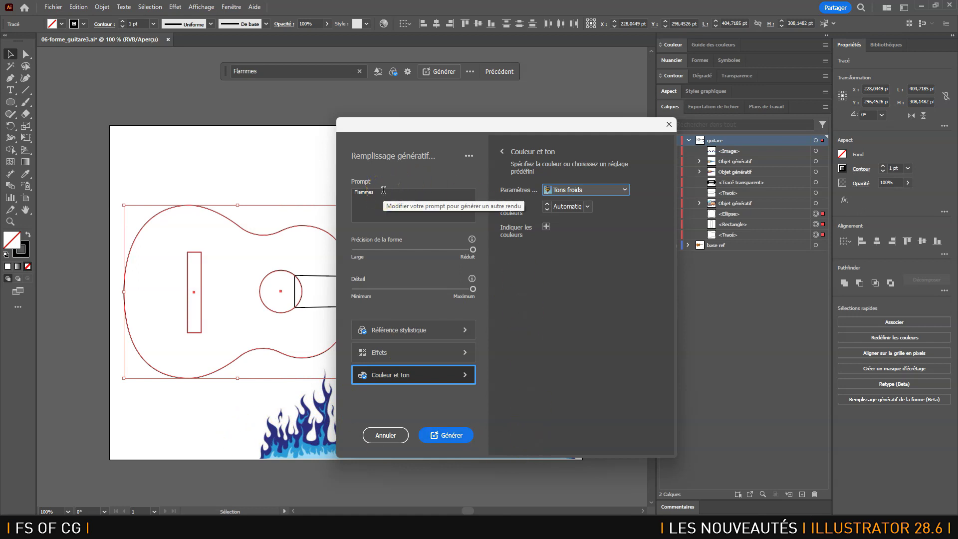
{"action": "left_click", "coordinate": [454, 435]}
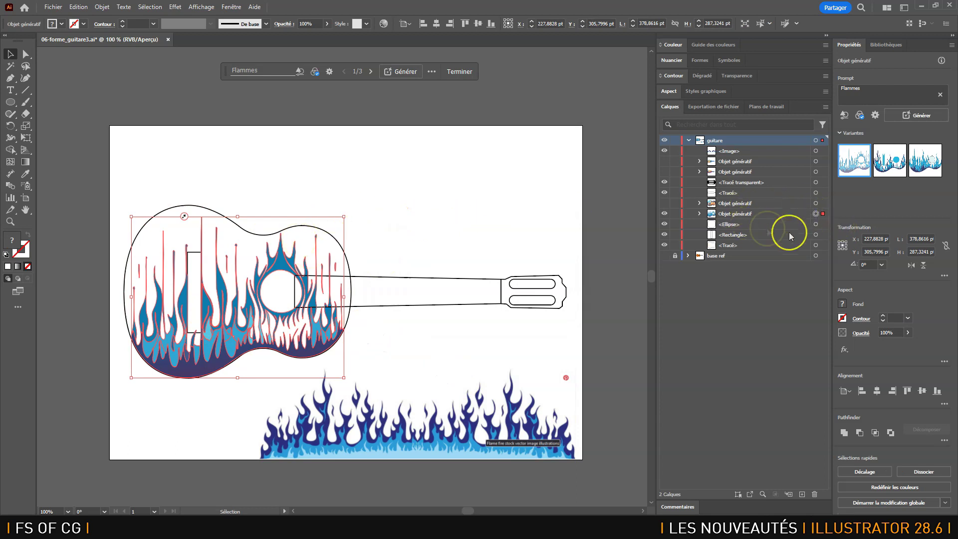
Step: Hide the neck path, the headstock compound path and the blue flames image, and clear the selection
{"action": "left_click", "coordinate": [665, 195]}
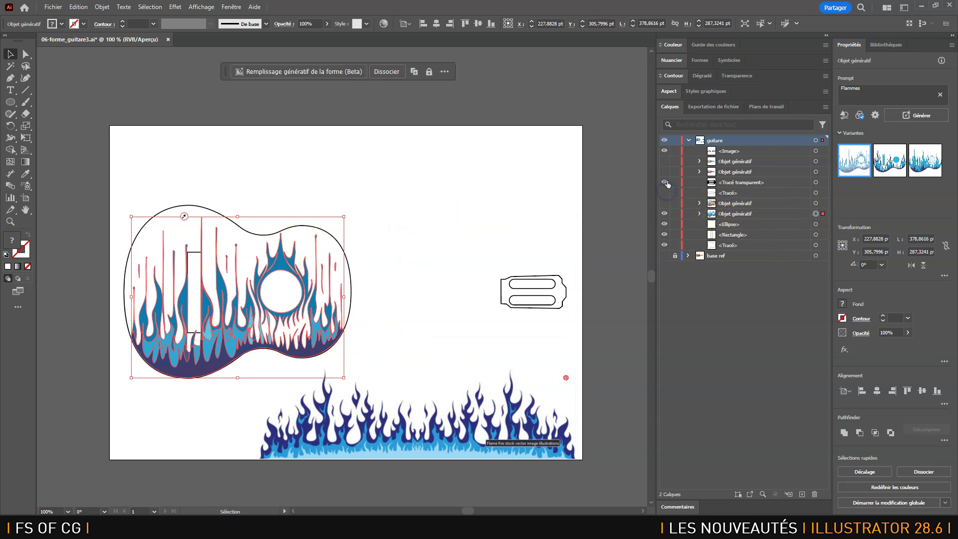
{"action": "left_click", "coordinate": [668, 183]}
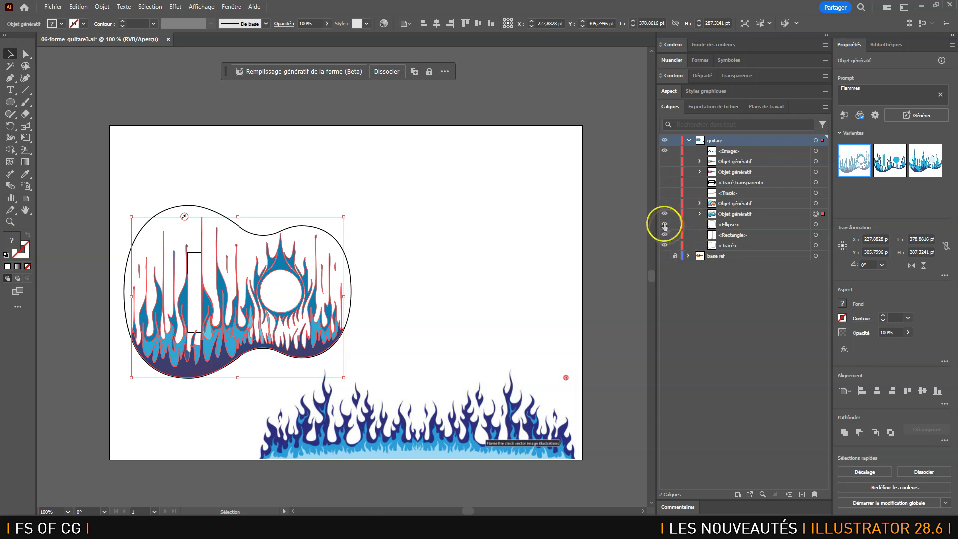
{"action": "left_click", "coordinate": [664, 151]}
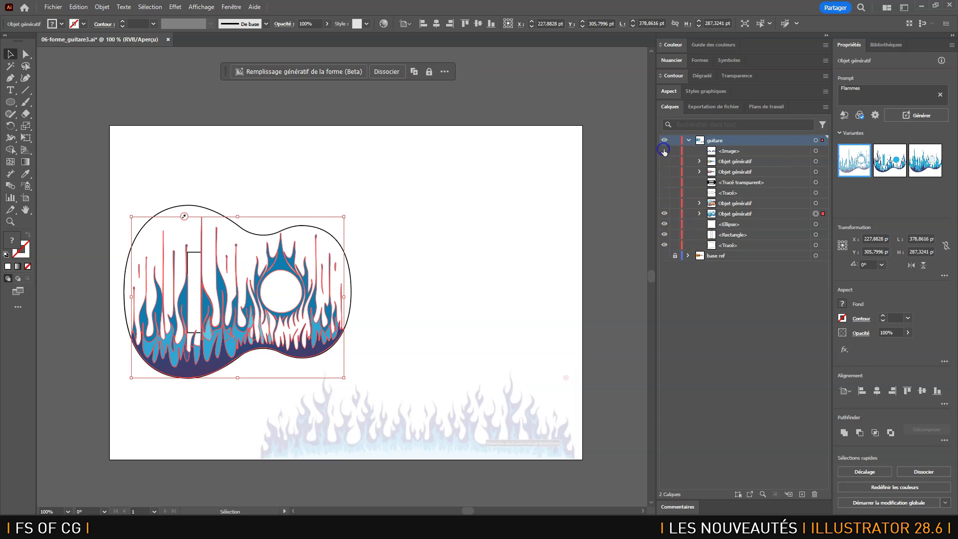
{"action": "left_click", "coordinate": [409, 226]}
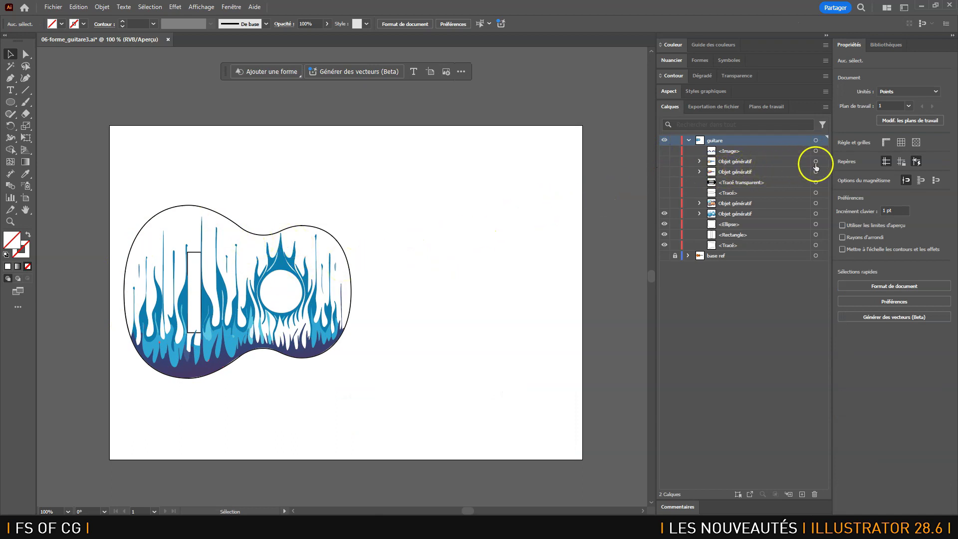
Step: Compare the flame fill's second and third variants, keep the third, and show the neck and headstock paths again
{"action": "left_click", "coordinate": [810, 217]}
{"action": "left_click", "coordinate": [893, 165]}
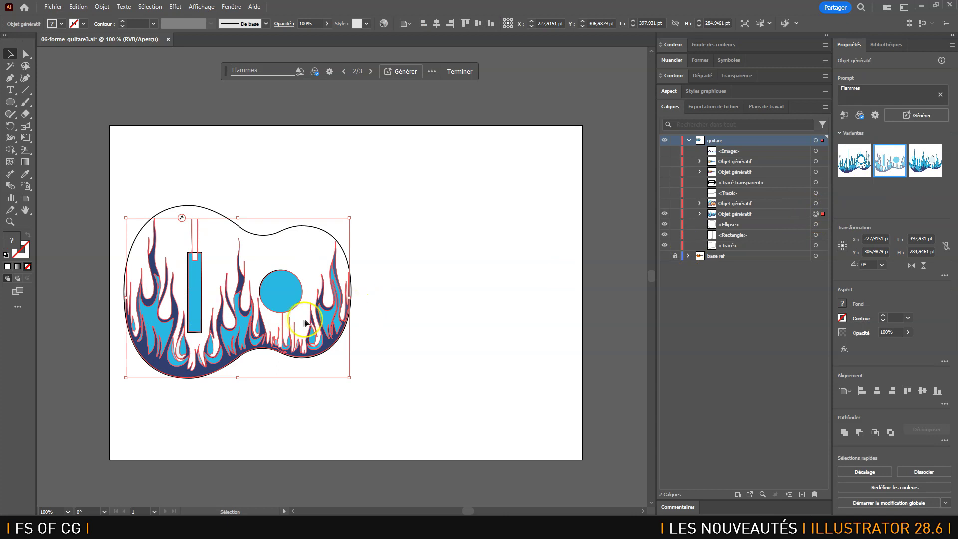
{"action": "left_click", "coordinate": [922, 169]}
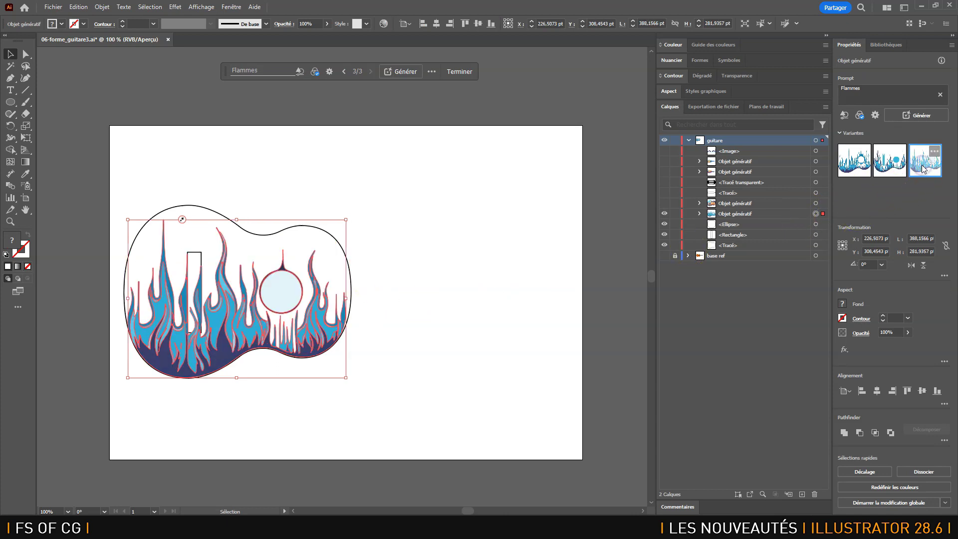
{"action": "left_click", "coordinate": [400, 263]}
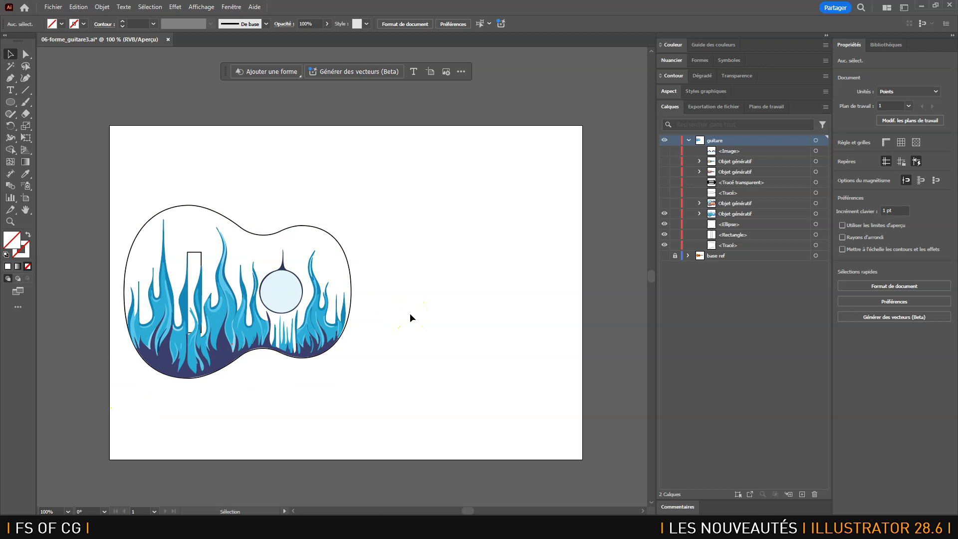
{"action": "left_click", "coordinate": [666, 192]}
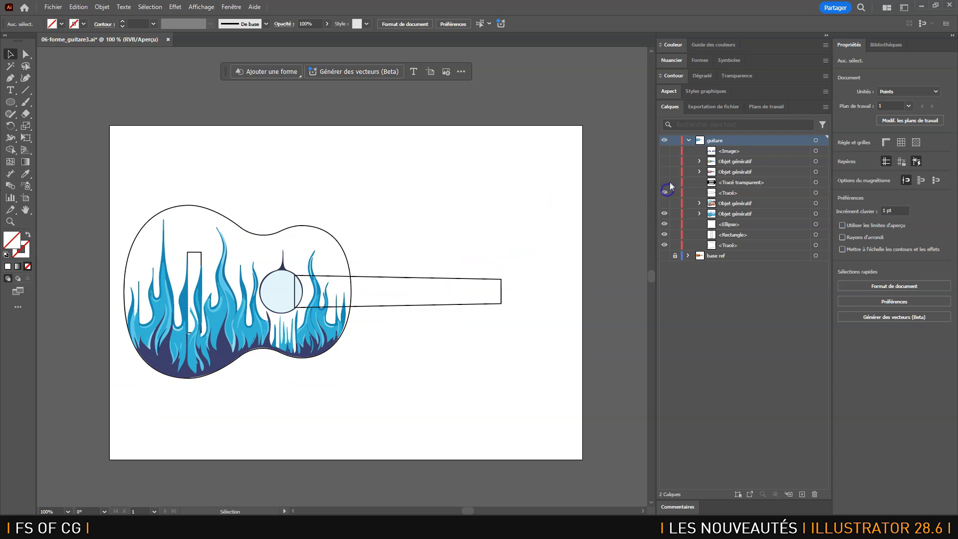
{"action": "left_click", "coordinate": [665, 182]}
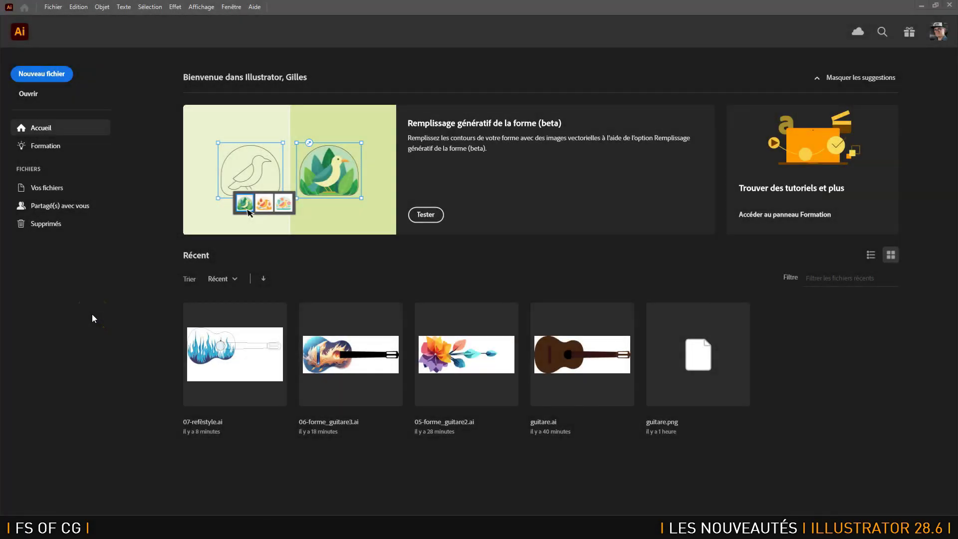
Step: Create a new A4 document in landscape orientation
{"action": "left_click", "coordinate": [42, 79]}
{"action": "left_click", "coordinate": [41, 80]}
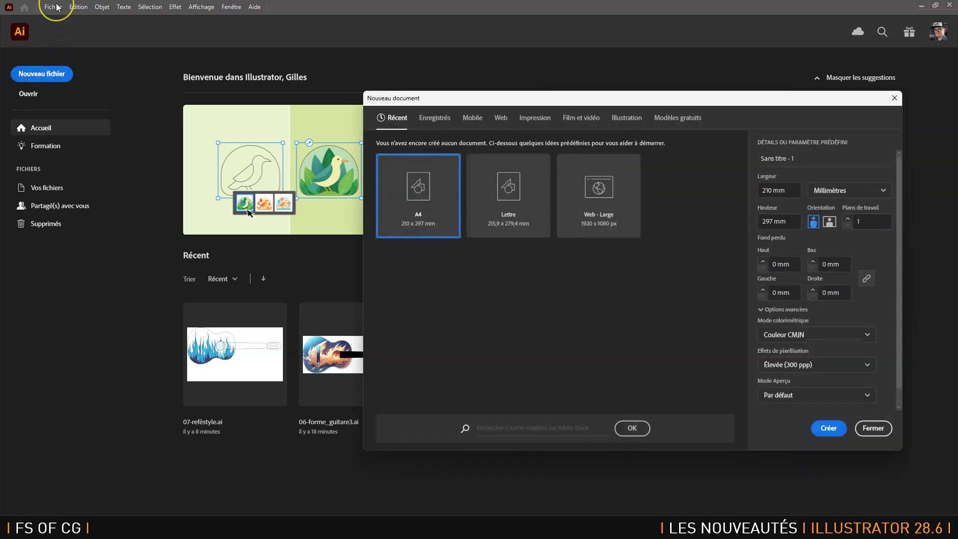
{"action": "left_click", "coordinate": [397, 179]}
{"action": "left_click", "coordinate": [830, 223]}
{"action": "left_click", "coordinate": [829, 435]}
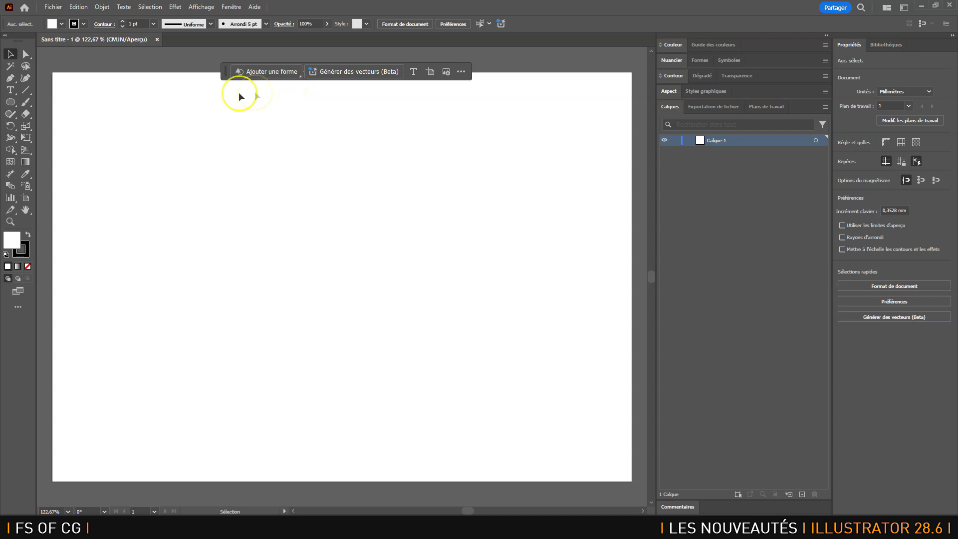
Step: Draw an ellipse about 90 mm wide and 96 mm high in the middle of the artboard, and delete it again
{"action": "left_click", "coordinate": [10, 102]}
{"action": "left_click_drag", "start_coordinate": [261, 200], "coordinate": [437, 385]}
{"action": "left_click", "coordinate": [10, 55]}
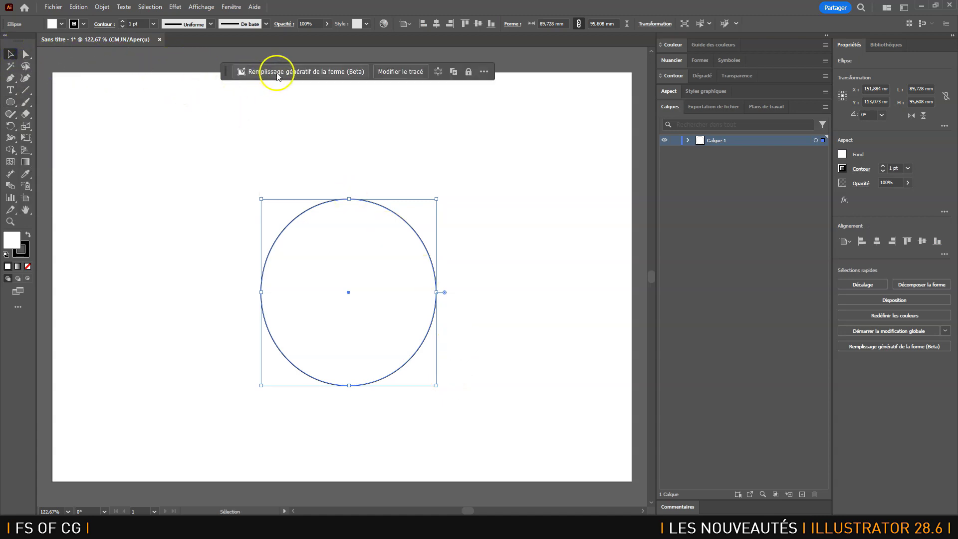
{"action": "mouse_move", "coordinate": [277, 75]}
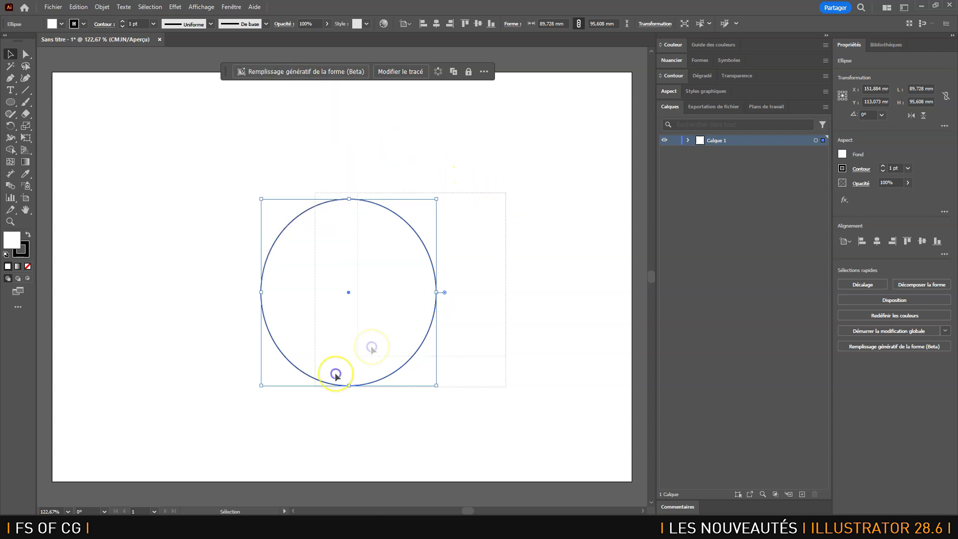
{"action": "left_click", "coordinate": [224, 427]}
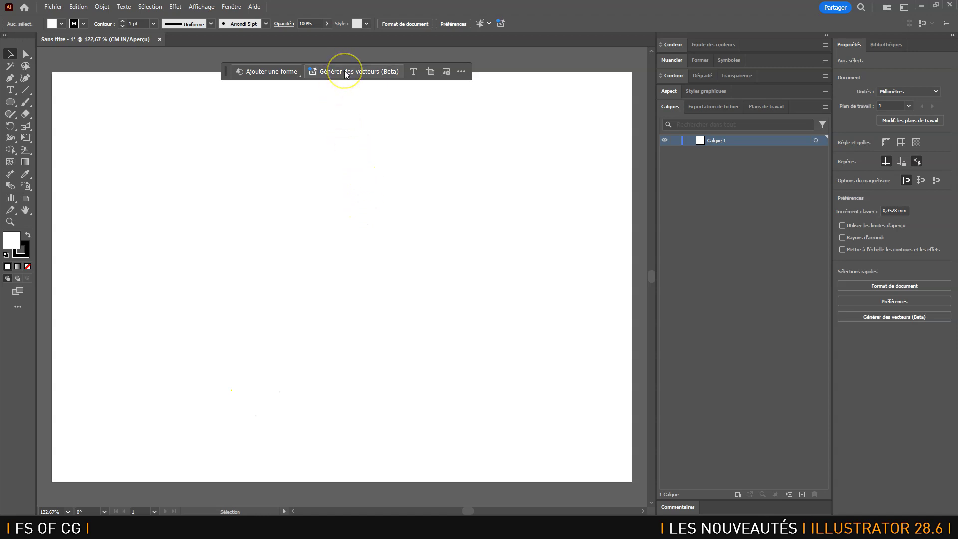
Step: Start generating vectors with nothing selected and enter the prompt "guitariste regardant devant, fleur dans les cheveux"
{"action": "mouse_move", "coordinate": [344, 70]}
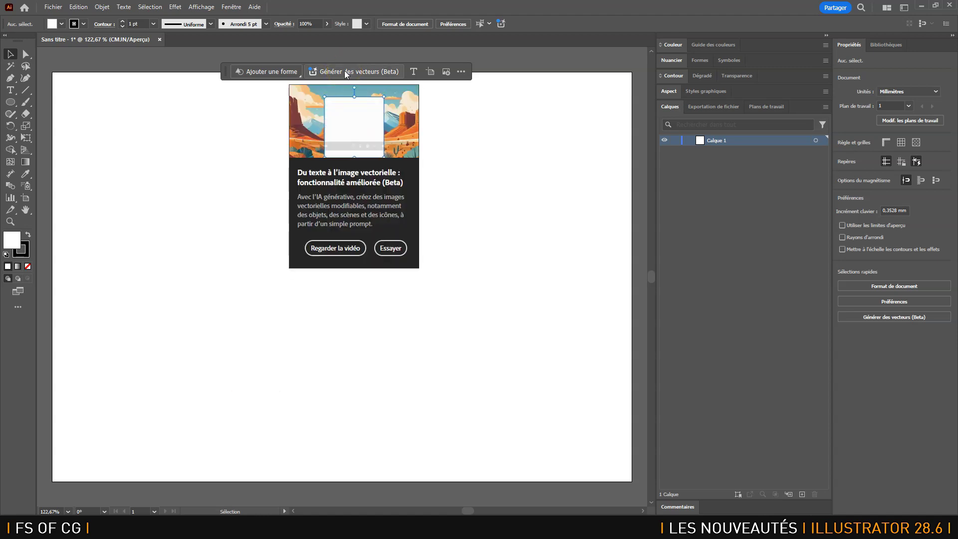
{"action": "left_click", "coordinate": [344, 70]}
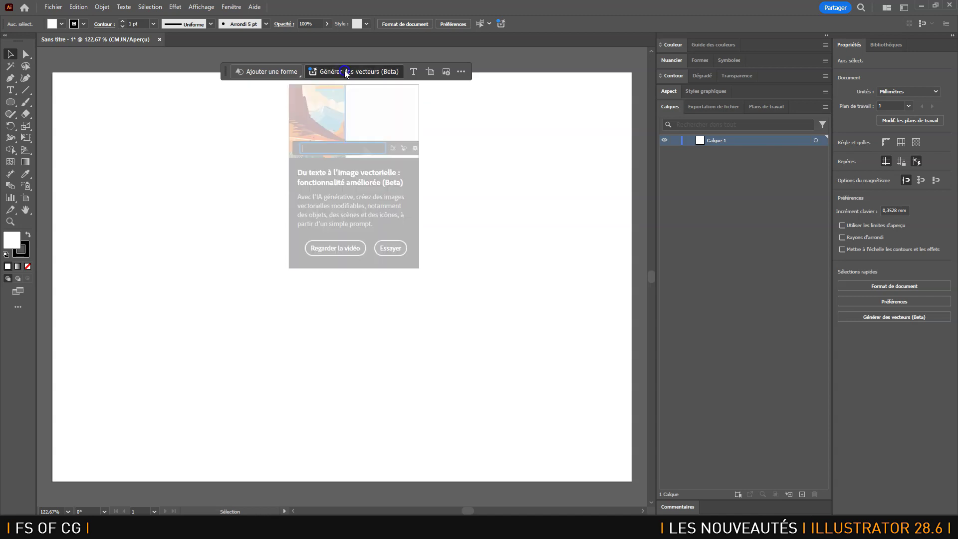
{"action": "left_click_drag", "start_coordinate": [451, 133], "coordinate": [371, 131]}
{"action": "left_click", "coordinate": [289, 194]}
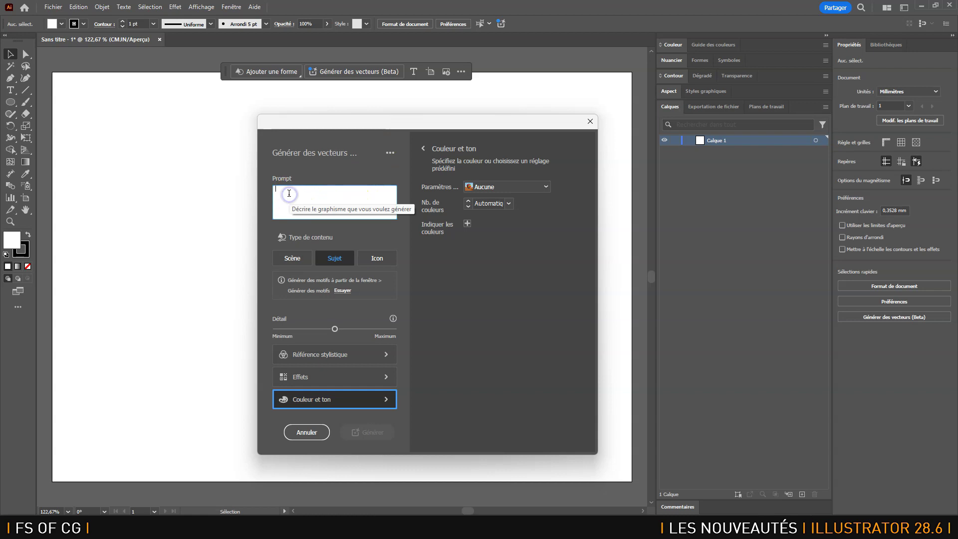
{"action": "type", "text": "guitaris"}
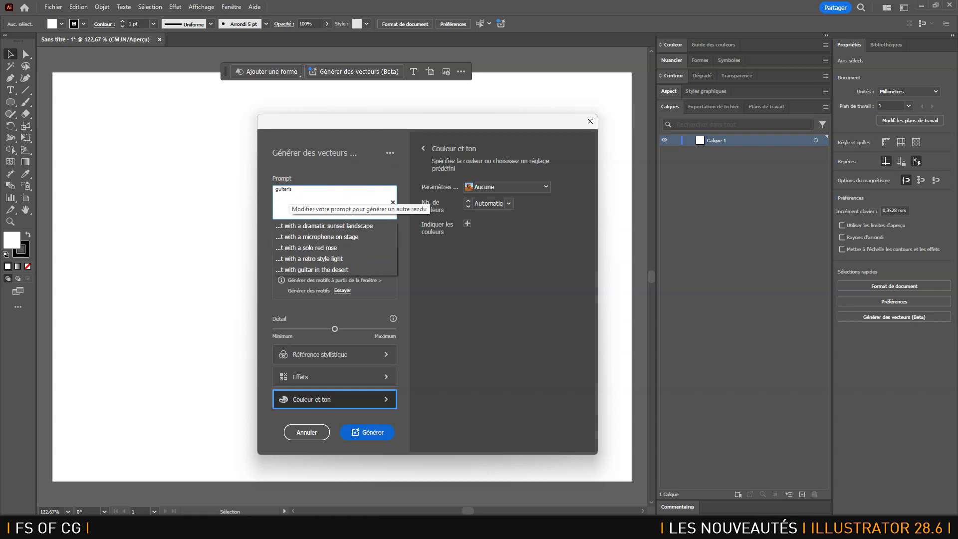
{"action": "type", "text": "te"}
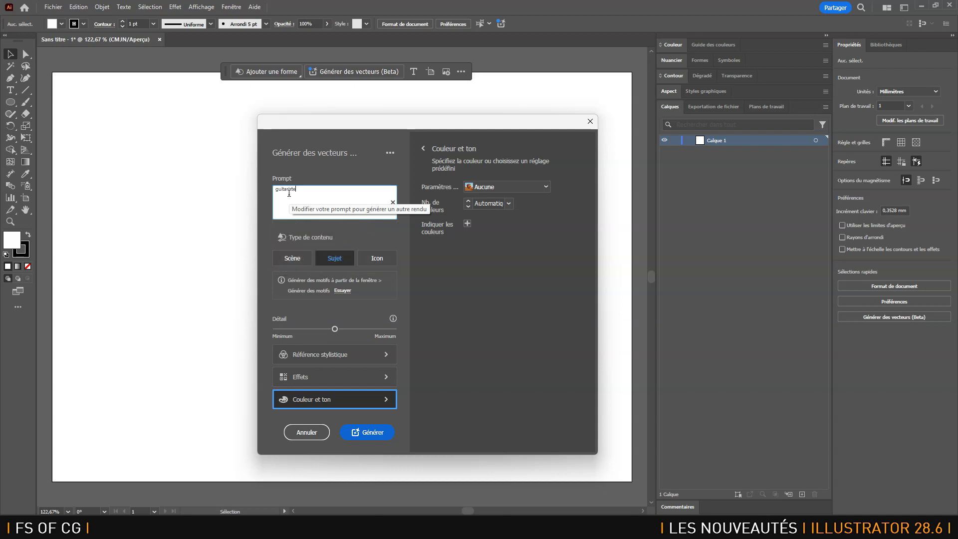
{"action": "type", "text": " regardan"}
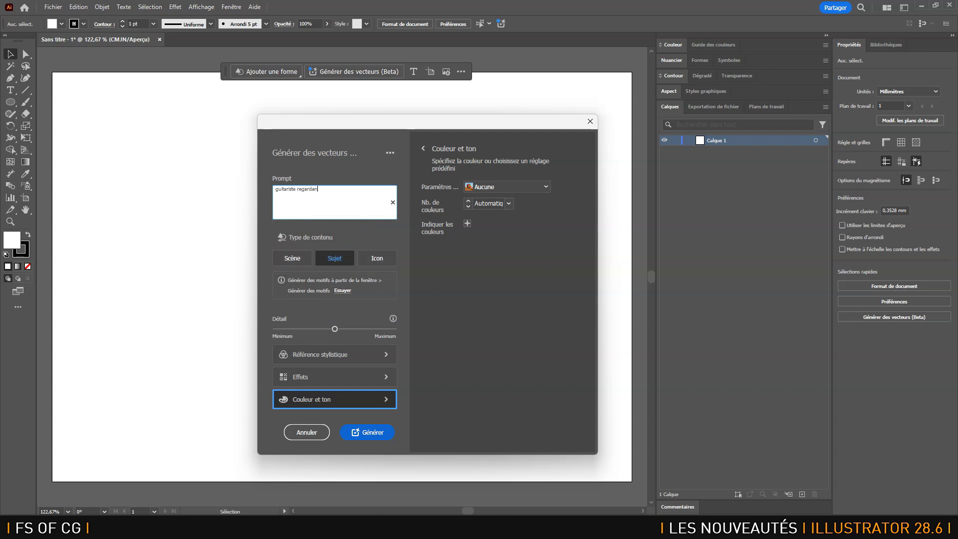
{"action": "type", "text": "t devant, fleur dans les cheveux"}
Step: Copy the full prompt, shorten it to "guitarist" to view the suggested completions, and paste the full prompt back
{"action": "left_click", "coordinate": [389, 188]}
{"action": "left_click_drag", "start_coordinate": [389, 185], "coordinate": [263, 197]}
{"action": "key", "text": "ctrl+c"}
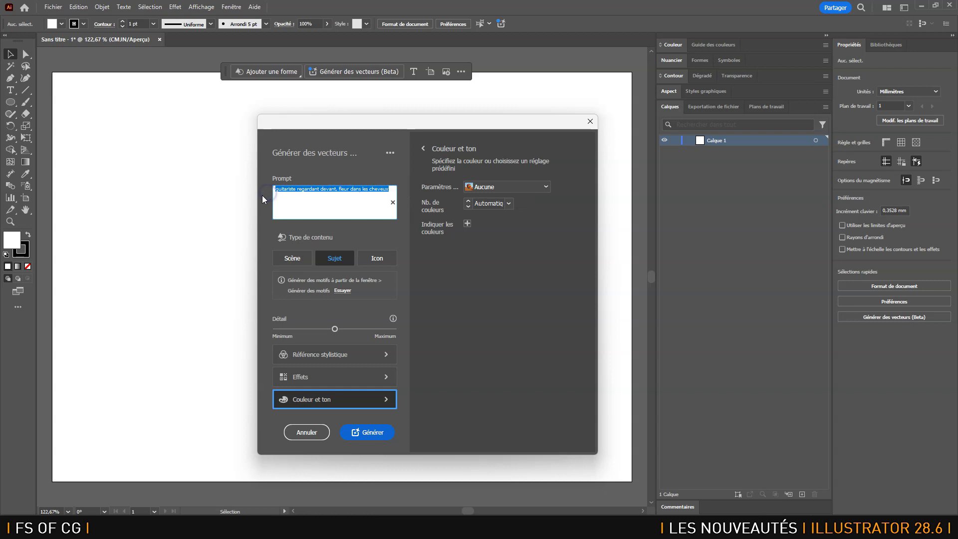
{"action": "left_click", "coordinate": [360, 189]}
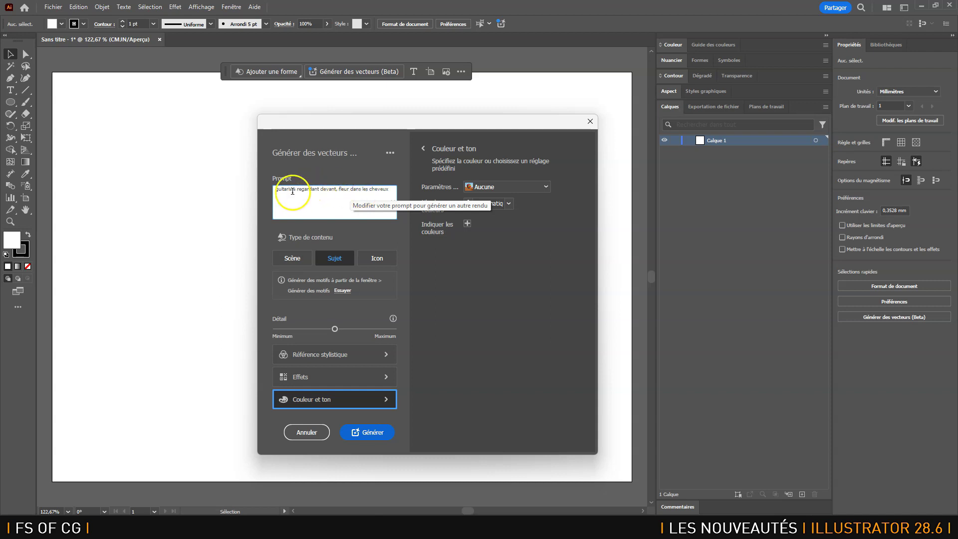
{"action": "left_click_drag", "start_coordinate": [294, 191], "coordinate": [412, 197]}
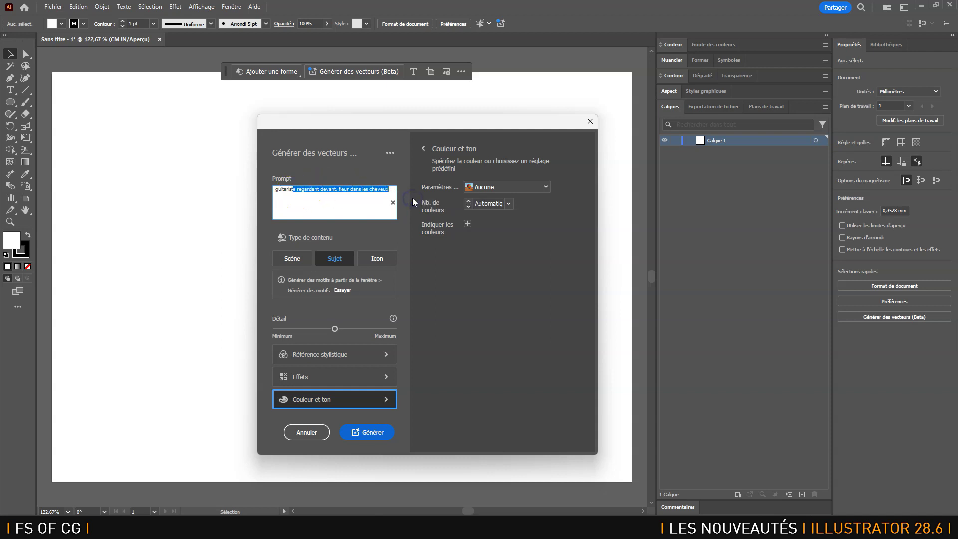
{"action": "key", "text": "BackSpace"}
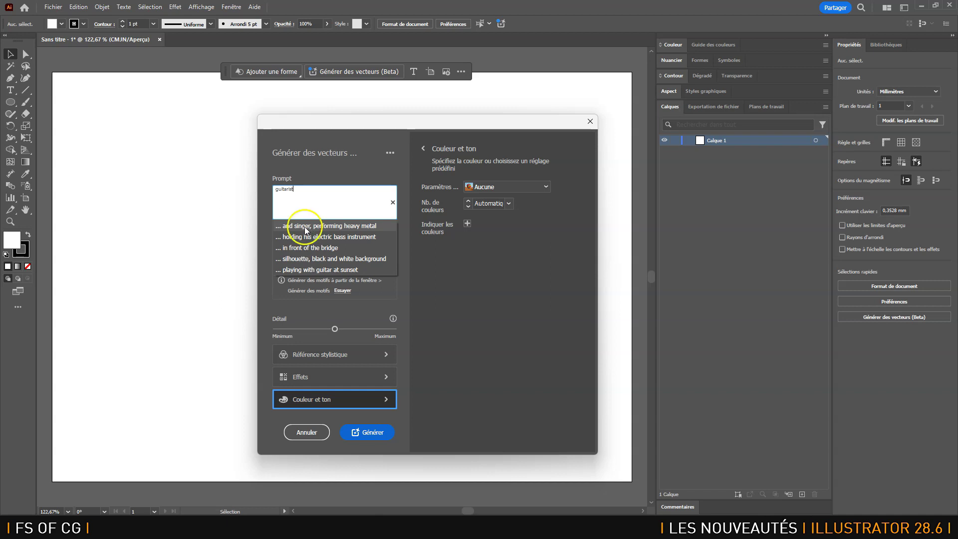
{"action": "left_click_drag", "start_coordinate": [325, 193], "coordinate": [225, 196]}
{"action": "key", "text": "ctrl+v"}
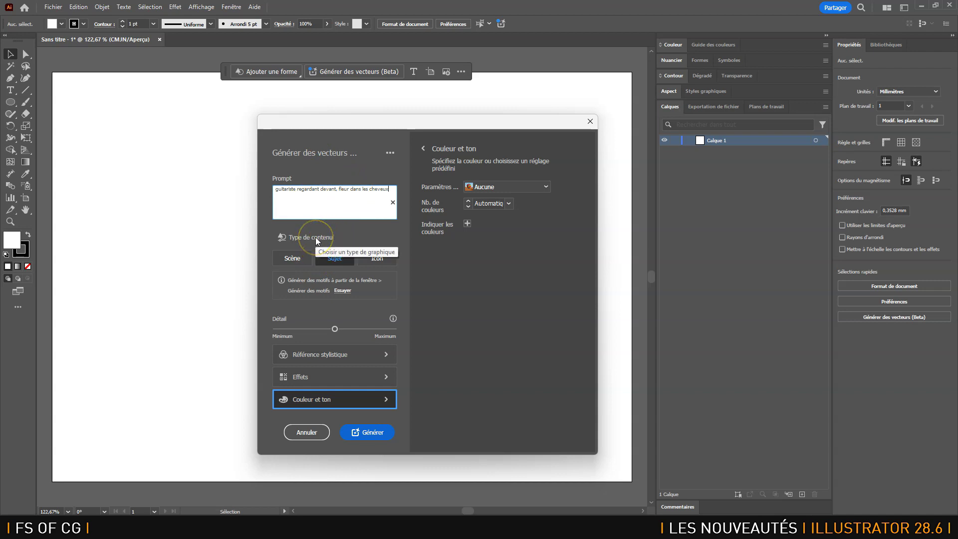
Step: Compare the Scène, Sujet and Icon content types, keep Sujet, and raise the detail level to about three quarters
{"action": "left_click", "coordinate": [293, 259]}
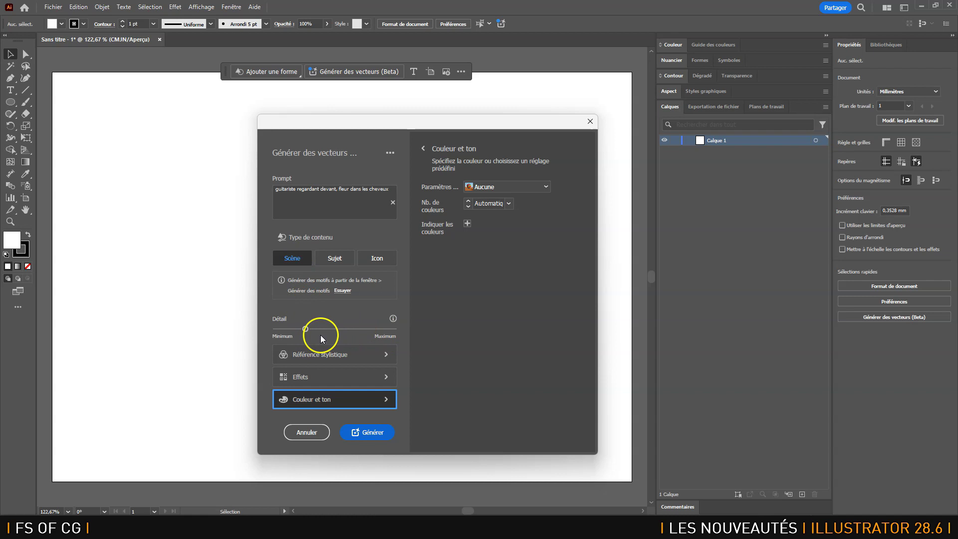
{"action": "left_click", "coordinate": [340, 260]}
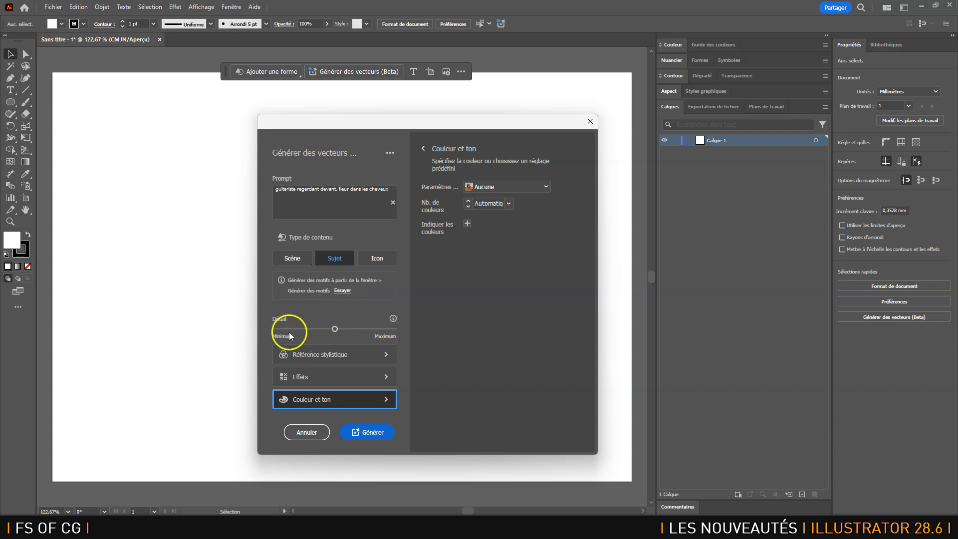
{"action": "left_click", "coordinate": [379, 259]}
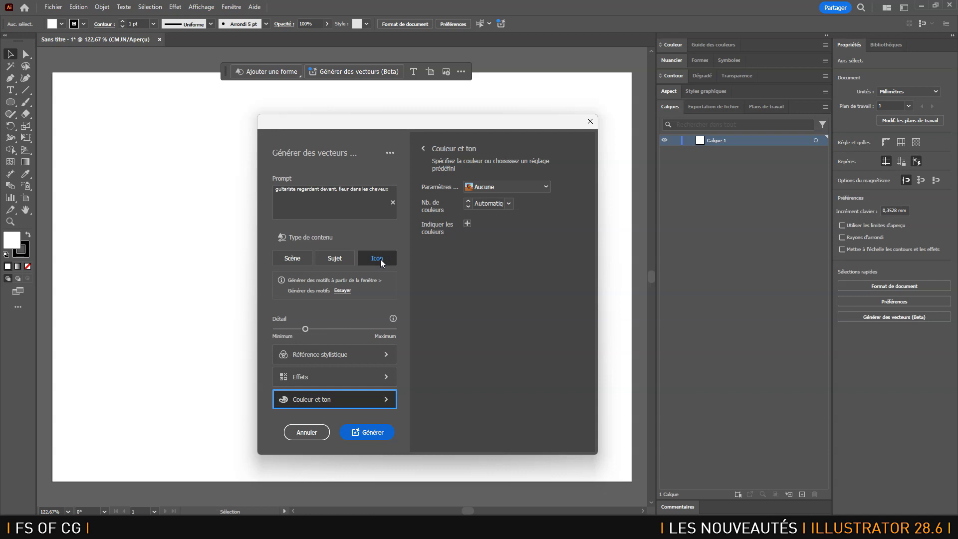
{"action": "left_click", "coordinate": [337, 260]}
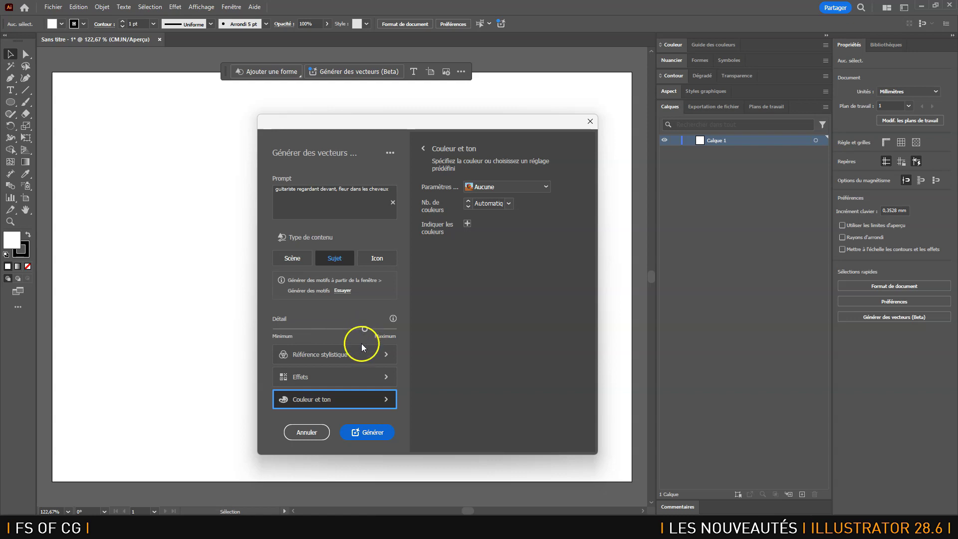
Step: Review the style reference options and the available effect presets, including Isométrie, 3D and Low poly 3D
{"action": "left_click", "coordinate": [350, 357]}
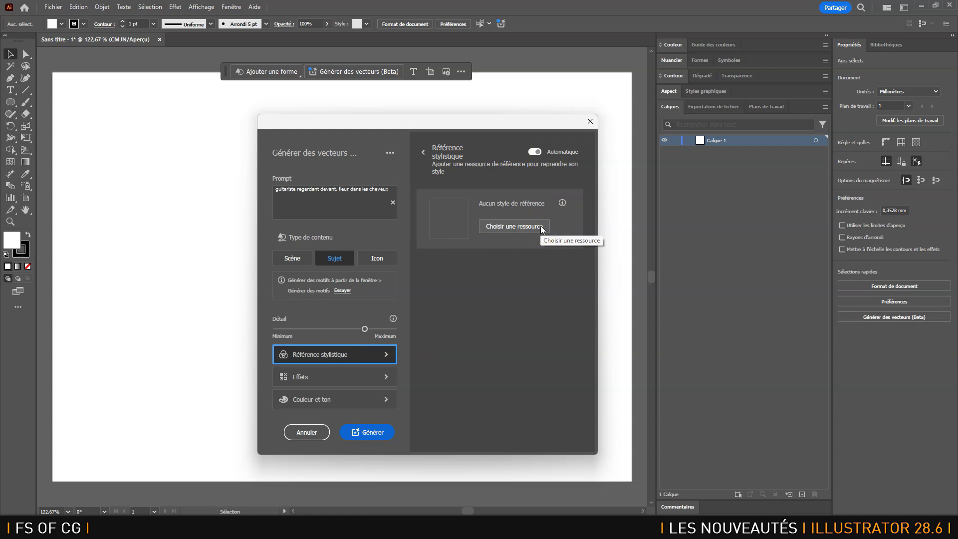
{"action": "left_click", "coordinate": [338, 377]}
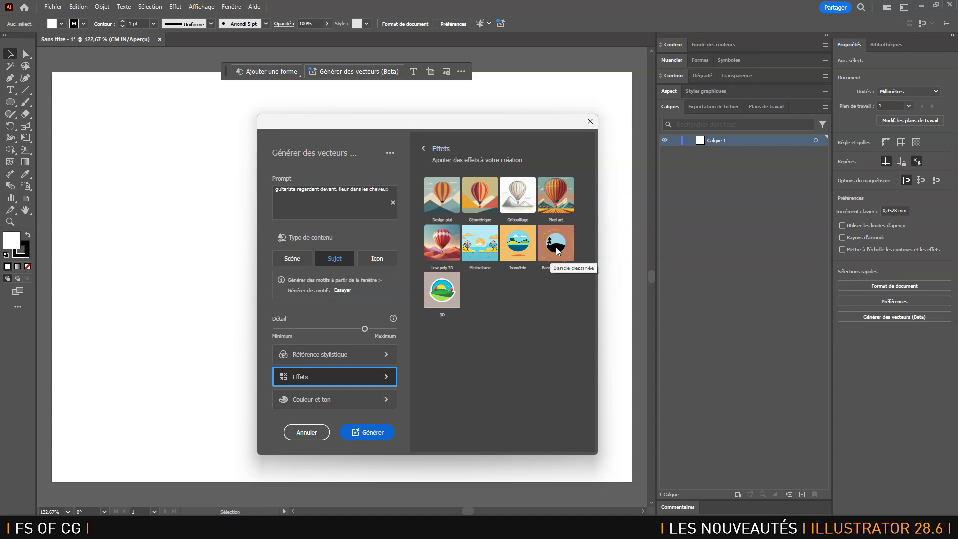
{"action": "left_click", "coordinate": [517, 252]}
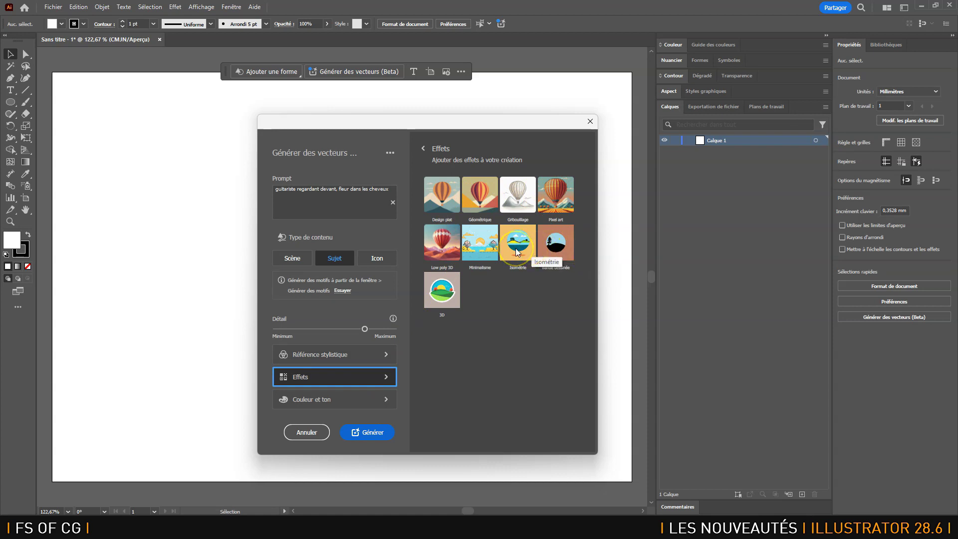
{"action": "left_click", "coordinate": [435, 295]}
{"action": "left_click", "coordinate": [441, 244]}
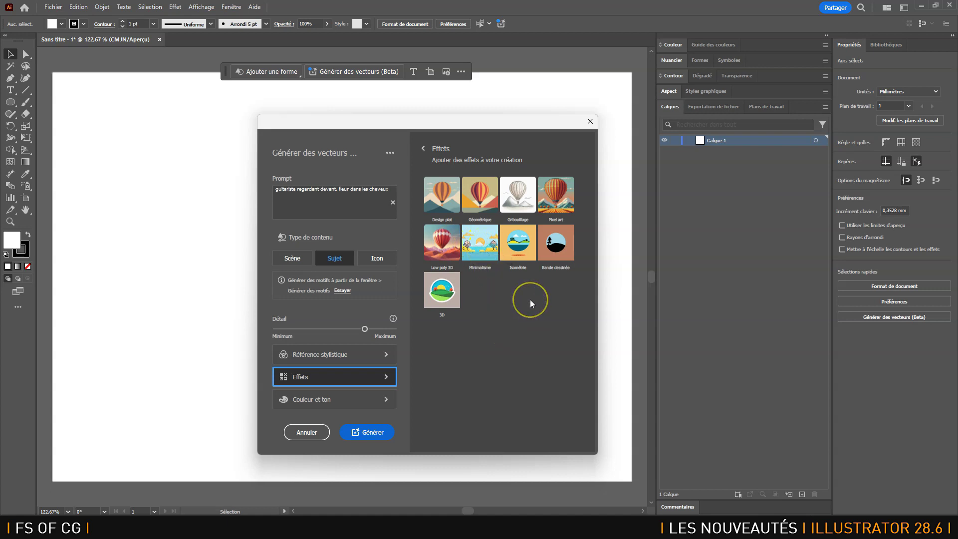
Step: Set the colour preset to Tons chauds and generate the guitarist vectors
{"action": "left_click", "coordinate": [358, 399]}
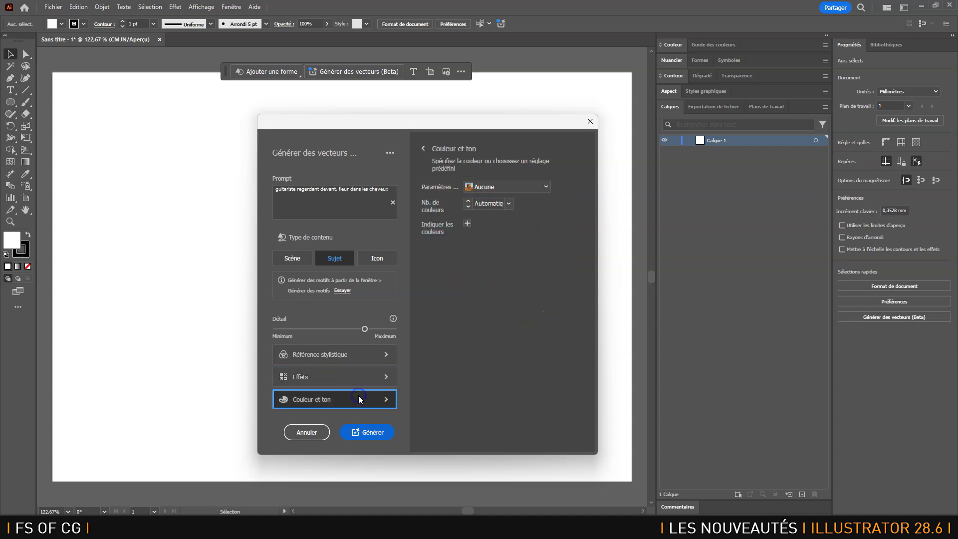
{"action": "left_click", "coordinate": [521, 186]}
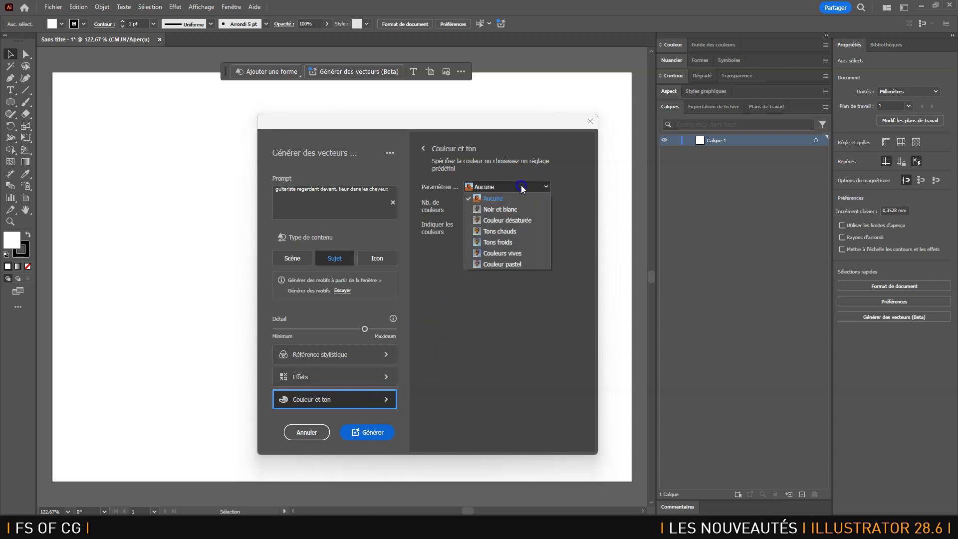
{"action": "left_click", "coordinate": [506, 231]}
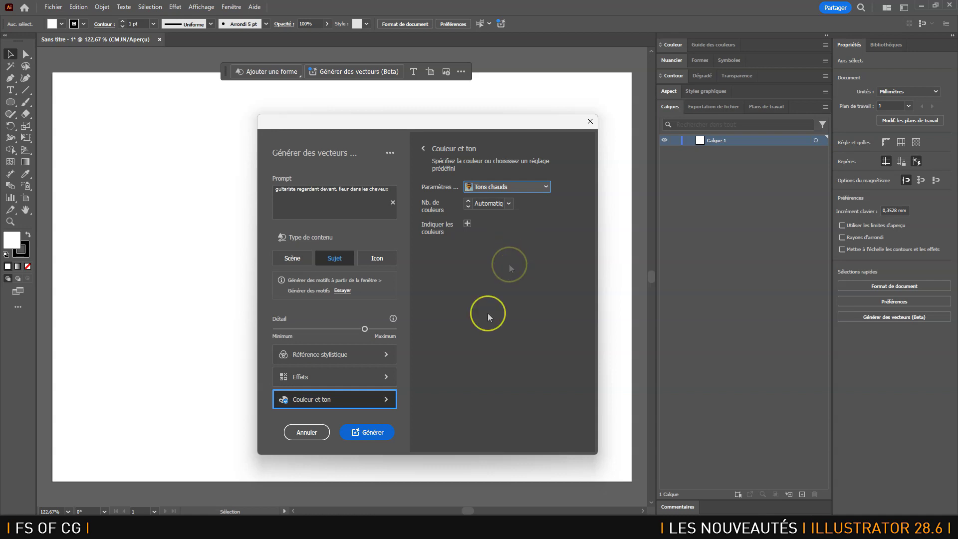
{"action": "left_click", "coordinate": [369, 432]}
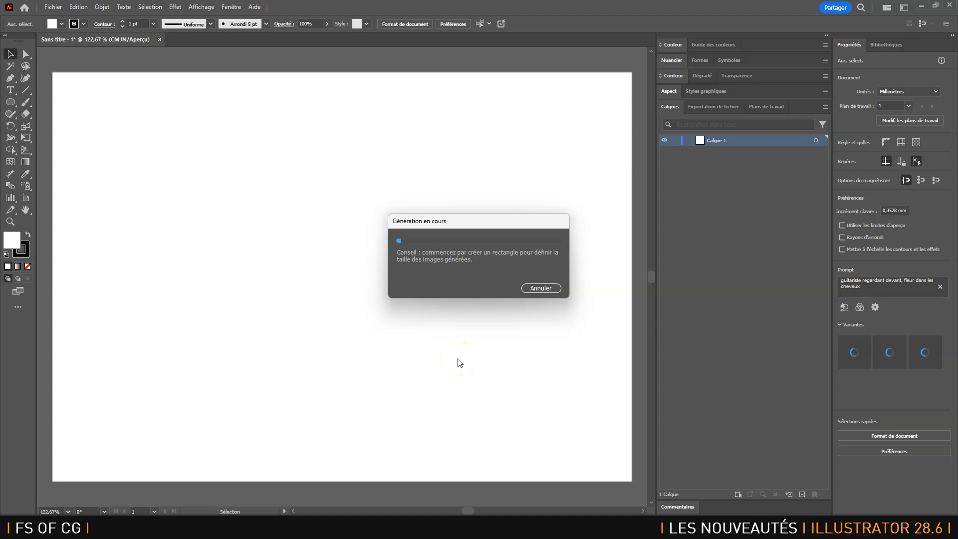
{"action": "left_click", "coordinate": [482, 277]}
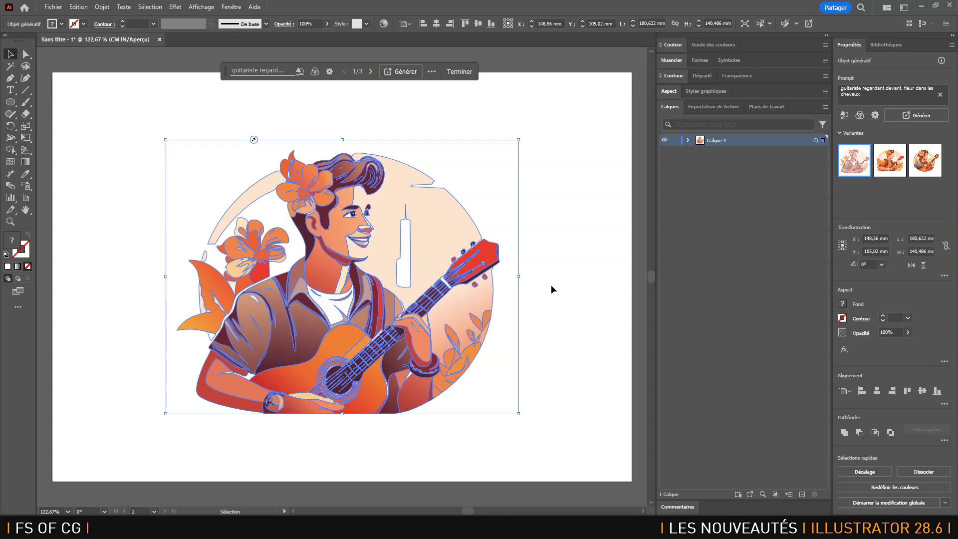
Step: View the first guitarist variant deselected, reselect the generative object in Calque 1, and switch it to the second variant
{"action": "left_click", "coordinate": [567, 206]}
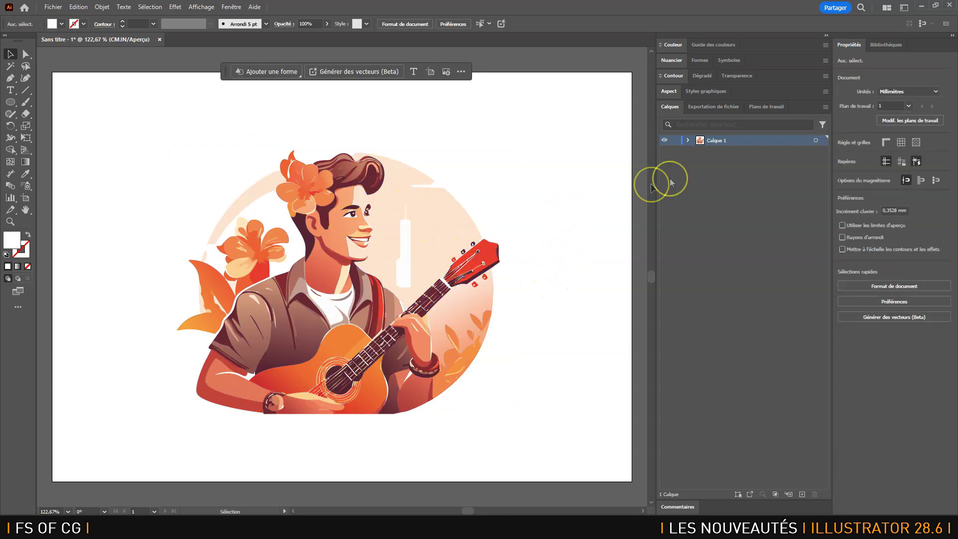
{"action": "left_click", "coordinate": [688, 141]}
{"action": "left_click", "coordinate": [815, 150]}
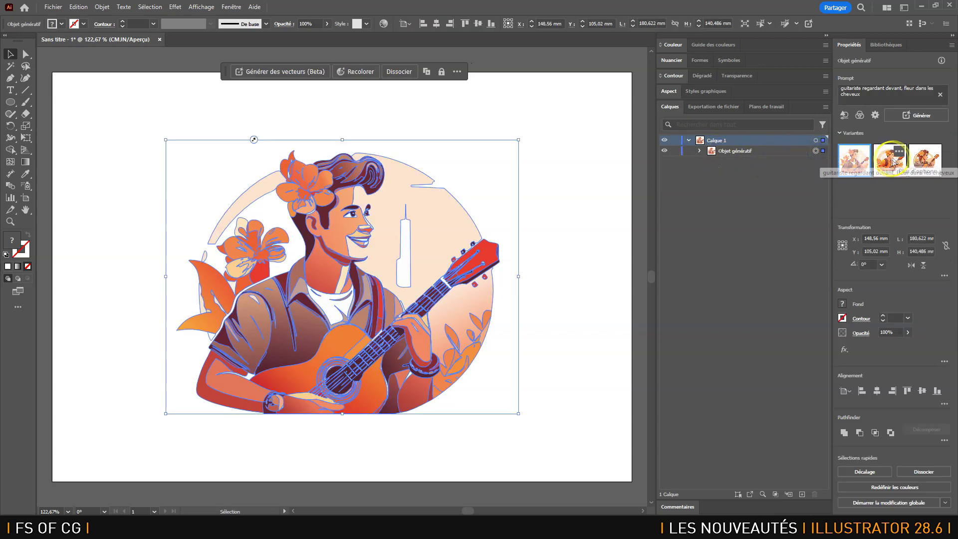
{"action": "left_click", "coordinate": [887, 161]}
{"action": "left_click", "coordinate": [560, 227]}
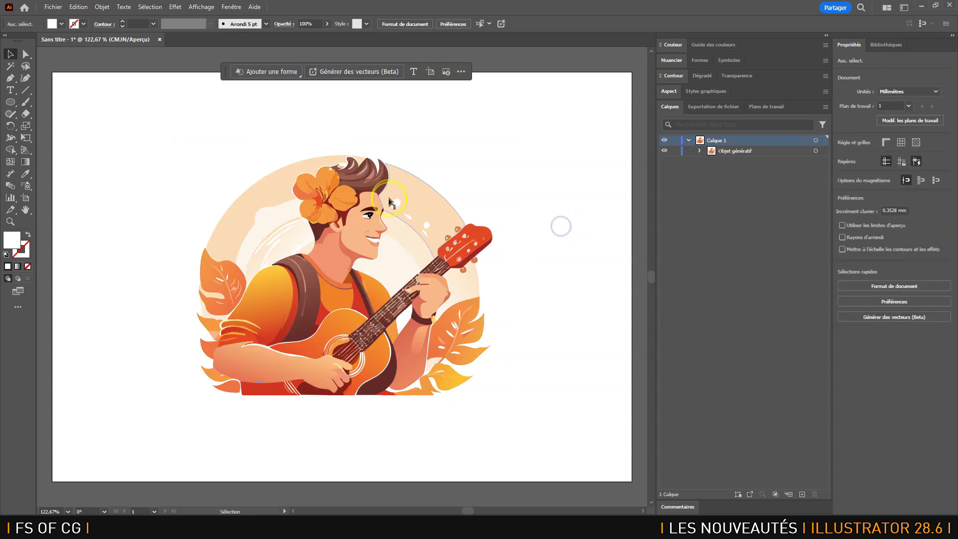
Step: Compare the guitarist's third and first variants with the second, and keep the second
{"action": "left_click", "coordinate": [815, 151]}
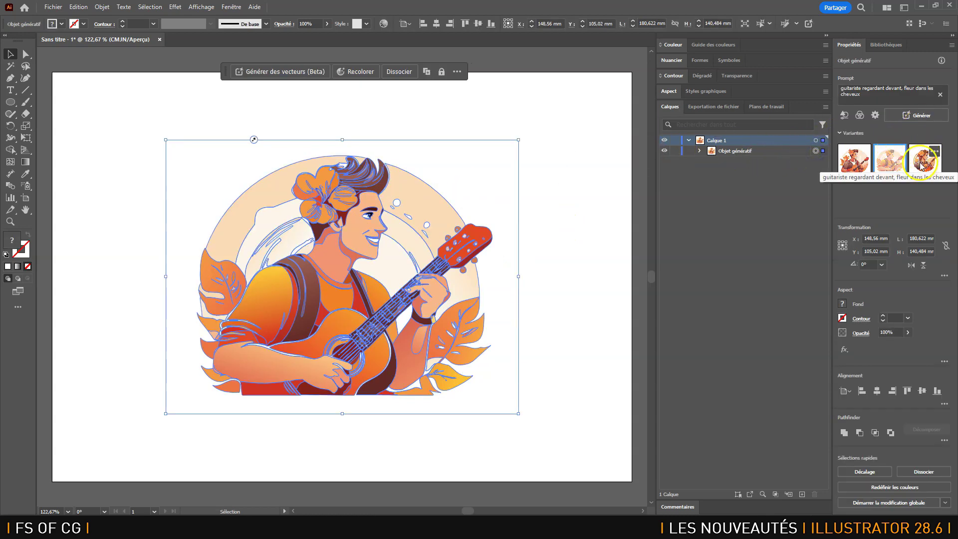
{"action": "left_click", "coordinate": [922, 161]}
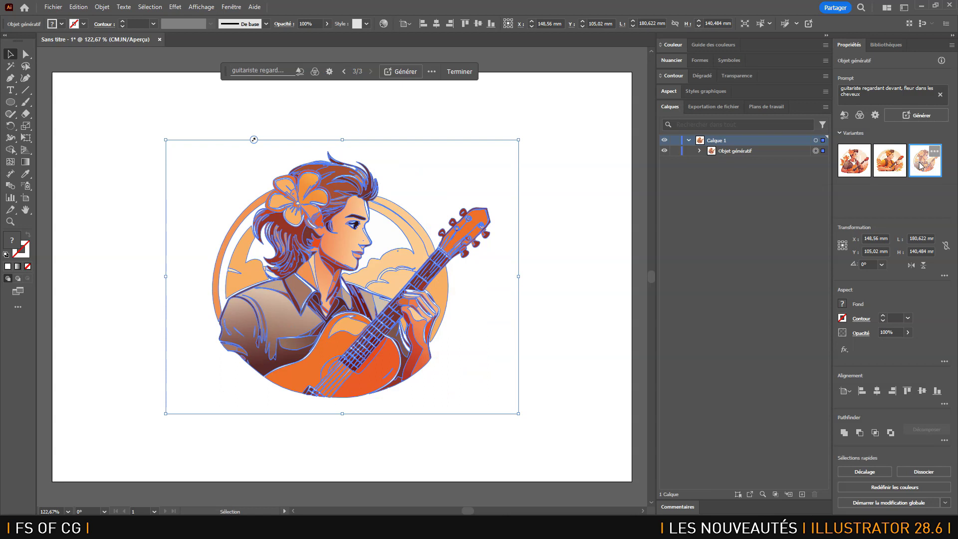
{"action": "left_click", "coordinate": [890, 161]}
{"action": "left_click", "coordinate": [855, 166]}
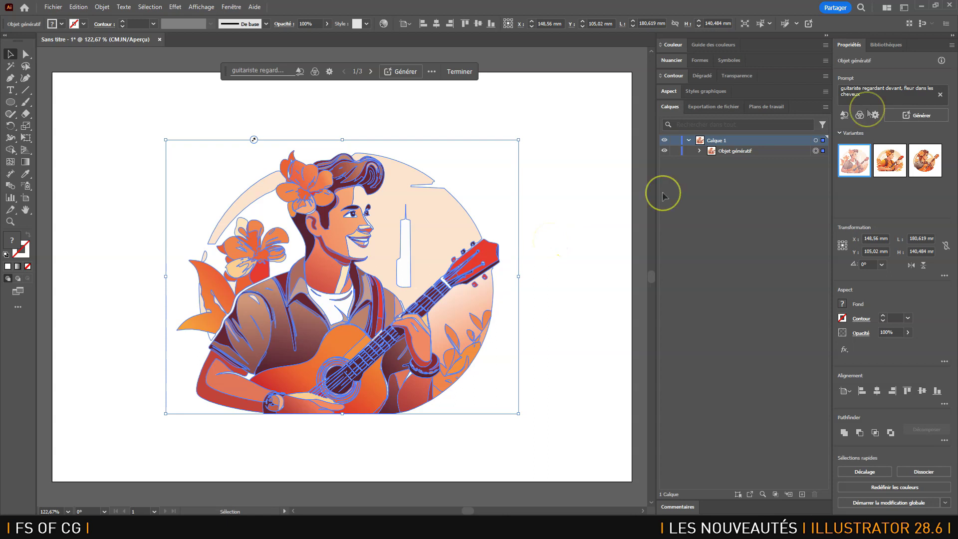
{"action": "left_click", "coordinate": [889, 164]}
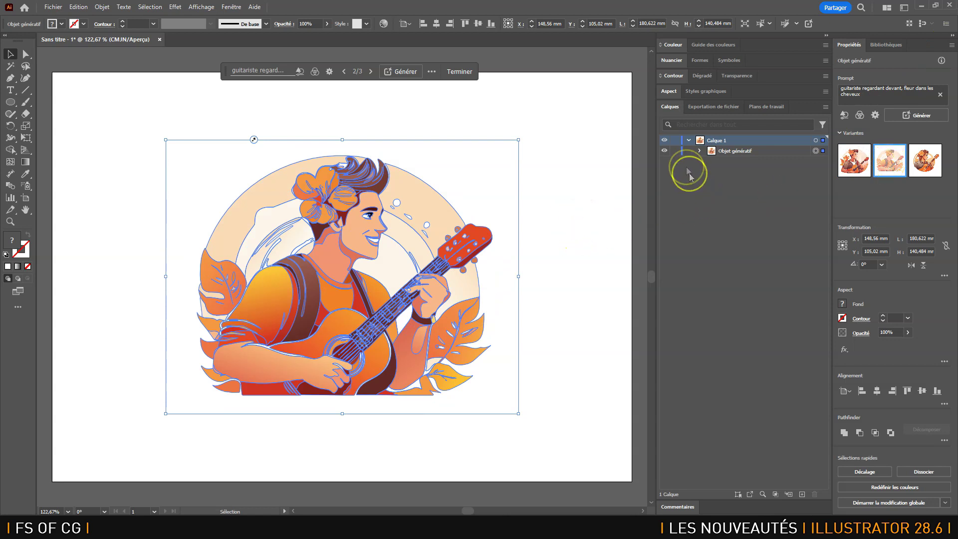
Step: Hide the generated guitarist and draw a rectangle about 289 mm wide and 199 mm high over nearly the whole artboard
{"action": "left_click", "coordinate": [665, 151]}
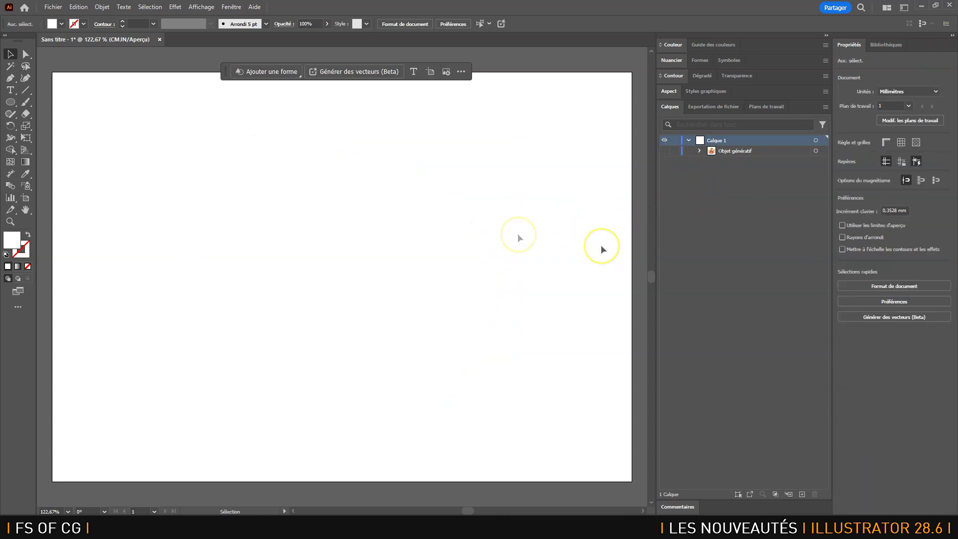
{"action": "left_click_drag", "start_coordinate": [10, 105], "coordinate": [624, 471]}
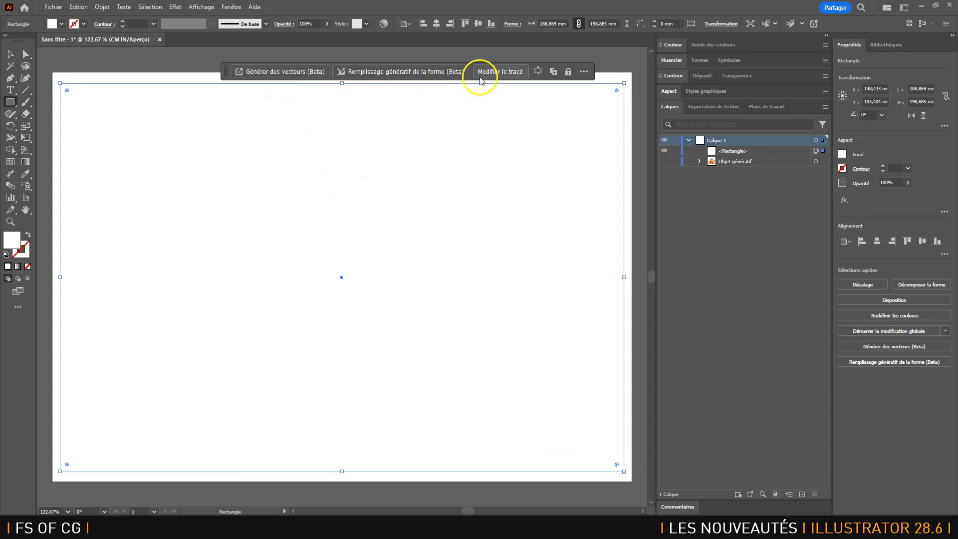
Step: Start generating vectors in the rectangle with the existing guitarist prompt, using the Scène content type and a low detail level
{"action": "mouse_move", "coordinate": [293, 75]}
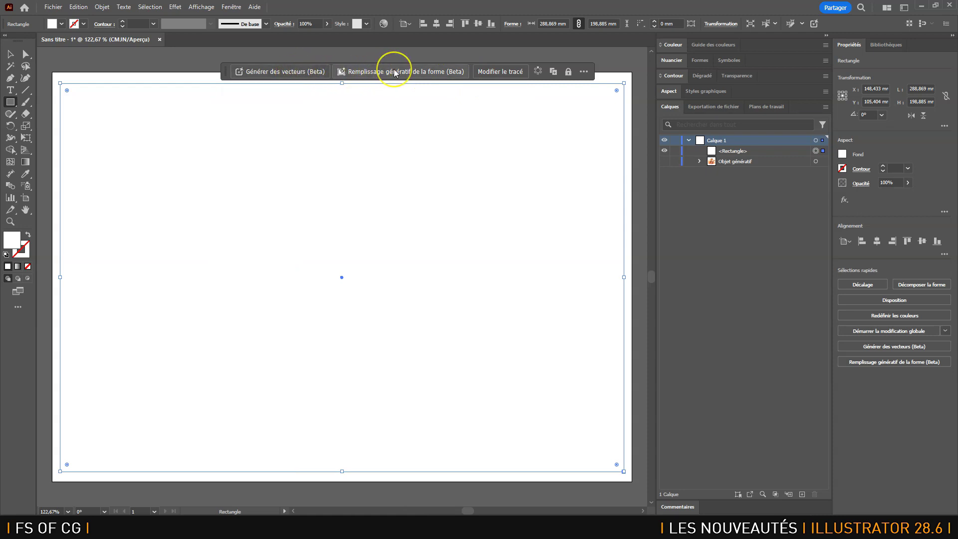
{"action": "mouse_move", "coordinate": [395, 73]}
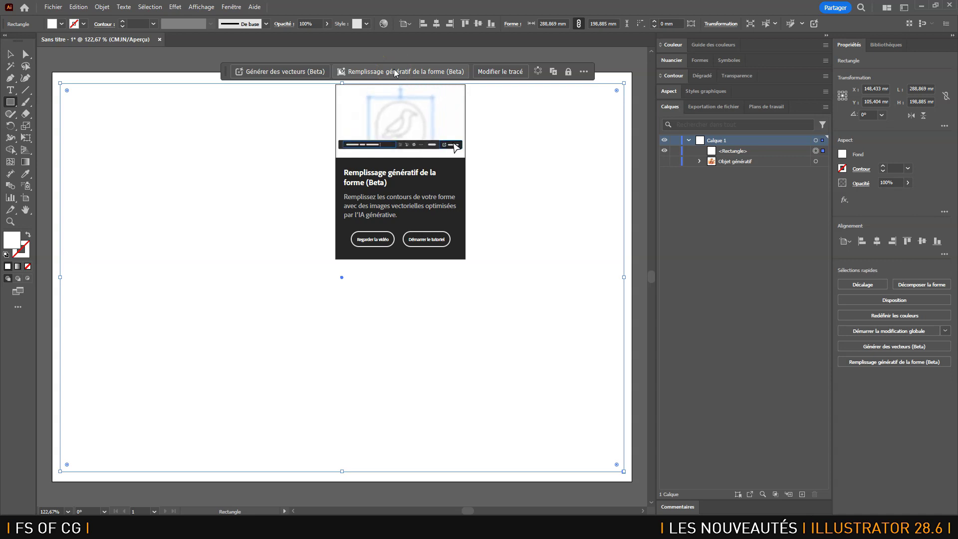
{"action": "left_click", "coordinate": [289, 72]}
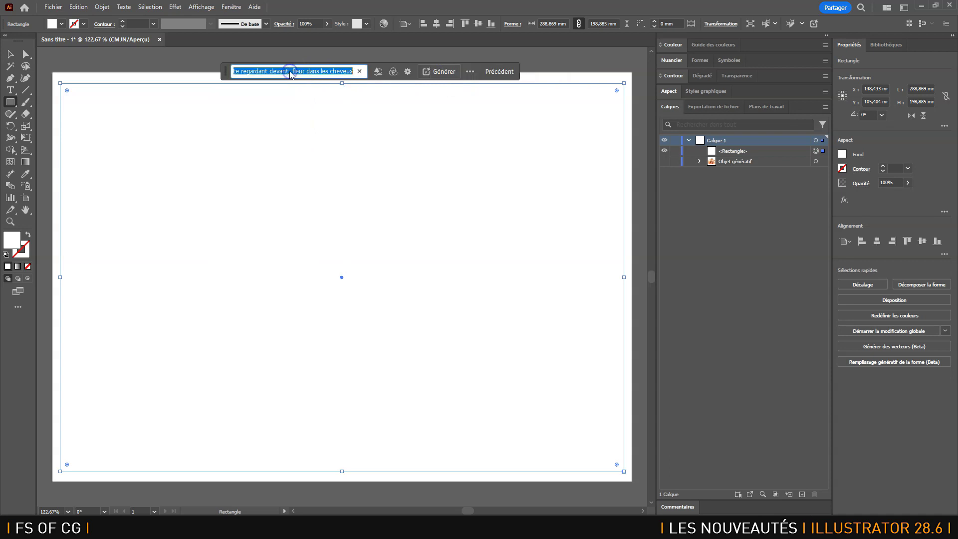
{"action": "left_click", "coordinate": [322, 71]}
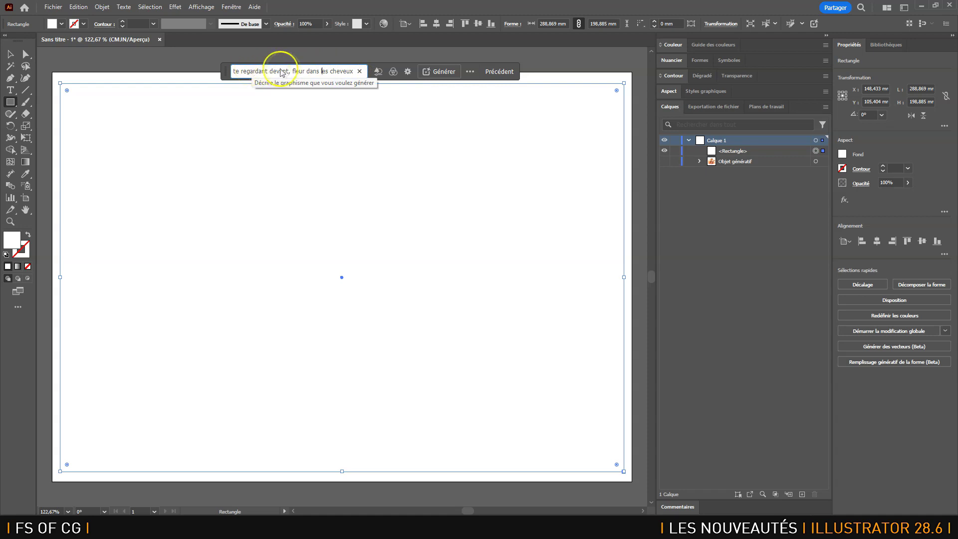
{"action": "left_click", "coordinate": [378, 72]}
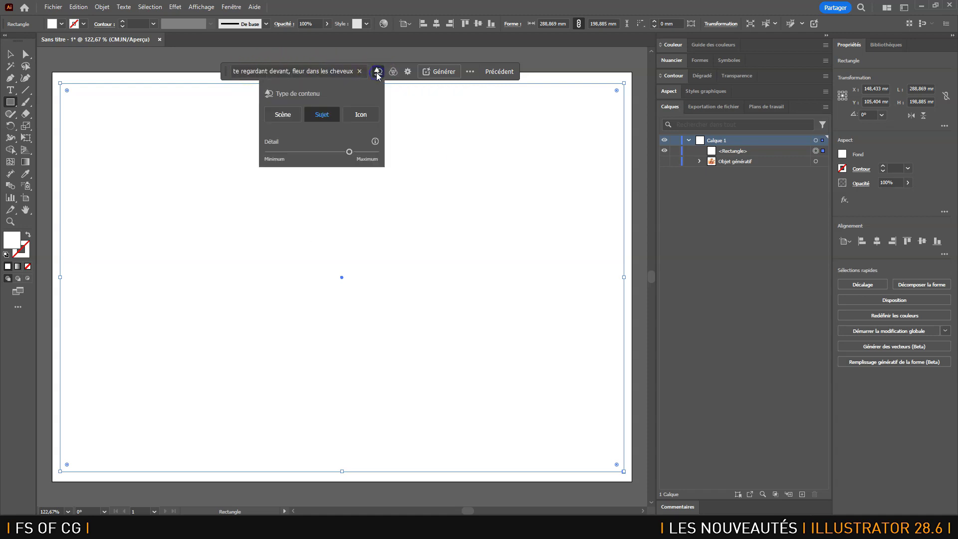
{"action": "left_click", "coordinate": [281, 115]}
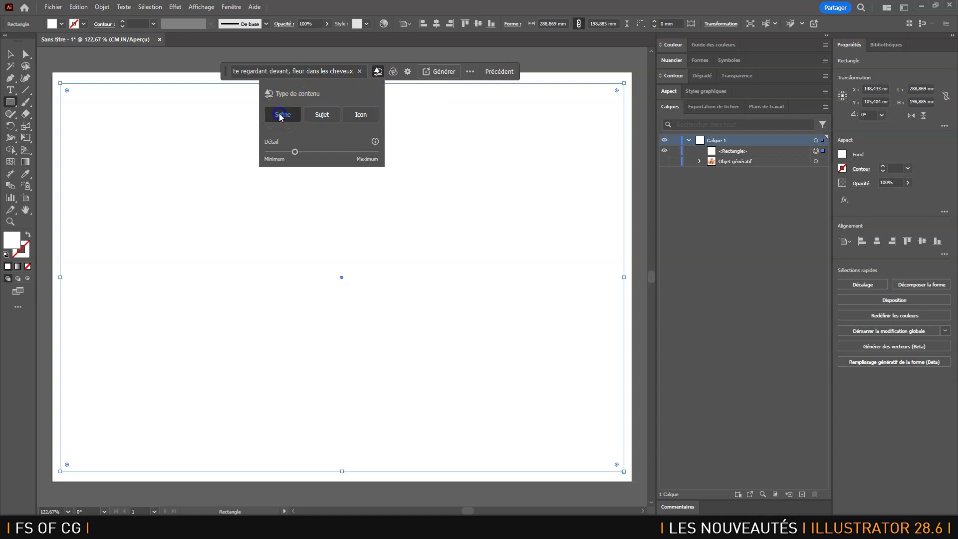
{"action": "left_click_drag", "start_coordinate": [310, 152], "coordinate": [298, 152]}
Step: Open the style reference settings for the rectangle's vector generation
{"action": "left_click", "coordinate": [382, 71]}
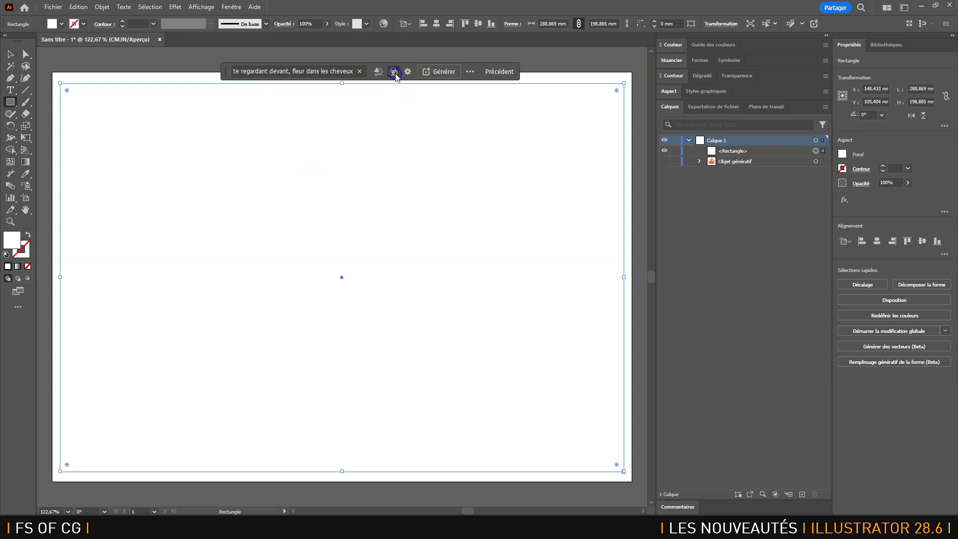
{"action": "mouse_move", "coordinate": [388, 73]}
{"action": "left_click", "coordinate": [392, 73]}
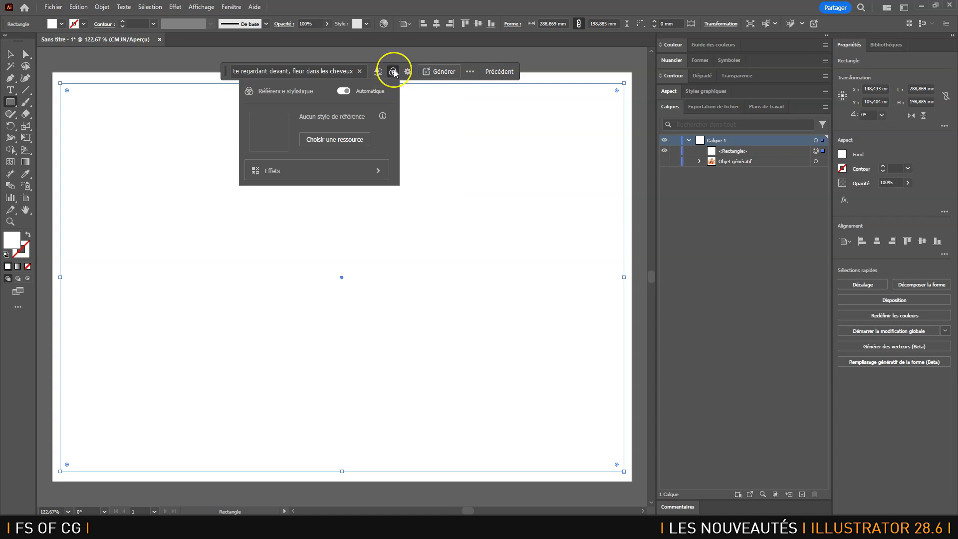
Step: Generate a vector scene in the rectangle from the prompt "guitariste regardant devant, fleur dans les cheveux", using the Tons chauds preset
{"action": "left_click", "coordinate": [393, 73]}
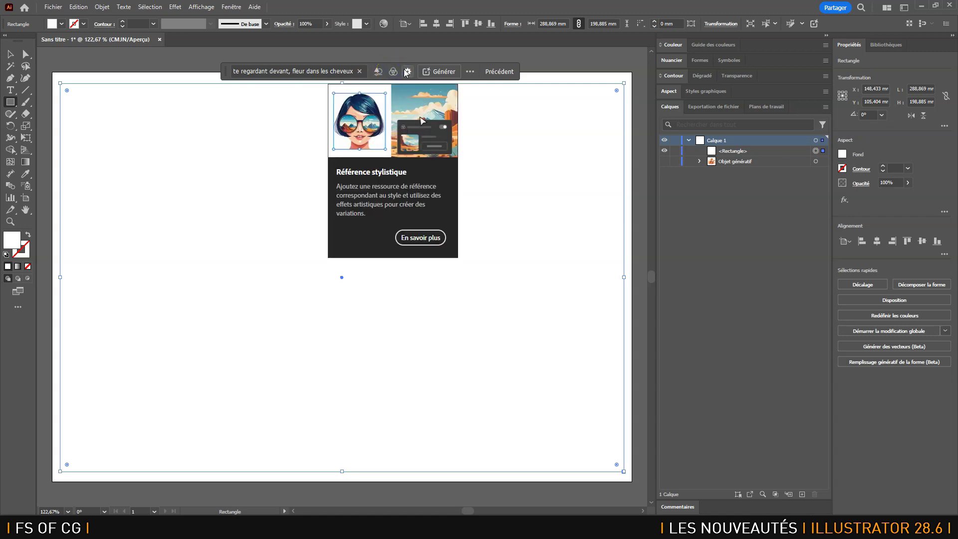
{"action": "left_click", "coordinate": [407, 72]}
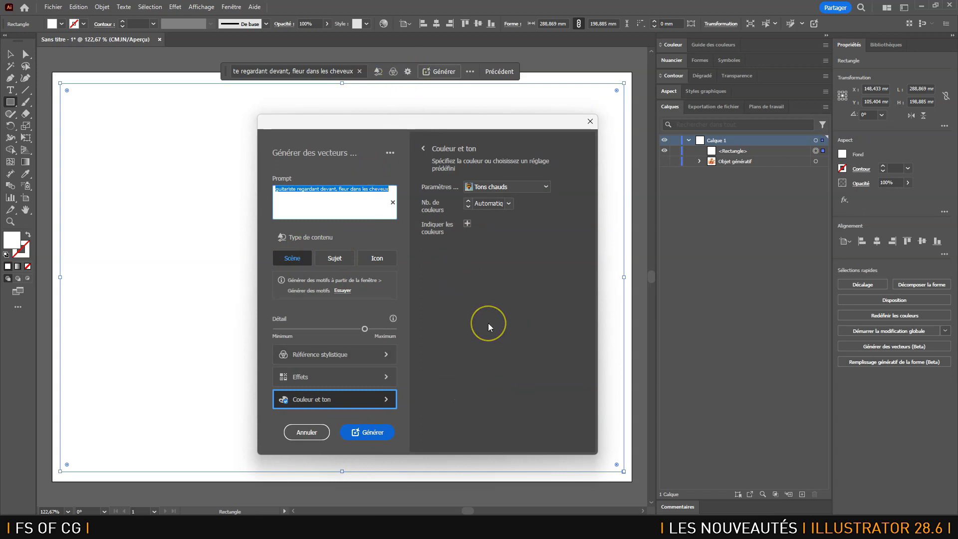
{"action": "left_click", "coordinate": [366, 432]}
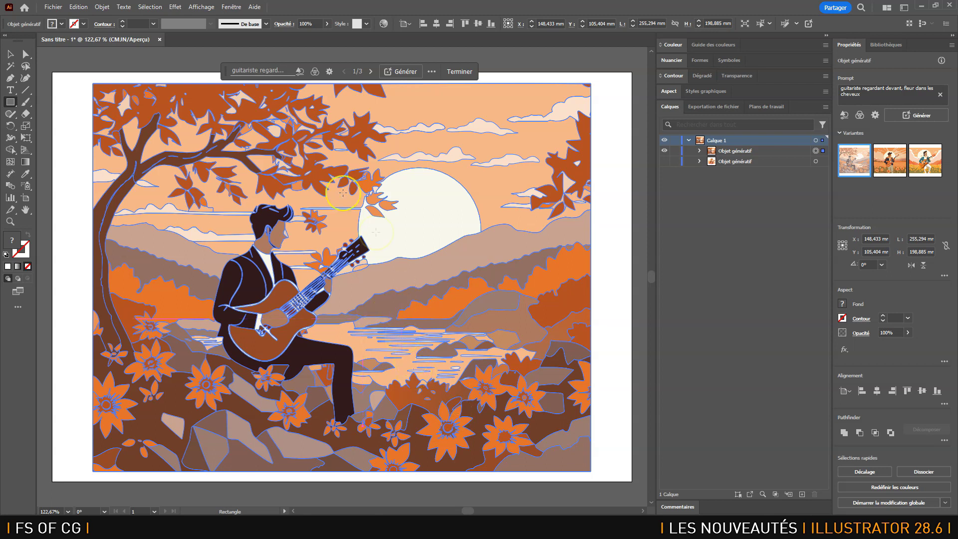
Step: Look through the three generated guitarist scene variations and return to the first one
{"action": "left_click_drag", "start_coordinate": [225, 77], "coordinate": [235, 63]}
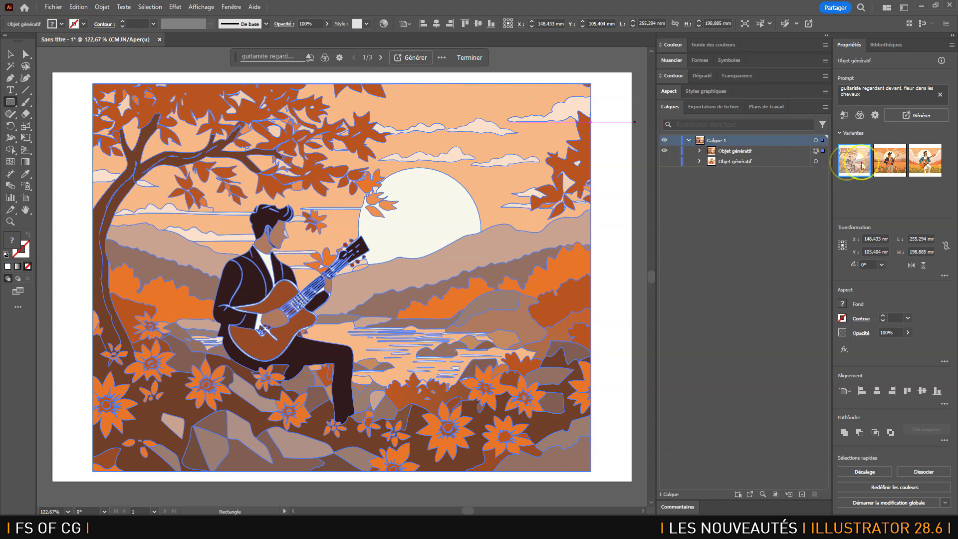
{"action": "left_click", "coordinate": [380, 58]}
{"action": "left_click", "coordinate": [380, 58]}
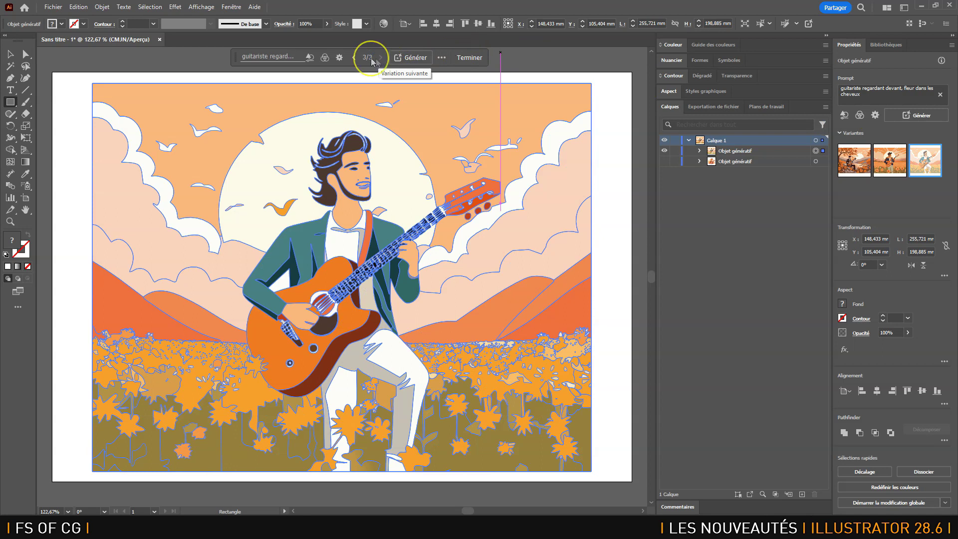
{"action": "left_click", "coordinate": [354, 58]}
{"action": "left_click", "coordinate": [354, 58]}
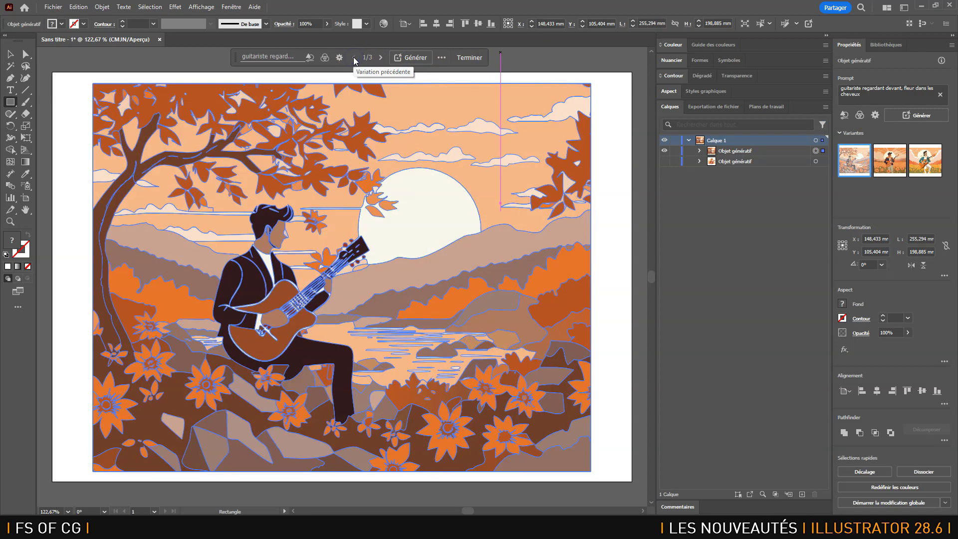
Step: Hide the generated guitarist scene and draw a square of about 132 mm near the middle of the artboard
{"action": "left_click", "coordinate": [664, 151]}
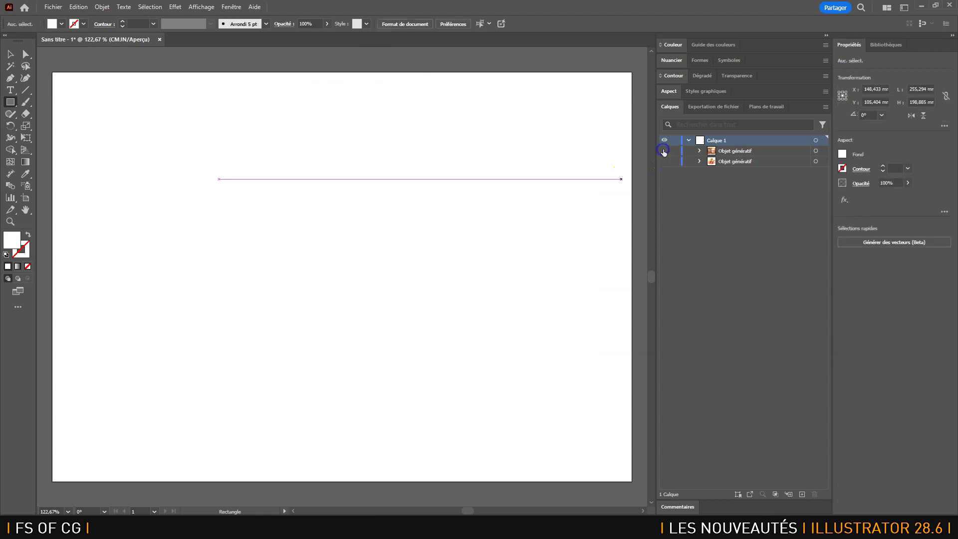
{"action": "left_click", "coordinate": [10, 56]}
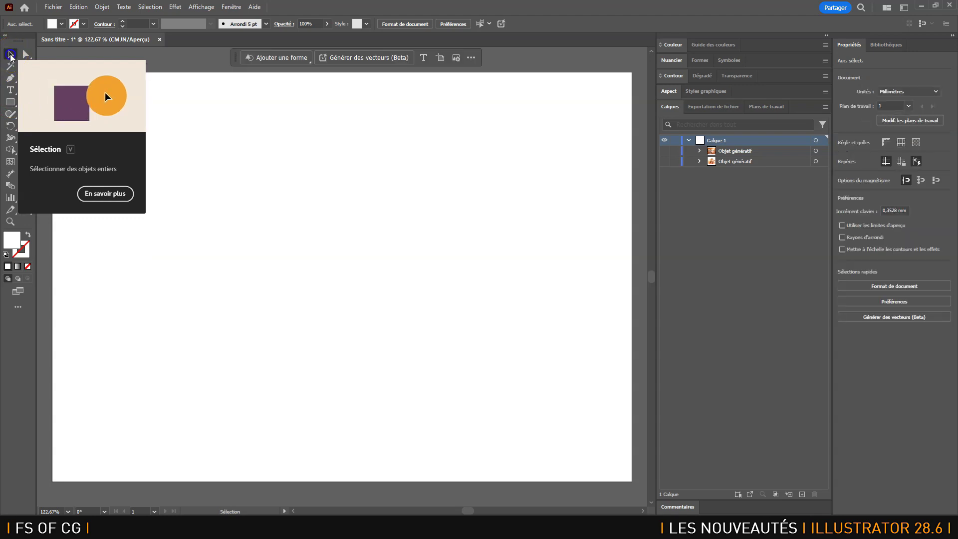
{"action": "left_click", "coordinate": [282, 60]}
{"action": "left_click", "coordinate": [281, 78]}
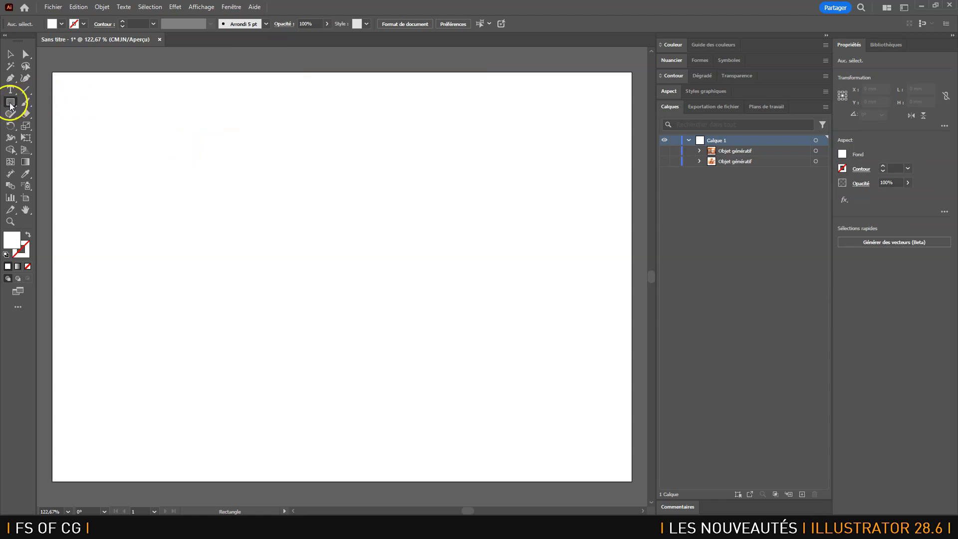
{"action": "left_click_drag", "start_coordinate": [203, 156], "coordinate": [460, 368]}
{"action": "left_click", "coordinate": [17, 50]}
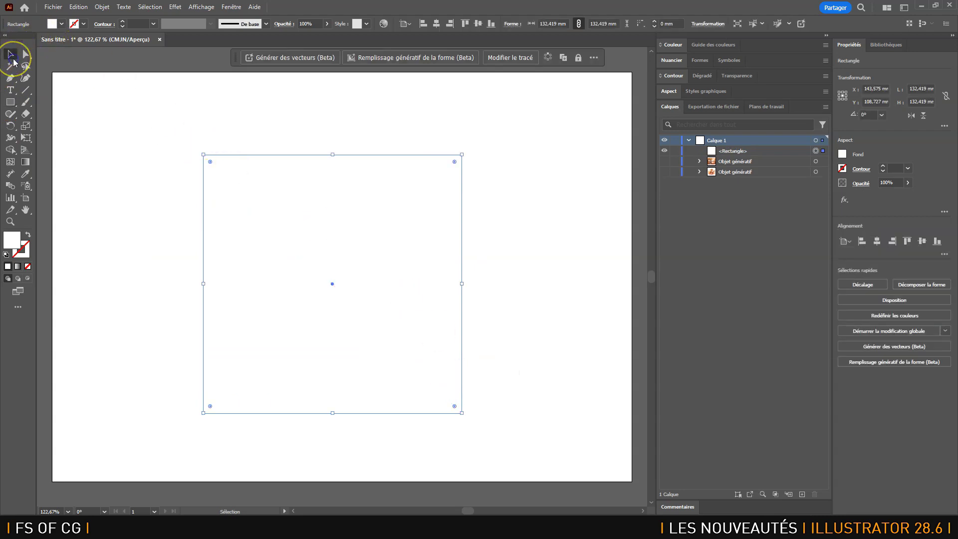
Step: Centre the square horizontally and vertically on the artboard
{"action": "left_click_drag", "start_coordinate": [266, 156], "coordinate": [281, 145]}
{"action": "left_click", "coordinate": [437, 24]}
{"action": "left_click", "coordinate": [478, 23]}
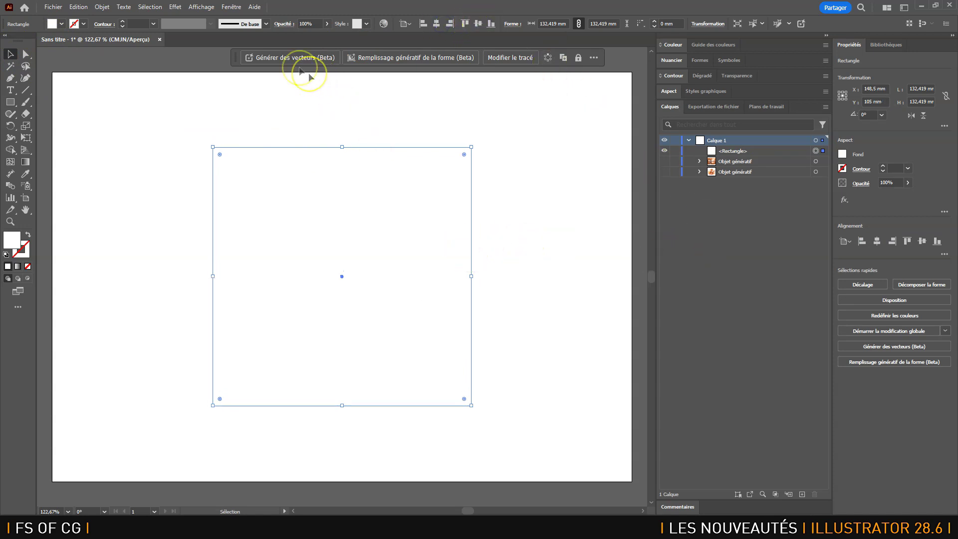
Step: Generate vectors in the square with content type Icon, keeping the prompt "guitariste regardant devant, fleur dans les cheveux" and the Tons chauds preset
{"action": "mouse_move", "coordinate": [298, 58]}
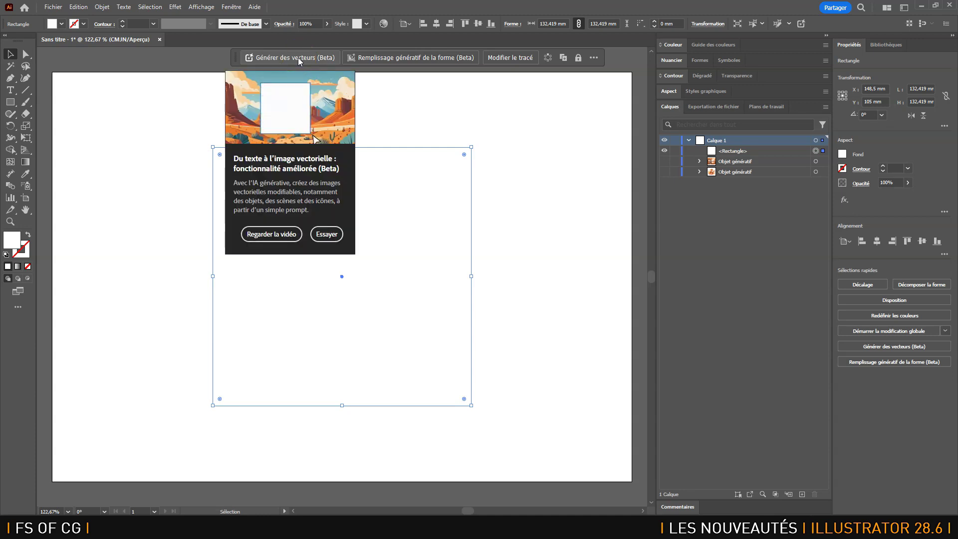
{"action": "left_click", "coordinate": [298, 58]}
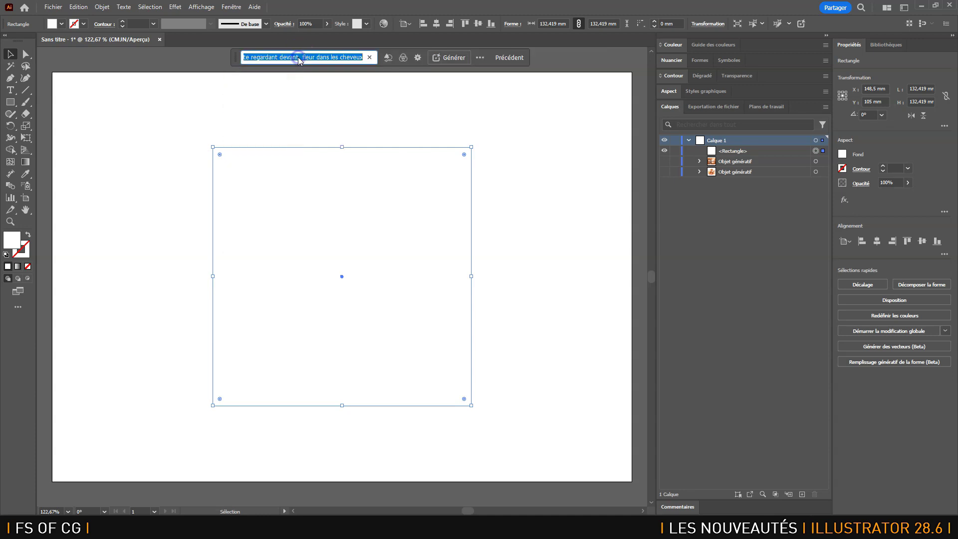
{"action": "left_click", "coordinate": [418, 58]}
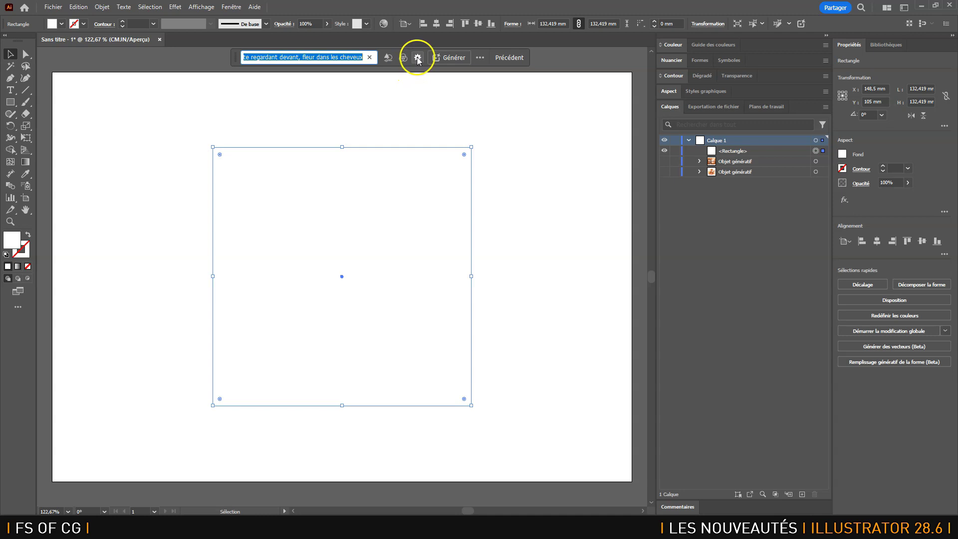
{"action": "left_click", "coordinate": [414, 139]}
{"action": "left_click_drag", "start_coordinate": [414, 135], "coordinate": [484, 132]}
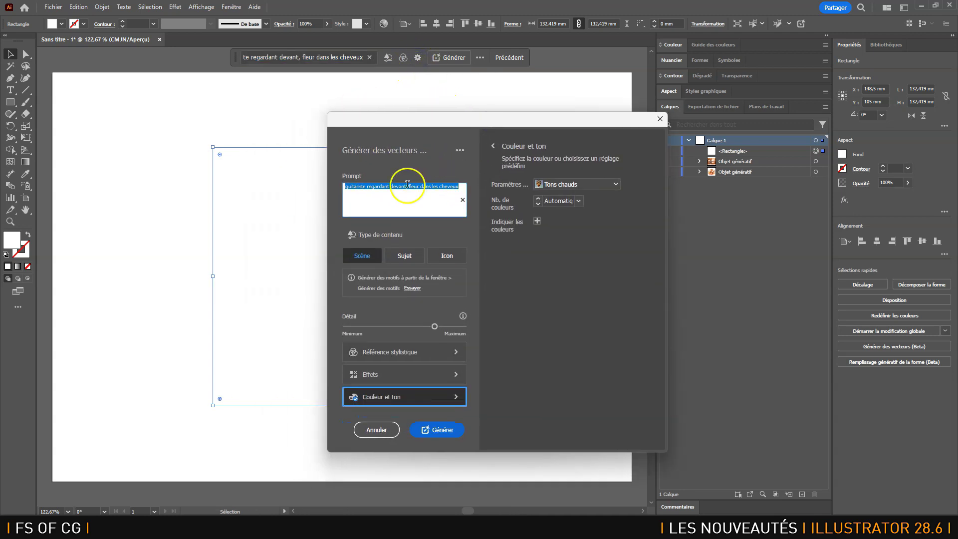
{"action": "left_click", "coordinate": [369, 187]}
{"action": "left_click_drag", "start_coordinate": [369, 187], "coordinate": [401, 194]}
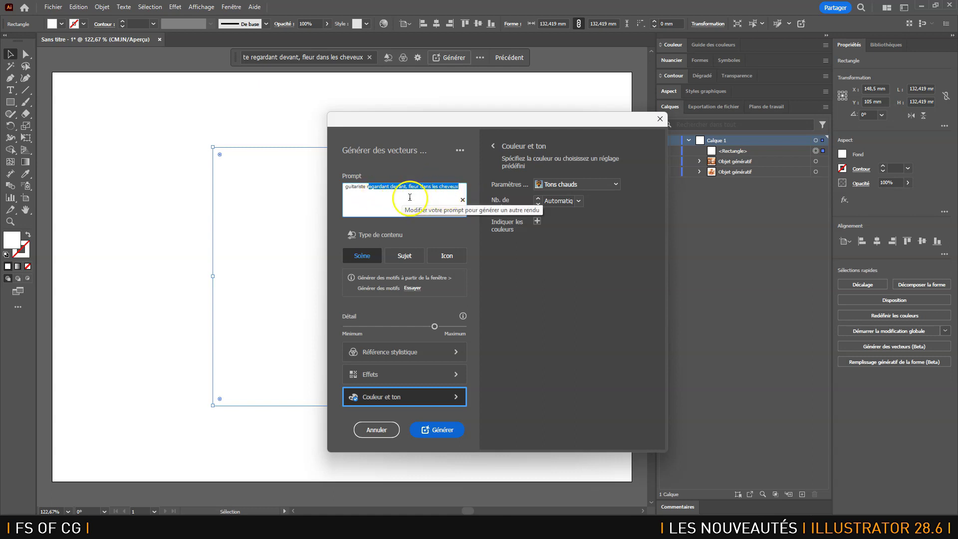
{"action": "left_click", "coordinate": [458, 189]}
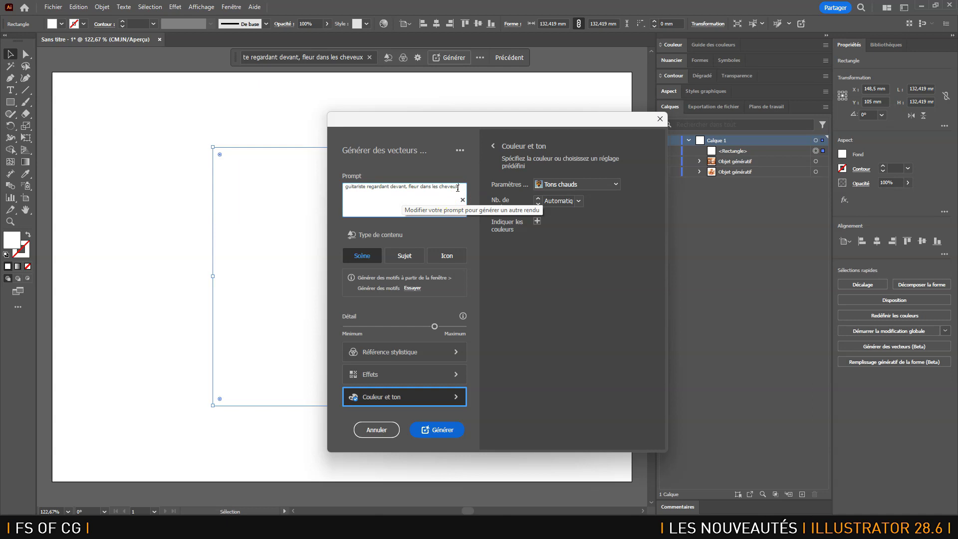
{"action": "left_click", "coordinate": [408, 257]}
{"action": "left_click", "coordinate": [405, 264]}
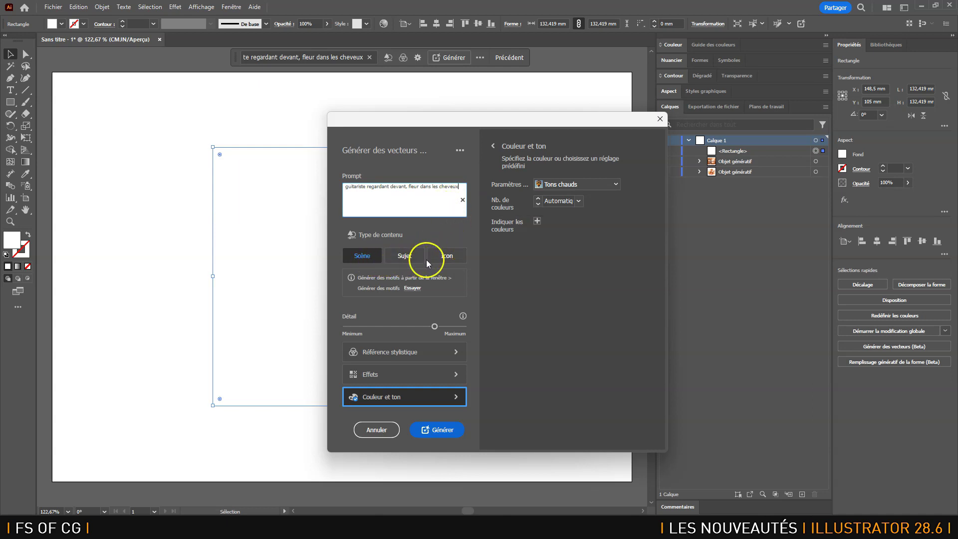
{"action": "left_click", "coordinate": [447, 258]}
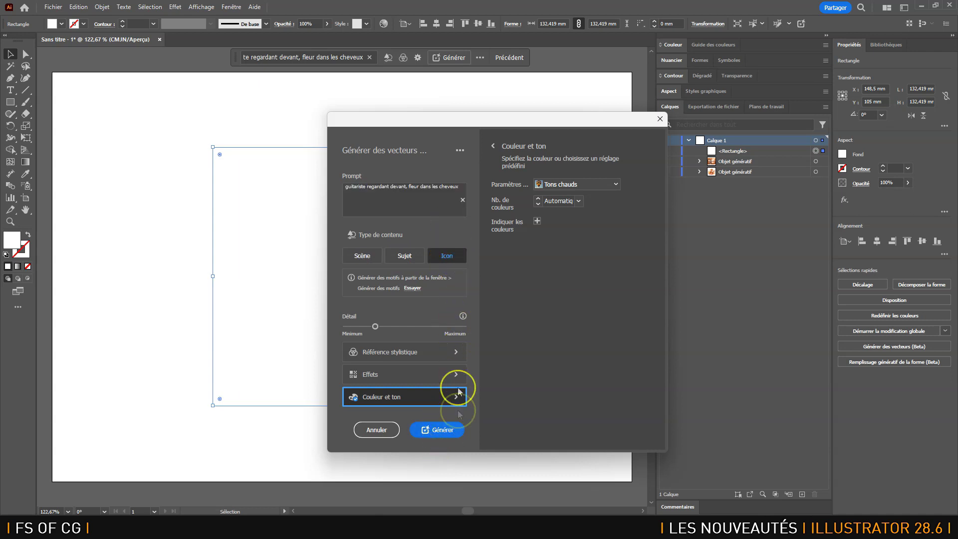
{"action": "left_click", "coordinate": [441, 431]}
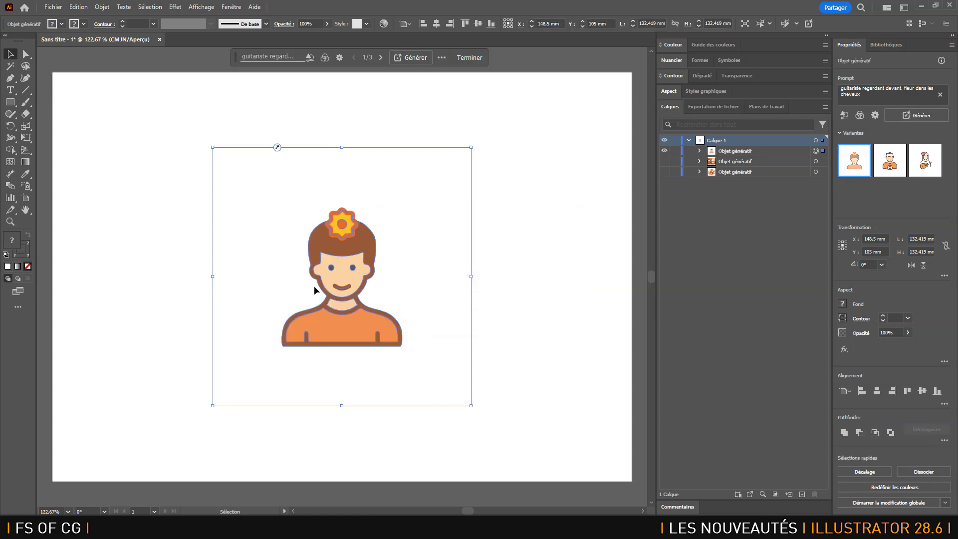
Step: Preview the second icon variant, apply the third one with the flower and guitar, and deselect the artwork
{"action": "left_click", "coordinate": [312, 286]}
{"action": "left_click", "coordinate": [889, 165]}
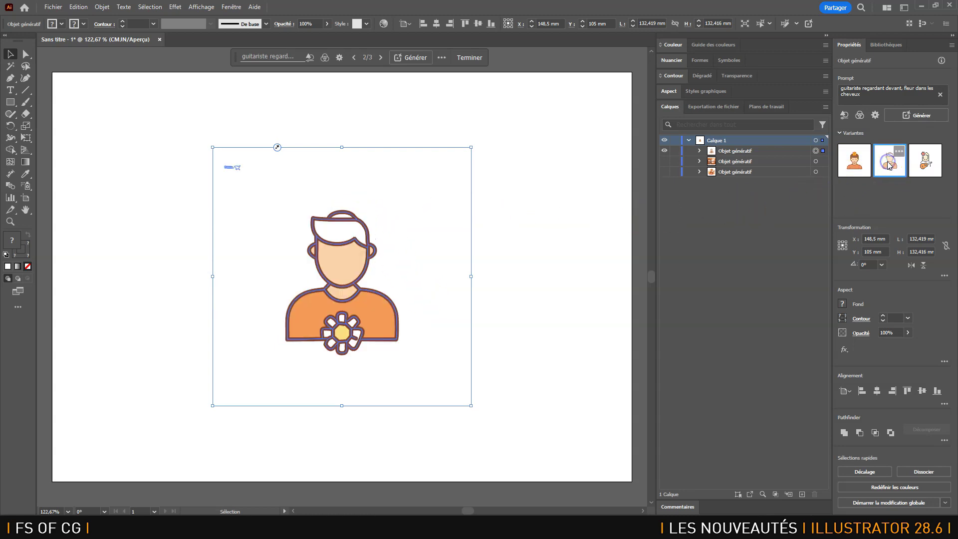
{"action": "left_click", "coordinate": [926, 169]}
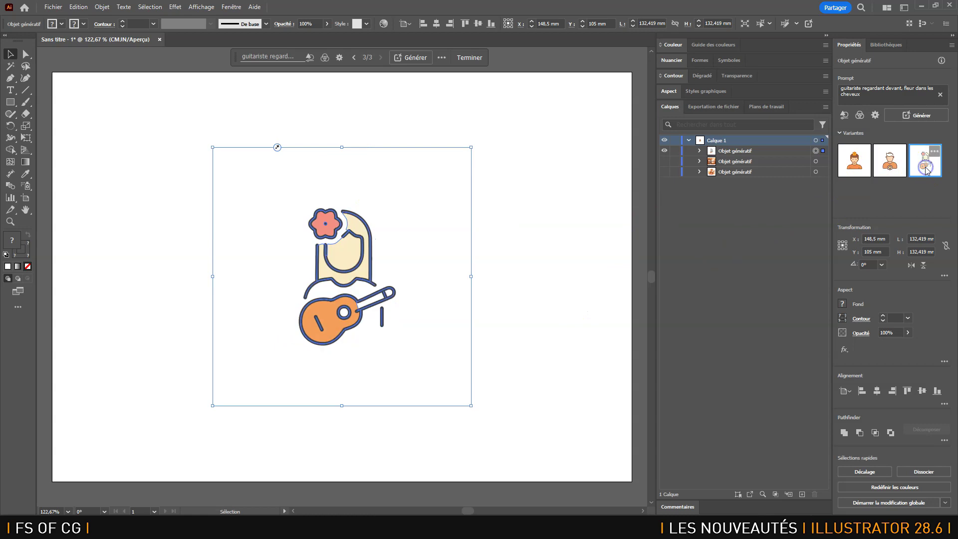
{"action": "left_click", "coordinate": [531, 243]}
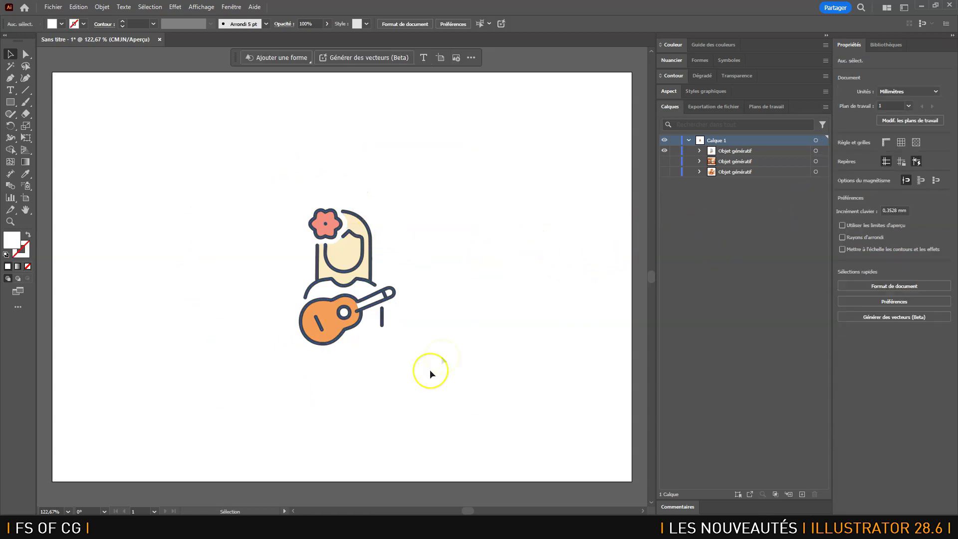
Step: Reopen the vector generation settings for the guitarist icon and raise Détail to Maximum
{"action": "left_click", "coordinate": [816, 151]}
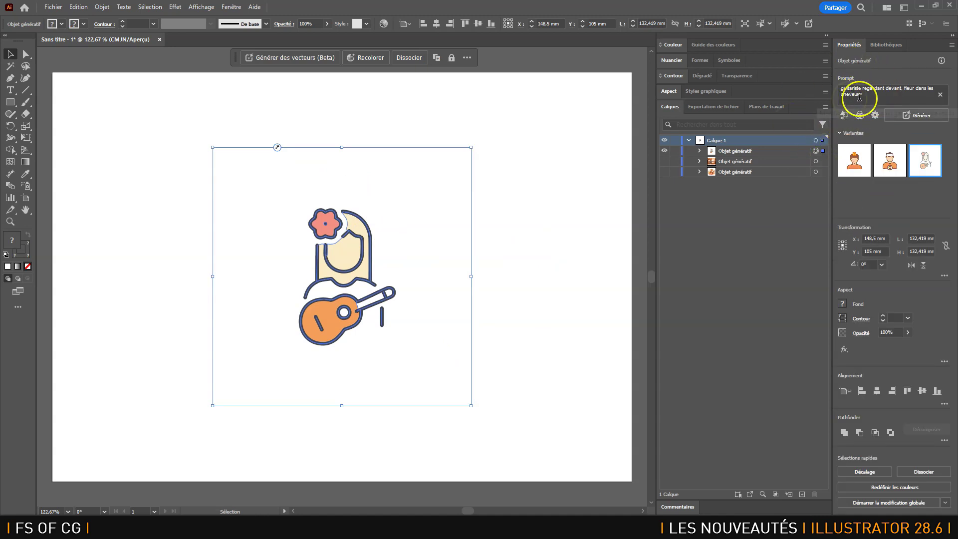
{"action": "left_click", "coordinate": [875, 116]}
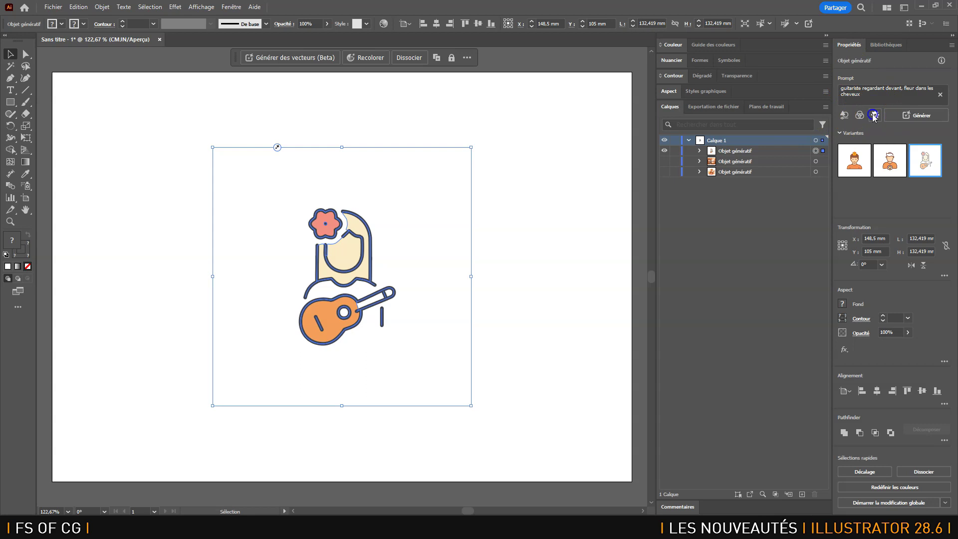
{"action": "left_click_drag", "start_coordinate": [378, 327], "coordinate": [381, 329]}
{"action": "left_click_drag", "start_coordinate": [460, 325], "coordinate": [460, 325]}
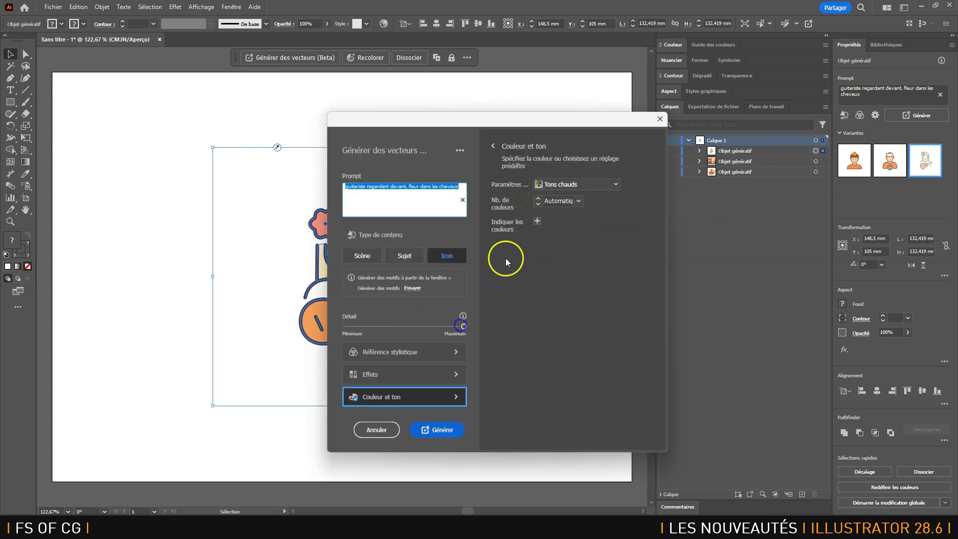
Step: Set the number of colours to 5 and regenerate the guitarist icon
{"action": "left_click_drag", "start_coordinate": [522, 116], "coordinate": [675, 103]}
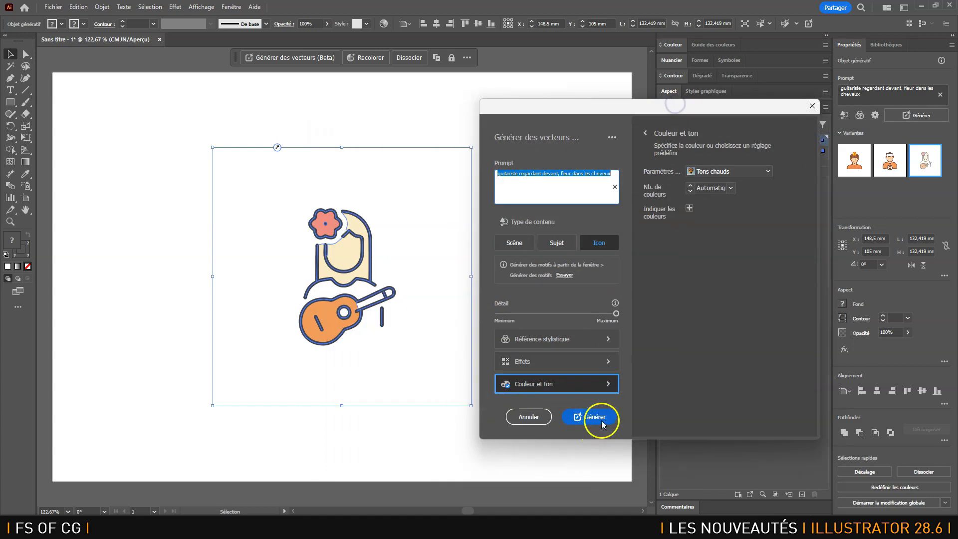
{"action": "left_click", "coordinate": [730, 188]}
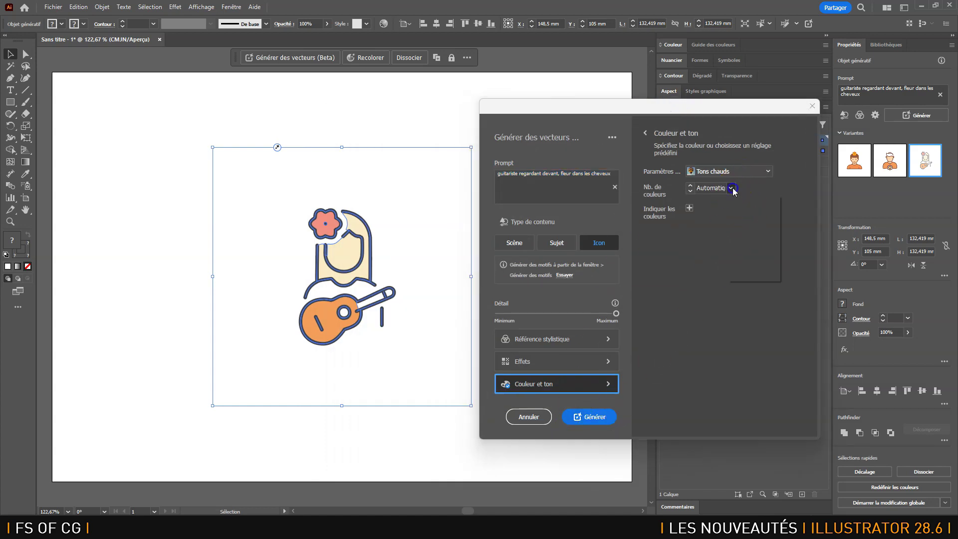
{"action": "left_click", "coordinate": [741, 221]}
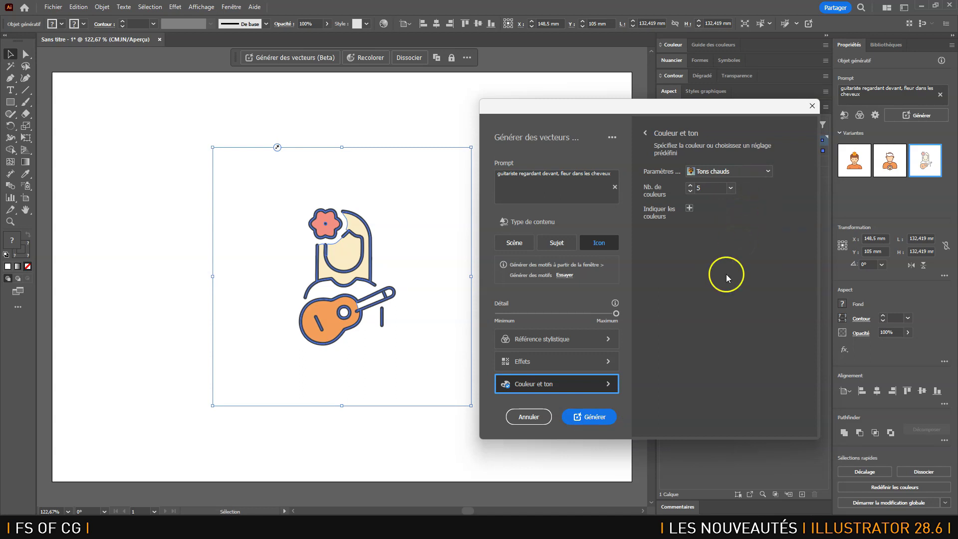
{"action": "left_click", "coordinate": [593, 421]}
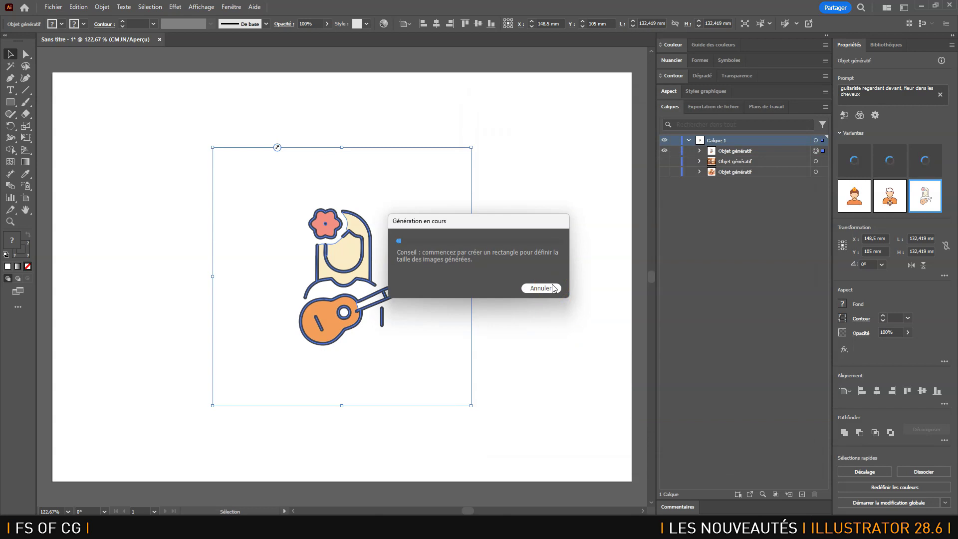
{"action": "left_click_drag", "start_coordinate": [478, 227], "coordinate": [534, 62]}
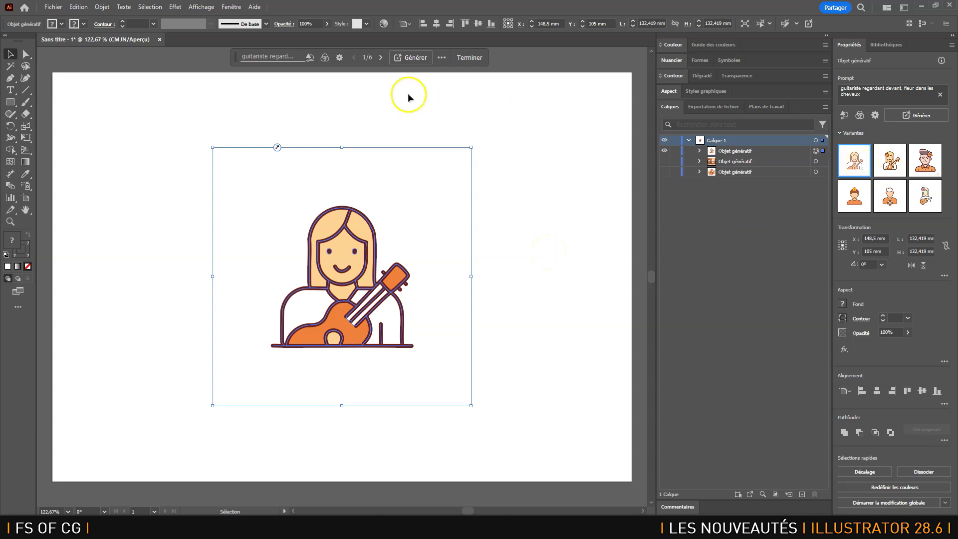
Step: Compare the newly generated icon variations and keep the second one, the long-haired guitarist with a flower
{"action": "left_click", "coordinate": [380, 58]}
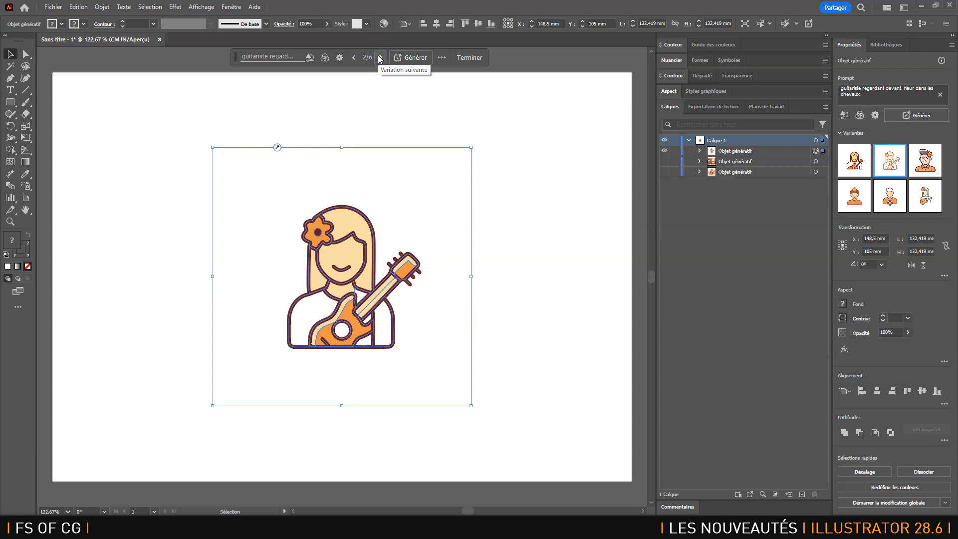
{"action": "left_click", "coordinate": [380, 58]}
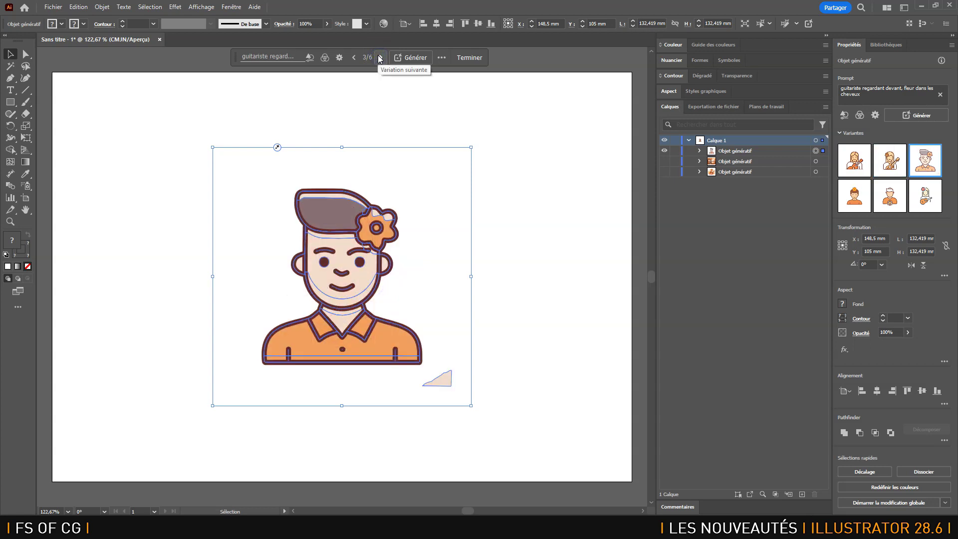
{"action": "left_click", "coordinate": [352, 59]}
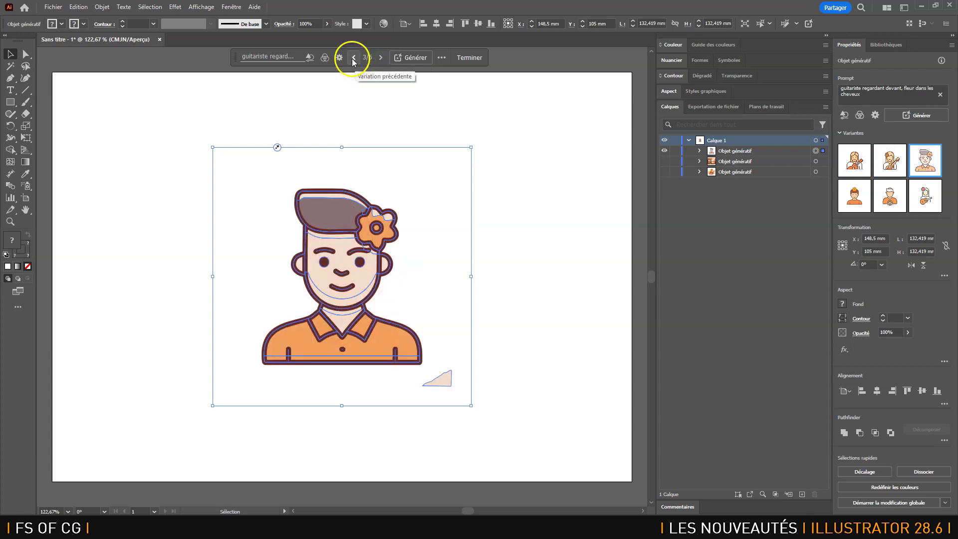
{"action": "left_click", "coordinate": [354, 58]}
{"action": "mouse_move", "coordinate": [853, 156]}
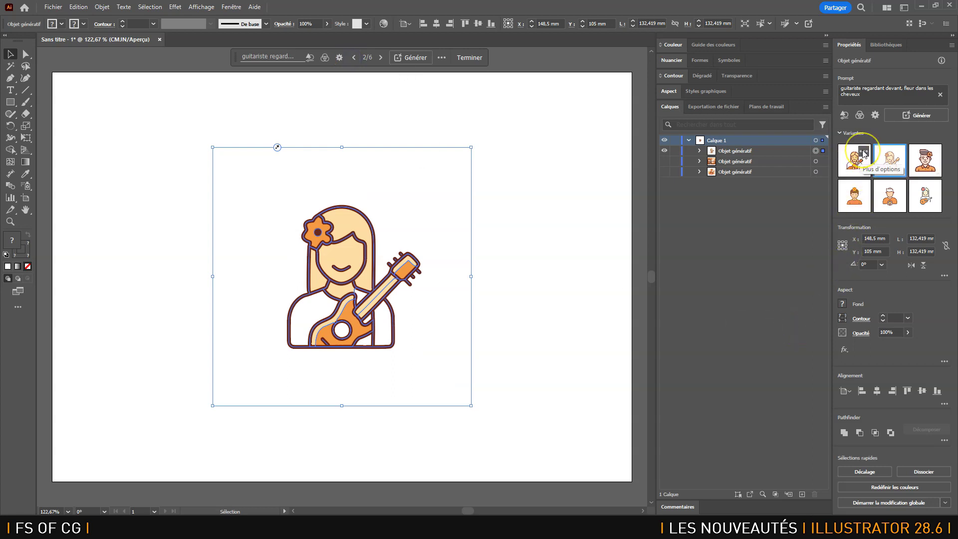
Step: Look through the variant options, view the poor-quality feedback form for the third variant and cancel it
{"action": "left_click", "coordinate": [864, 151]}
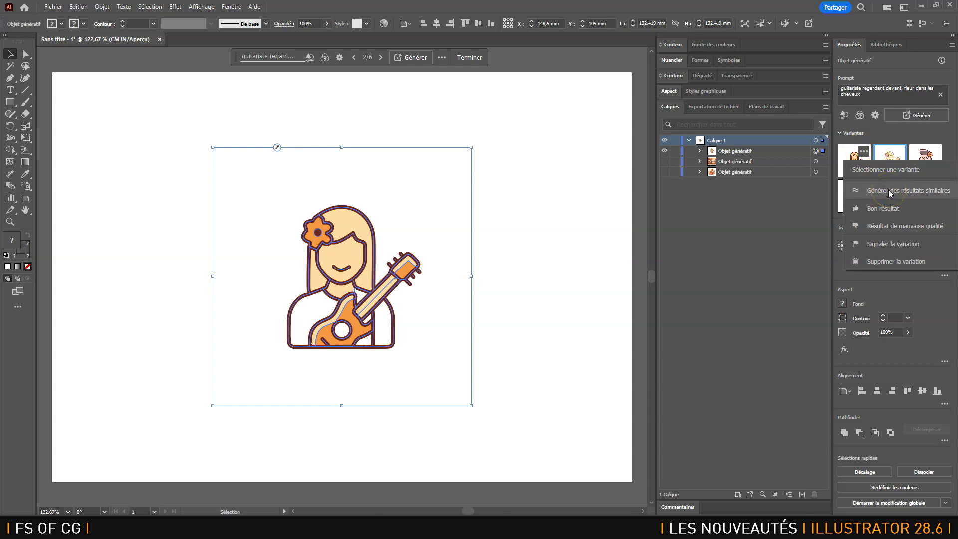
{"action": "left_click", "coordinate": [894, 206]}
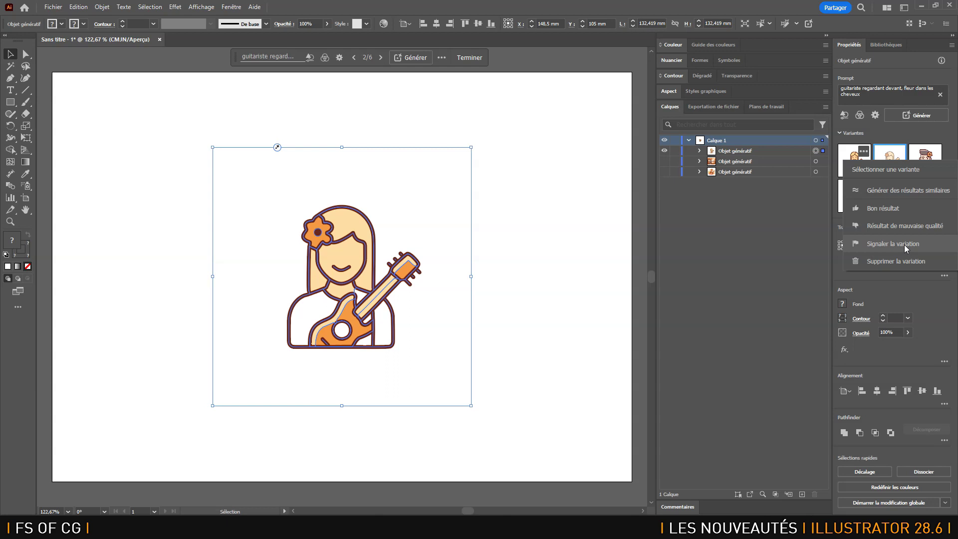
{"action": "left_click", "coordinate": [908, 180]}
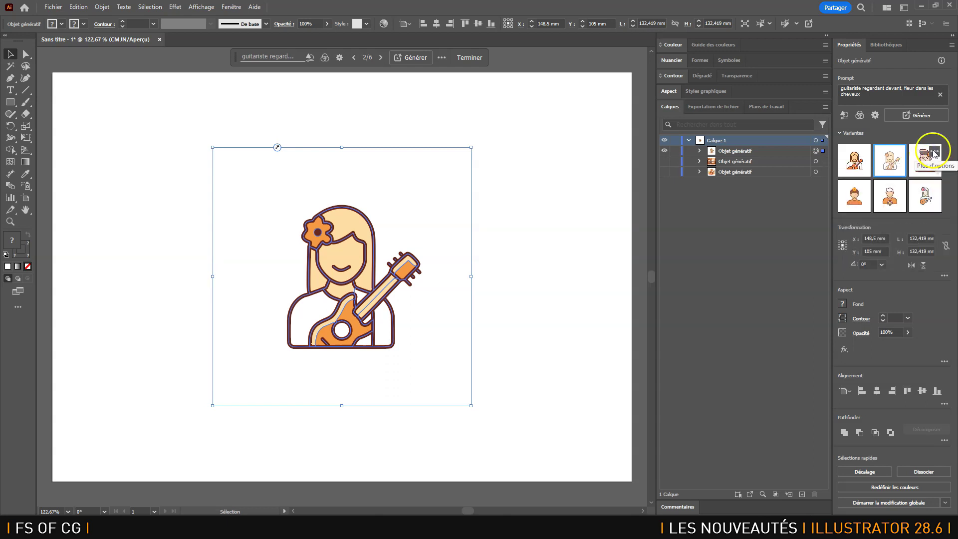
{"action": "left_click", "coordinate": [933, 152]}
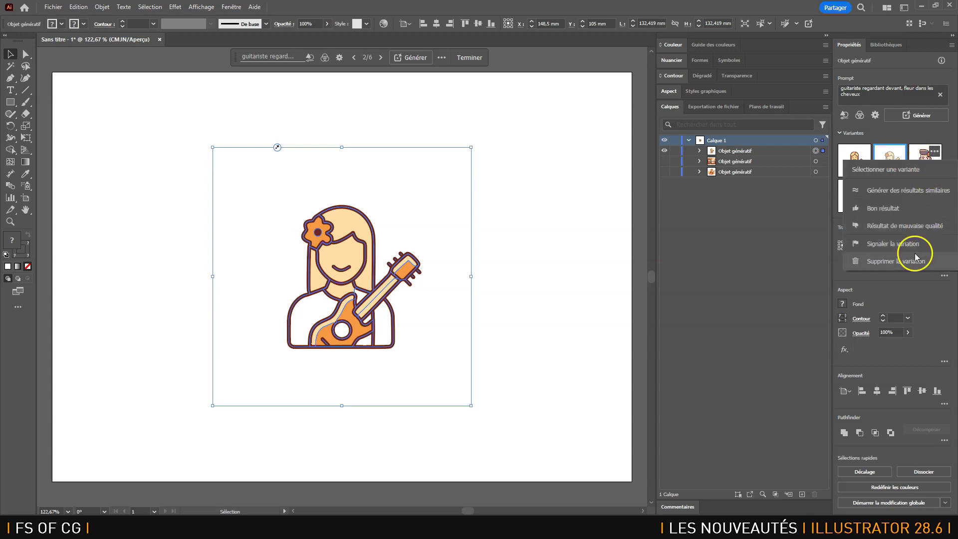
{"action": "left_click", "coordinate": [907, 225]}
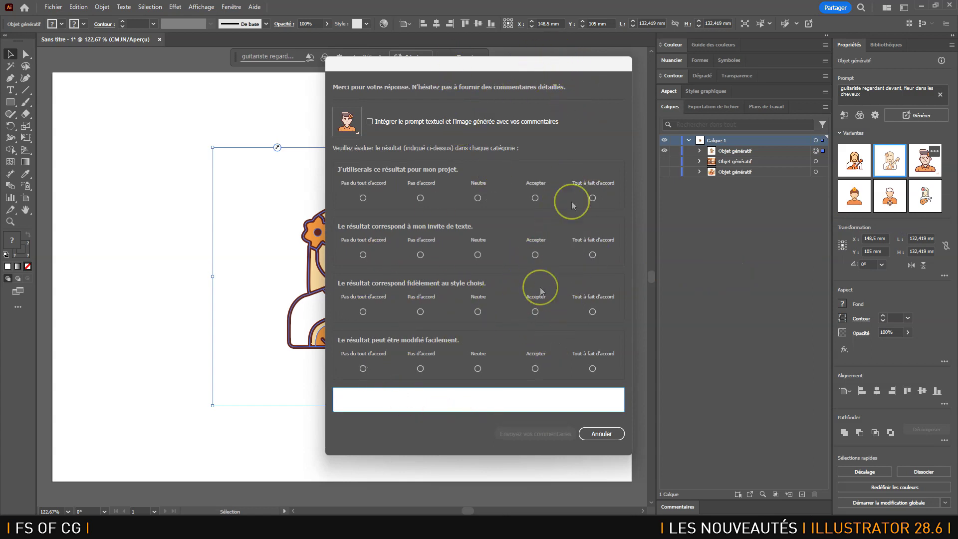
{"action": "left_click", "coordinate": [601, 434]}
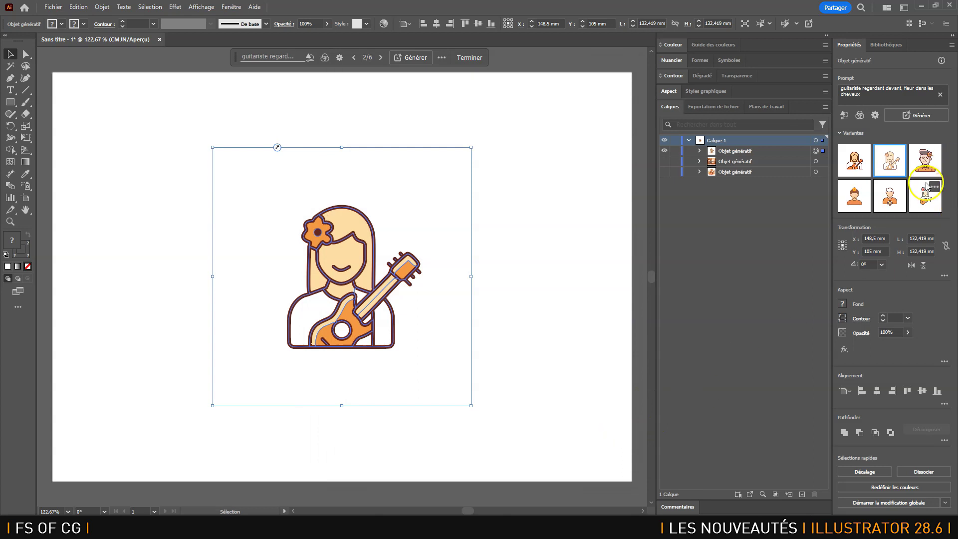
Step: Delete three unwanted icon variants: the man with a cap, the next figure without a guitar, and the man with a chest flower
{"action": "left_click", "coordinate": [934, 151]}
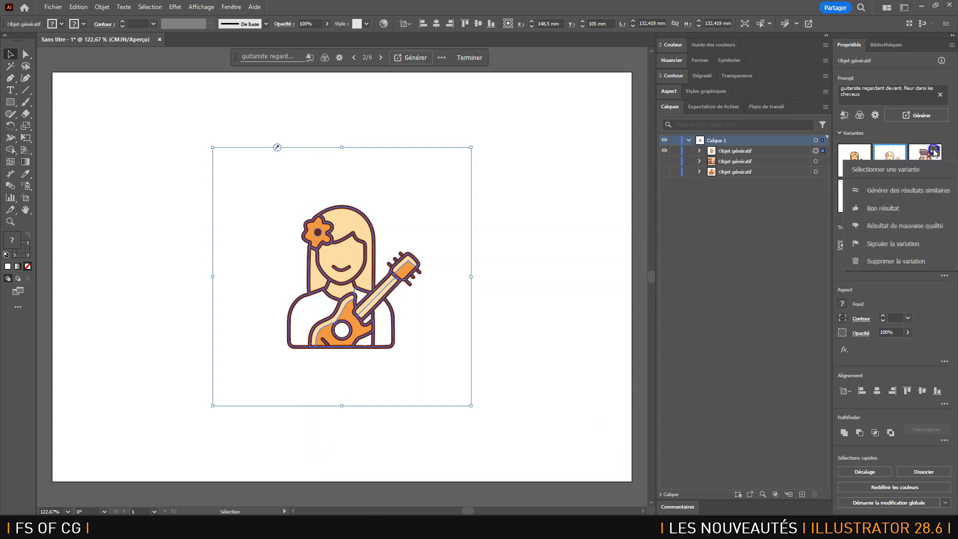
{"action": "left_click", "coordinate": [904, 263]}
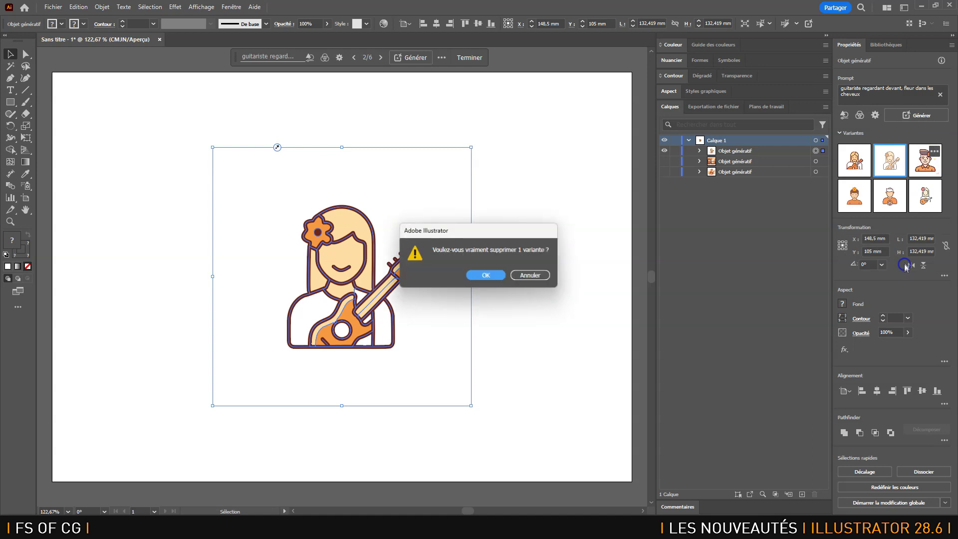
{"action": "left_click", "coordinate": [486, 275]}
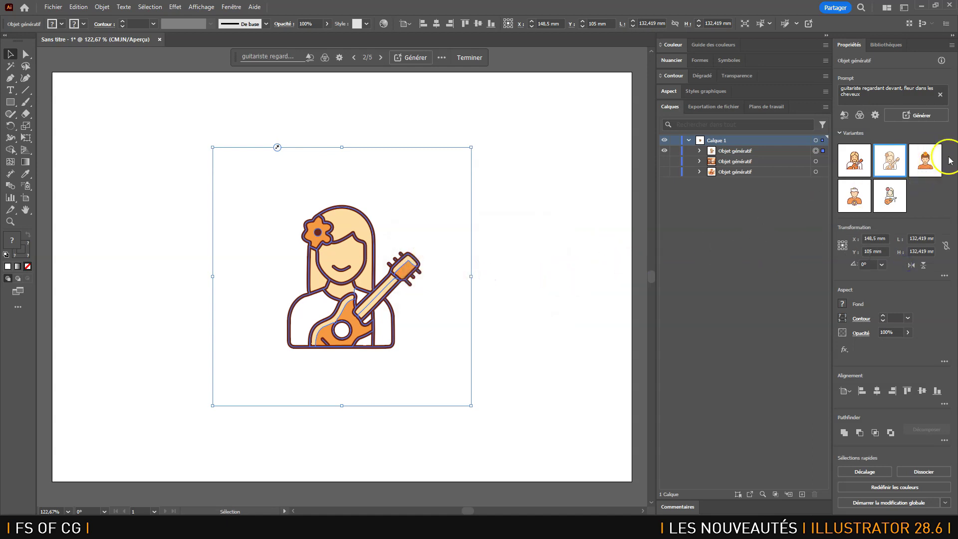
{"action": "left_click", "coordinate": [934, 151]}
{"action": "left_click", "coordinate": [892, 261]}
{"action": "left_click", "coordinate": [492, 275]}
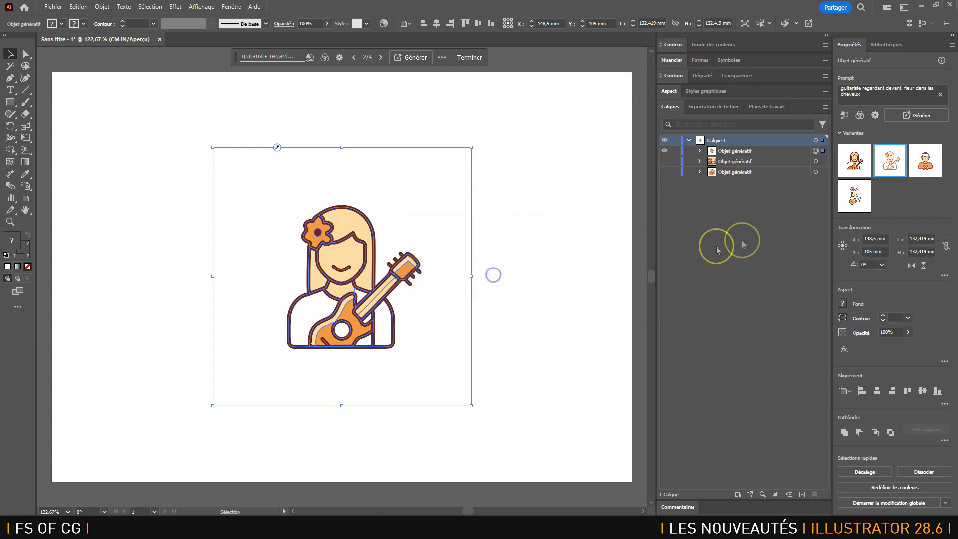
{"action": "left_click", "coordinate": [930, 162]}
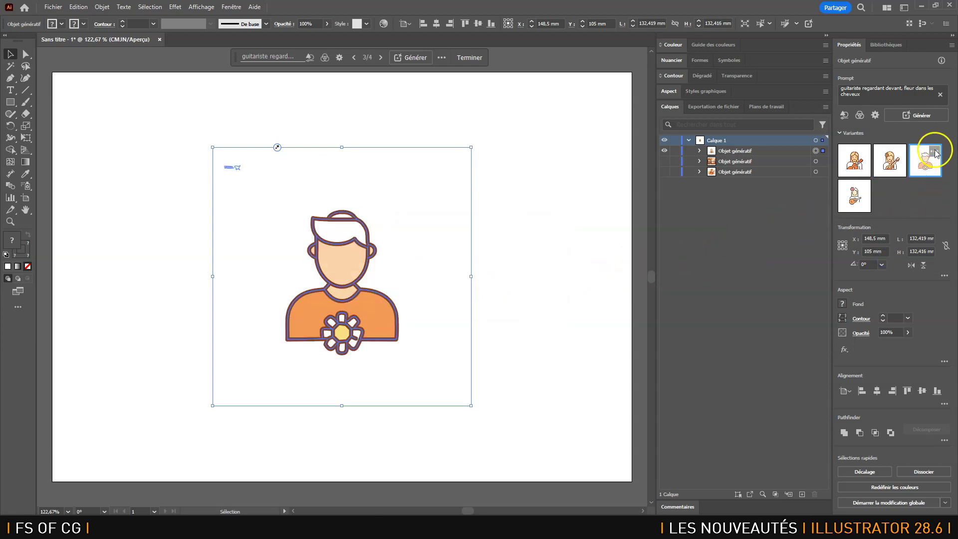
{"action": "left_click", "coordinate": [935, 151]}
{"action": "left_click", "coordinate": [898, 260]}
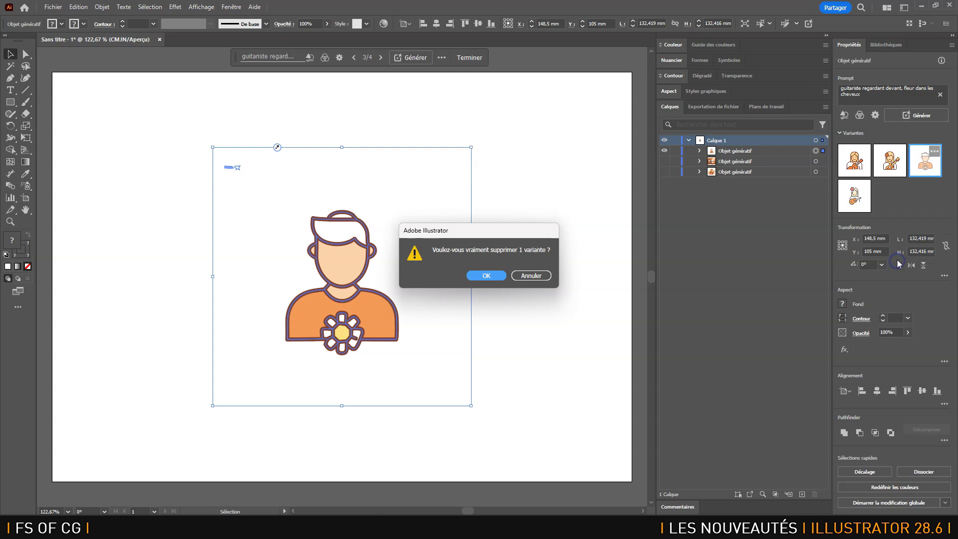
{"action": "left_click", "coordinate": [495, 275]}
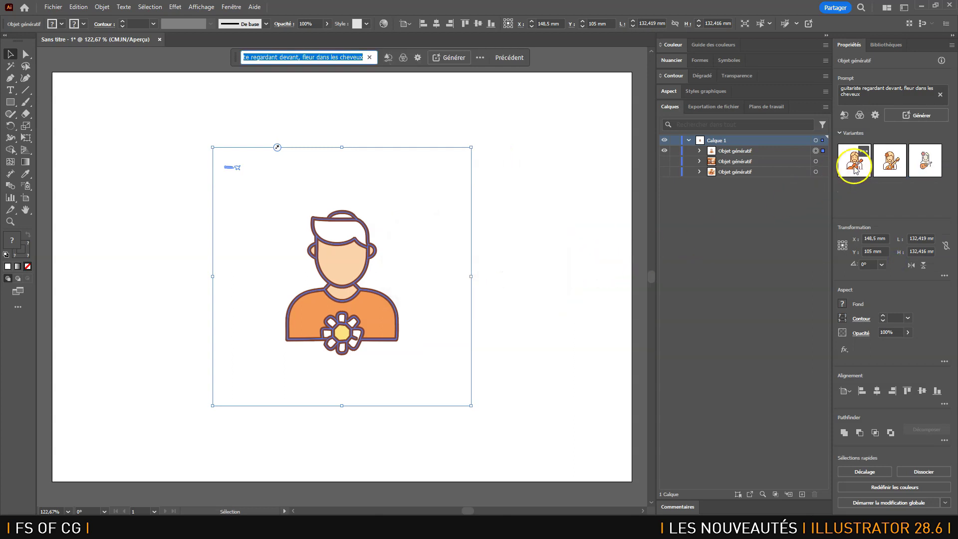
Step: Compare the three remaining variants, apply the third one with the pink flower and orange guitar, and deselect the artwork
{"action": "left_click", "coordinate": [855, 165]}
{"action": "left_click", "coordinate": [890, 162]}
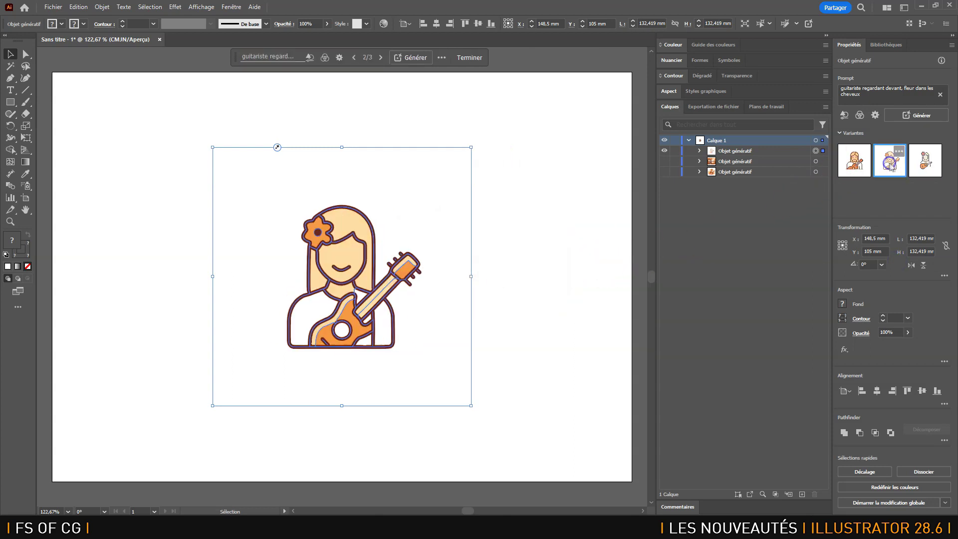
{"action": "left_click", "coordinate": [928, 167]}
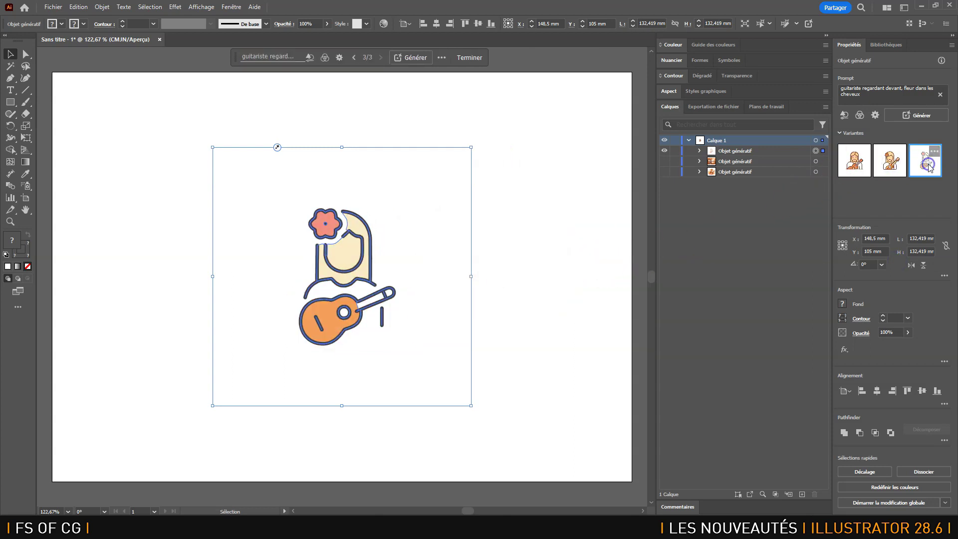
{"action": "left_click", "coordinate": [259, 122]}
{"action": "mouse_move", "coordinate": [339, 62]}
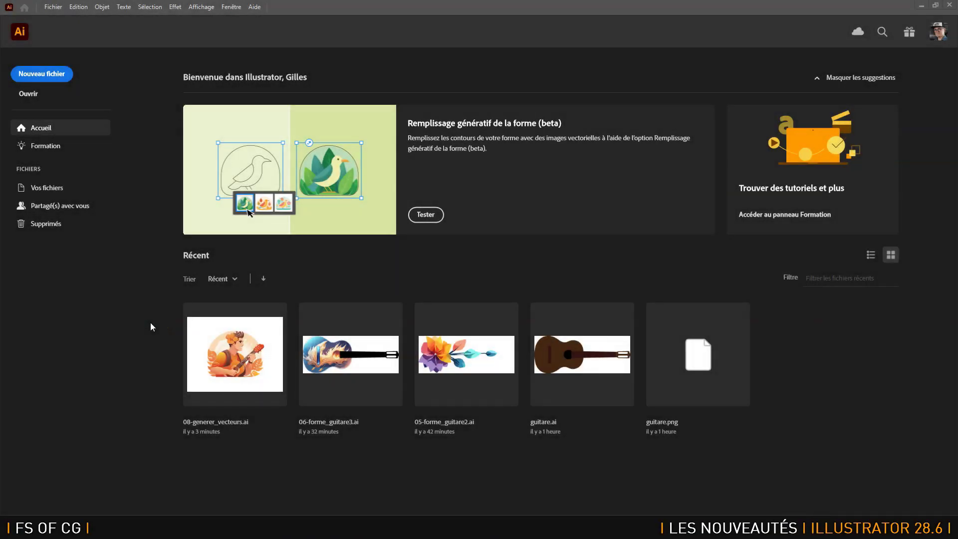
Step: Create a new landscape A4 document of 297 × 210 mm and draw a square about 125.5 mm wide on it
{"action": "left_click", "coordinate": [51, 75]}
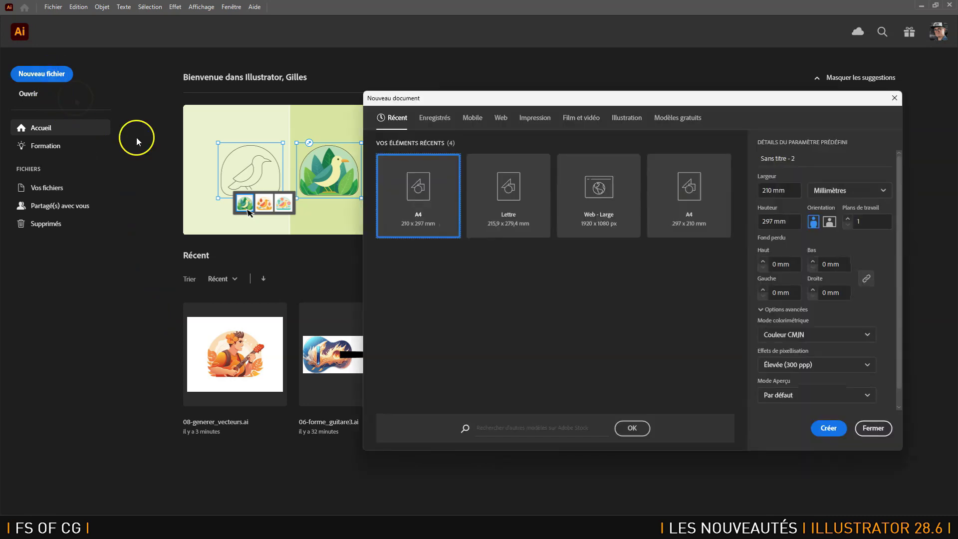
{"action": "left_click", "coordinate": [830, 224]}
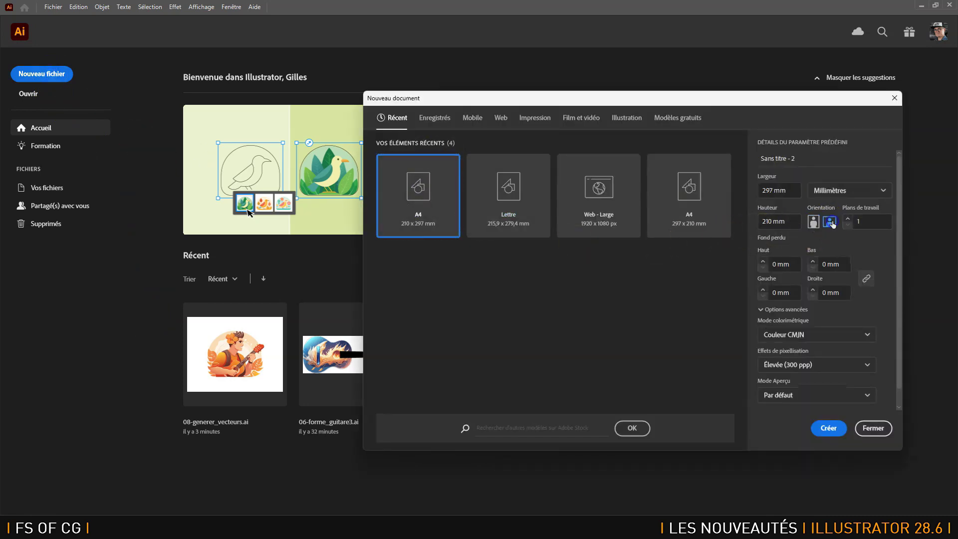
{"action": "left_click", "coordinate": [829, 429]}
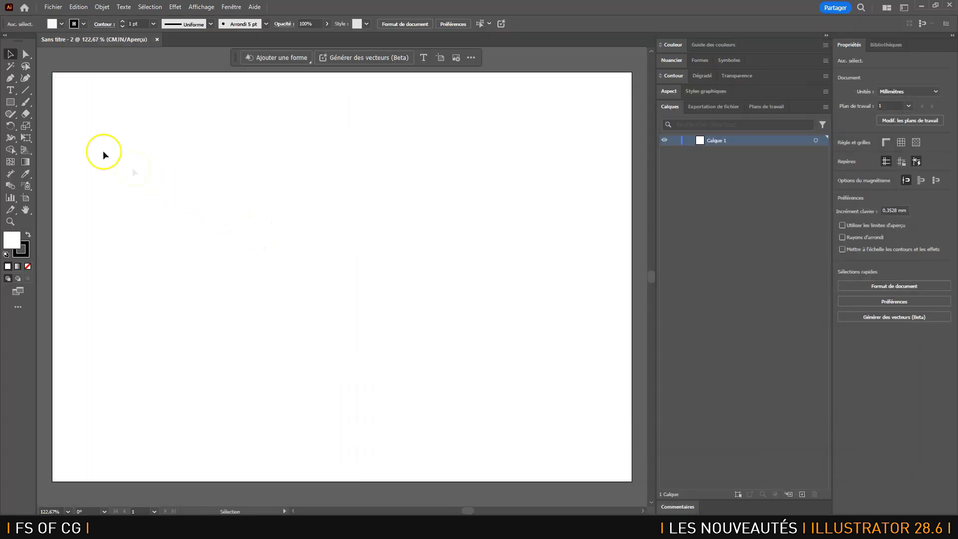
{"action": "left_click", "coordinate": [10, 102]}
{"action": "left_click_drag", "start_coordinate": [198, 150], "coordinate": [442, 381]}
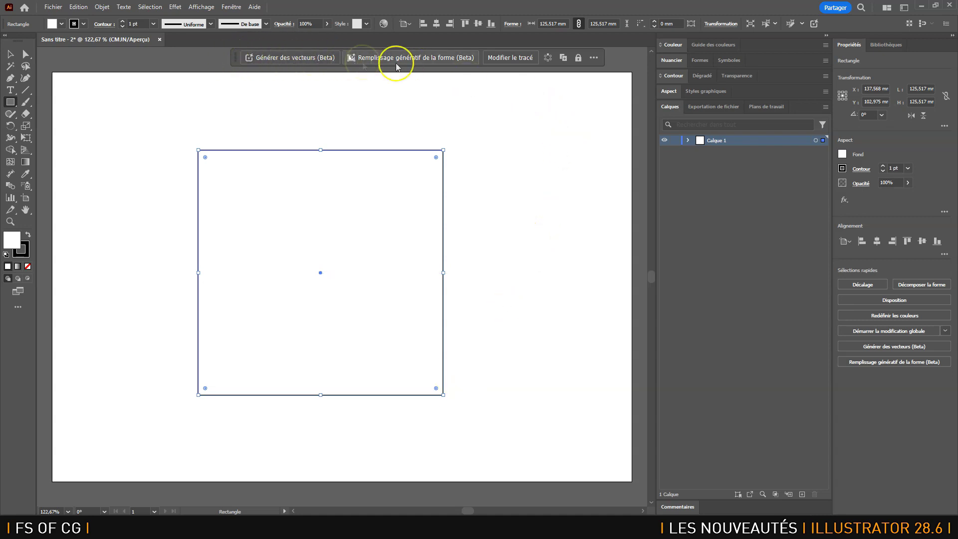
Step: Open Générer des motifs (Beta), place it beside the square and enter the prompt "motos multicolores"
{"action": "left_click", "coordinate": [231, 7]}
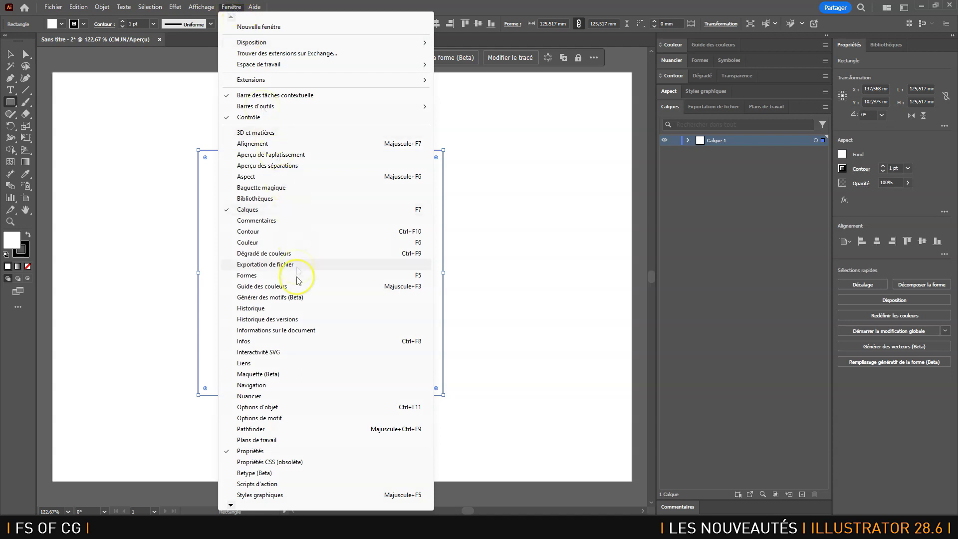
{"action": "left_click", "coordinate": [278, 298]}
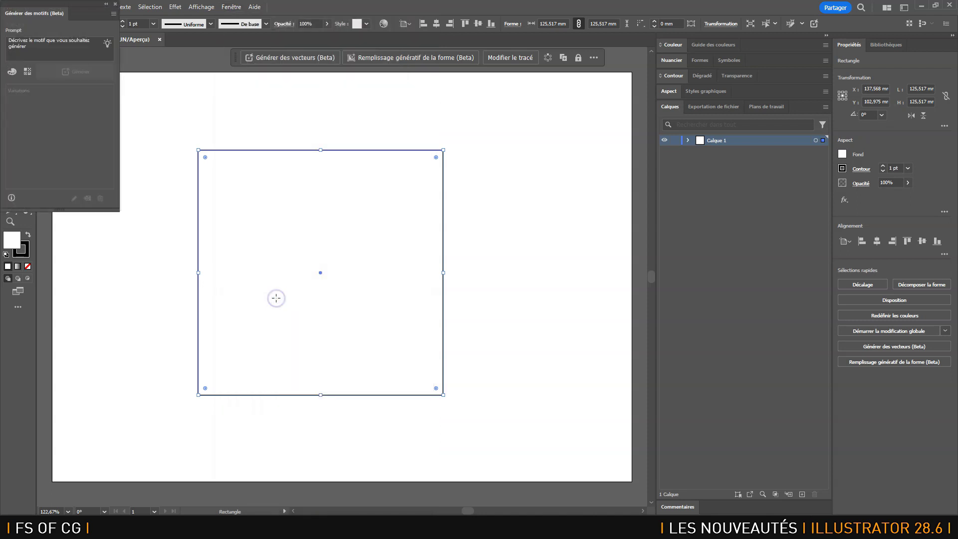
{"action": "left_click_drag", "start_coordinate": [63, 7], "coordinate": [560, 139]}
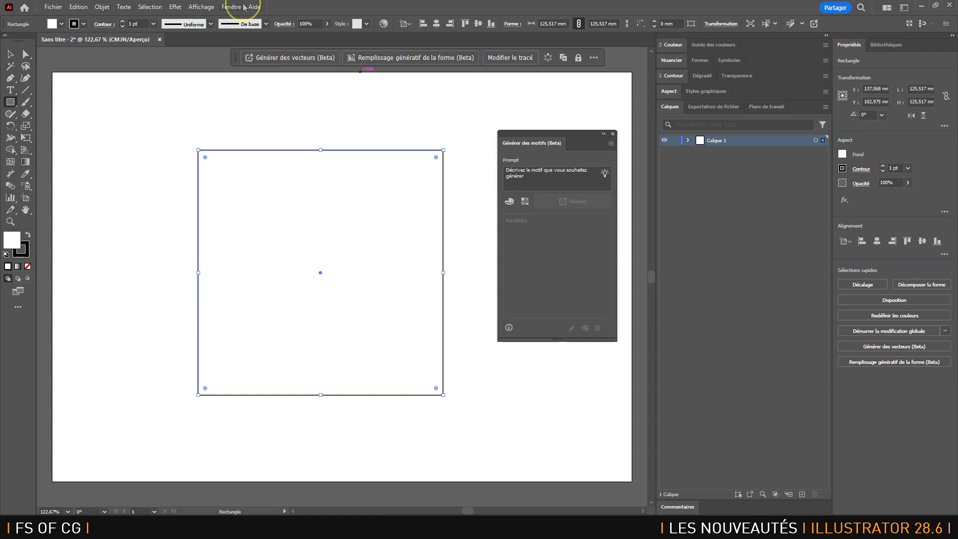
{"action": "left_click", "coordinate": [521, 169]}
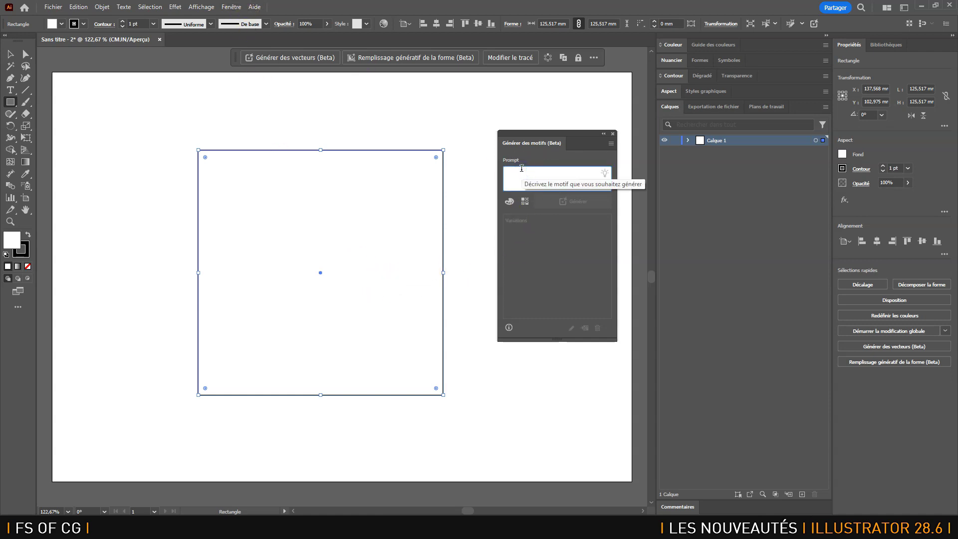
{"action": "type", "text": "motos"}
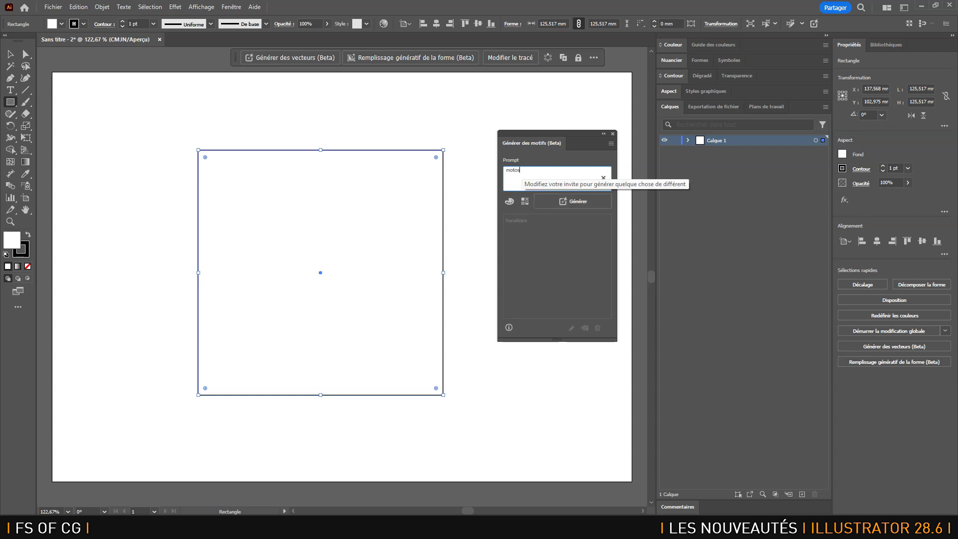
{"action": "type", "text": " multicolores"}
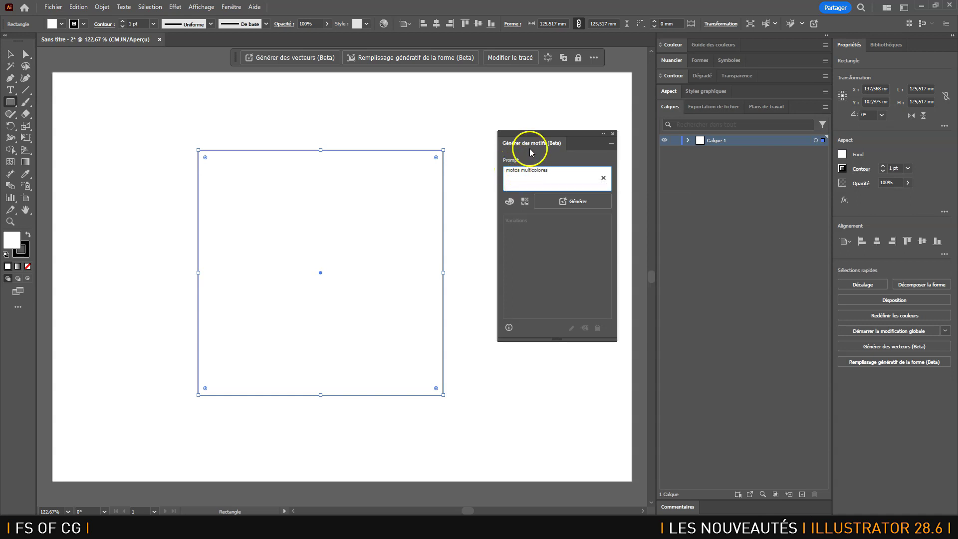
{"action": "left_click", "coordinate": [553, 171]}
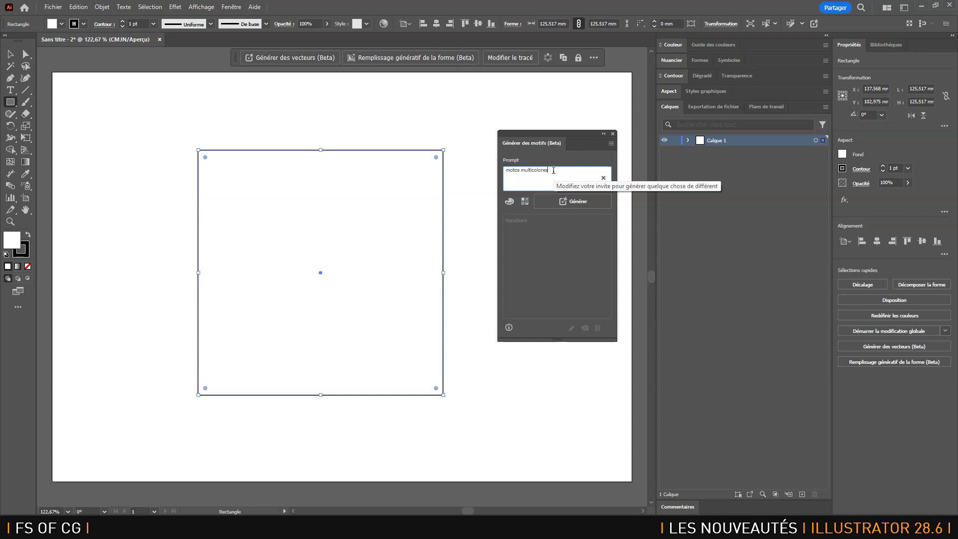
Step: Set the pattern's colour preset to Couleurs vives and keep the number of colours on Automatique
{"action": "left_click", "coordinate": [509, 204]}
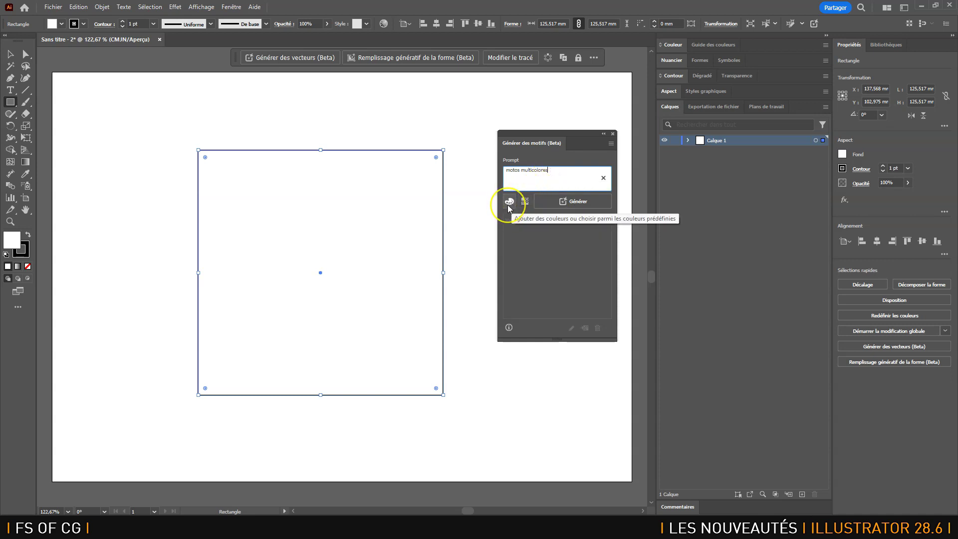
{"action": "left_click", "coordinate": [508, 205]}
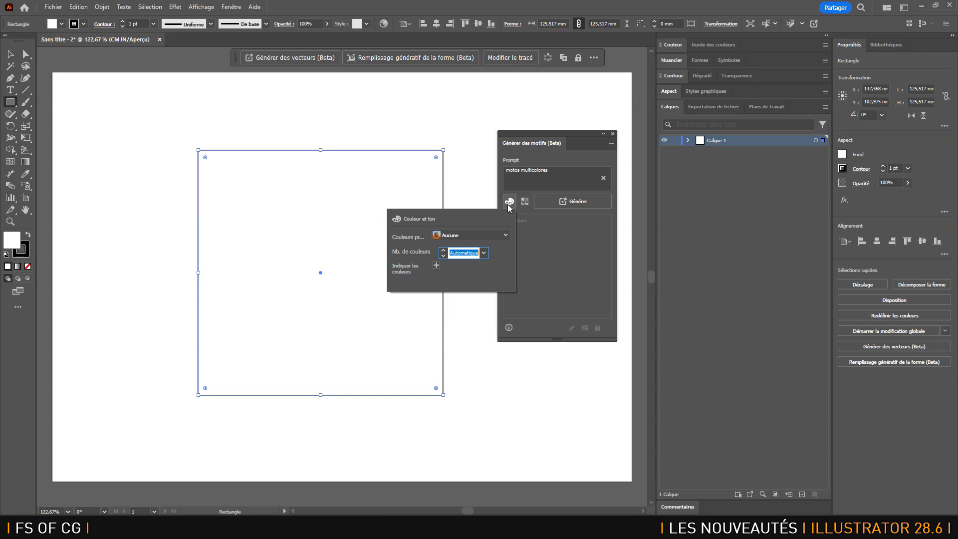
{"action": "left_click", "coordinate": [489, 235]}
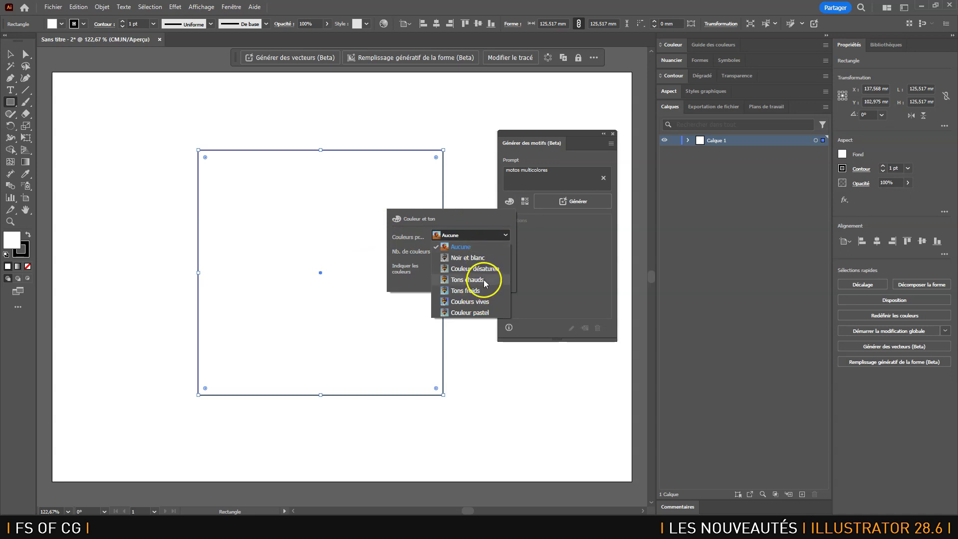
{"action": "left_click", "coordinate": [484, 280]}
{"action": "left_click", "coordinate": [487, 234]}
{"action": "left_click", "coordinate": [480, 302]}
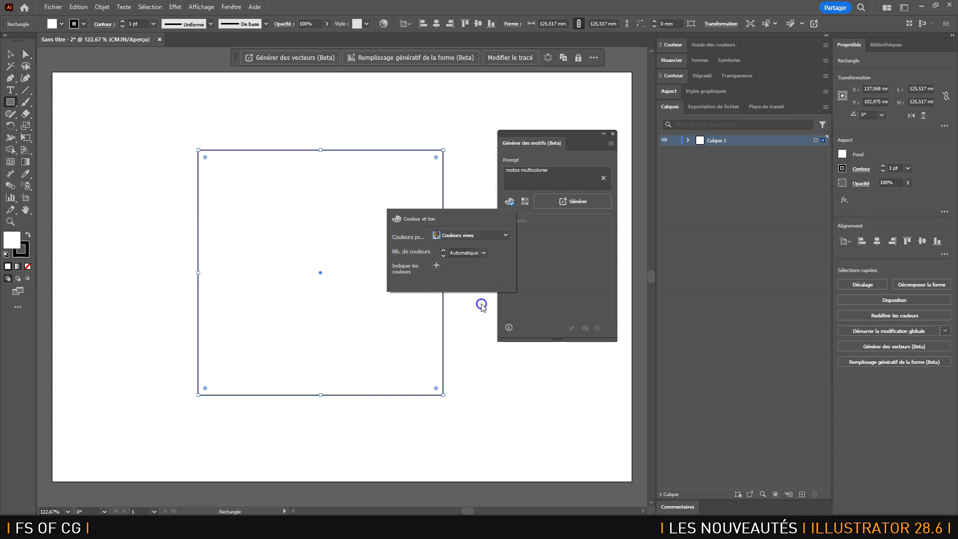
{"action": "left_click", "coordinate": [484, 253]}
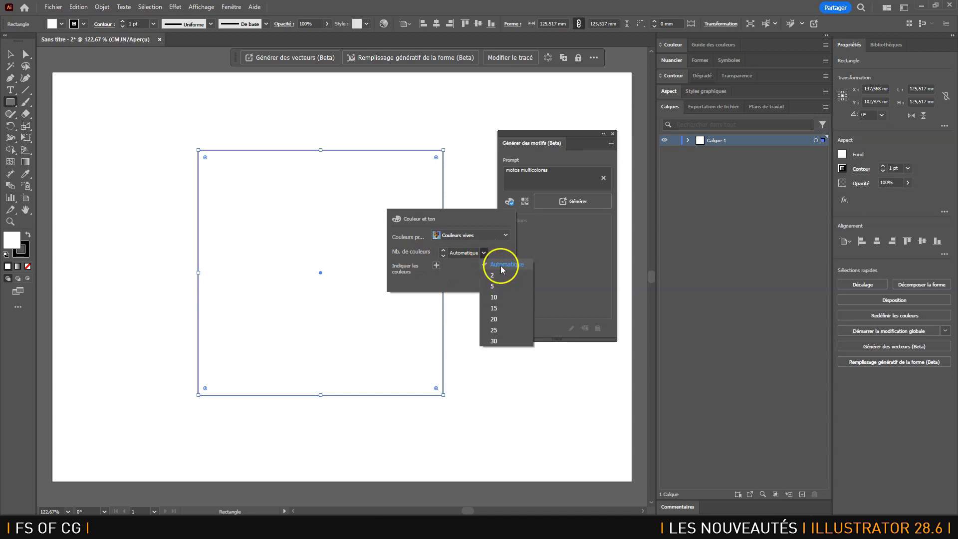
{"action": "left_click", "coordinate": [500, 266]}
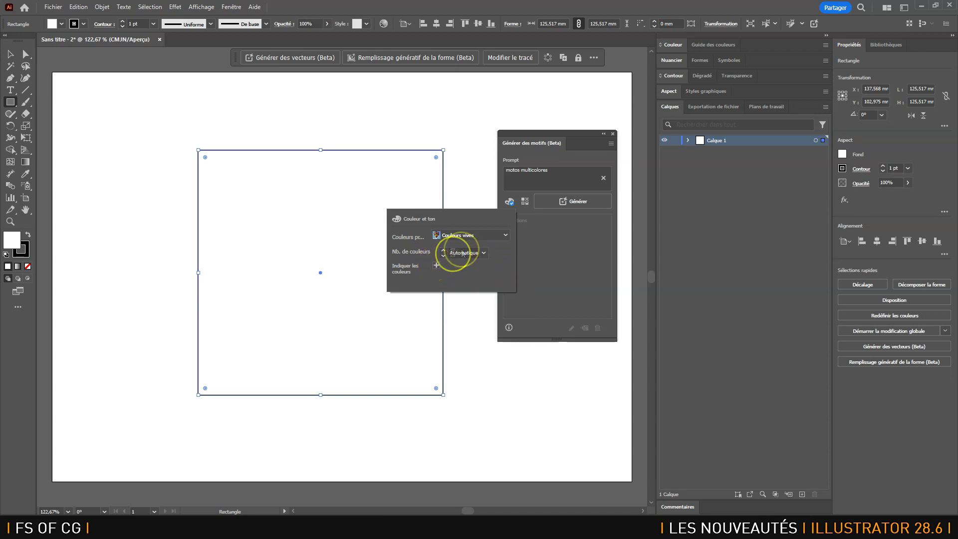
Step: Add the Design plat effect to the pattern generation settings
{"action": "left_click", "coordinate": [526, 202]}
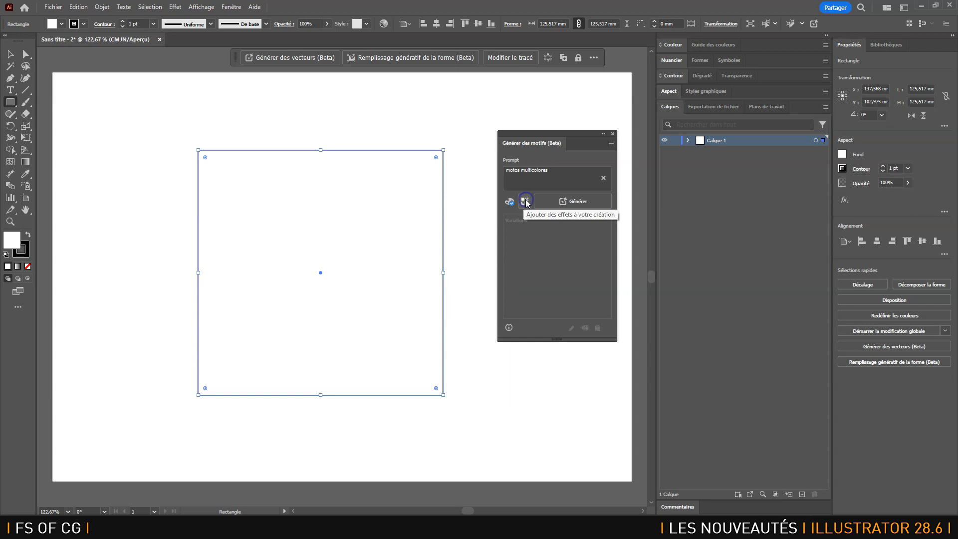
{"action": "left_click", "coordinate": [526, 202]}
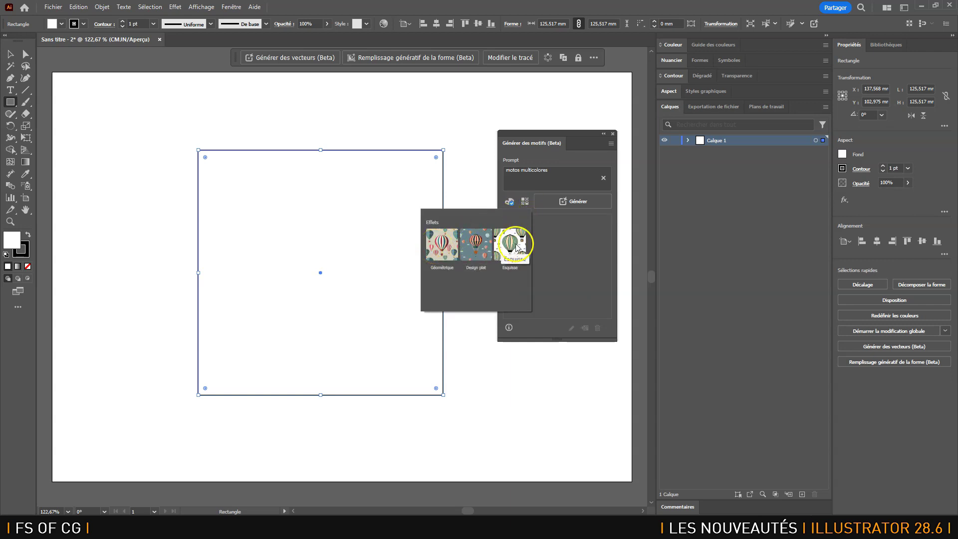
{"action": "left_click", "coordinate": [476, 249]}
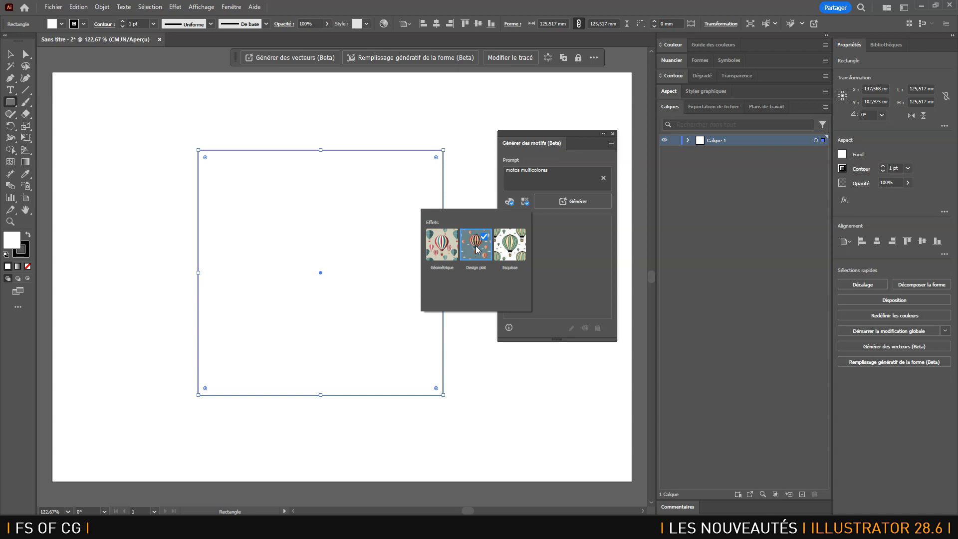
{"action": "left_click", "coordinate": [476, 253]}
{"action": "left_click", "coordinate": [535, 159]}
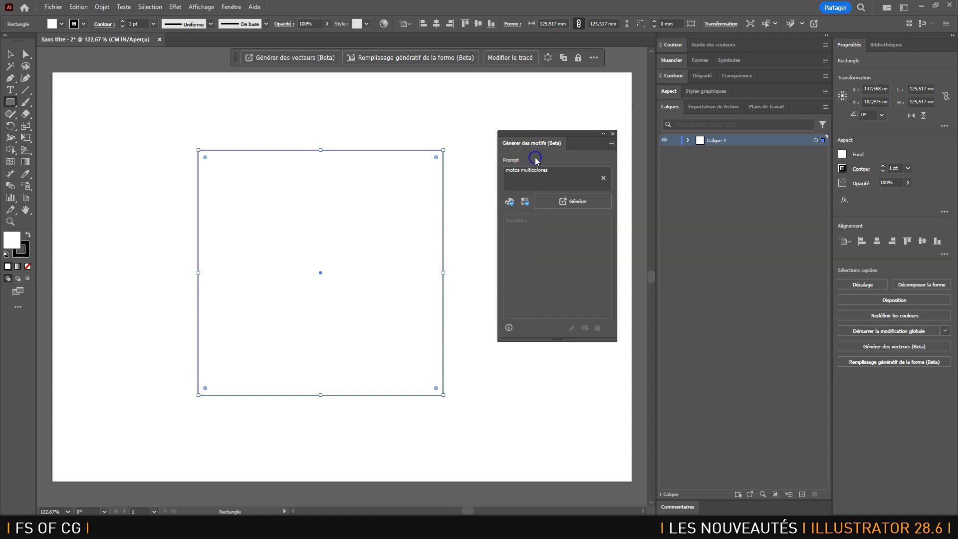
Step: Generate the "motos multicolores" patterns and compare the three variations on the square, ending on the third
{"action": "left_click", "coordinate": [579, 202]}
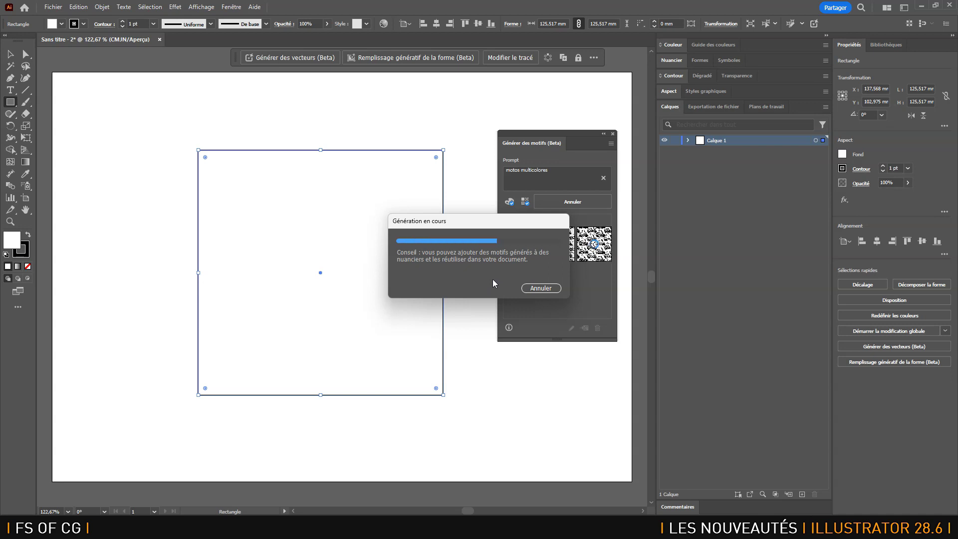
{"action": "left_click_drag", "start_coordinate": [490, 220], "coordinate": [367, 103]}
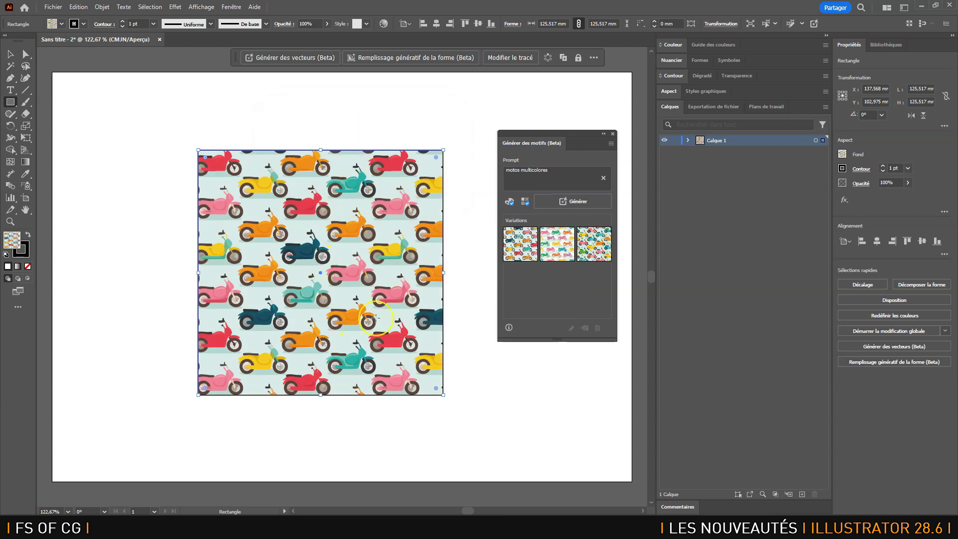
{"action": "mouse_move", "coordinate": [525, 248]}
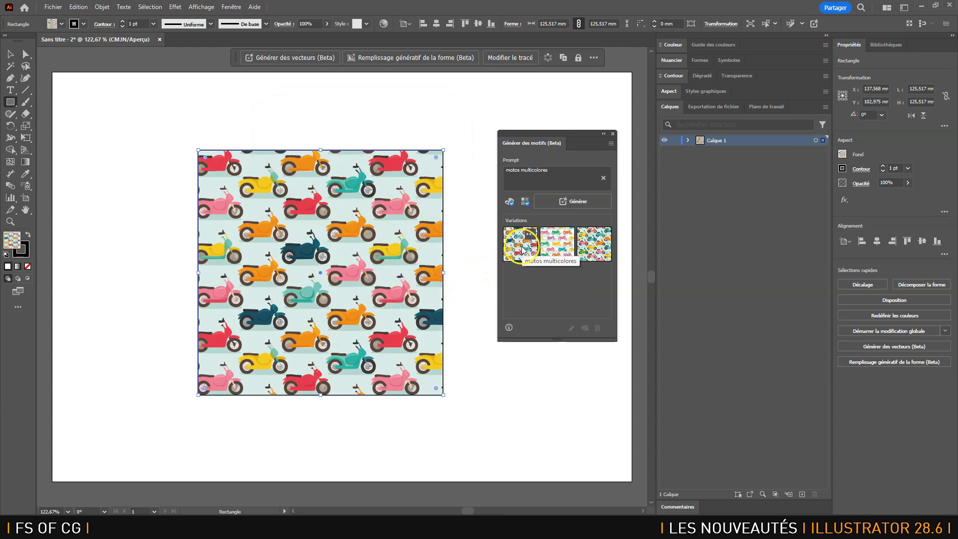
{"action": "left_click", "coordinate": [523, 249]}
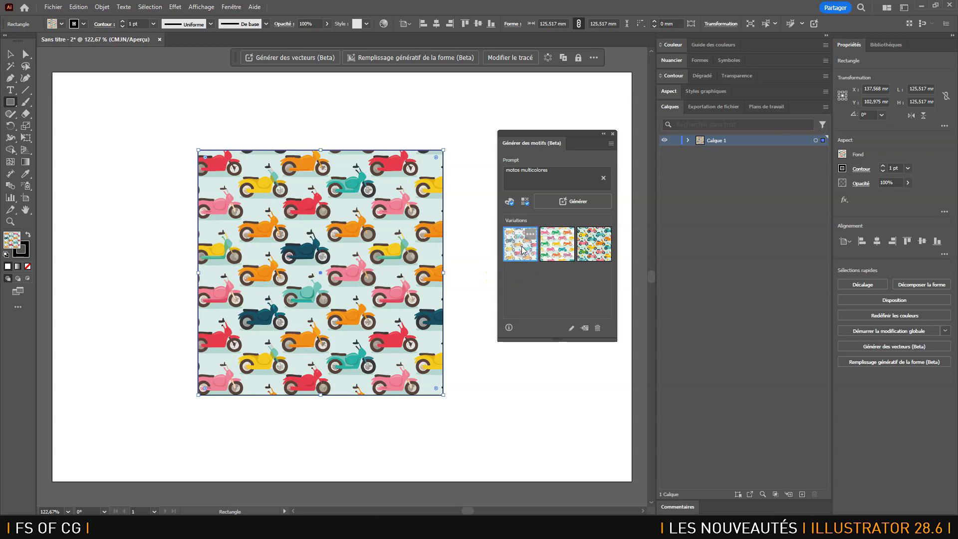
{"action": "left_click", "coordinate": [568, 253]}
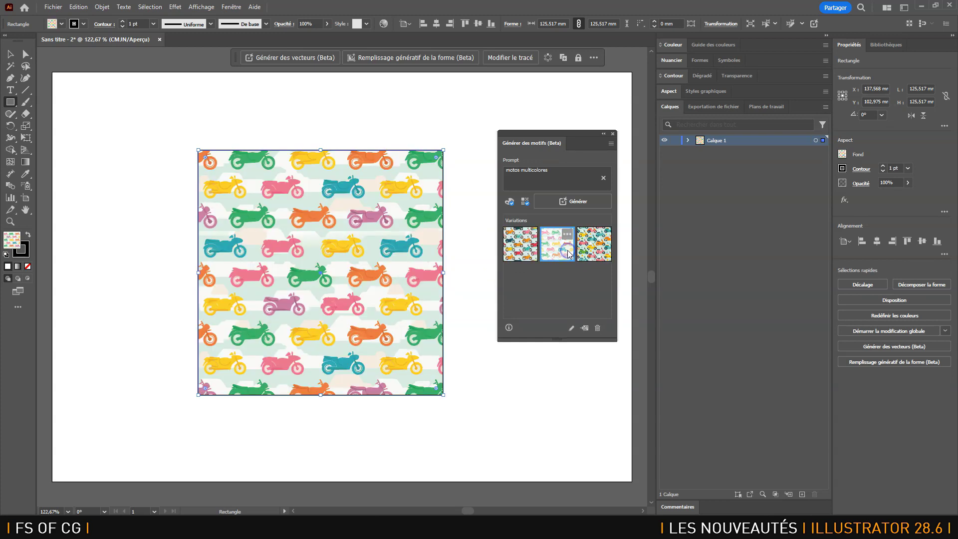
{"action": "left_click", "coordinate": [590, 252]}
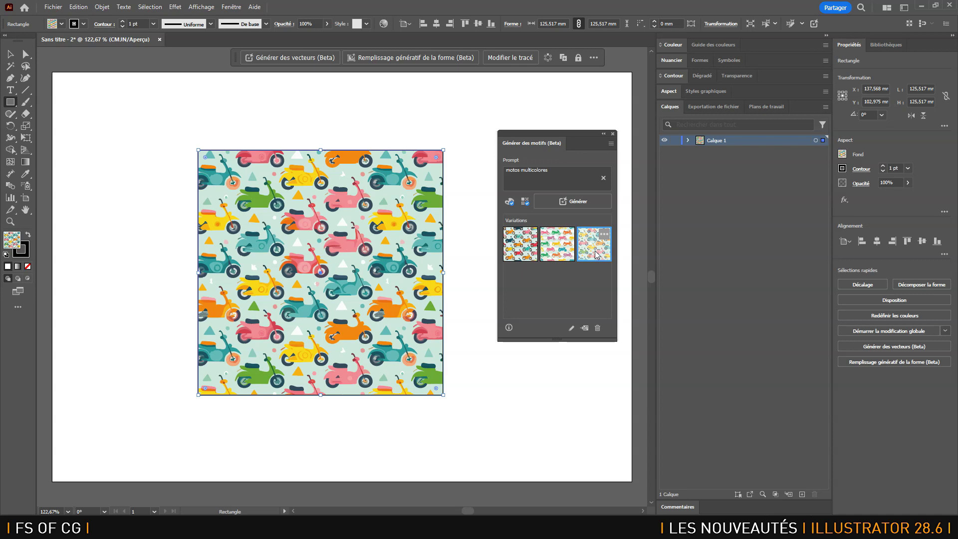
Step: Examine the actions offered for the first variation, such as Ajouter au nuancier and Modifier le motif
{"action": "left_click", "coordinate": [531, 234]}
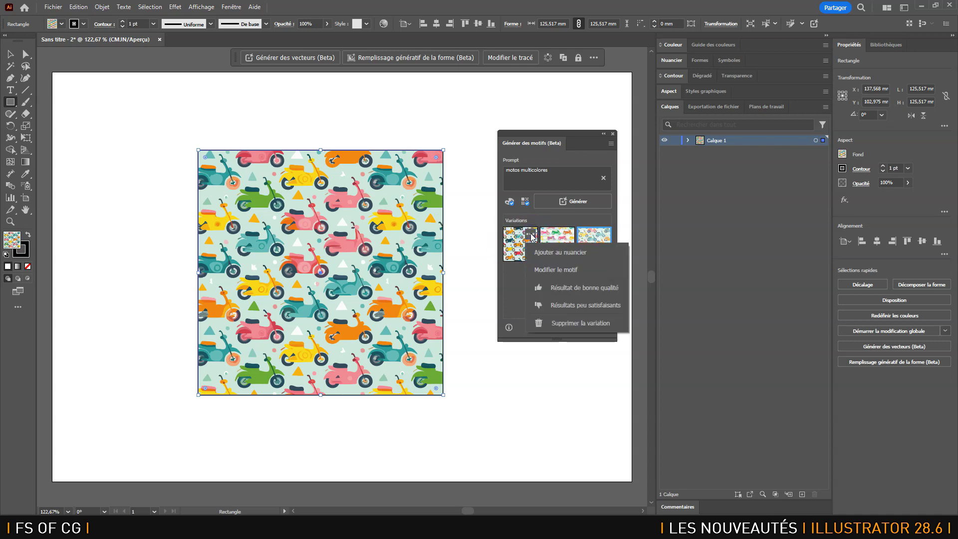
{"action": "left_click", "coordinate": [558, 254]}
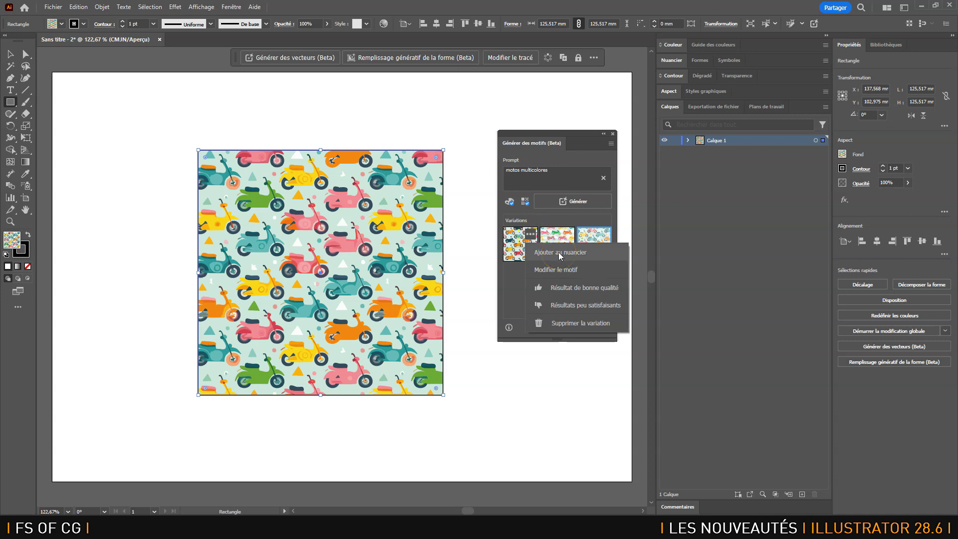
{"action": "left_click", "coordinate": [560, 269]}
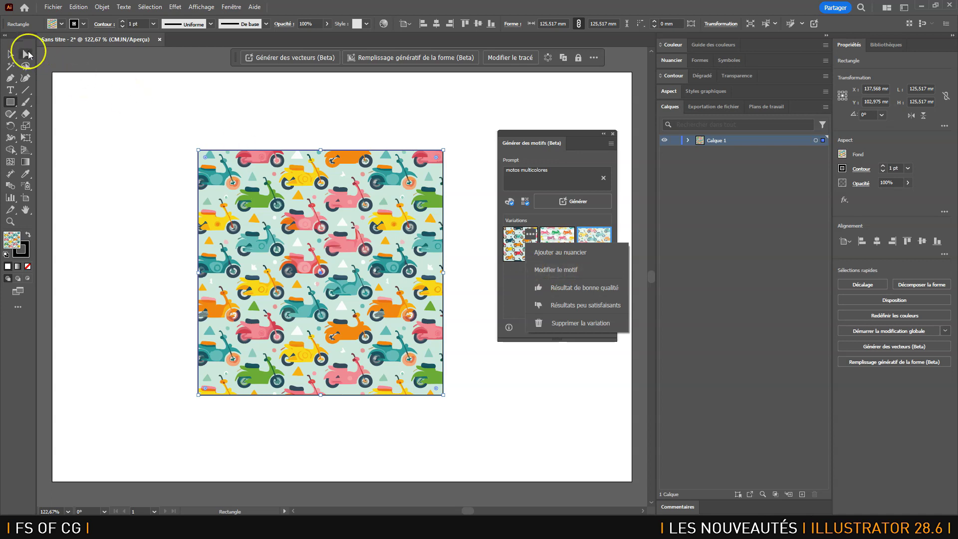
{"action": "left_click", "coordinate": [304, 181]}
{"action": "left_click", "coordinate": [287, 183]}
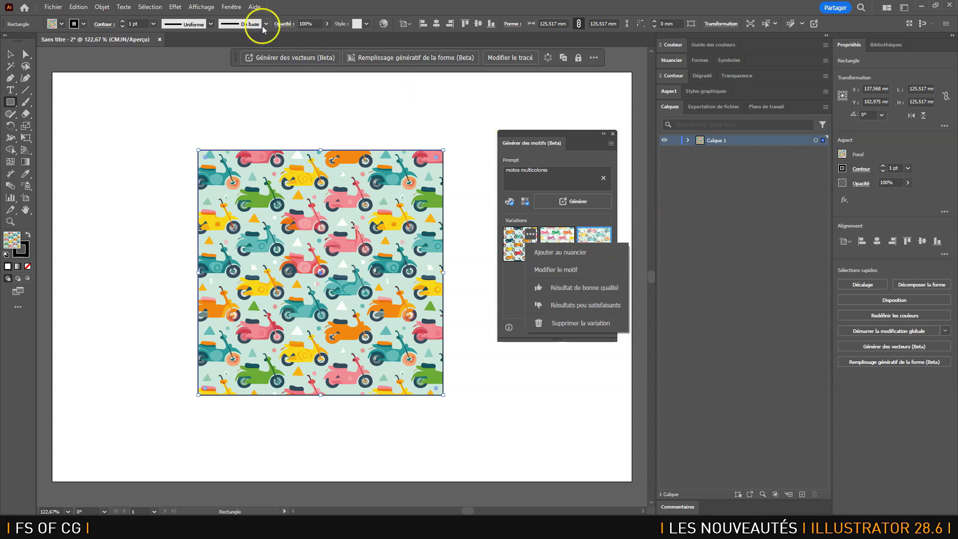
Step: Display the Nuancier and inspect the generated pattern swatches stored in it
{"action": "left_click", "coordinate": [231, 7]}
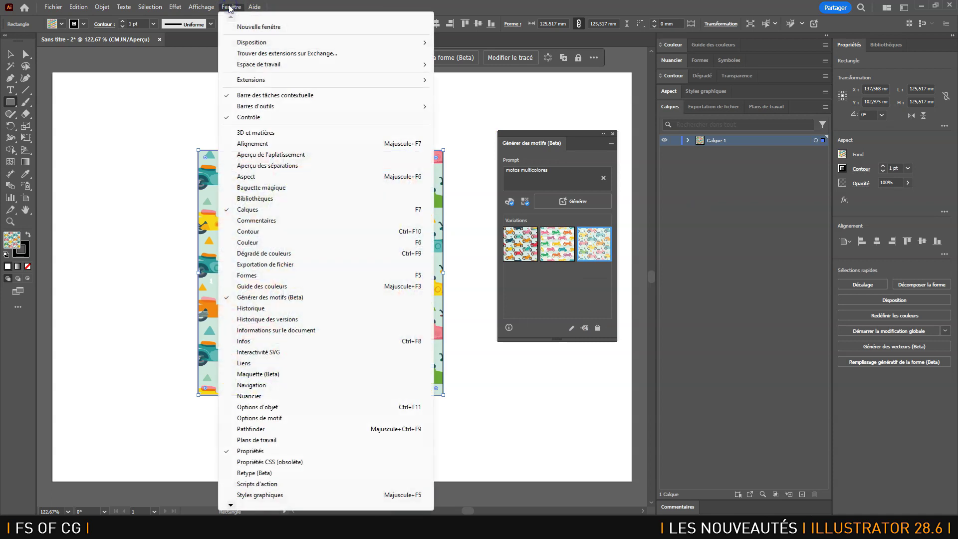
{"action": "left_click", "coordinate": [270, 398]}
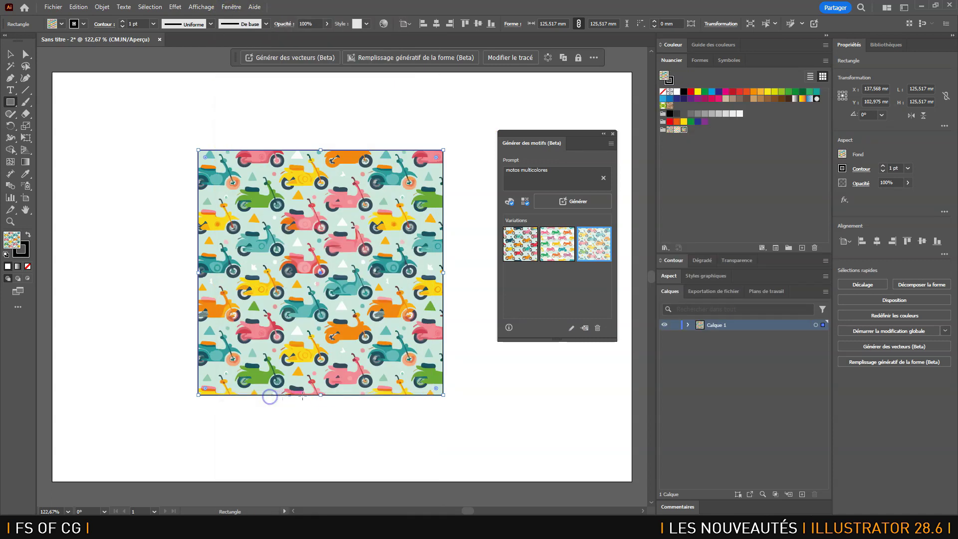
{"action": "left_click", "coordinate": [670, 132]}
{"action": "left_click", "coordinate": [677, 132]}
{"action": "left_click", "coordinate": [684, 131]}
Step: Compare the pattern variations on the square again, along with the options offered for each one
{"action": "left_click", "coordinate": [522, 249]}
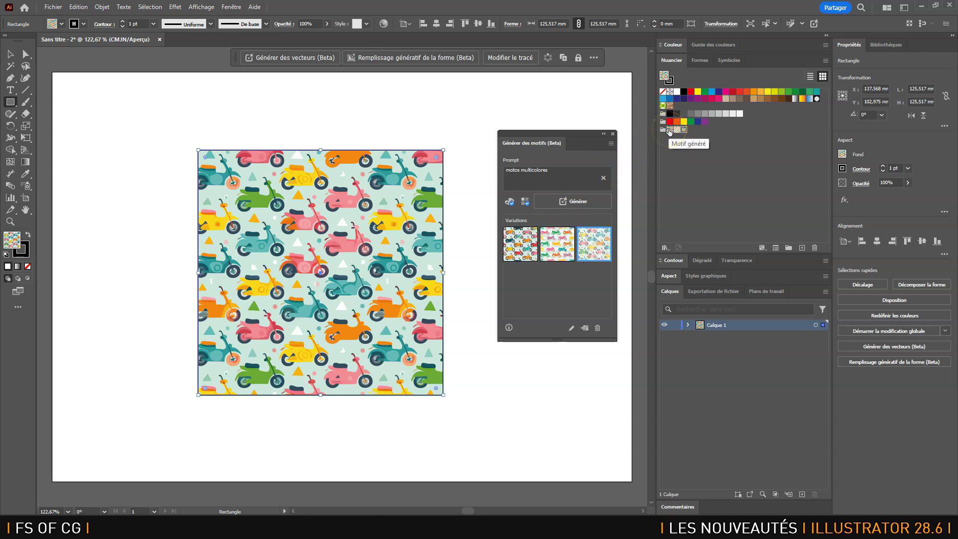
{"action": "left_click", "coordinate": [516, 255]}
{"action": "left_click", "coordinate": [532, 236]}
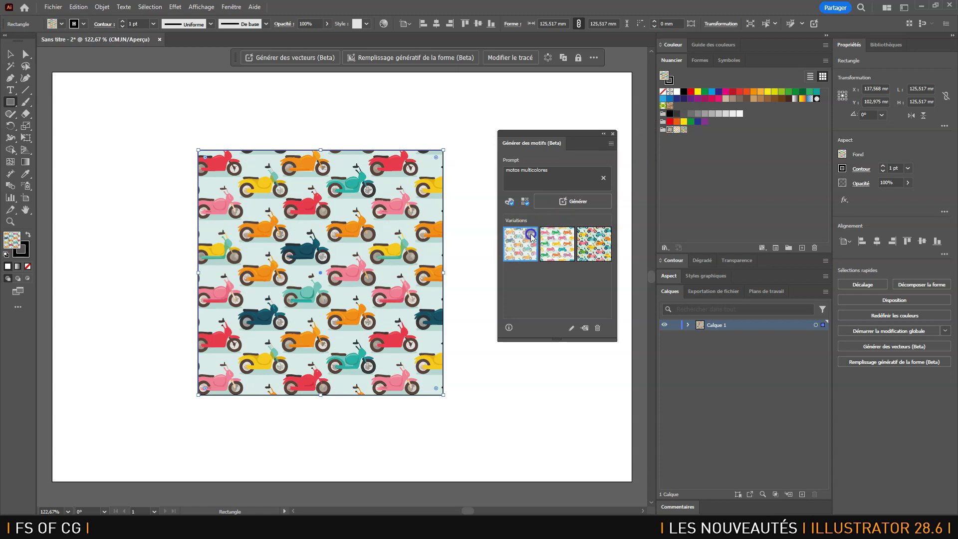
{"action": "left_click", "coordinate": [558, 246]}
{"action": "left_click", "coordinate": [568, 234]}
{"action": "left_click", "coordinate": [595, 254]}
{"action": "left_click", "coordinate": [605, 234]}
{"action": "left_click", "coordinate": [619, 253]}
{"action": "left_click", "coordinate": [594, 245]}
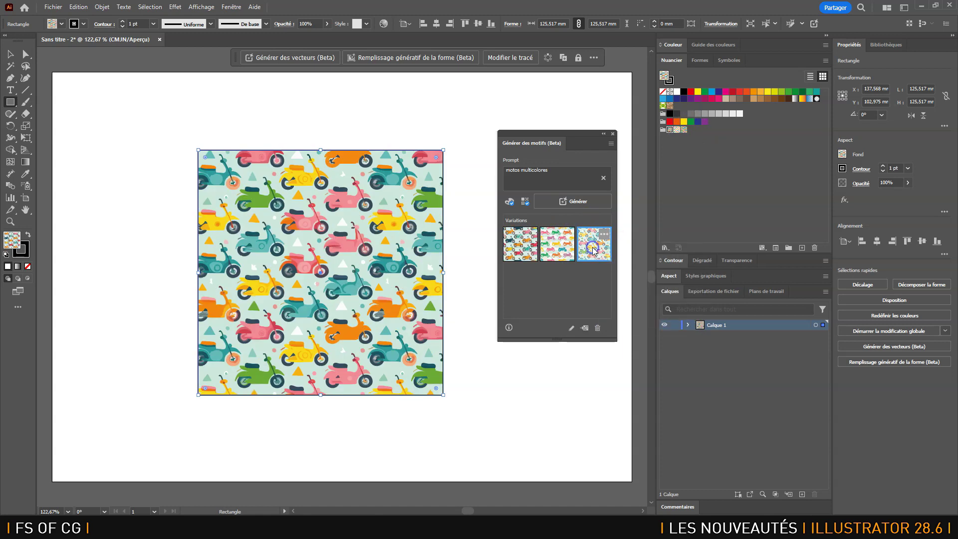
Step: Apply the second variation to the square and open its pattern for editing with Modifier le motif
{"action": "left_click", "coordinate": [560, 251]}
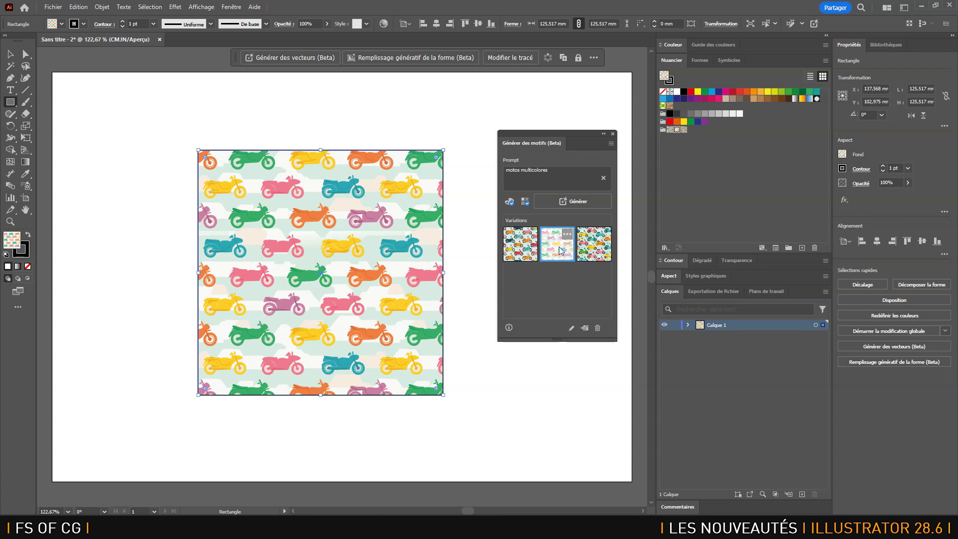
{"action": "left_click", "coordinate": [568, 235]}
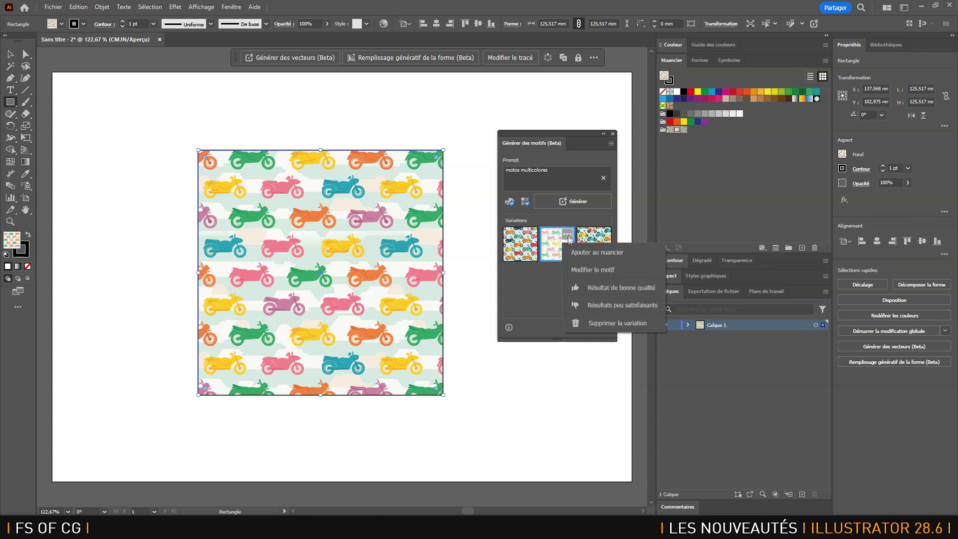
{"action": "left_click", "coordinate": [589, 270]}
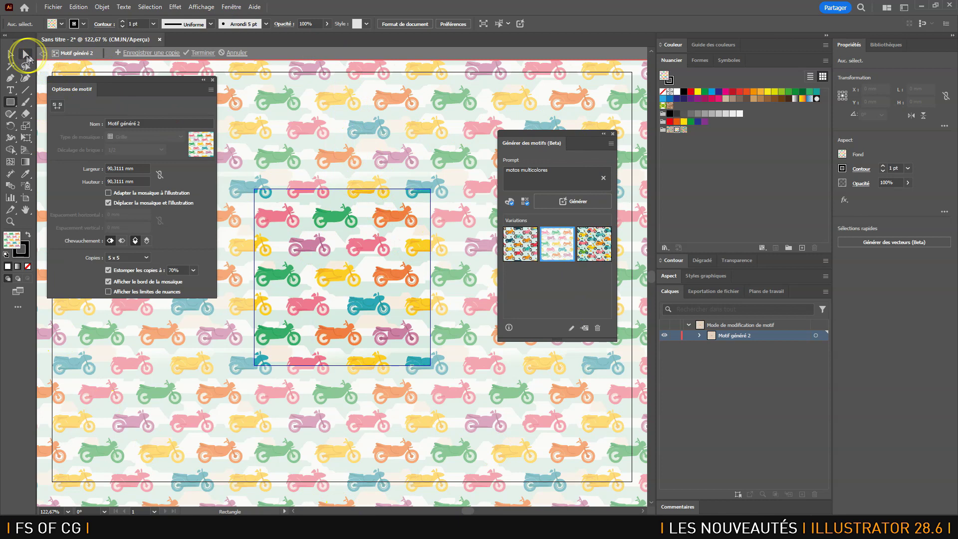
Step: Recolour the body of the green motorcycle in the pattern tile's top row to orange FF6700 using Direct Selection
{"action": "left_click", "coordinate": [25, 55]}
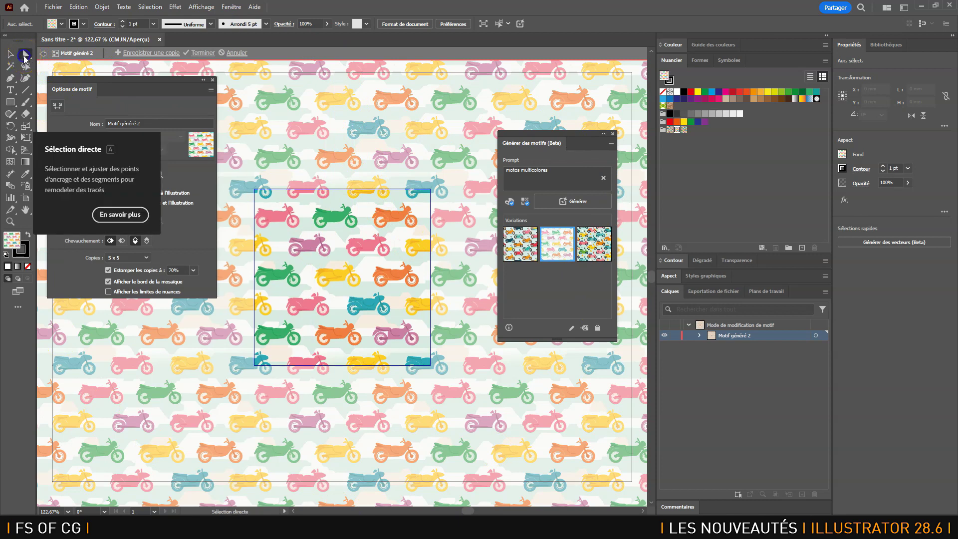
{"action": "left_click", "coordinate": [337, 217]}
{"action": "left_click", "coordinate": [337, 217]}
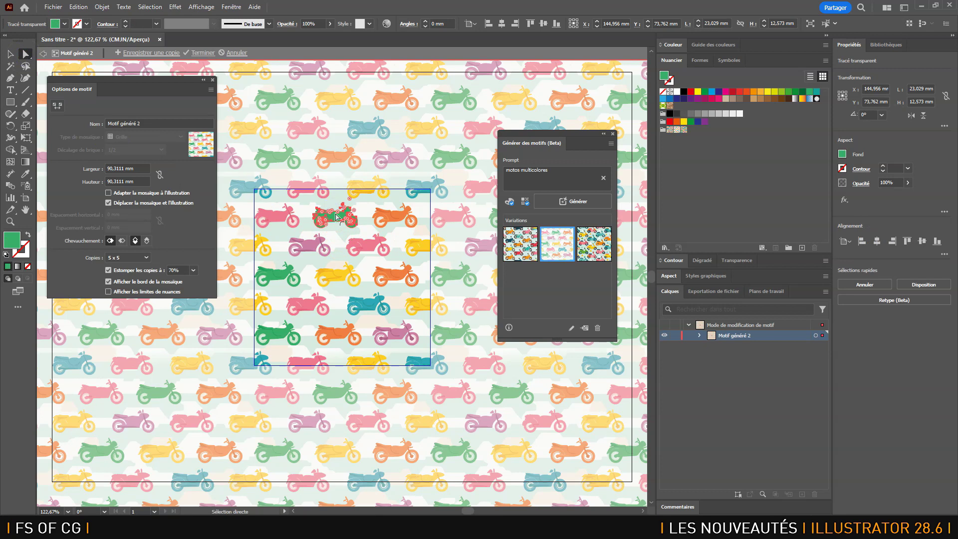
{"action": "double_click", "coordinate": [13, 241]}
{"action": "left_click", "coordinate": [620, 209]}
{"action": "left_click_drag", "start_coordinate": [621, 209], "coordinate": [621, 211]}
{"action": "left_click_drag", "start_coordinate": [582, 124], "coordinate": [625, 79]}
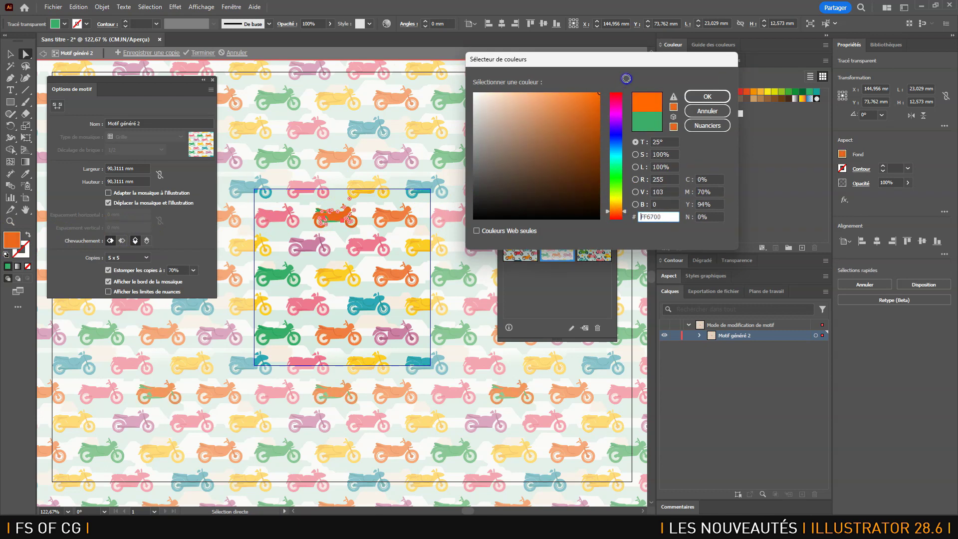
{"action": "left_click", "coordinate": [707, 96]}
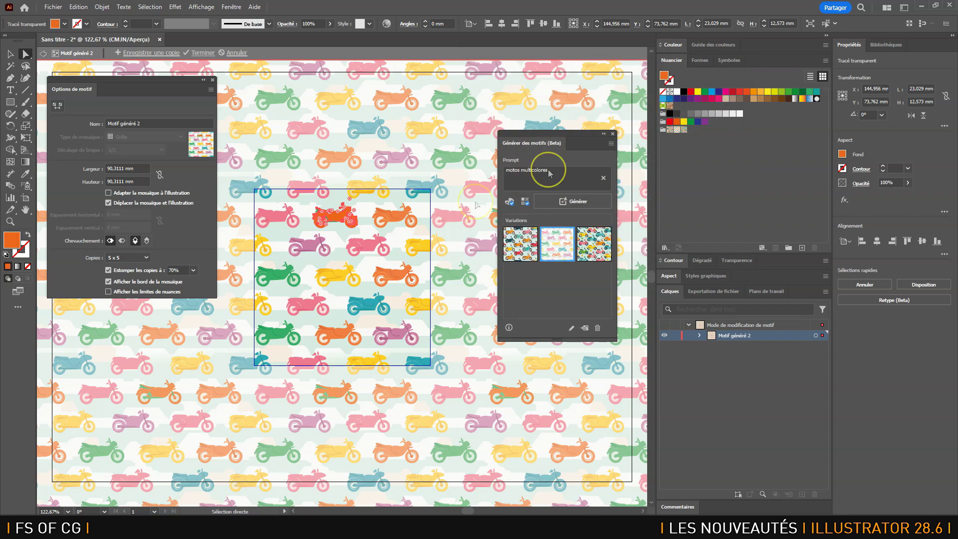
Step: Recolour the remaining green details of the orange motorcycle (tail, frame, rear hub and fork) to brown using Direct Selection
{"action": "left_click_drag", "start_coordinate": [164, 86], "coordinate": [153, 257]}
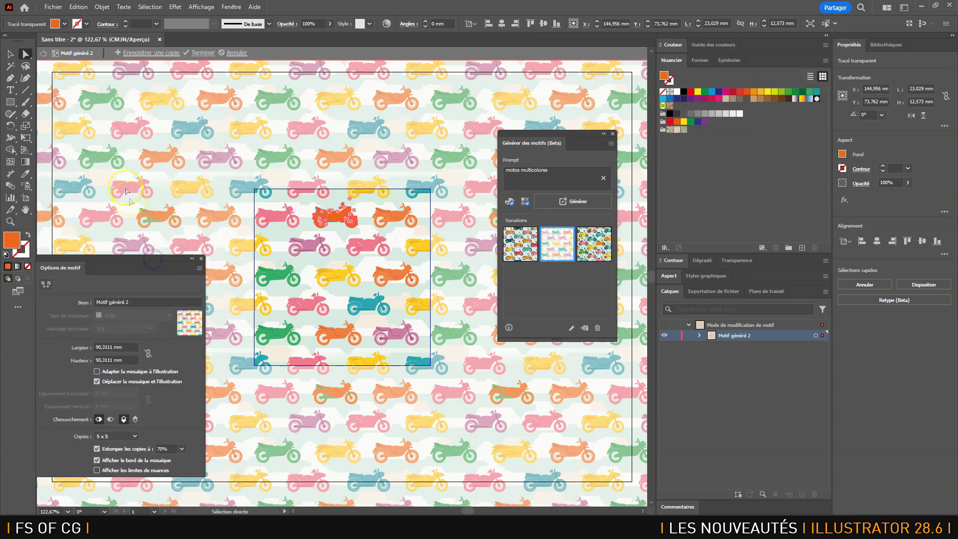
{"action": "key", "text": "ctrl+plus"}
{"action": "key", "text": "ctrl+plus"}
{"action": "key", "text": "ctrl+plus"}
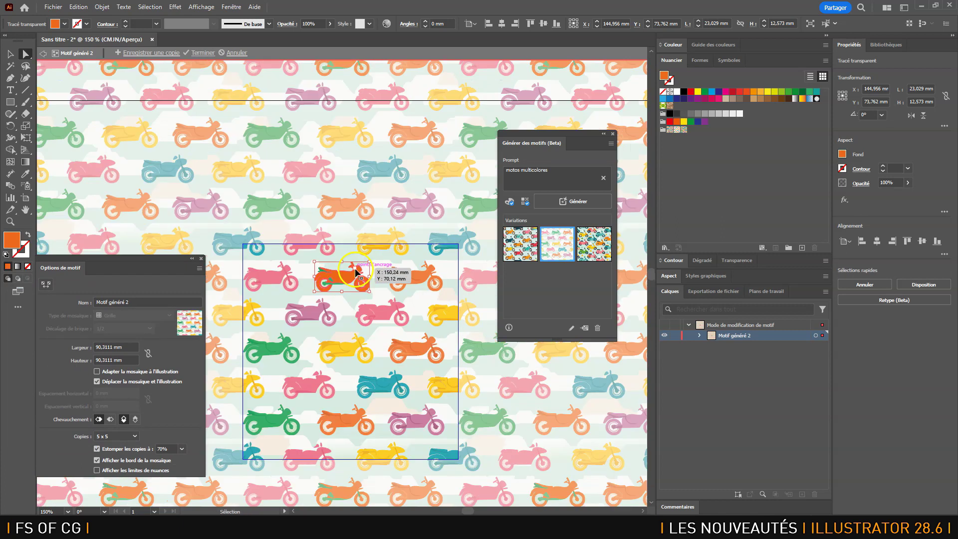
{"action": "key", "text": "ctrl+plus"}
{"action": "key", "text": "ctrl+plus"}
{"action": "key", "text": "a"}
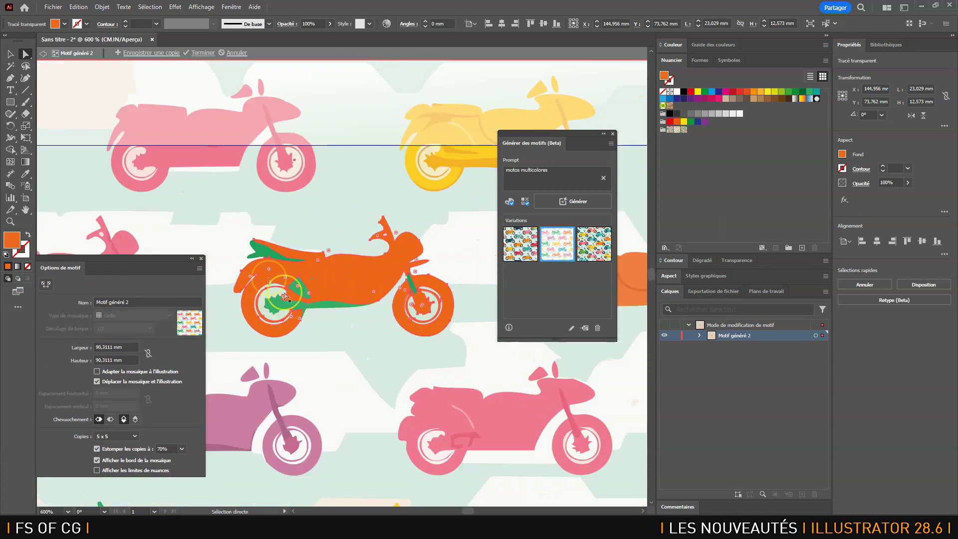
{"action": "left_click", "coordinate": [263, 257]}
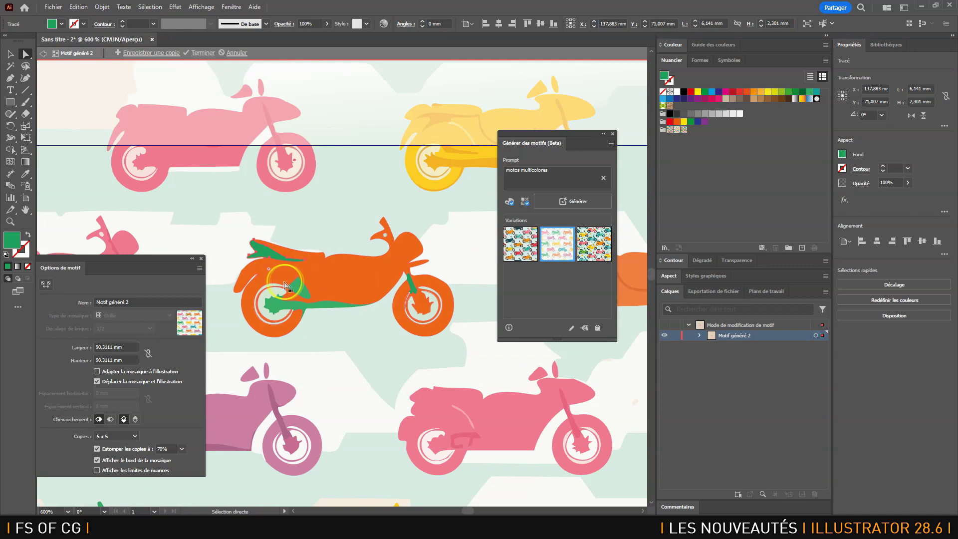
{"action": "left_click", "coordinate": [298, 290], "text": "shift"}
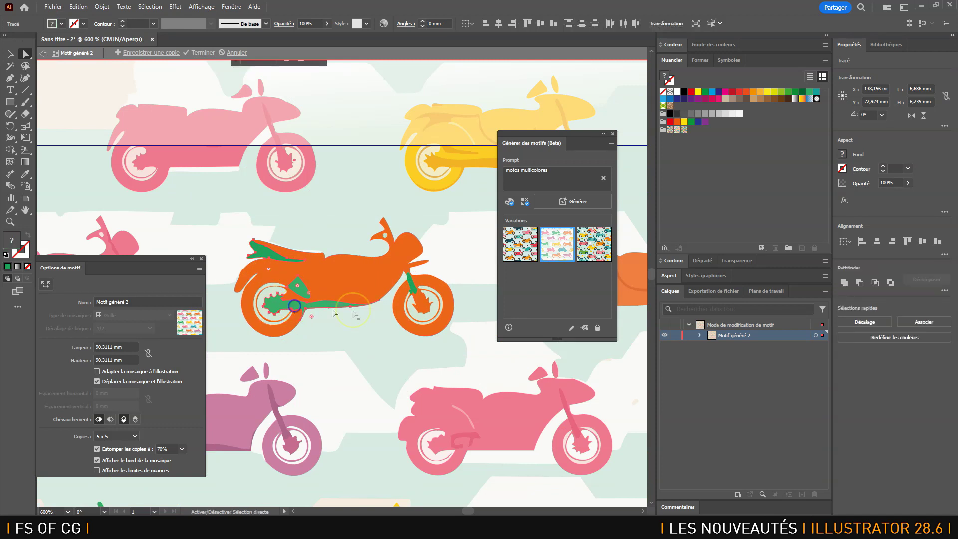
{"action": "left_click", "coordinate": [410, 283]}
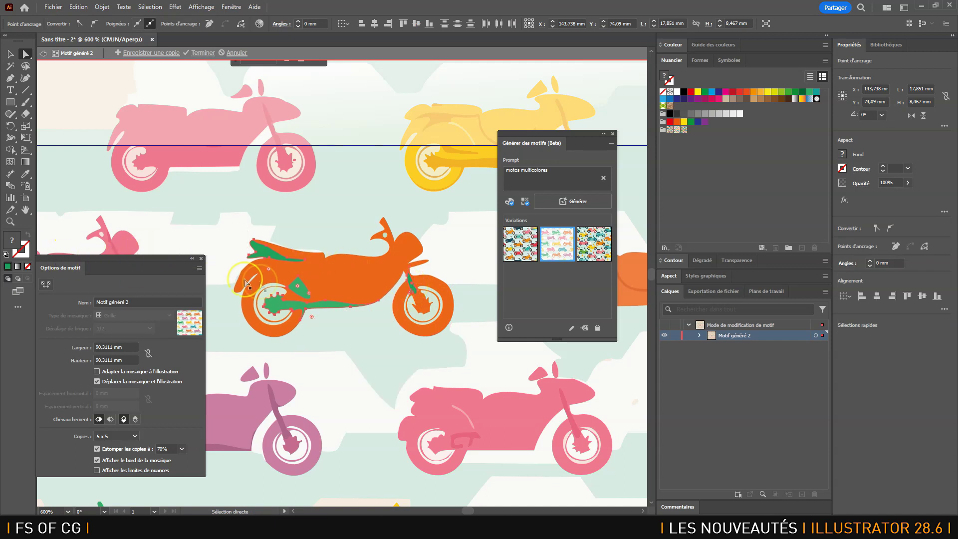
{"action": "left_click", "coordinate": [439, 283]}
{"action": "left_click", "coordinate": [16, 240]}
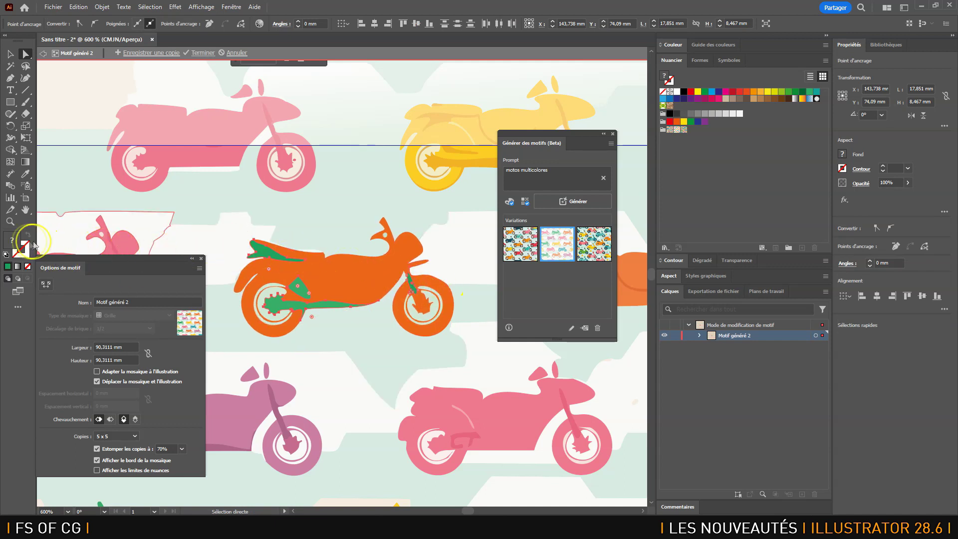
{"action": "double_click", "coordinate": [16, 240]}
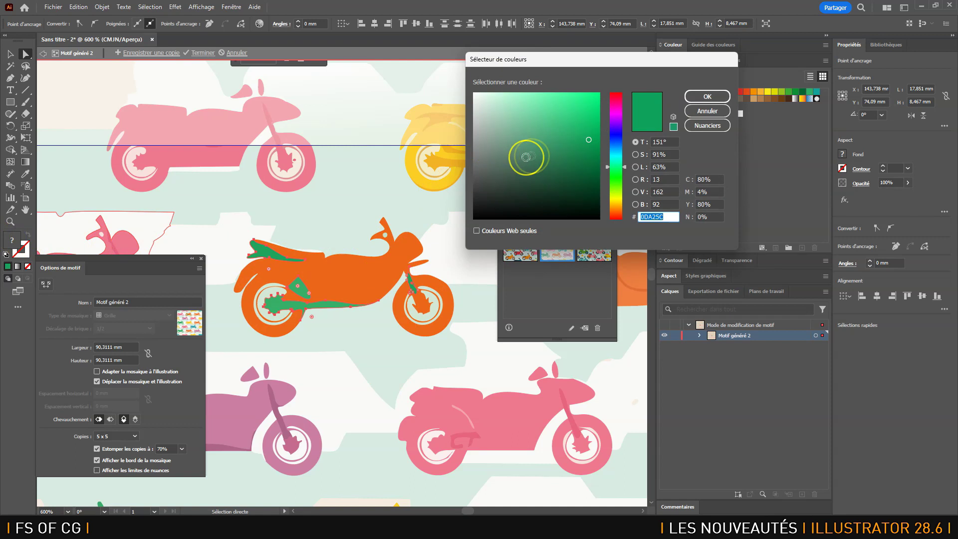
{"action": "left_click_drag", "start_coordinate": [565, 154], "coordinate": [563, 154]}
{"action": "left_click_drag", "start_coordinate": [625, 168], "coordinate": [625, 211]}
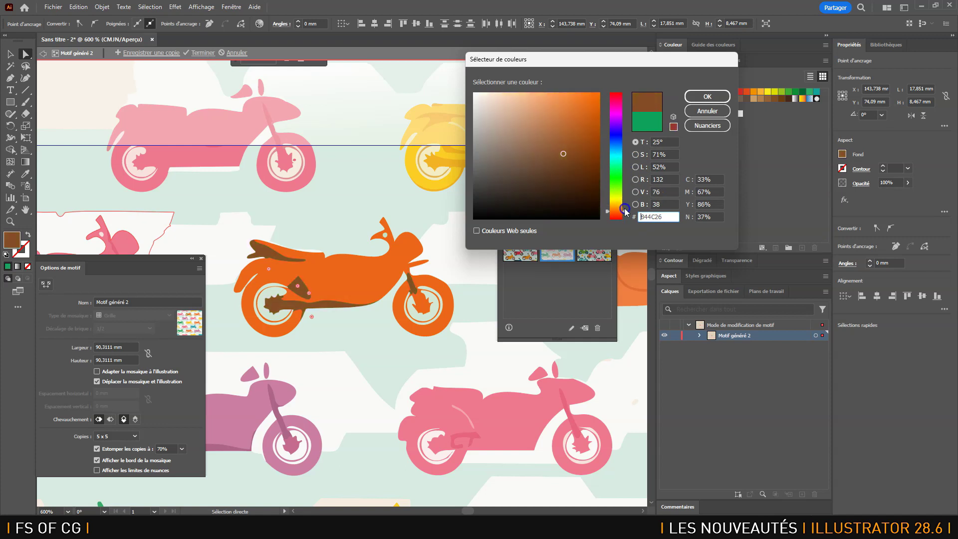
{"action": "left_click", "coordinate": [707, 97]}
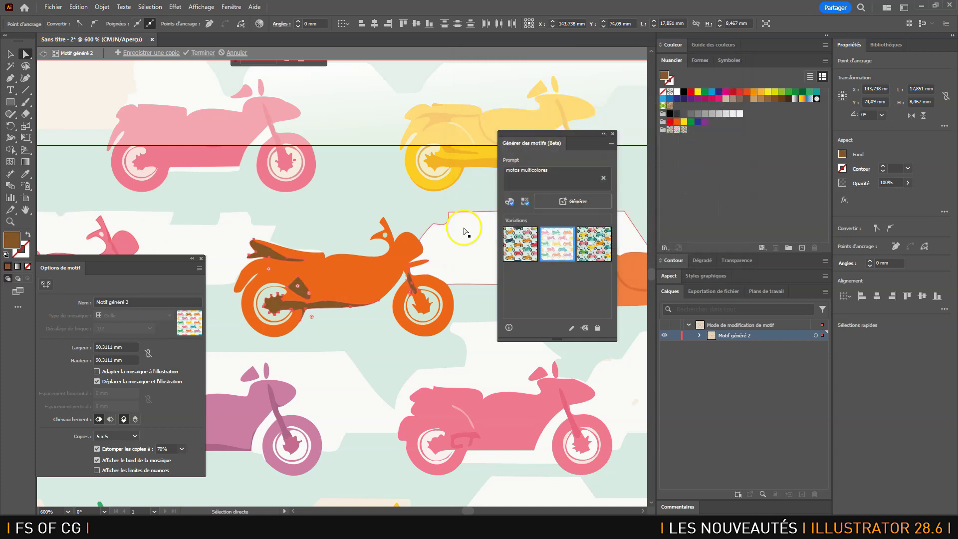
Step: Finish editing the pattern with Terminer so the recoloured motorcycle is applied to the square
{"action": "key", "text": "ctrl+minus"}
{"action": "key", "text": "ctrl+minus"}
{"action": "key", "text": "ctrl+minus"}
{"action": "key", "text": "a"}
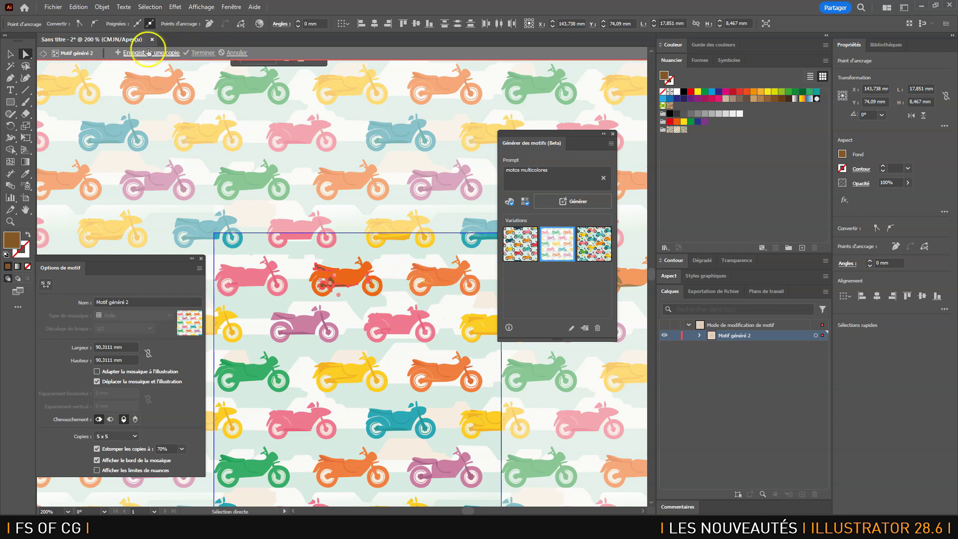
{"action": "left_click", "coordinate": [203, 53]}
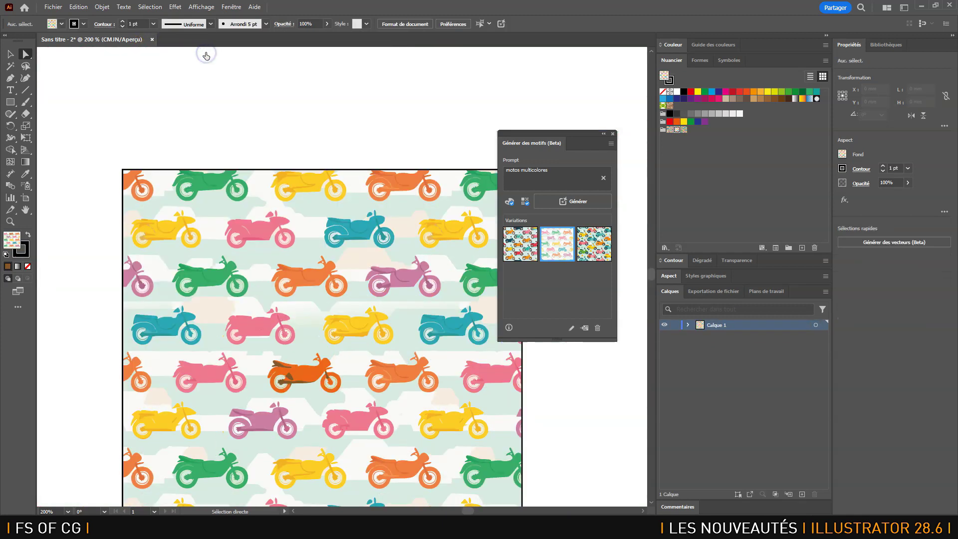
Step: Save the square's modified pattern as a new swatch in the Nuancier, keeping the name Motif généré 2
{"action": "left_click", "coordinate": [561, 259]}
{"action": "left_click", "coordinate": [327, 399]}
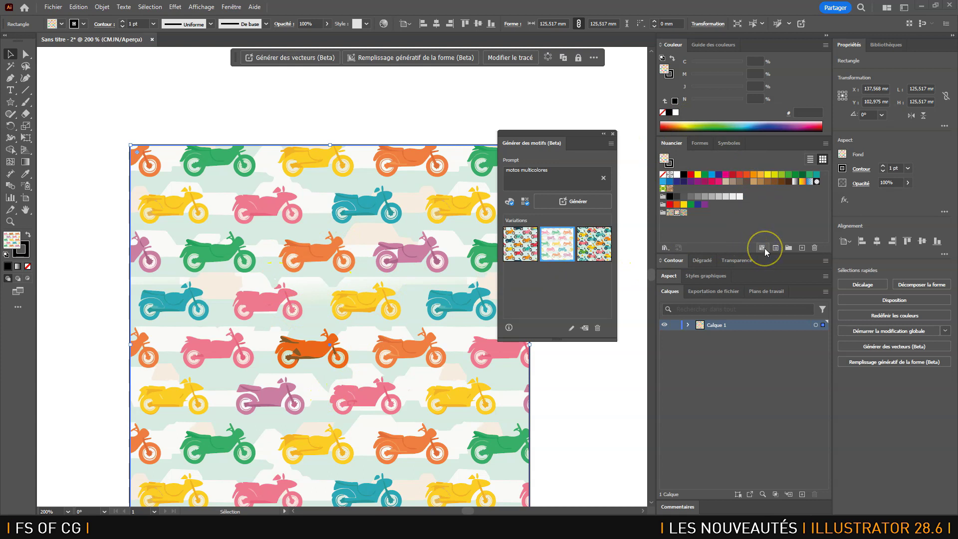
{"action": "left_click", "coordinate": [801, 248]}
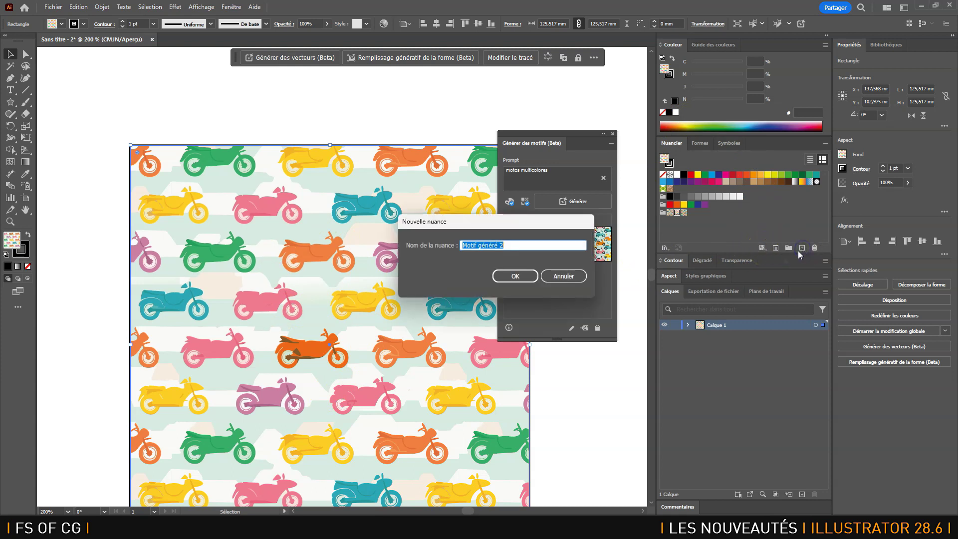
{"action": "left_click", "coordinate": [516, 275]}
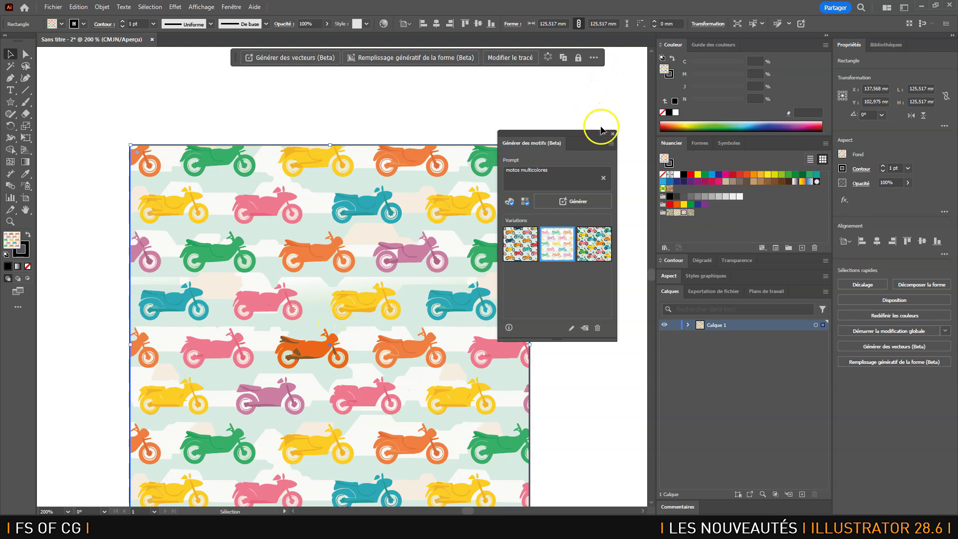
Step: Close Générer des motifs (Beta) and delete the pattern-filled square from the artboard
{"action": "left_click", "coordinate": [614, 134]}
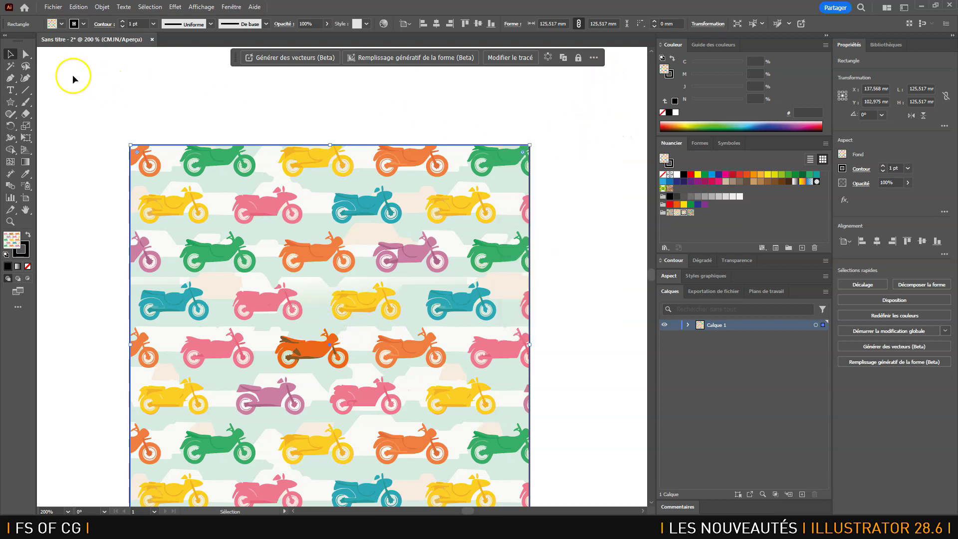
{"action": "left_click", "coordinate": [92, 96]}
{"action": "left_click", "coordinate": [167, 205]}
{"action": "key", "text": "Delete"}
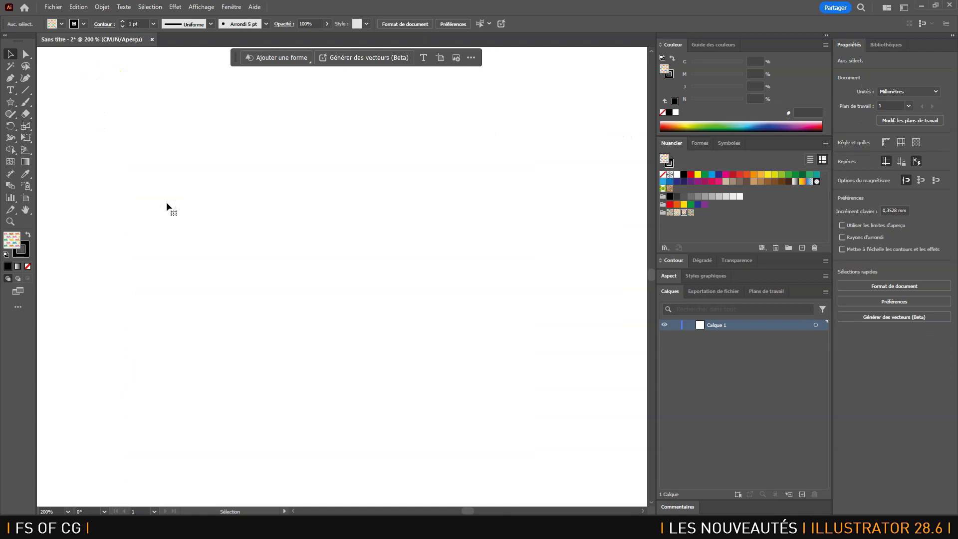
Step: Draw a pattern-filled five-pointed star about 134 × 128 mm with the Star tool and remove its stroke
{"action": "left_click_drag", "start_coordinate": [10, 102], "coordinate": [60, 150]}
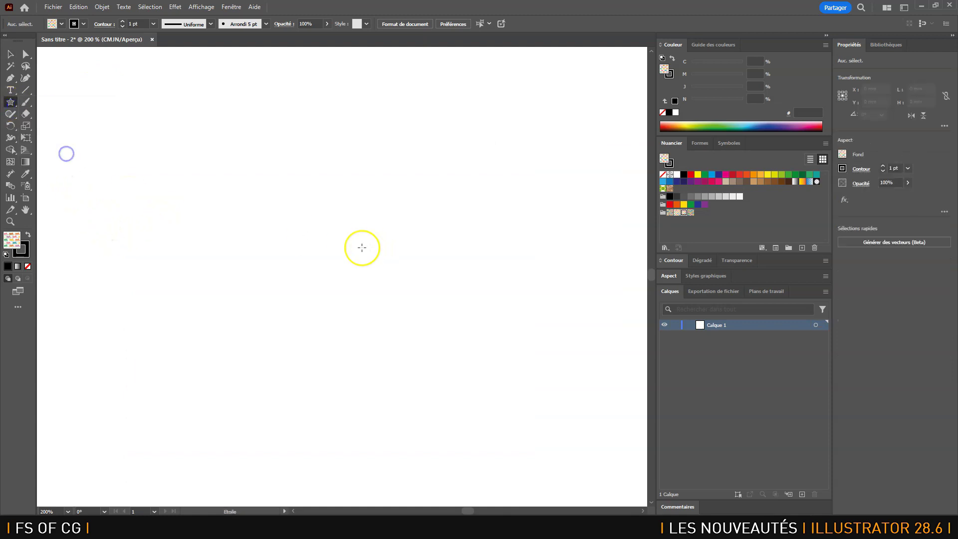
{"action": "left_click_drag", "start_coordinate": [353, 283], "coordinate": [496, 456]}
{"action": "left_click", "coordinate": [22, 250]}
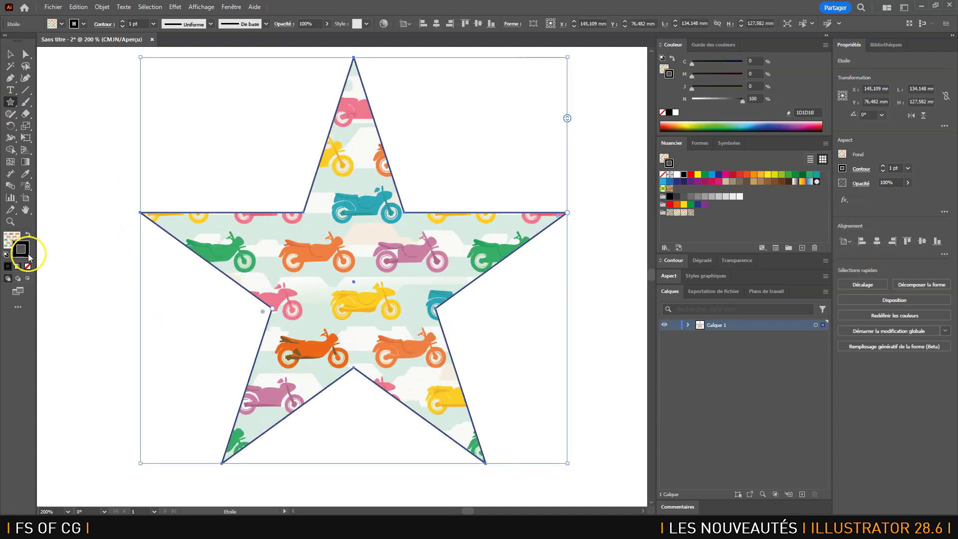
{"action": "left_click", "coordinate": [353, 257]}
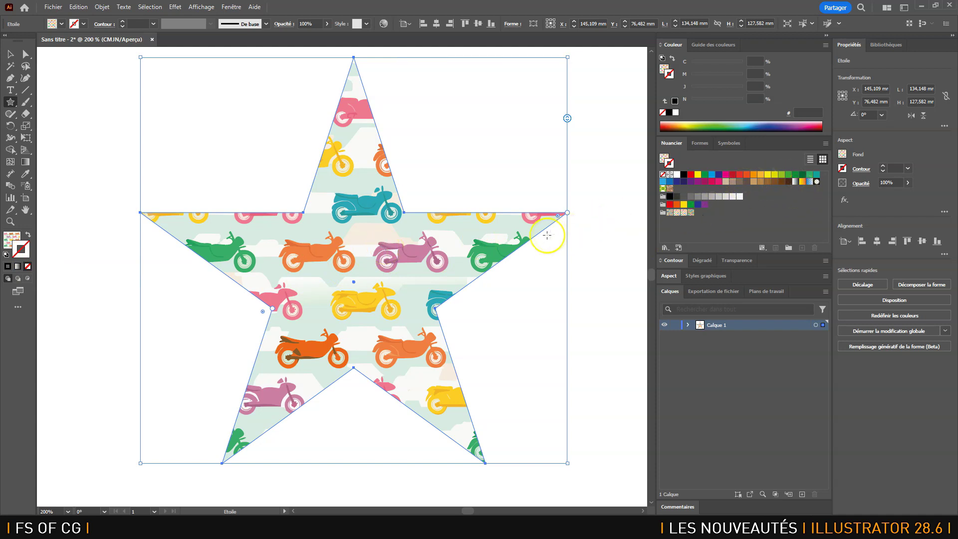
Step: Try the stored motorcycle pattern swatches as the star's fill, ending with the multicoloured scooter pattern
{"action": "left_click", "coordinate": [7, 237]}
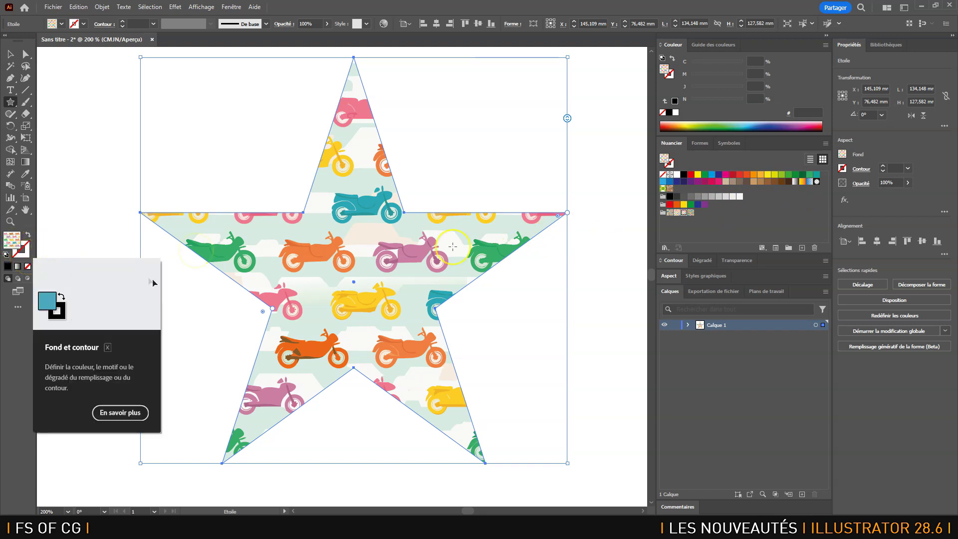
{"action": "left_click", "coordinate": [677, 213]}
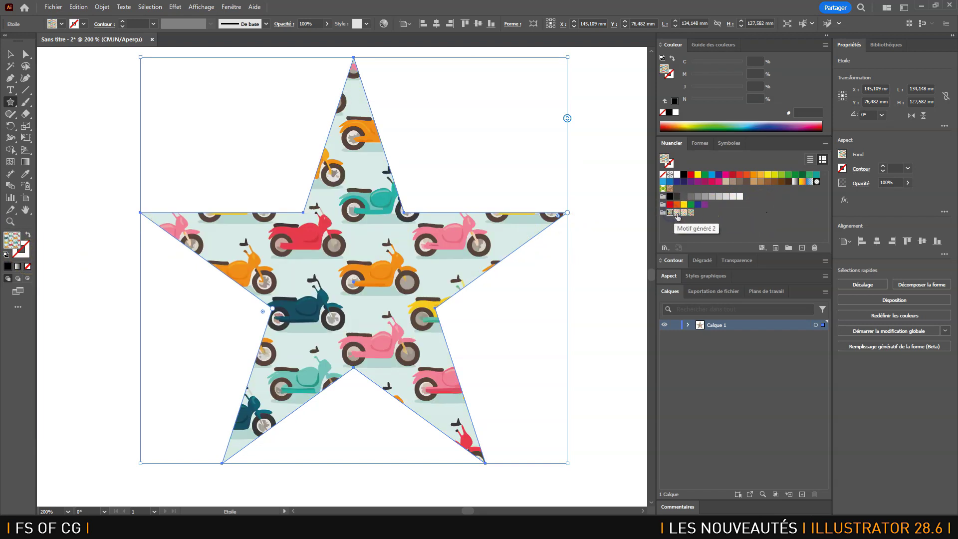
{"action": "left_click", "coordinate": [683, 213]}
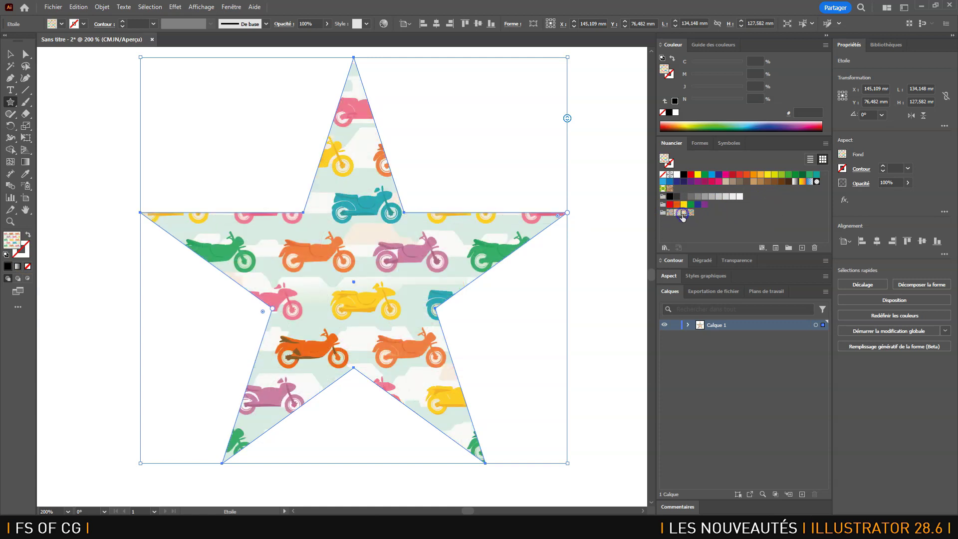
{"action": "left_click", "coordinate": [691, 213]}
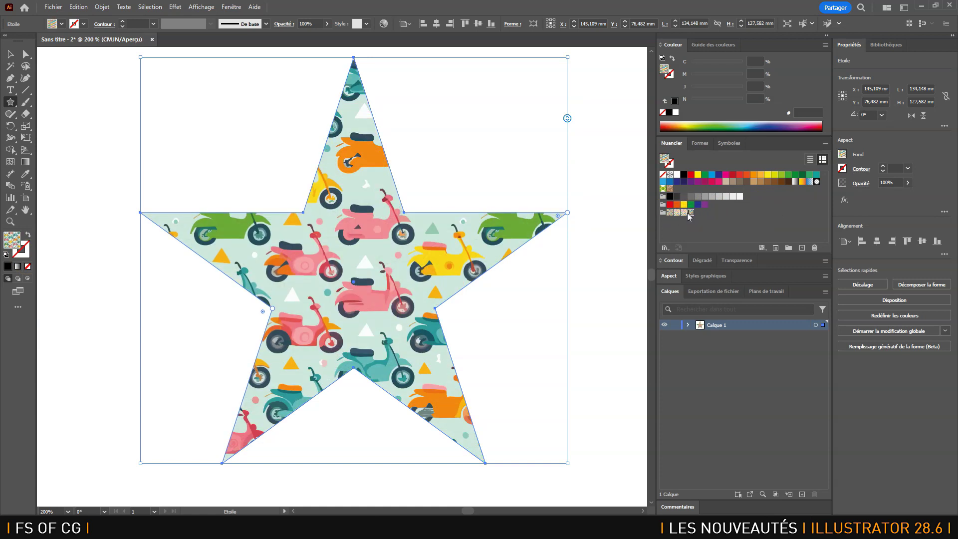
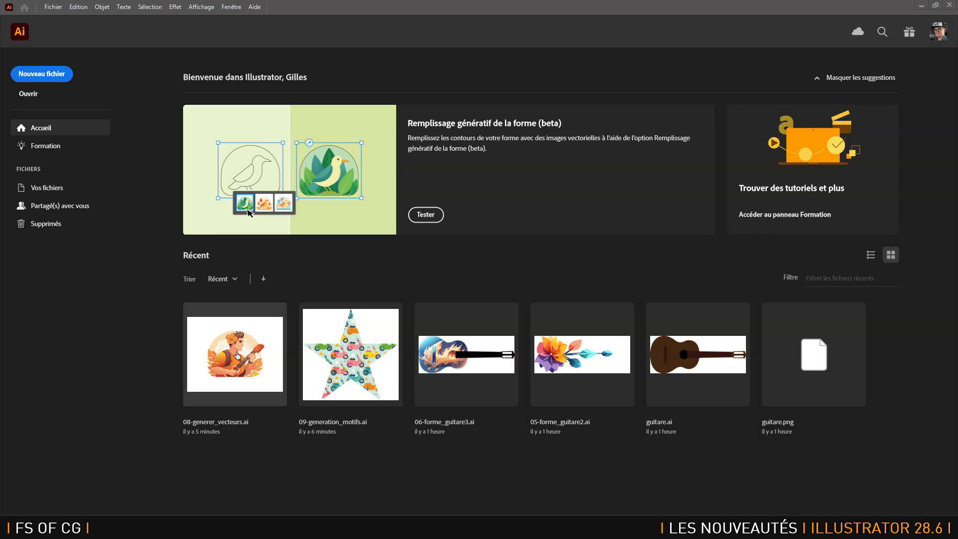
Step: Open the file 08-generer_vecteurs.ai from the FDT folder
{"action": "left_click", "coordinate": [49, 11]}
{"action": "left_click", "coordinate": [65, 38]}
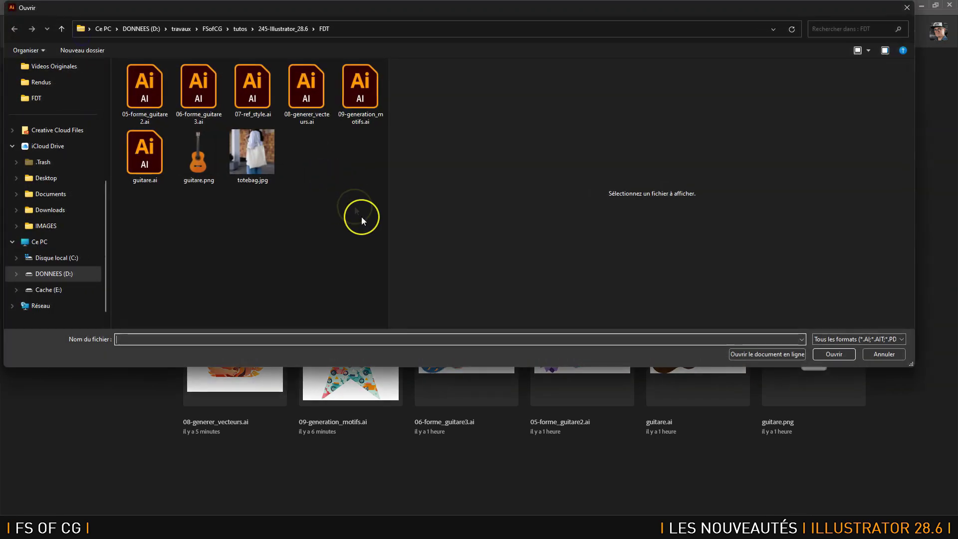
{"action": "left_click", "coordinate": [199, 87]}
{"action": "left_click", "coordinate": [287, 94]}
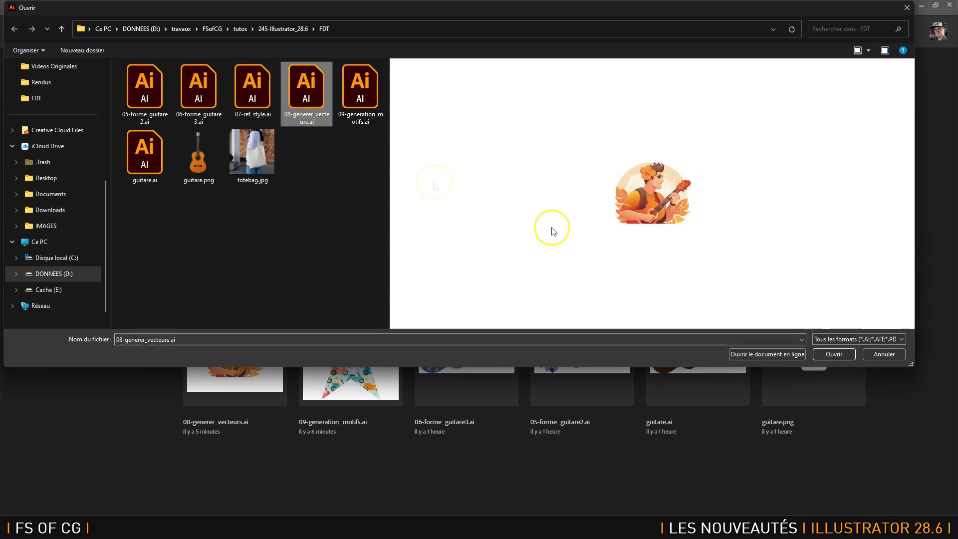
{"action": "left_click", "coordinate": [831, 352]}
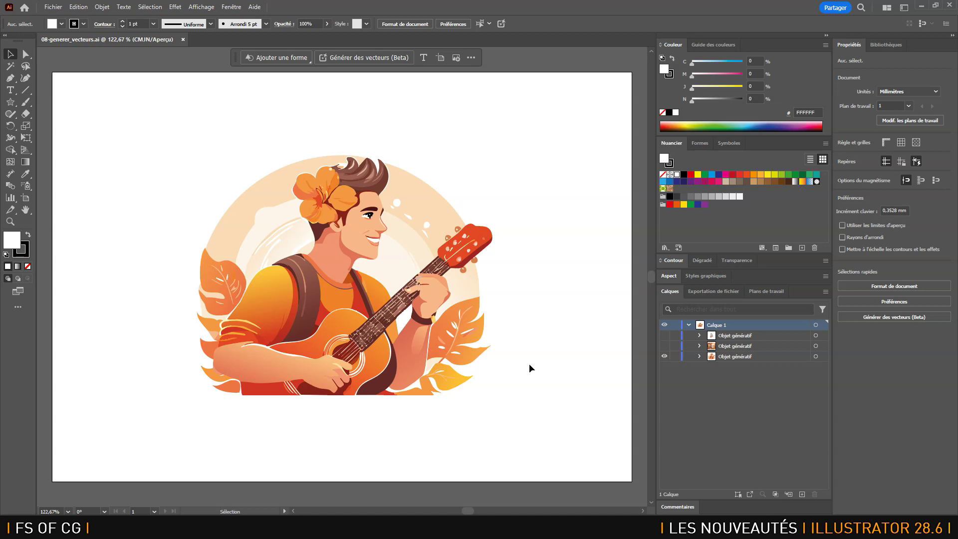
Step: Delete the two hidden generative objects from Calque 1, leaving only the guitarist illustration
{"action": "left_click_drag", "start_coordinate": [129, 113], "coordinate": [567, 425]}
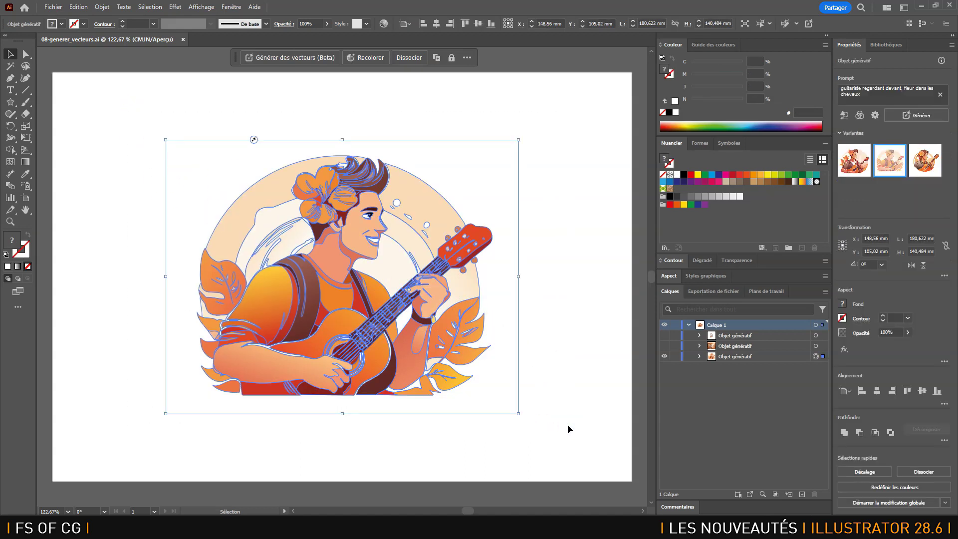
{"action": "left_click", "coordinate": [774, 364]}
{"action": "left_click", "coordinate": [777, 347]}
{"action": "left_click", "coordinate": [779, 336], "text": "shift"}
{"action": "left_click", "coordinate": [816, 495]}
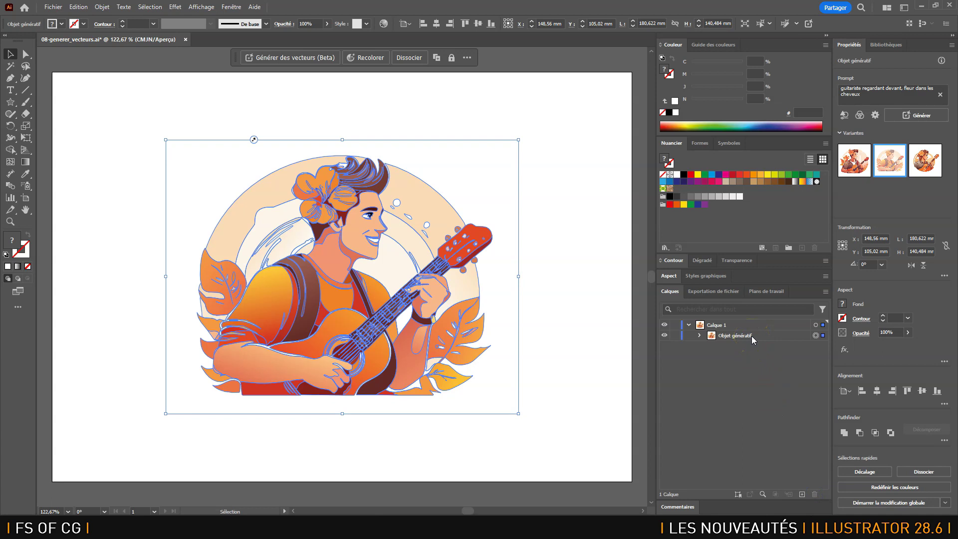
Step: Save the document under the new name 10-maquette in Adobe Illustrator format, with version Illustrator 2020
{"action": "left_click", "coordinate": [53, 7]}
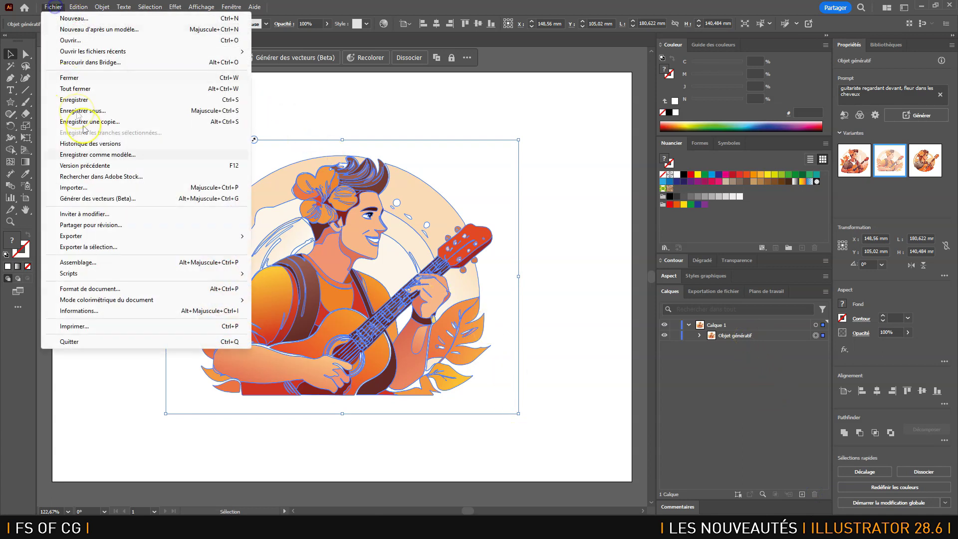
{"action": "left_click", "coordinate": [98, 110]}
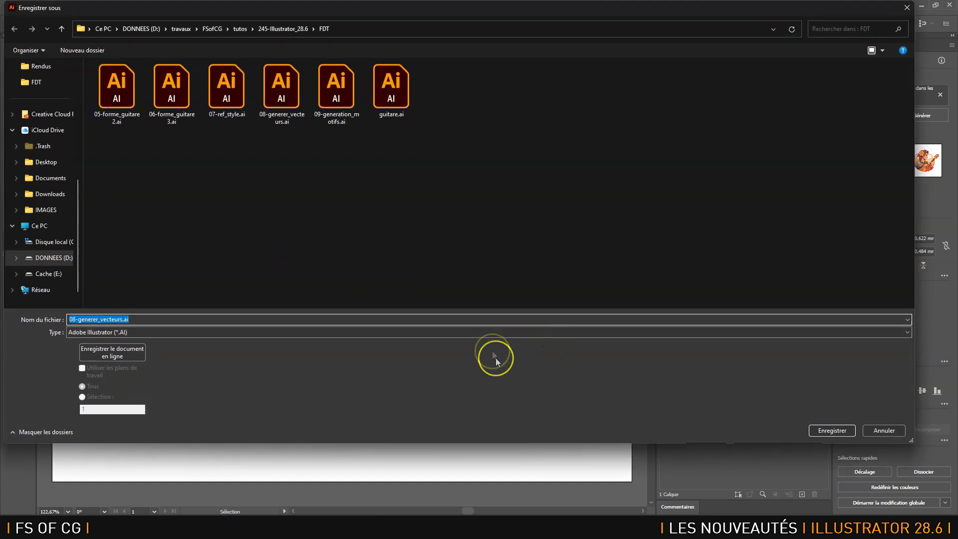
{"action": "type", "text": "10-maquette"}
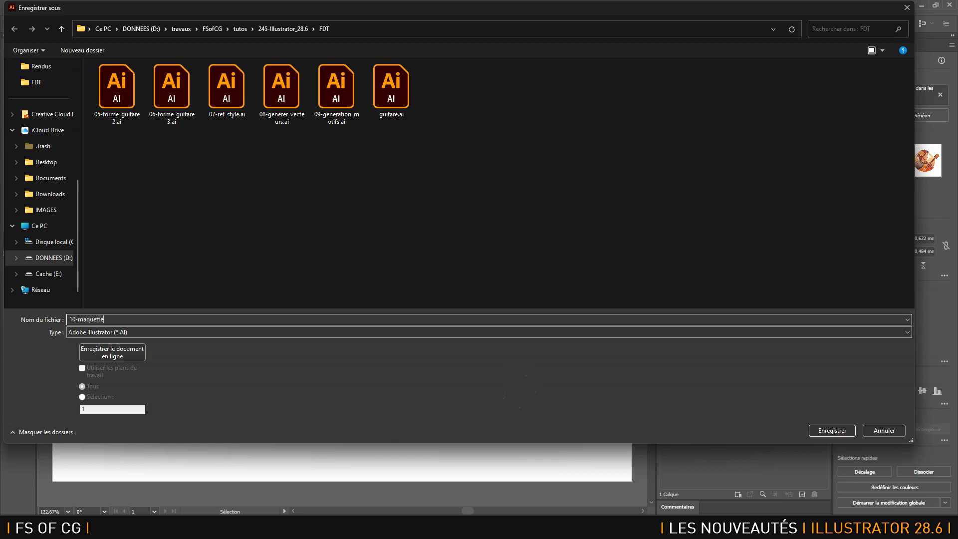
{"action": "key", "text": "Return"}
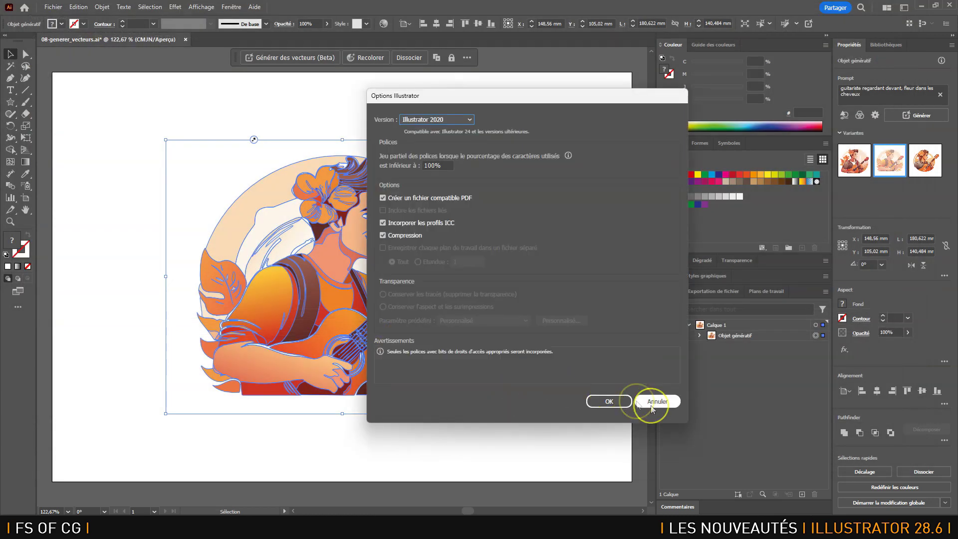
{"action": "left_click", "coordinate": [622, 401]}
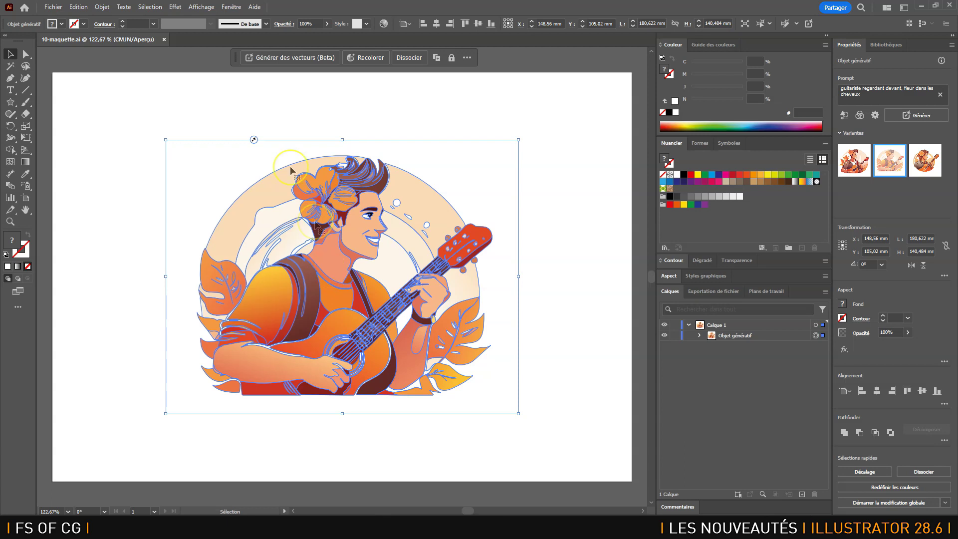
Step: Open the Maquette (Beta) feature and display its Habillement templates
{"action": "left_click", "coordinate": [230, 8]}
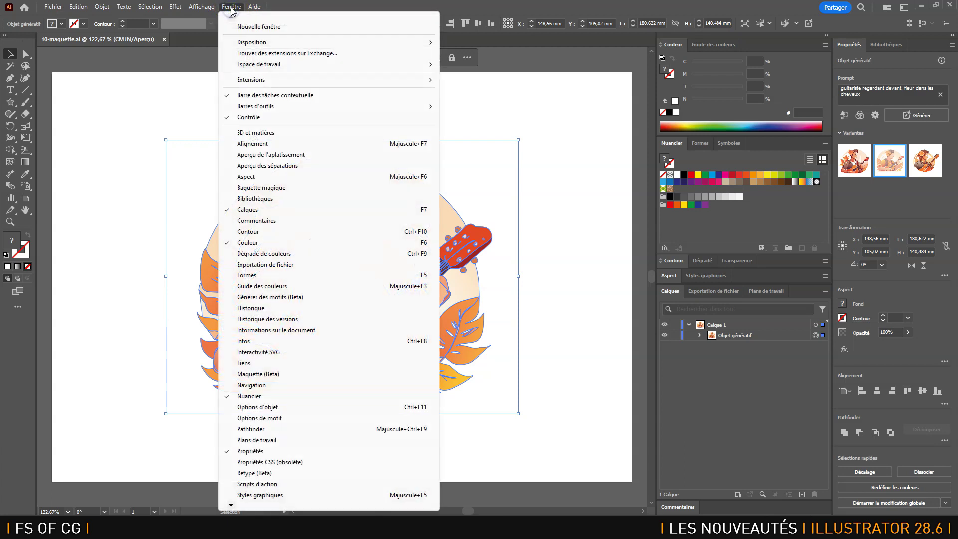
{"action": "left_click", "coordinate": [278, 374]}
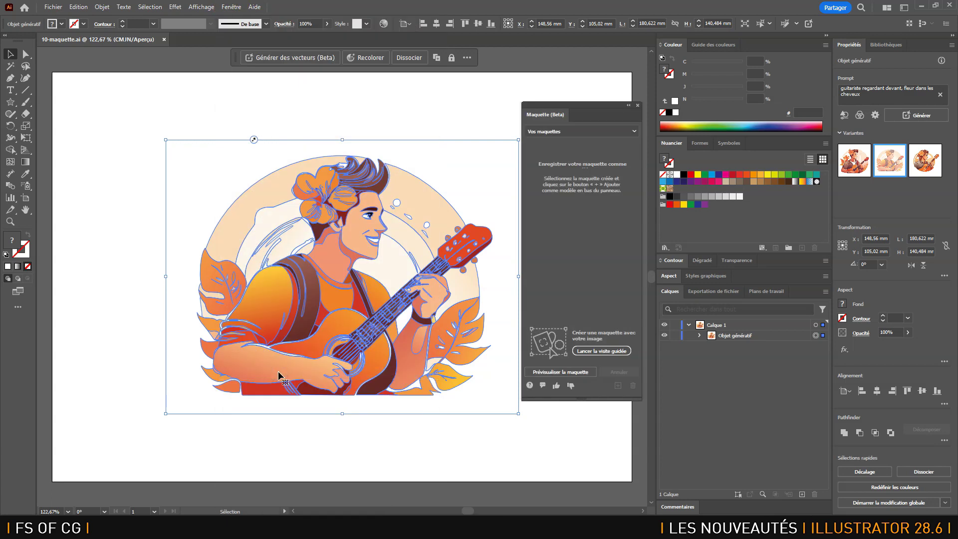
{"action": "left_click", "coordinate": [601, 135]}
{"action": "left_click", "coordinate": [569, 147]}
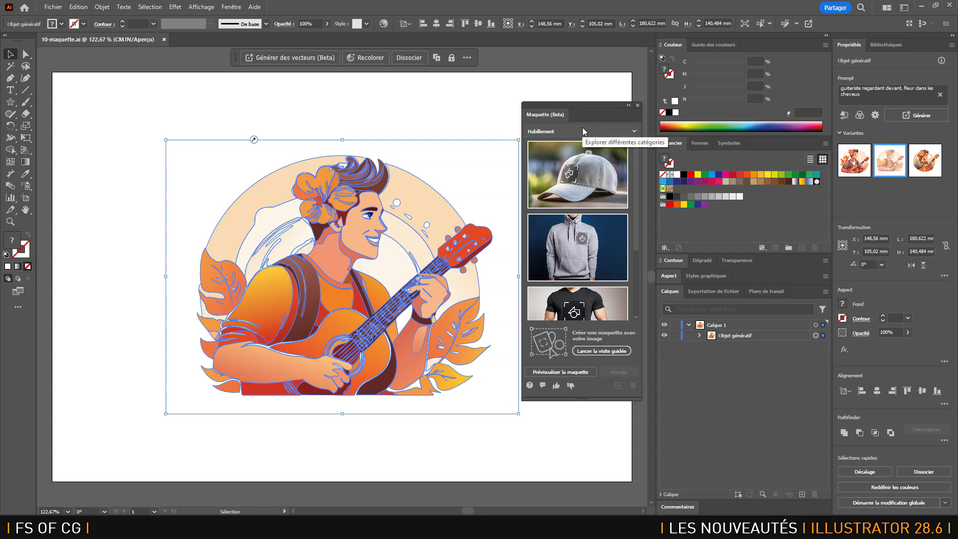
Step: Browse the Graphiques de branding, Appareils numériques and Packaging mockup templates, returning to Habillement
{"action": "left_click", "coordinate": [583, 130]}
{"action": "left_click", "coordinate": [579, 152]}
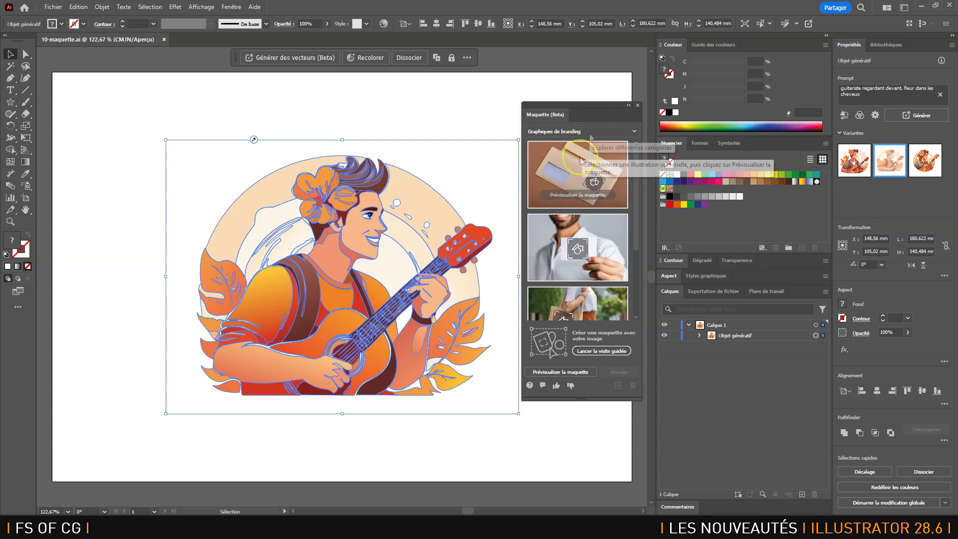
{"action": "left_click", "coordinate": [577, 131]}
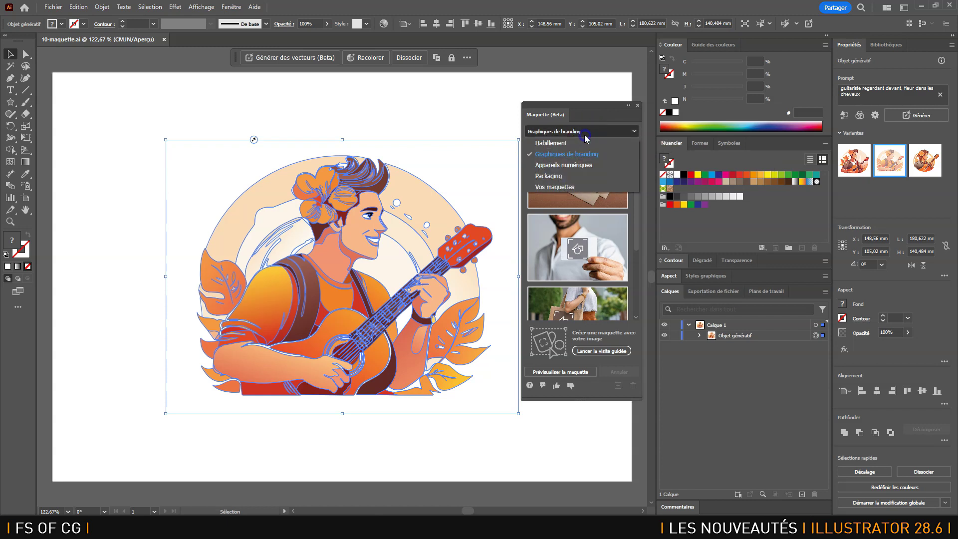
{"action": "left_click", "coordinate": [572, 164]}
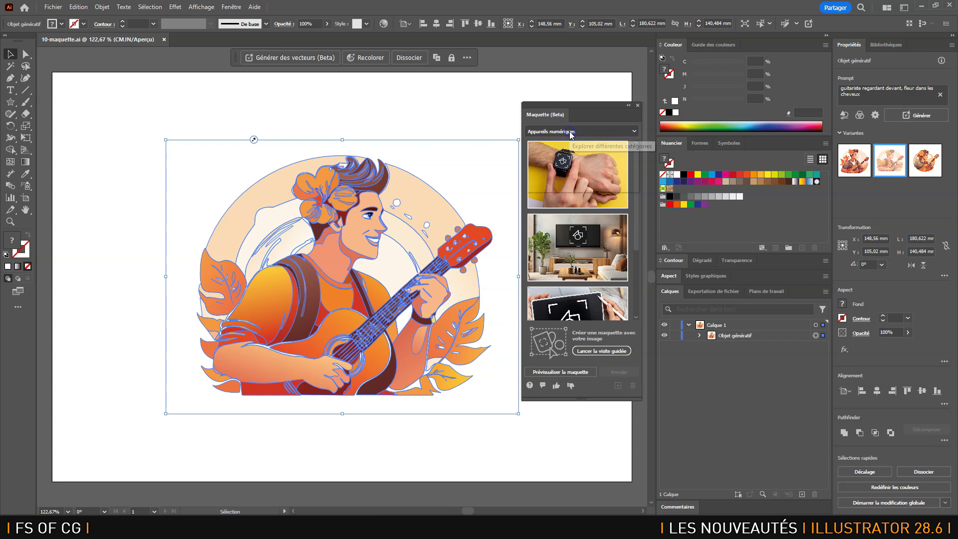
{"action": "left_click", "coordinate": [571, 132]}
{"action": "left_click", "coordinate": [561, 174]}
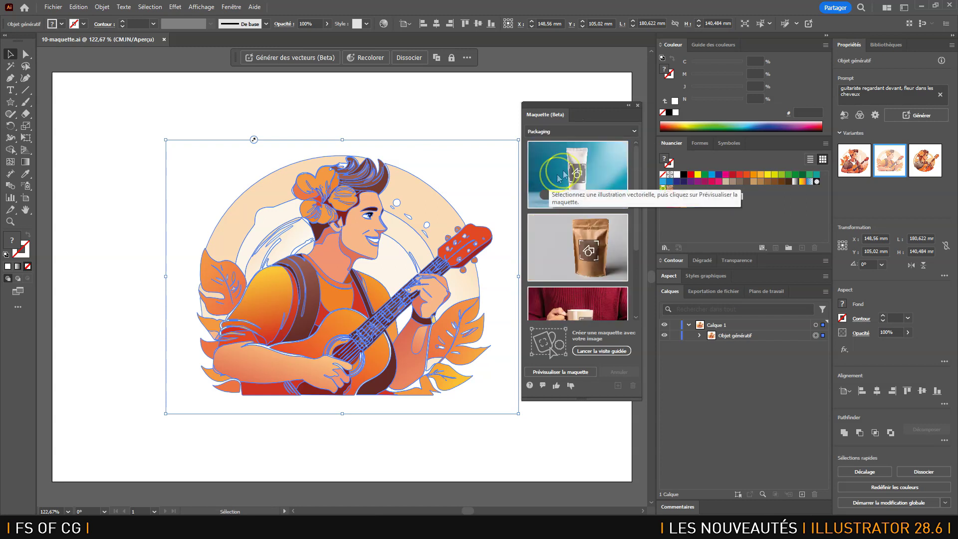
{"action": "left_click", "coordinate": [581, 139]}
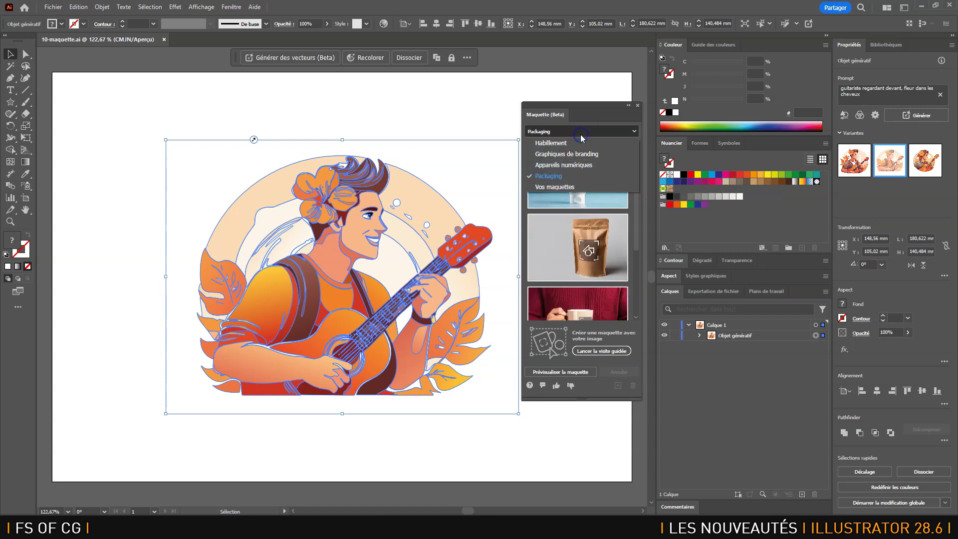
{"action": "left_click", "coordinate": [562, 142]}
Step: Enlarge the mockup template list and preview the guitarist illustration on the Habillement templates
{"action": "left_click_drag", "start_coordinate": [599, 120], "coordinate": [662, 122]}
{"action": "left_click_drag", "start_coordinate": [643, 402], "coordinate": [648, 490]}
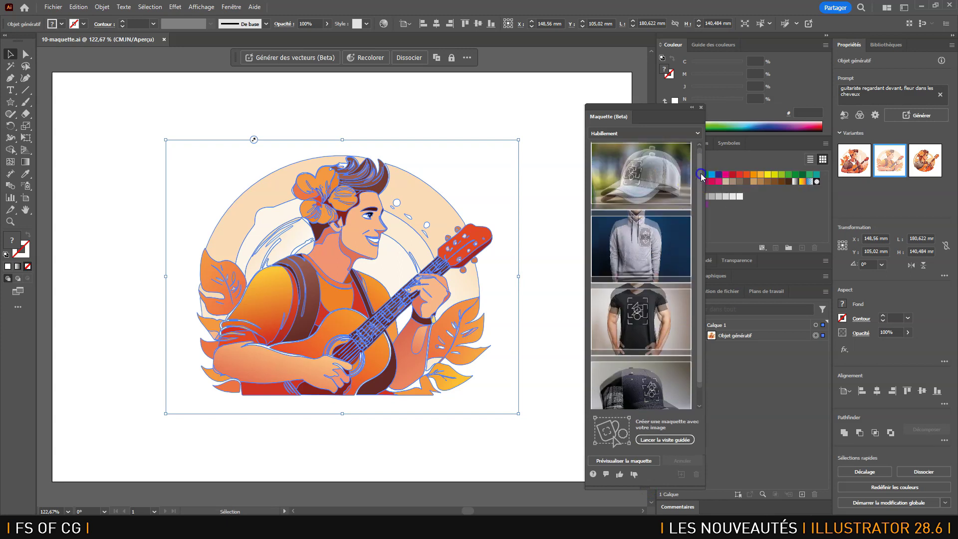
{"action": "left_click_drag", "start_coordinate": [699, 181], "coordinate": [702, 239]}
{"action": "mouse_move", "coordinate": [645, 370]}
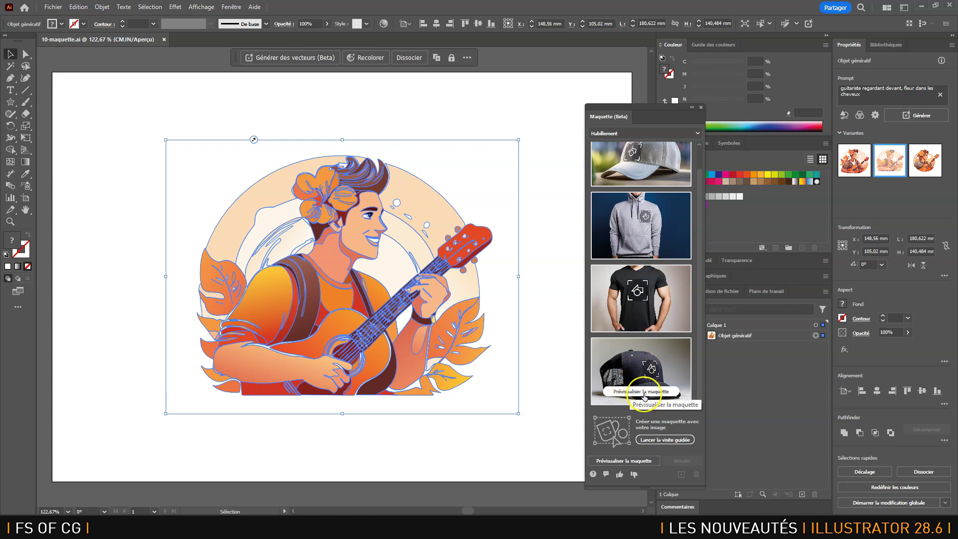
{"action": "left_click", "coordinate": [644, 392]}
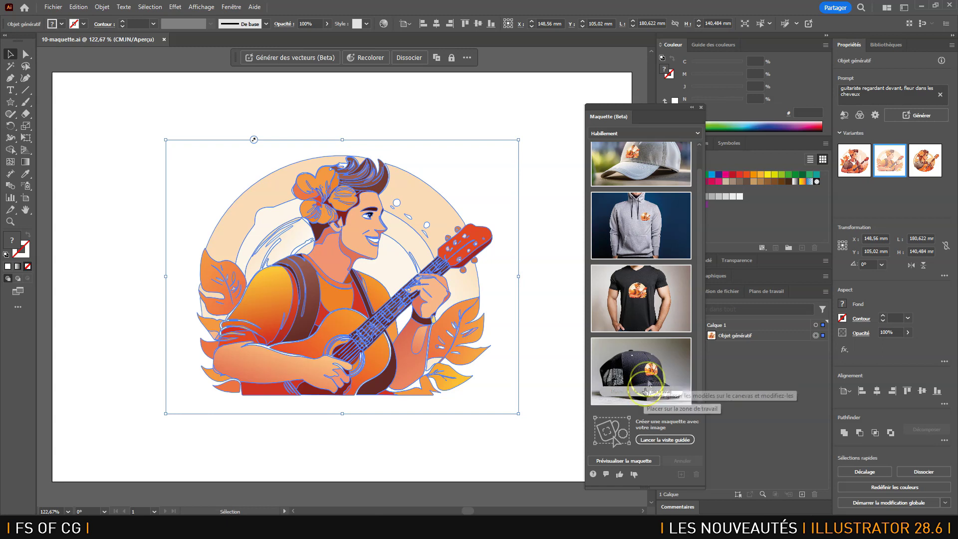
{"action": "left_click", "coordinate": [642, 266]}
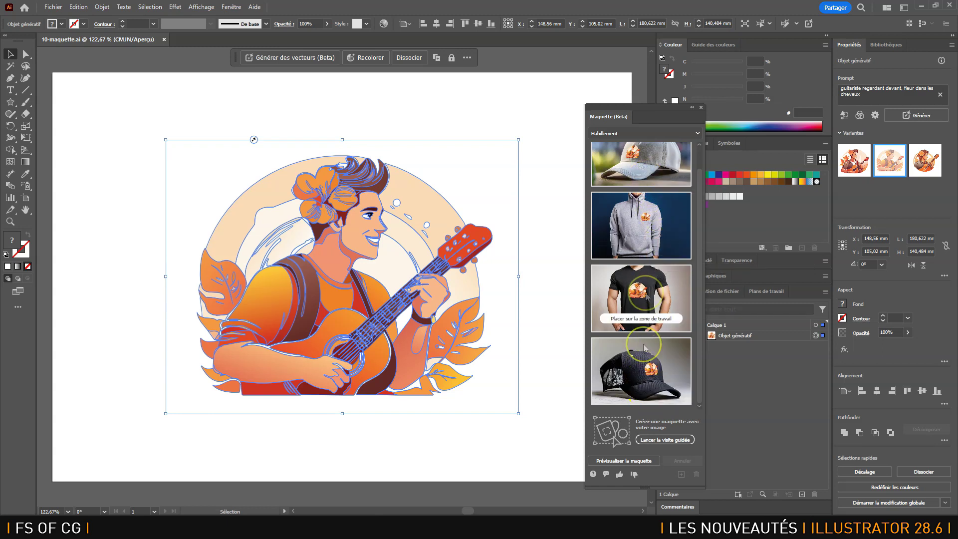
{"action": "scroll", "coordinate": [702, 224], "scroll_direction": "up", "scroll_amount": 2}
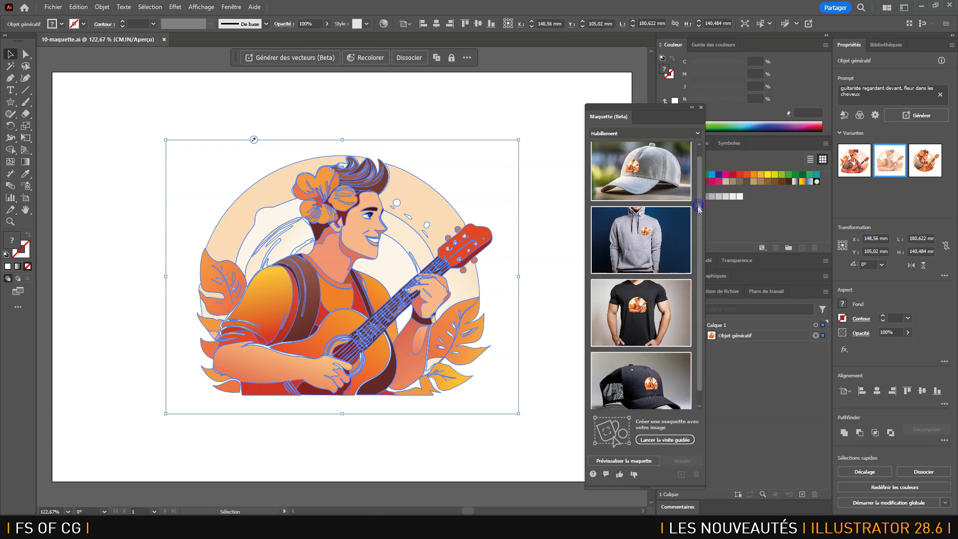
Step: Review the illustration's previews in the Graphiques de branding, Appareils numériques and Packaging categories
{"action": "left_click", "coordinate": [657, 133]}
{"action": "left_click", "coordinate": [641, 155]}
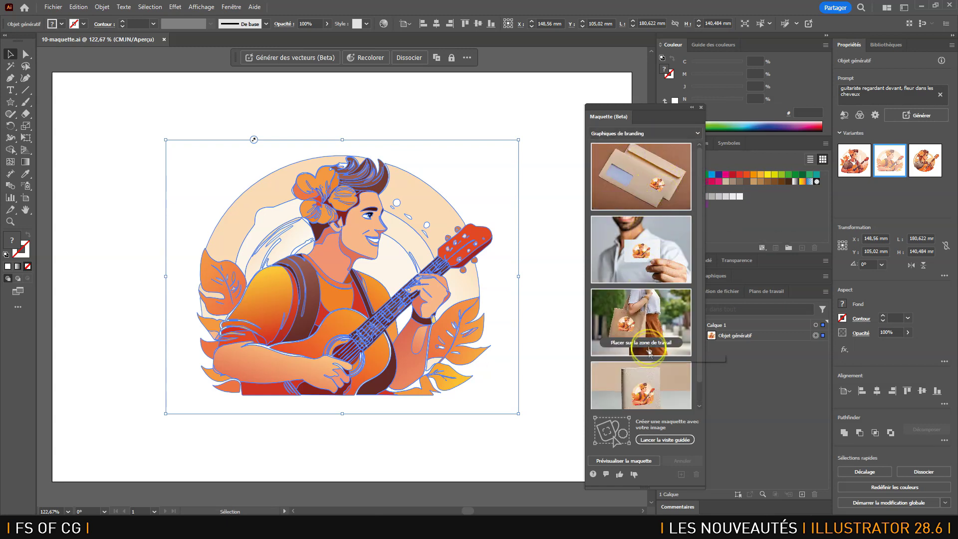
{"action": "left_click", "coordinate": [632, 135]}
{"action": "left_click", "coordinate": [617, 161]}
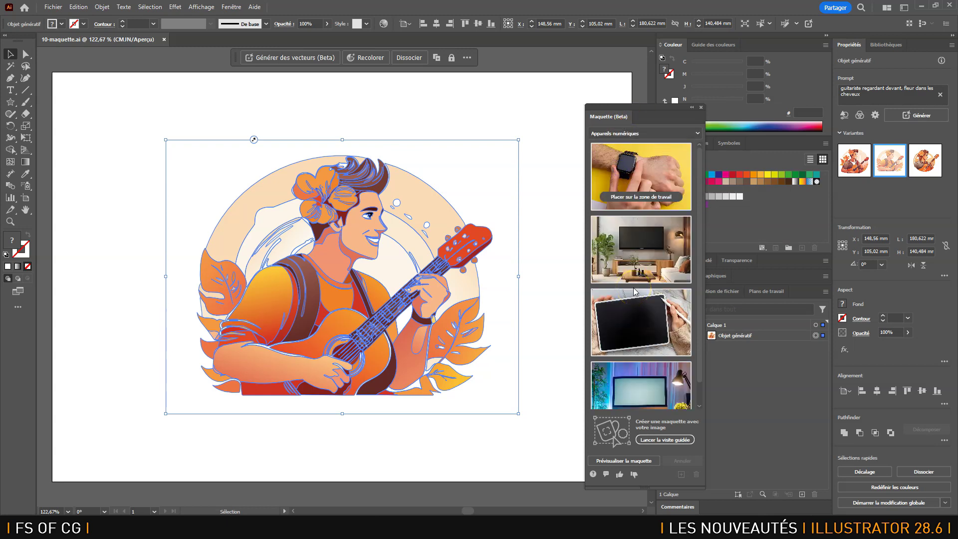
{"action": "left_click", "coordinate": [662, 283]}
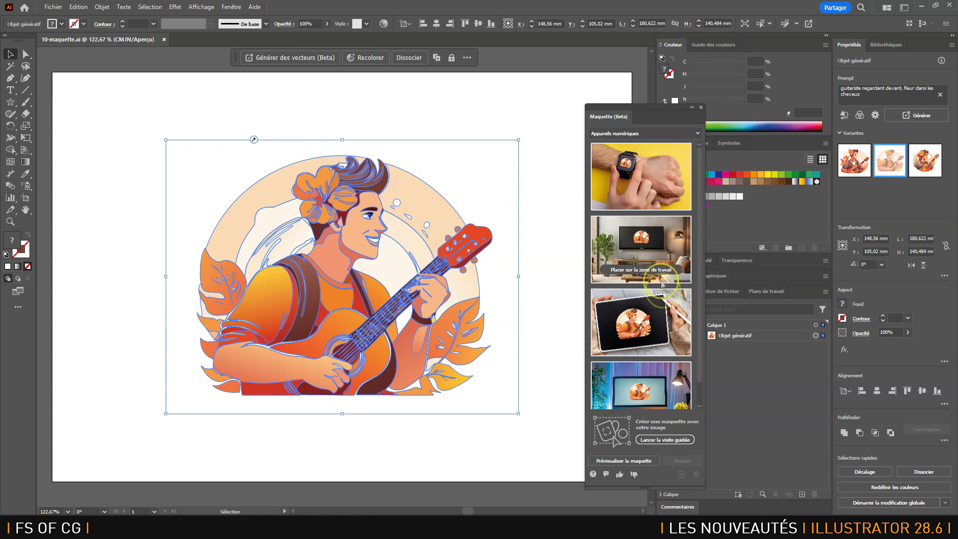
{"action": "scroll", "coordinate": [701, 300], "scroll_direction": "down", "scroll_amount": 1}
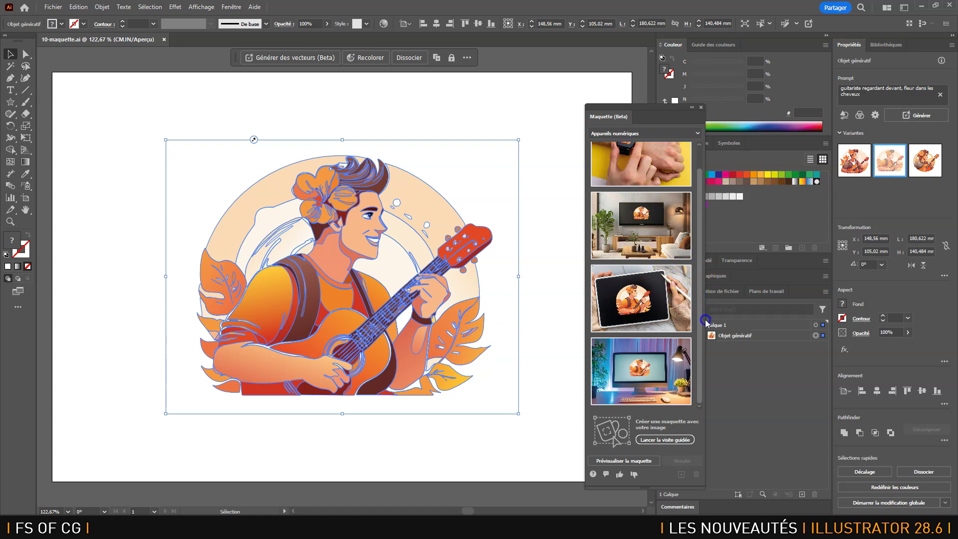
{"action": "scroll", "coordinate": [703, 319], "scroll_direction": "up", "scroll_amount": 1}
{"action": "left_click", "coordinate": [642, 132]}
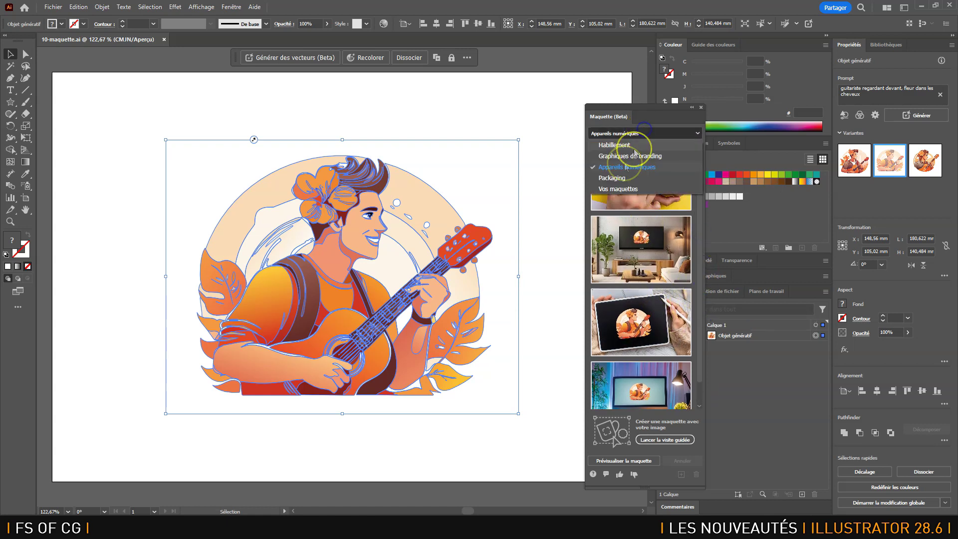
{"action": "left_click", "coordinate": [613, 179]}
{"action": "mouse_move", "coordinate": [654, 270]}
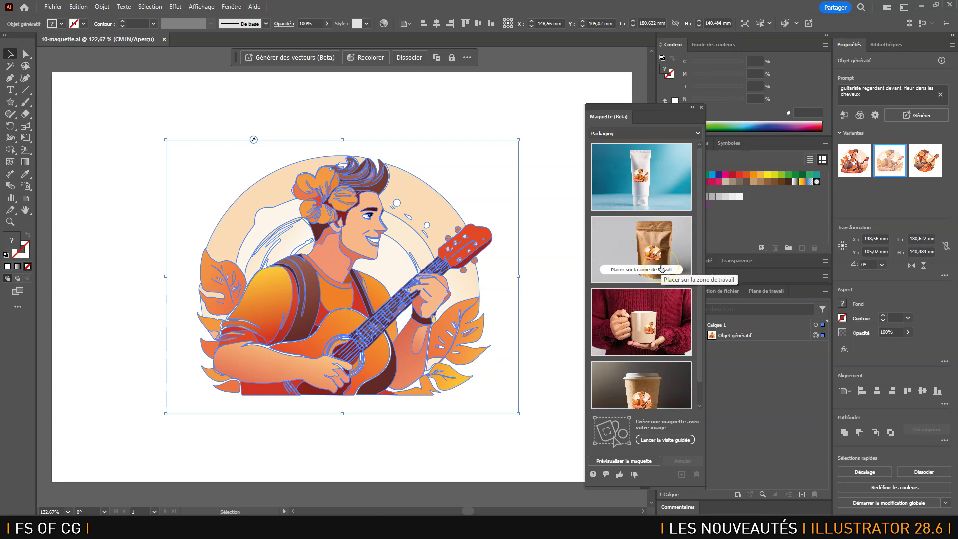
{"action": "scroll", "coordinate": [700, 229], "scroll_direction": "down", "scroll_amount": 1}
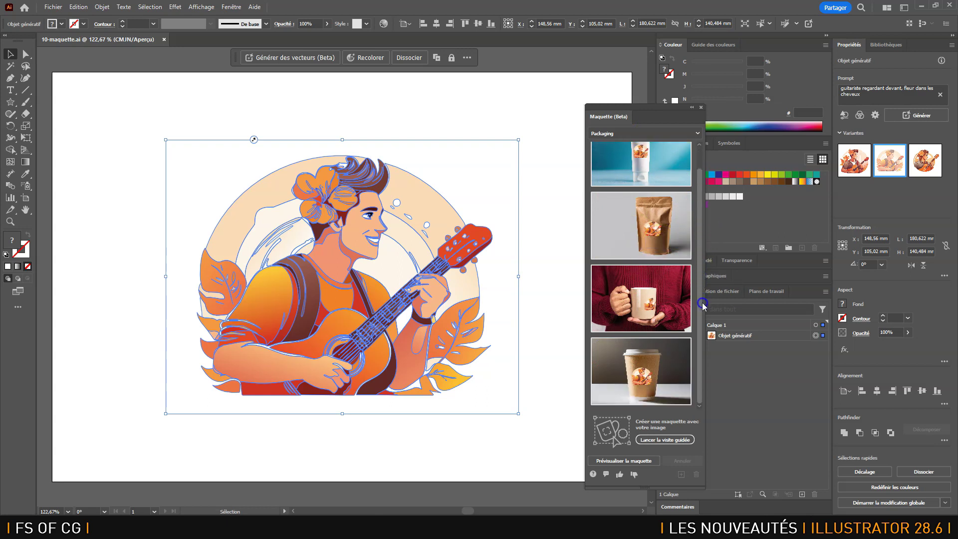
{"action": "scroll", "coordinate": [702, 288], "scroll_direction": "up", "scroll_amount": 1}
Step: Place the black cap mockup from the Habillement category on the canvas, starting near the artboard's upper-left corner
{"action": "left_click", "coordinate": [638, 134]}
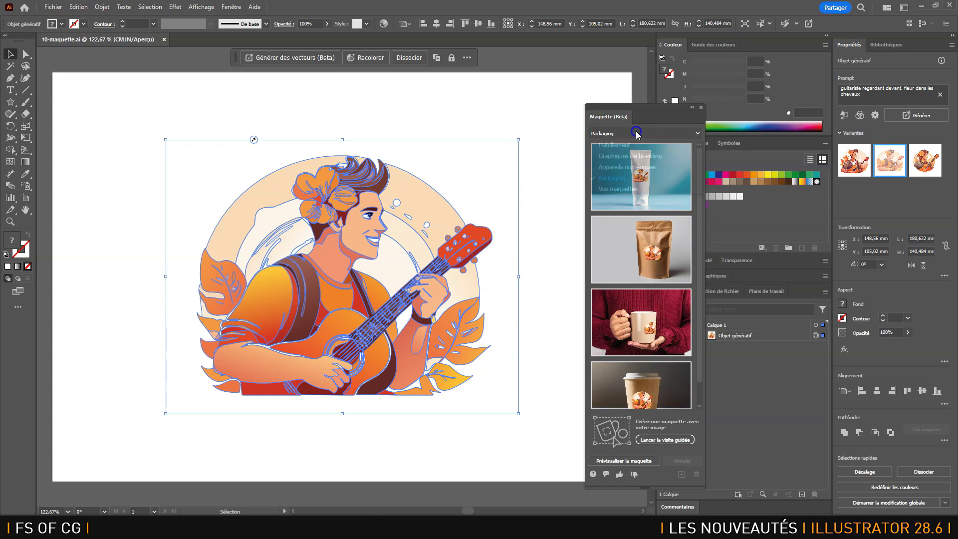
{"action": "left_click", "coordinate": [614, 144]}
{"action": "mouse_move", "coordinate": [675, 198]}
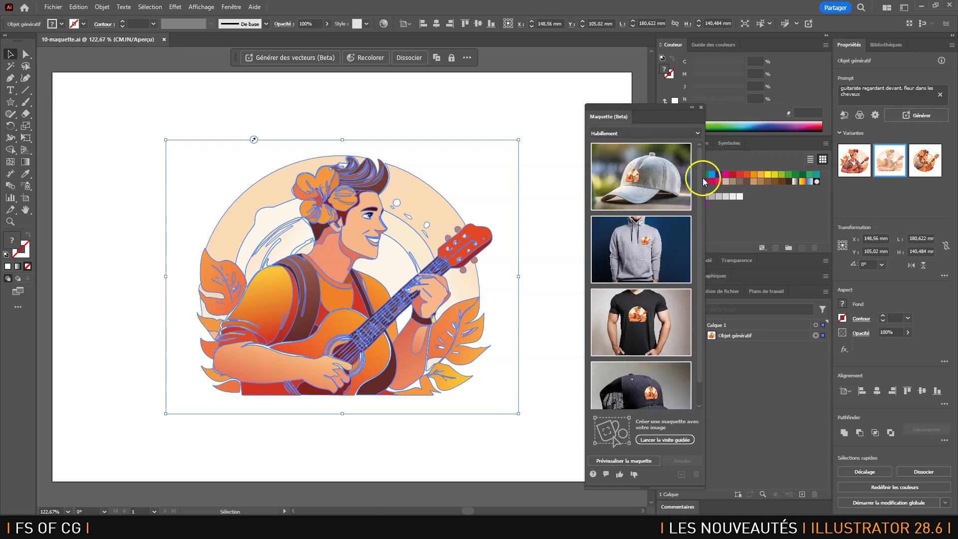
{"action": "scroll", "coordinate": [699, 224], "scroll_direction": "down", "scroll_amount": 1}
{"action": "mouse_move", "coordinate": [652, 349]}
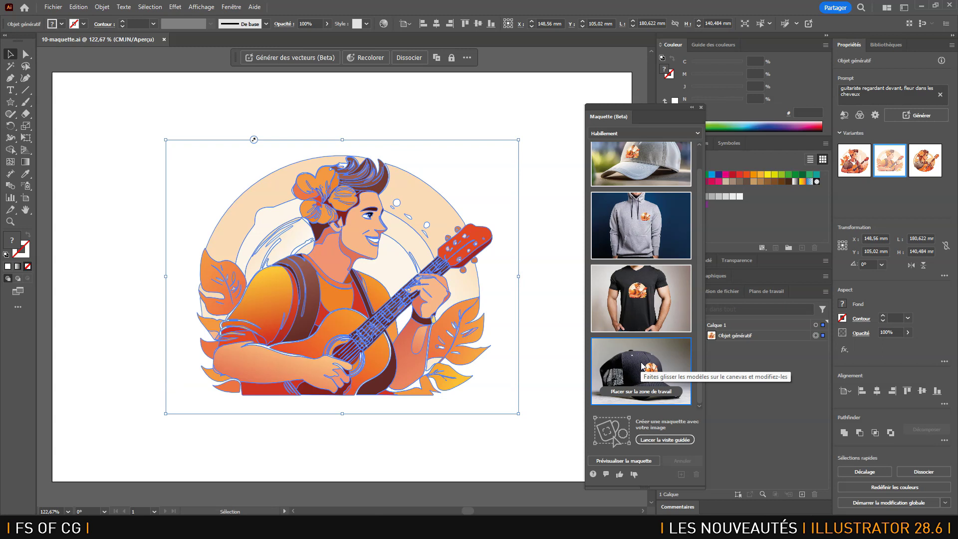
{"action": "left_click_drag", "start_coordinate": [642, 366], "coordinate": [125, 215]}
{"action": "left_click", "coordinate": [170, 180]}
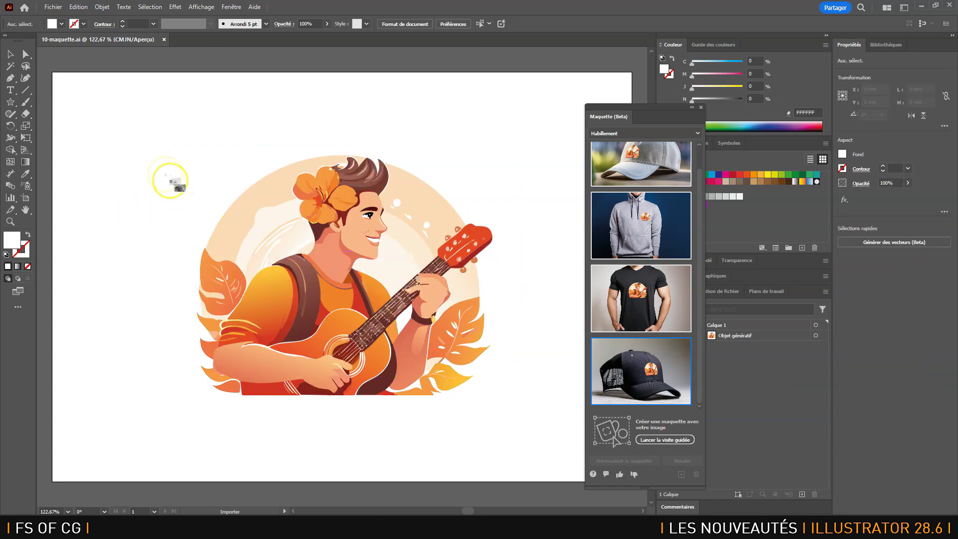
{"action": "left_click", "coordinate": [114, 135]}
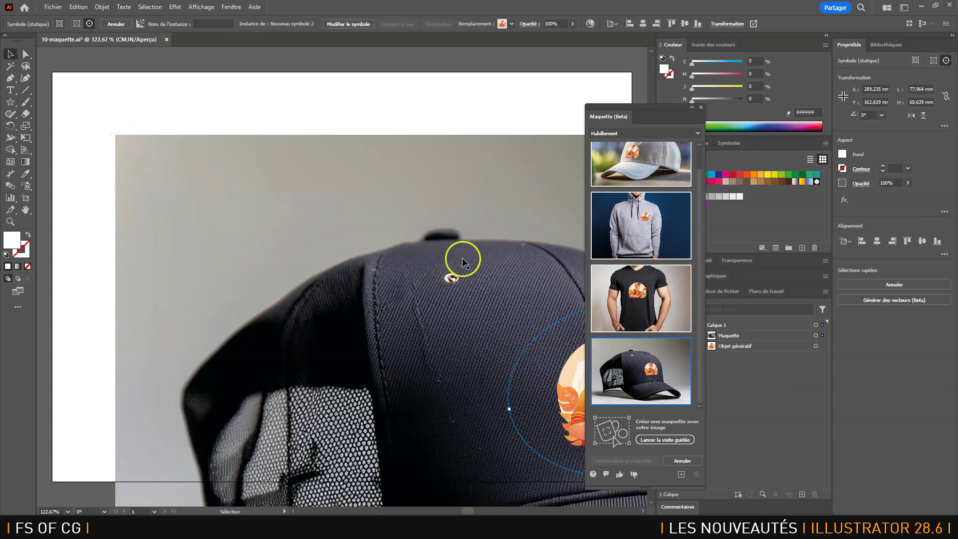
Step: Move the cap mockup towards the artboard's upper-left corner and scale it down to about 287 × 191 mm
{"action": "key", "text": "ctrl+minus"}
{"action": "key", "text": "ctrl+minus"}
{"action": "key", "text": "ctrl+minus"}
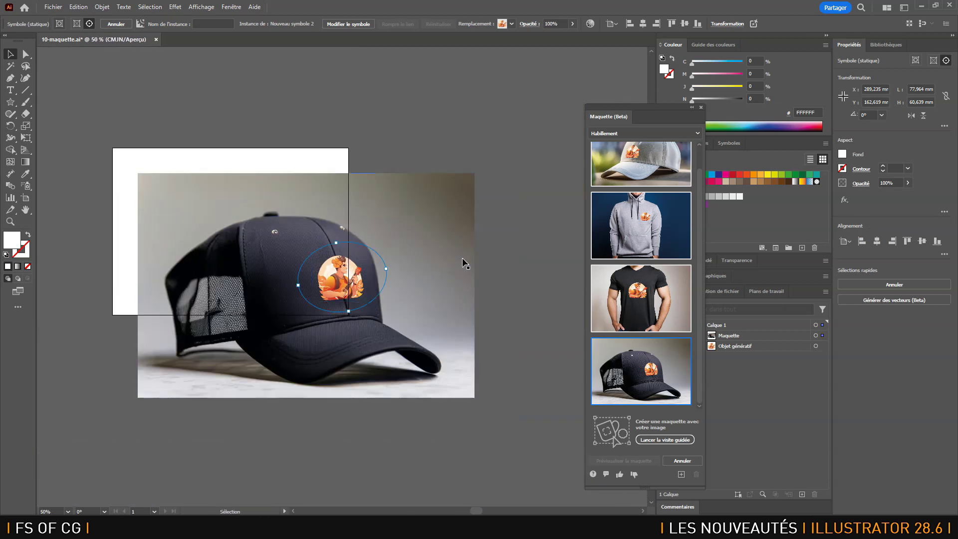
{"action": "left_click_drag", "start_coordinate": [250, 199], "coordinate": [227, 180]}
{"action": "left_click_drag", "start_coordinate": [453, 375], "coordinate": [342, 306]}
Step: Select the guitarist symbol nested inside the Maquette object and shift it slightly up and to the left on the cap
{"action": "left_click", "coordinate": [402, 301]}
{"action": "key", "text": "ctrl+plus"}
{"action": "left_click", "coordinate": [405, 308]}
{"action": "key", "text": "ctrl+plus"}
{"action": "key", "text": "ctrl+plus"}
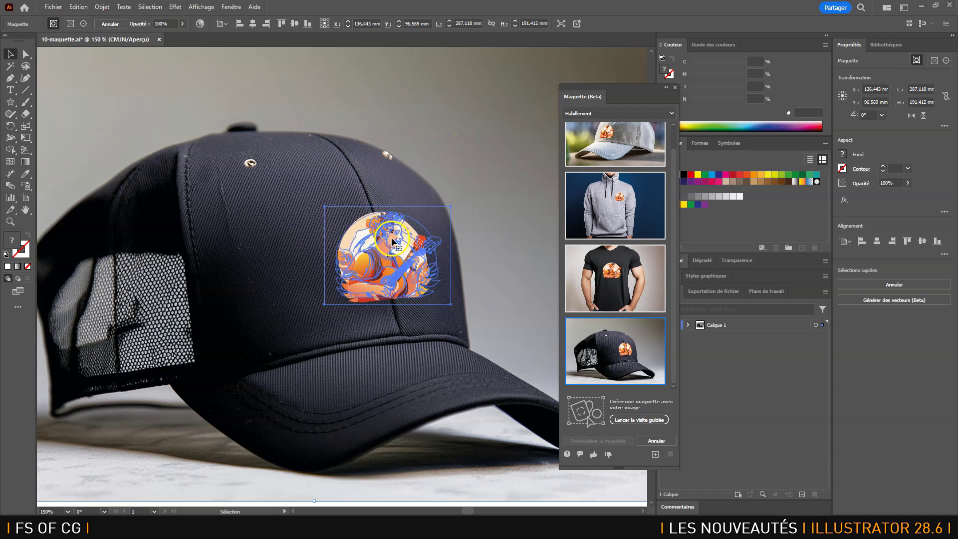
{"action": "left_click", "coordinate": [687, 325]}
{"action": "left_click", "coordinate": [687, 325]}
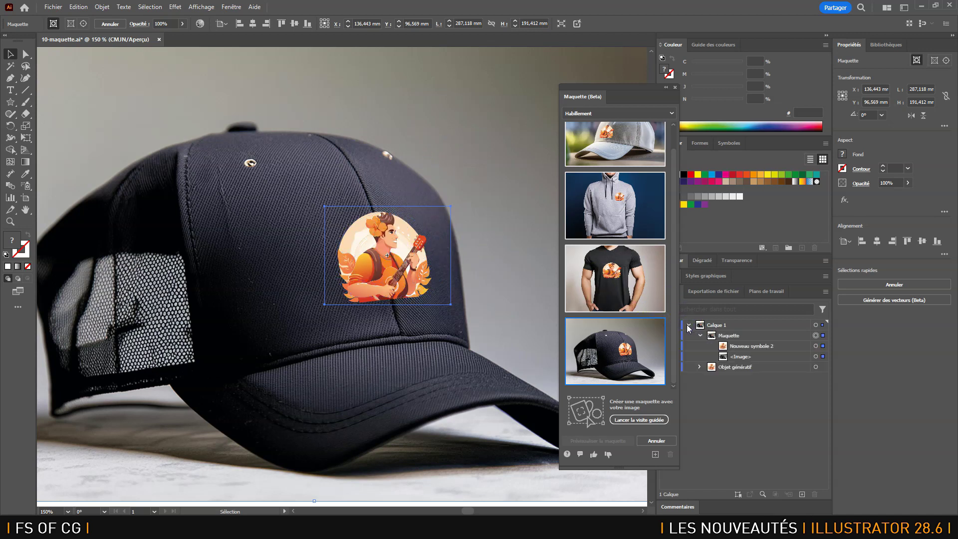
{"action": "left_click", "coordinate": [756, 346]}
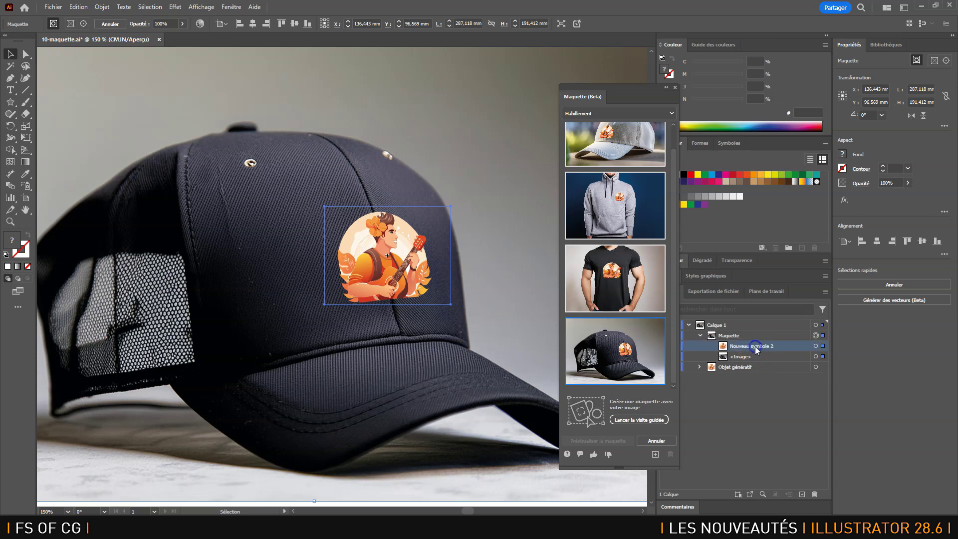
{"action": "left_click", "coordinate": [816, 346]}
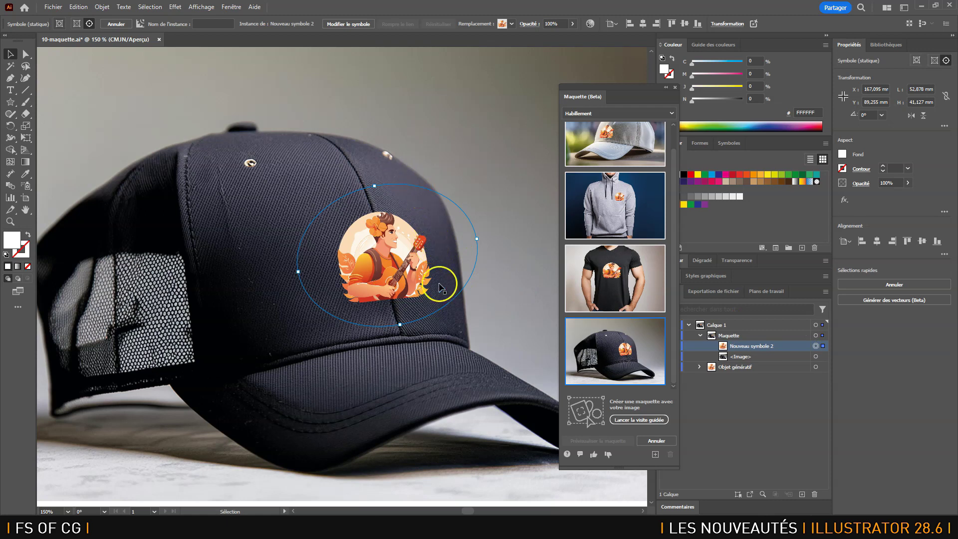
{"action": "mouse_move", "coordinate": [393, 248]}
{"action": "left_mouse_down"}
{"action": "mouse_move", "coordinate": [379, 231]}
{"action": "mouse_move", "coordinate": [311, 227]}
{"action": "mouse_move", "coordinate": [282, 263]}
{"action": "mouse_move", "coordinate": [334, 375]}
{"action": "mouse_move", "coordinate": [356, 400]}
{"action": "mouse_move", "coordinate": [402, 385]}
{"action": "mouse_move", "coordinate": [350, 381]}
{"action": "mouse_move", "coordinate": [227, 282]}
{"action": "mouse_move", "coordinate": [83, 268]}
{"action": "mouse_move", "coordinate": [167, 205]}
{"action": "mouse_move", "coordinate": [232, 181]}
{"action": "mouse_move", "coordinate": [311, 169]}
{"action": "mouse_move", "coordinate": [367, 199]}
{"action": "mouse_move", "coordinate": [391, 246]}
{"action": "left_mouse_up"}
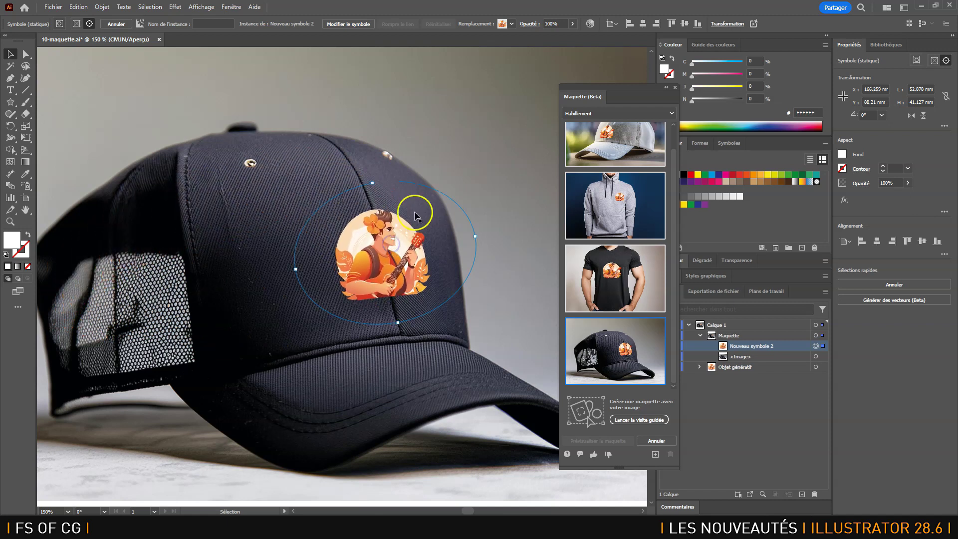
Step: Adjust the guitarist symbol's rotation on the cap and enlarge it to about 62 × 48 mm
{"action": "left_click_drag", "start_coordinate": [371, 181], "coordinate": [401, 174]}
{"action": "mouse_move", "coordinate": [471, 225]}
{"action": "left_mouse_down"}
{"action": "mouse_move", "coordinate": [481, 235]}
{"action": "mouse_move", "coordinate": [514, 227]}
{"action": "mouse_move", "coordinate": [489, 231]}
{"action": "left_mouse_up"}
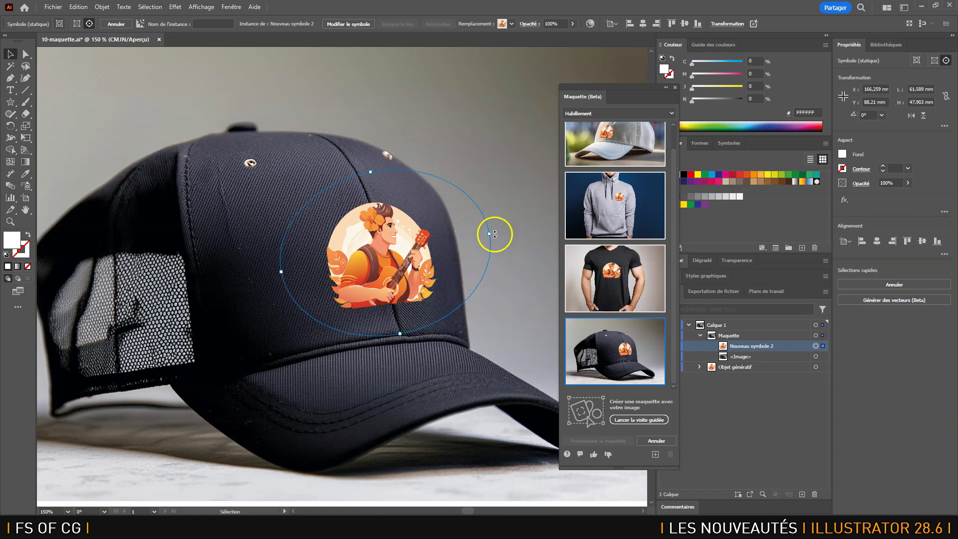
{"action": "mouse_move", "coordinate": [495, 234]}
{"action": "left_mouse_down"}
{"action": "mouse_move", "coordinate": [496, 272]}
{"action": "mouse_move", "coordinate": [487, 216]}
{"action": "mouse_move", "coordinate": [496, 233]}
{"action": "left_mouse_up"}
Step: Try the Obscurcir, Eclaircir, Incrustation and Lumière tamisée blending modes on the guitarist symbol on the cap
{"action": "left_click_drag", "start_coordinate": [633, 91], "coordinate": [610, 71]}
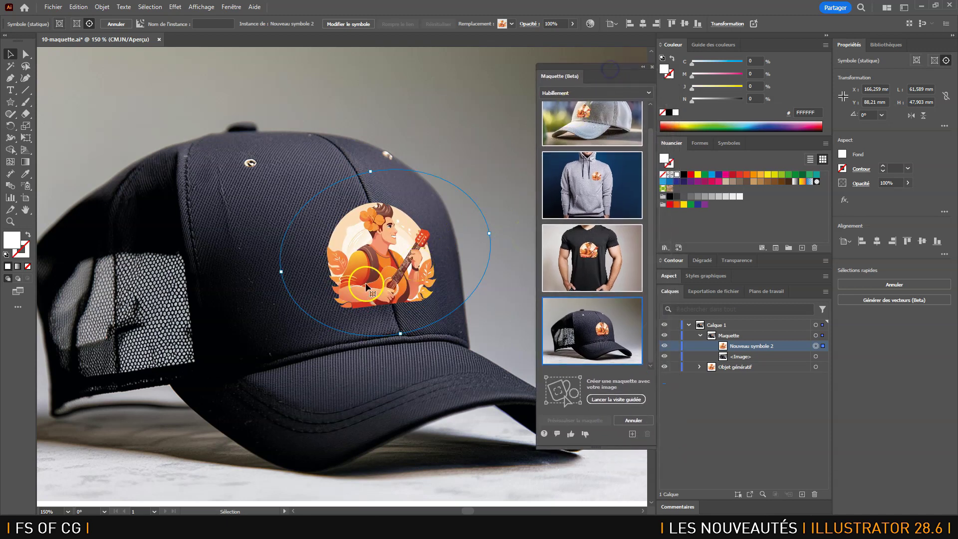
{"action": "left_click", "coordinate": [732, 261]}
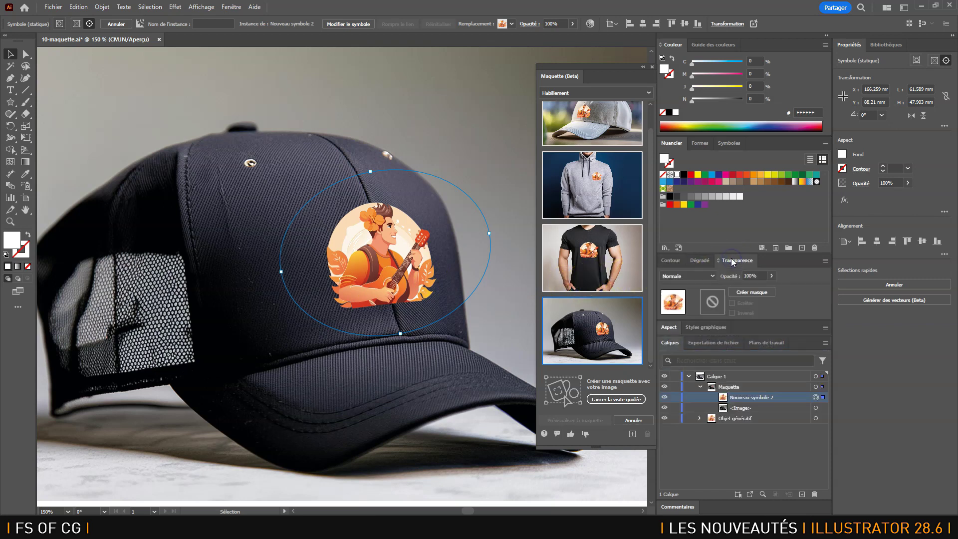
{"action": "left_click", "coordinate": [688, 276]}
{"action": "left_click", "coordinate": [691, 293]}
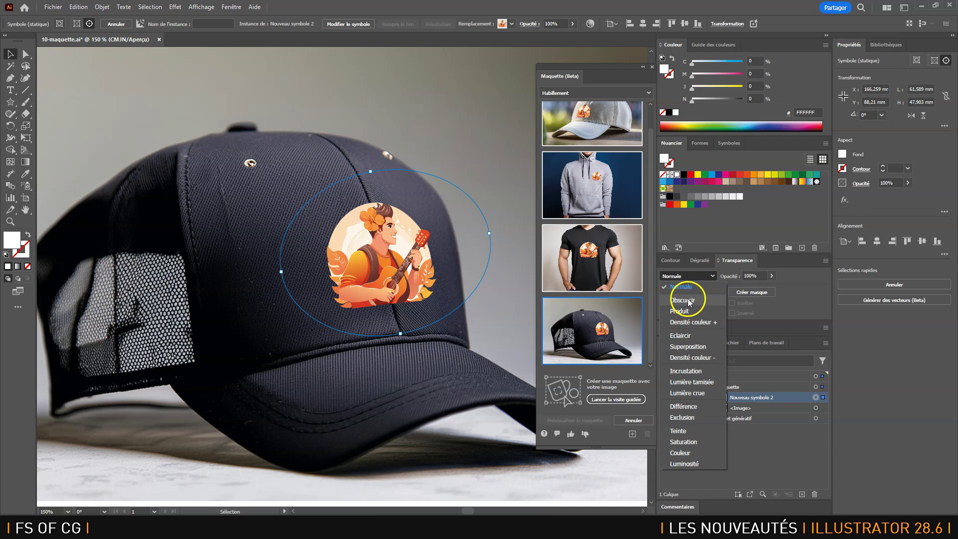
{"action": "left_click", "coordinate": [691, 276]}
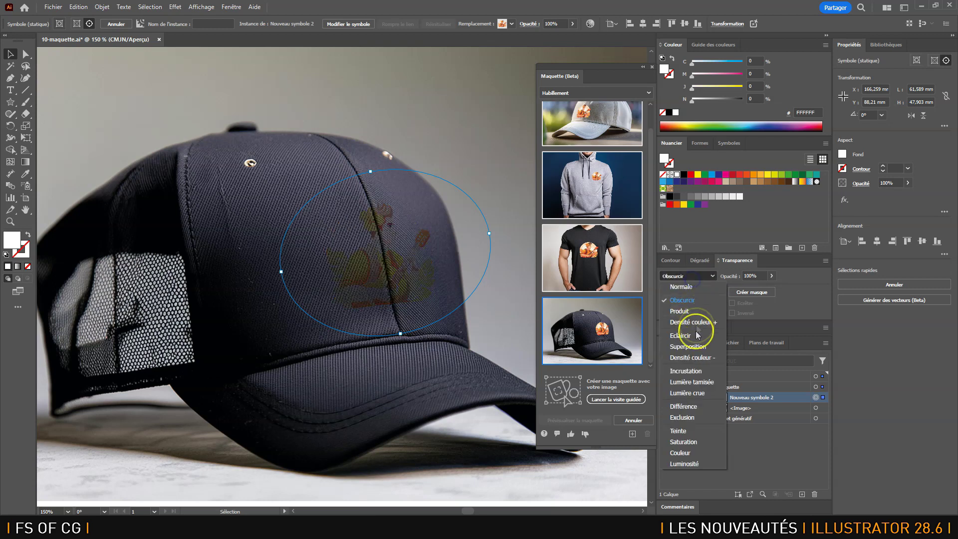
{"action": "left_click", "coordinate": [697, 338]}
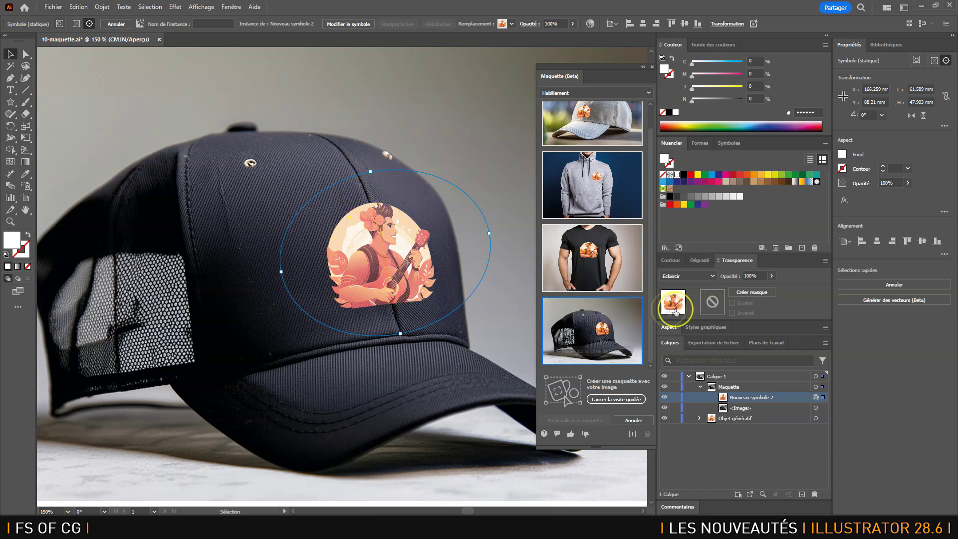
{"action": "left_click", "coordinate": [701, 277]}
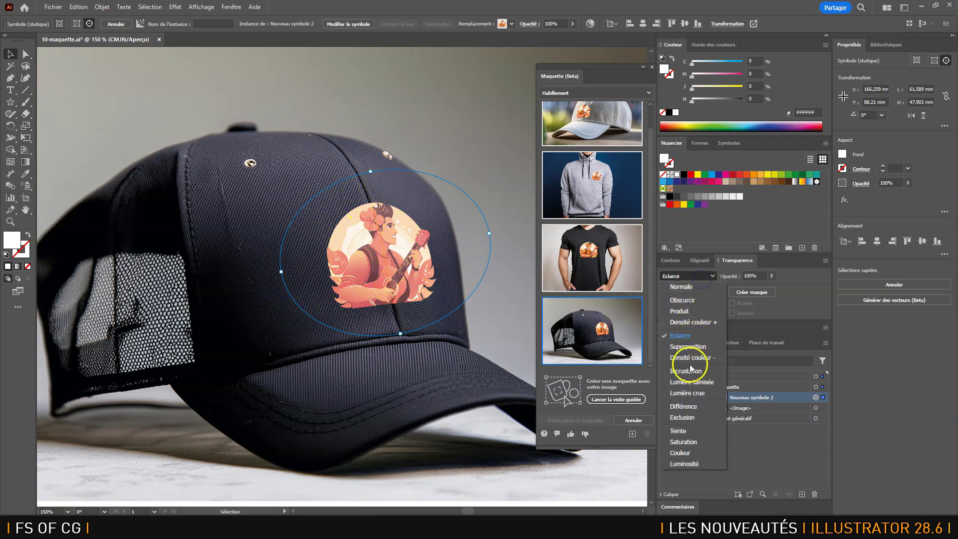
{"action": "left_click", "coordinate": [689, 370]}
{"action": "left_click", "coordinate": [685, 283]}
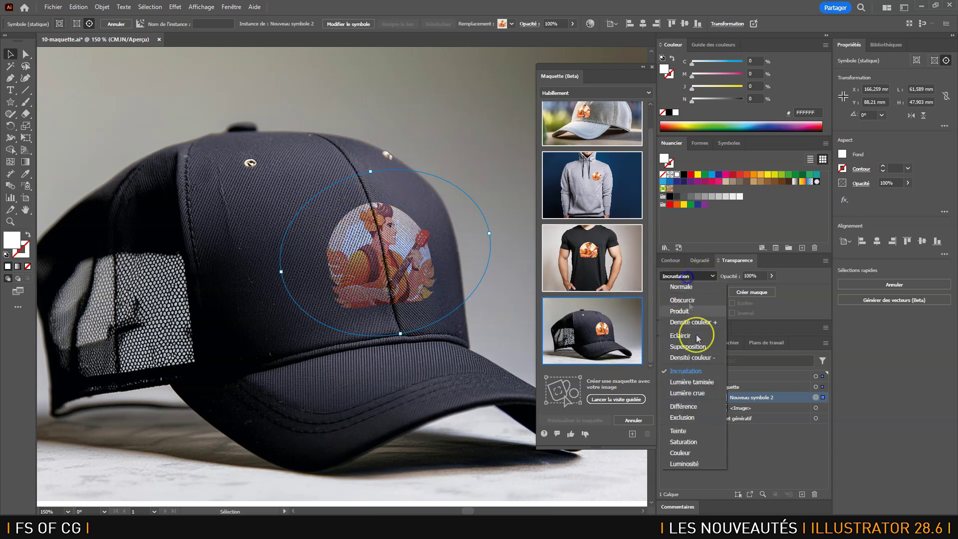
{"action": "left_click", "coordinate": [693, 382]}
Step: Set the guitarist symbol's blending mode to Lumière crue
{"action": "left_click", "coordinate": [701, 277]}
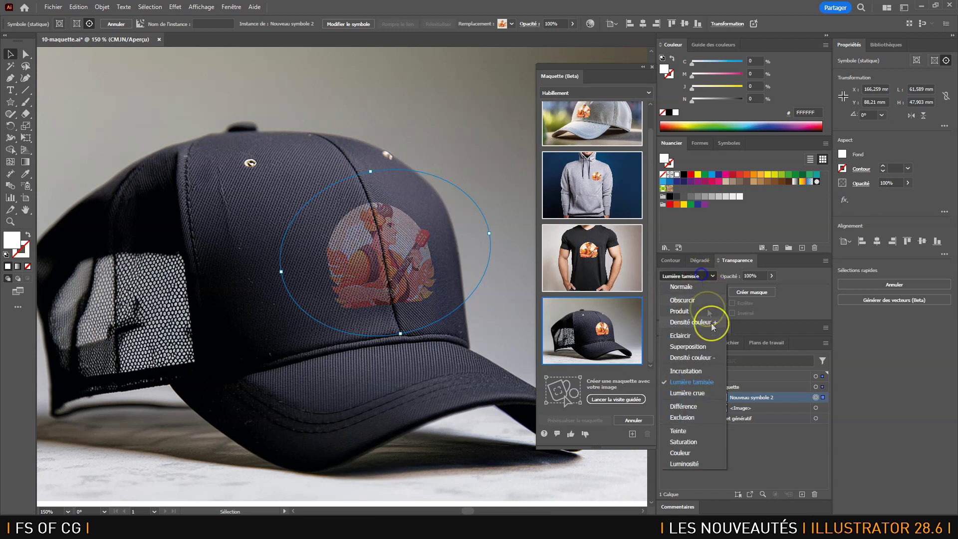
{"action": "left_click", "coordinate": [691, 397]}
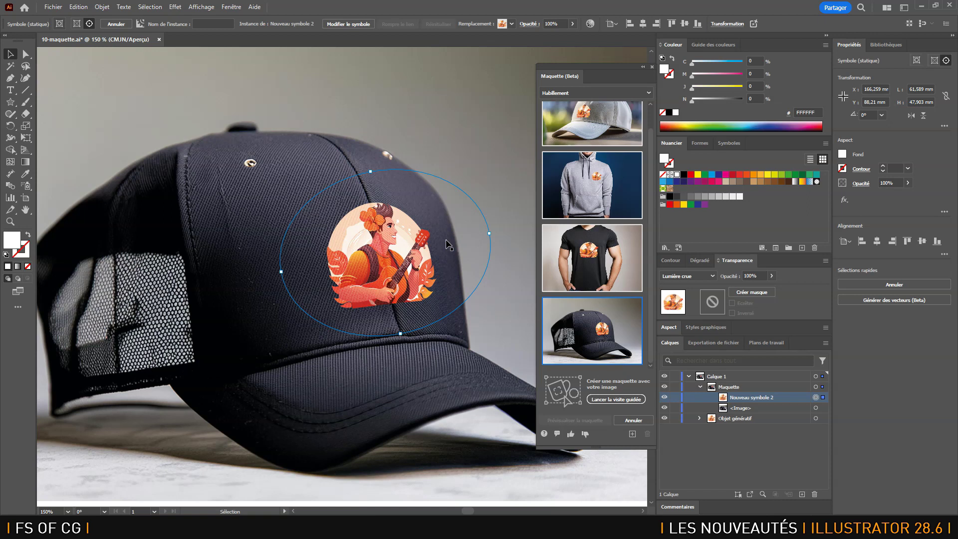
{"action": "mouse_move", "coordinate": [608, 361]}
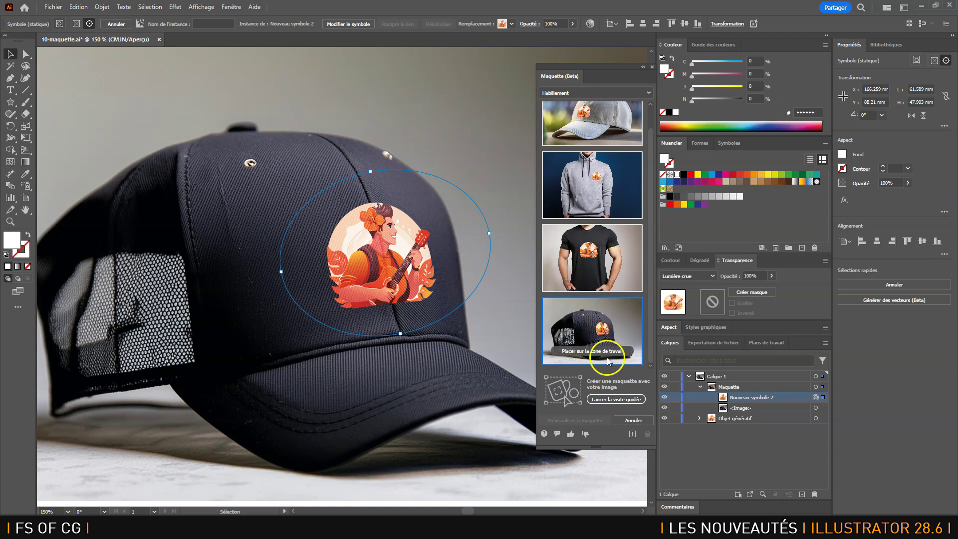
{"action": "mouse_move", "coordinate": [603, 127]}
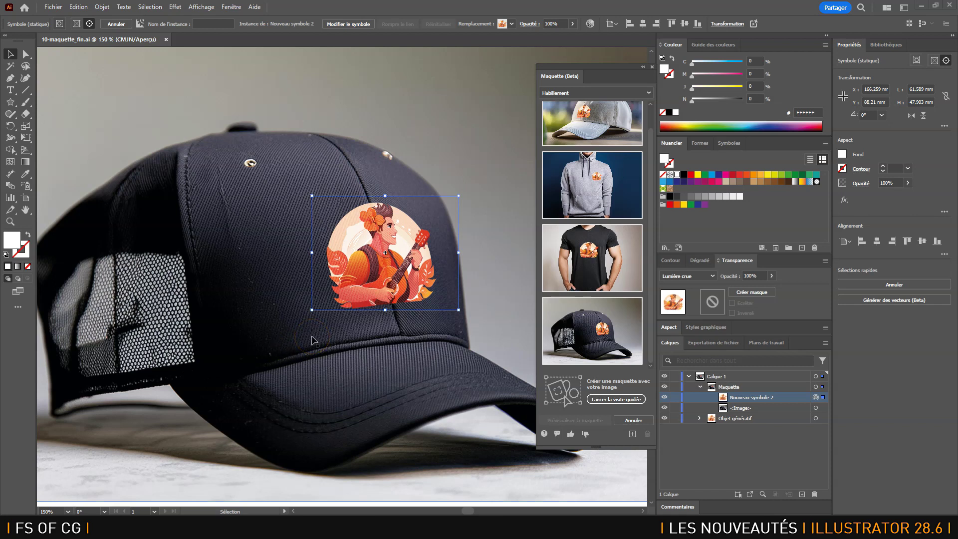
Step: Close the cap mockup document and open 10-maquette.ai from the recent files
{"action": "left_click", "coordinate": [165, 39]}
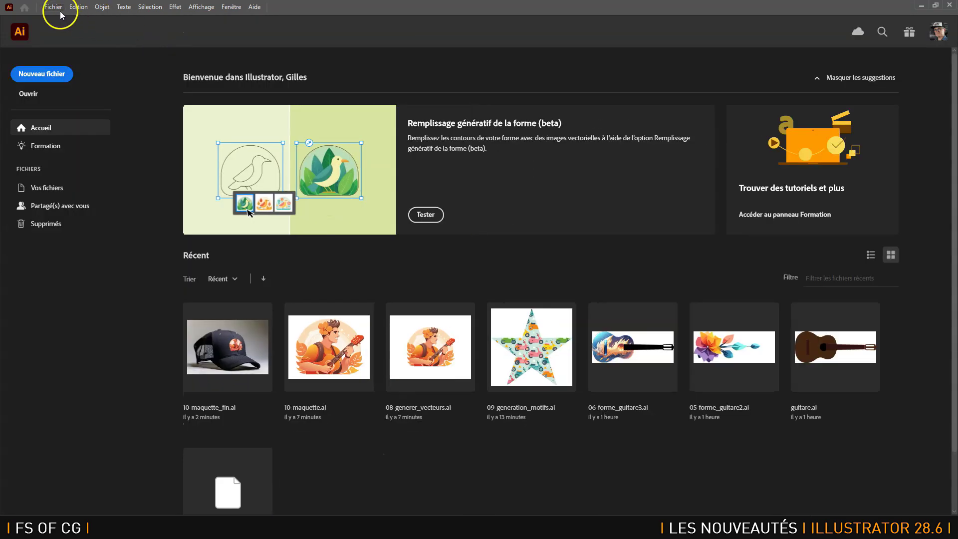
{"action": "left_click", "coordinate": [330, 350]}
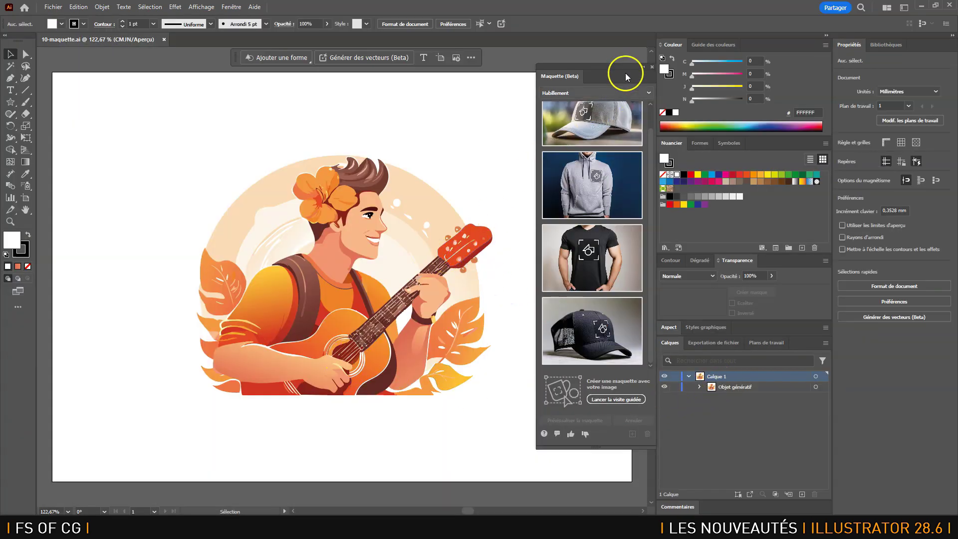
Step: Scale the guitarist illustration down to about 112 × 87 mm and move it to the artboard's upper-left corner
{"action": "left_click_drag", "start_coordinate": [609, 67], "coordinate": [647, 68]}
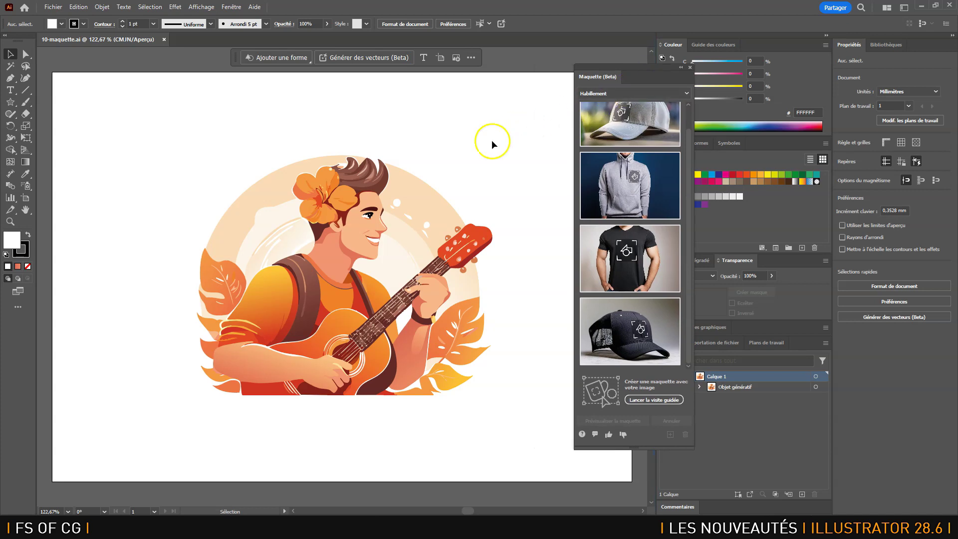
{"action": "left_click_drag", "start_coordinate": [144, 123], "coordinate": [385, 318]}
{"action": "left_click_drag", "start_coordinate": [283, 201], "coordinate": [178, 147]}
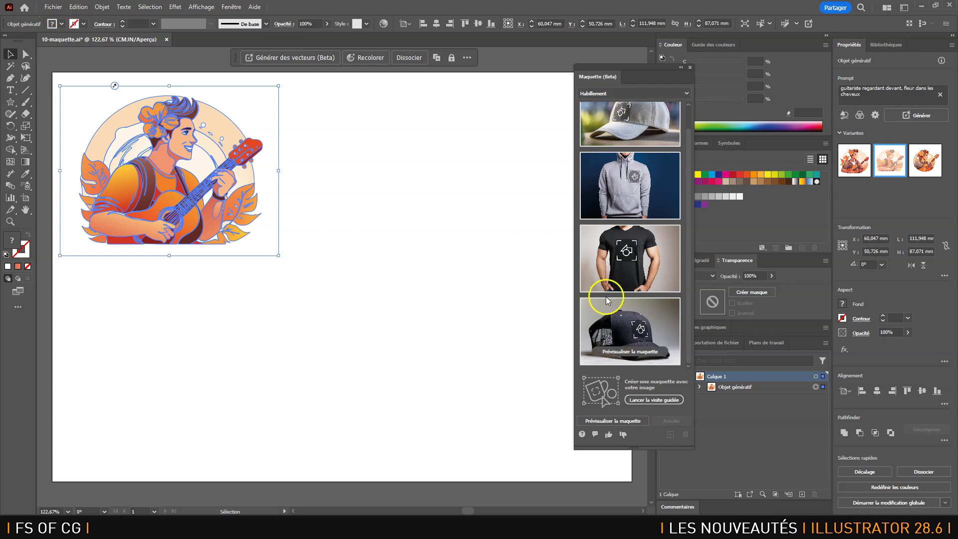
Step: Import totebag.jpg as a linked image and place it to the right of the guitarist illustration
{"action": "left_click", "coordinate": [53, 7]}
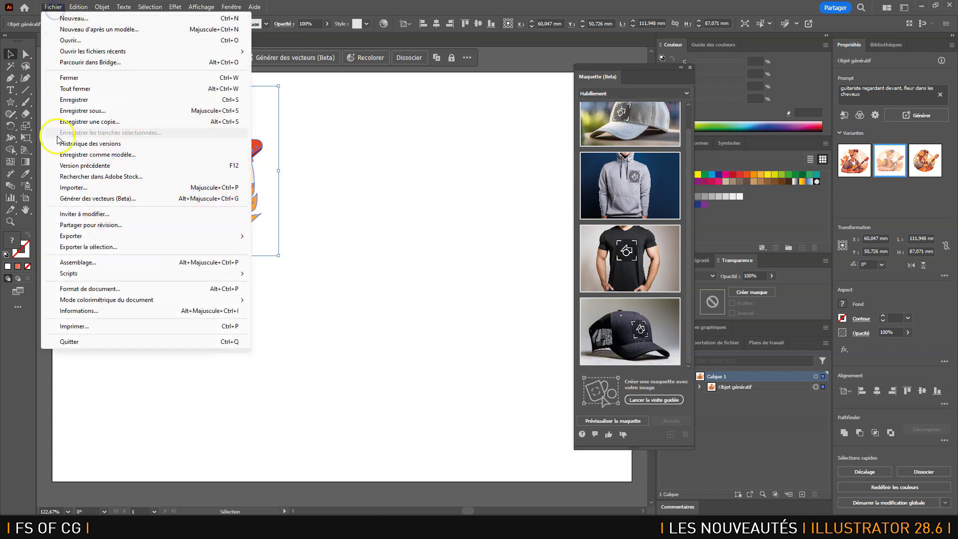
{"action": "left_click", "coordinate": [71, 188]}
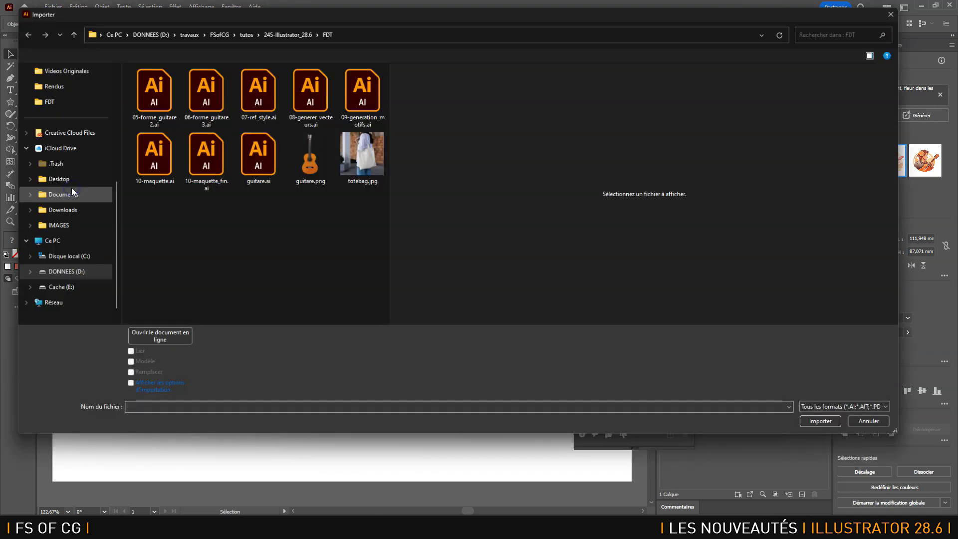
{"action": "left_click", "coordinate": [361, 148]}
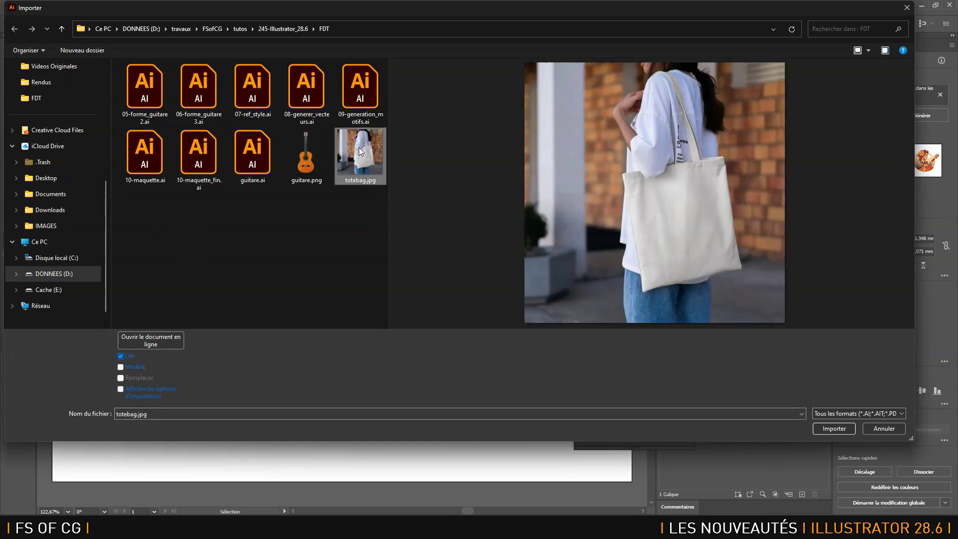
{"action": "double_click", "coordinate": [360, 150]}
{"action": "left_click", "coordinate": [411, 175]}
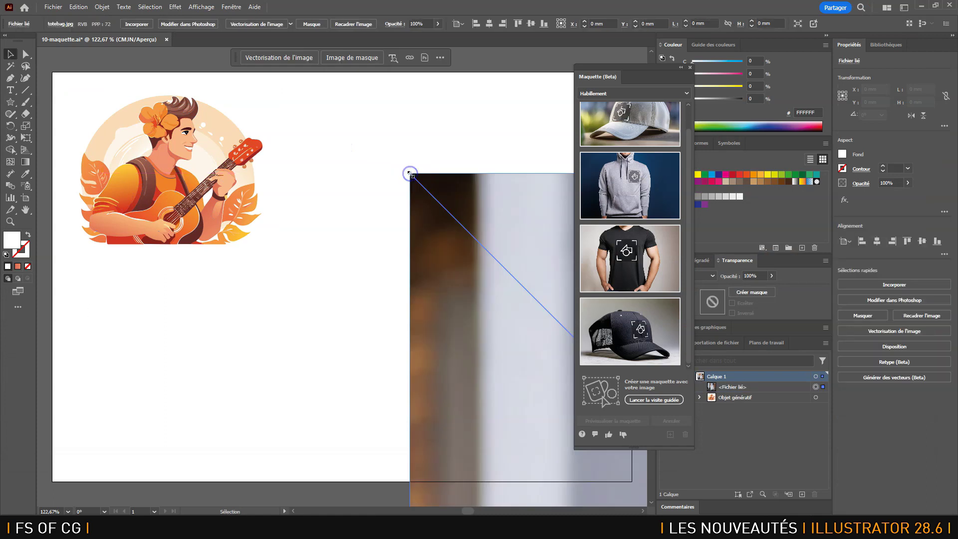
Step: Scale the tote bag photo down to about 109 × 109 mm so it fits on the artboard
{"action": "key", "text": "ctrl+minus"}
{"action": "key", "text": "ctrl+minus"}
{"action": "key", "text": "ctrl+minus"}
{"action": "key", "text": "ctrl+minus"}
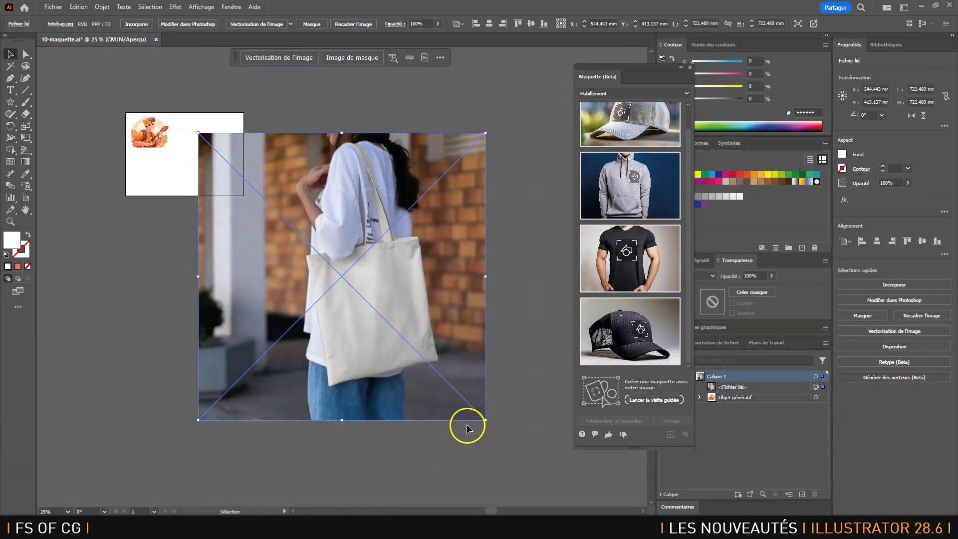
{"action": "left_click_drag", "start_coordinate": [487, 419], "coordinate": [241, 214]}
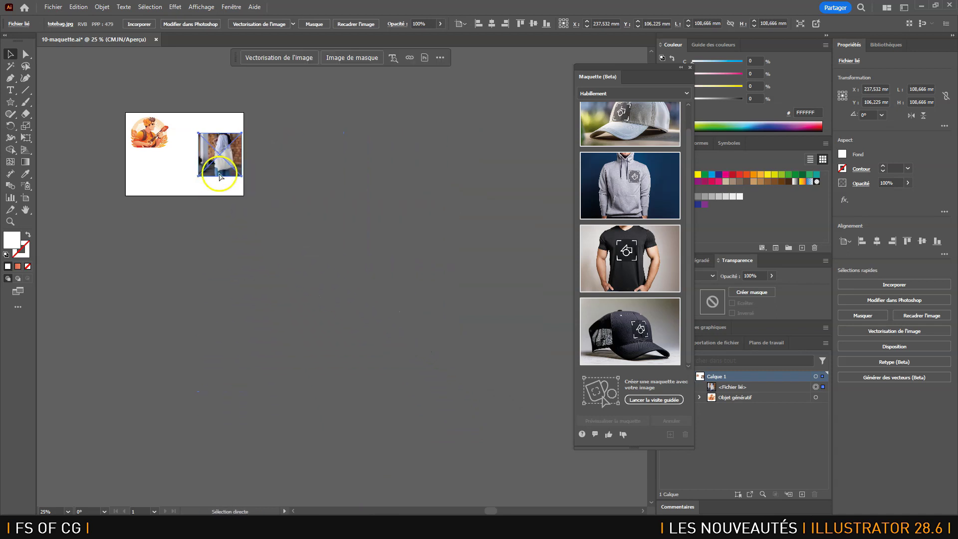
{"action": "key", "text": "ctrl+0"}
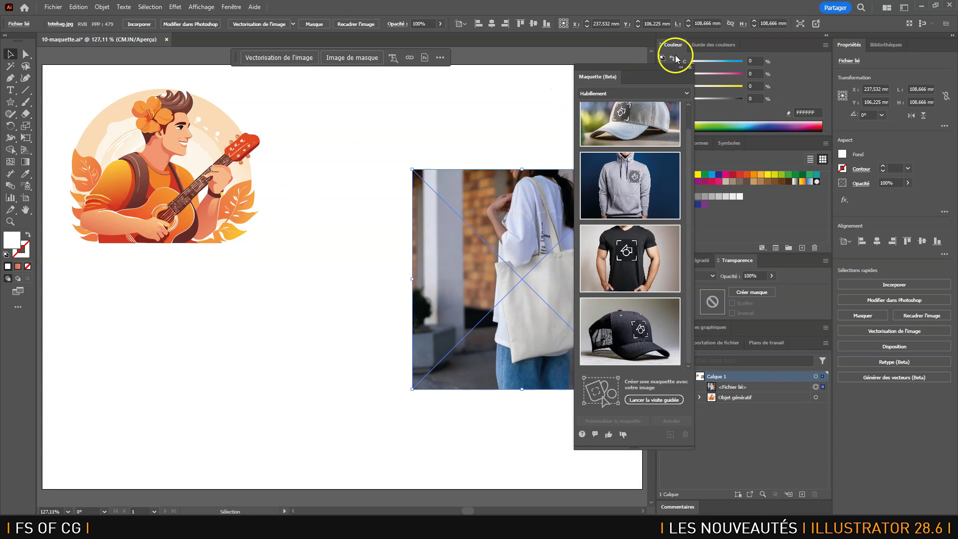
Step: Enlarge the tote bag photo to about 200 × 200 mm, filling the artboard's right part from top to bottom
{"action": "left_click", "coordinate": [826, 35]}
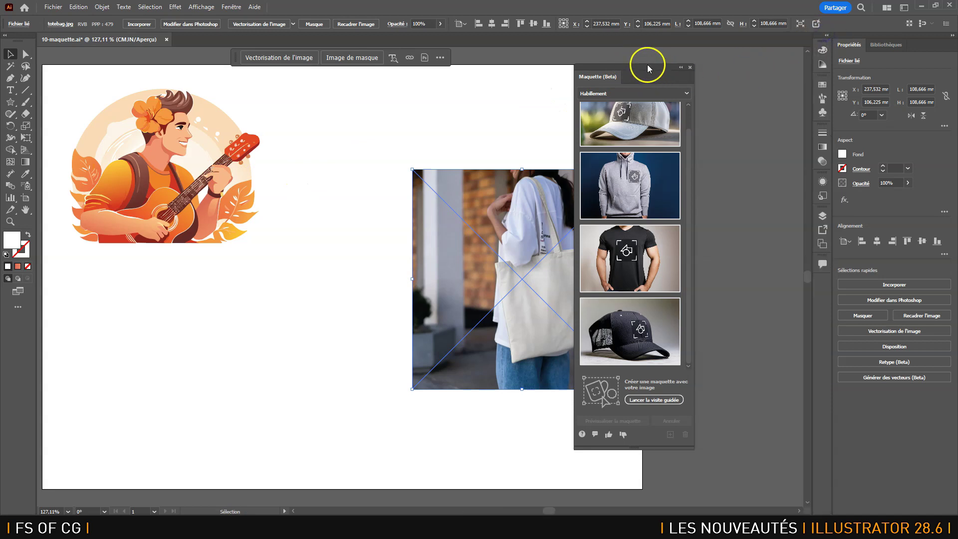
{"action": "left_click_drag", "start_coordinate": [646, 65], "coordinate": [744, 64]}
{"action": "left_click_drag", "start_coordinate": [411, 170], "coordinate": [285, 73]}
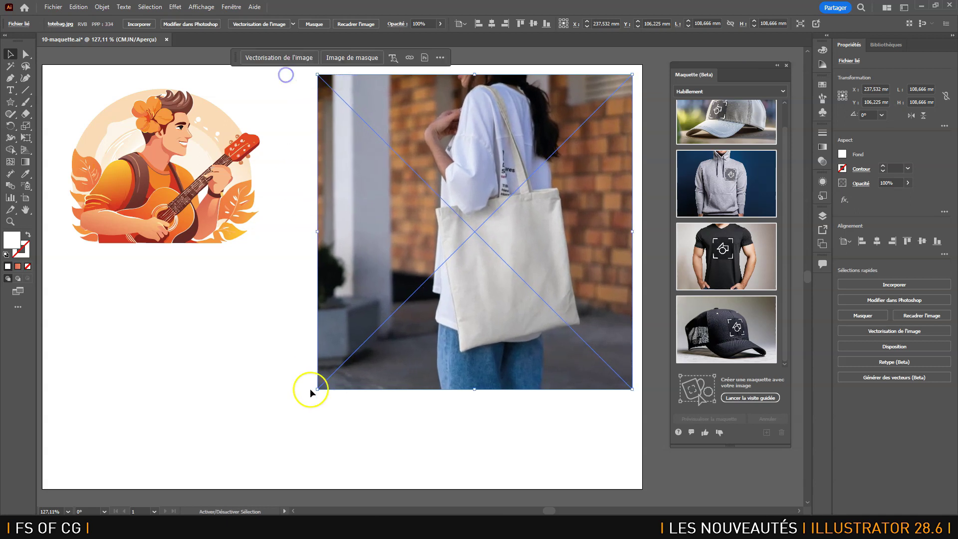
{"action": "left_click_drag", "start_coordinate": [318, 389], "coordinate": [206, 481]}
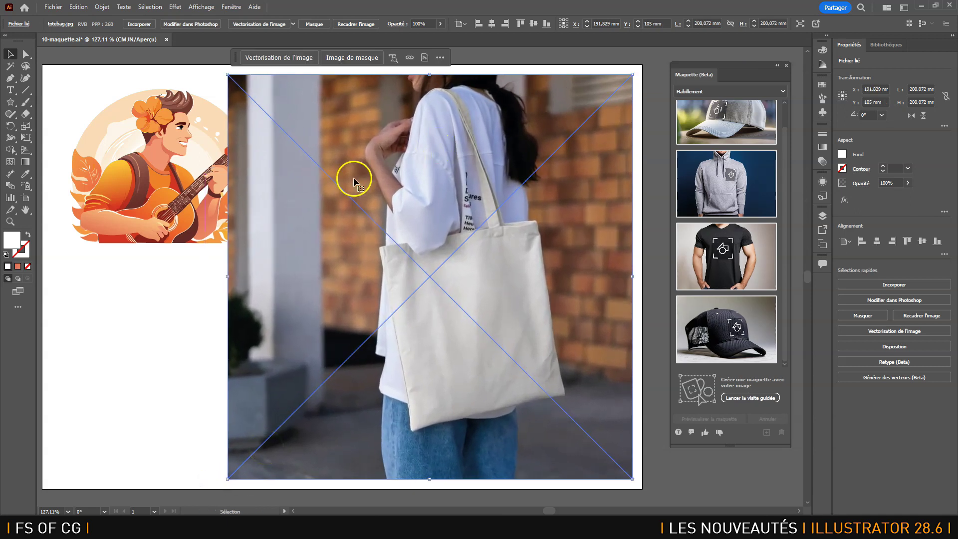
Step: Stack the guitarist illustration above the tote bag photo in Calque 1 and select both objects
{"action": "mouse_move", "coordinate": [777, 268]}
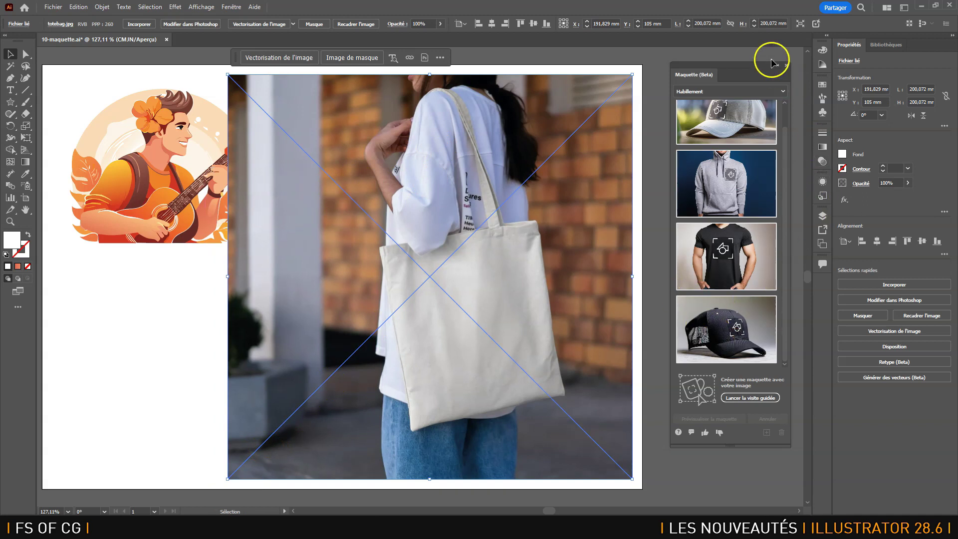
{"action": "left_click", "coordinate": [824, 215]}
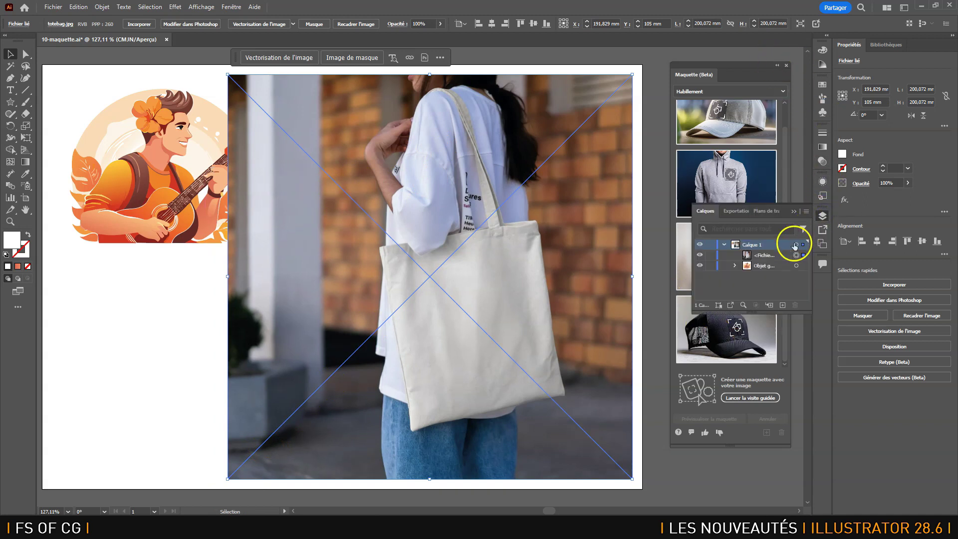
{"action": "left_click_drag", "start_coordinate": [797, 266], "coordinate": [786, 253]}
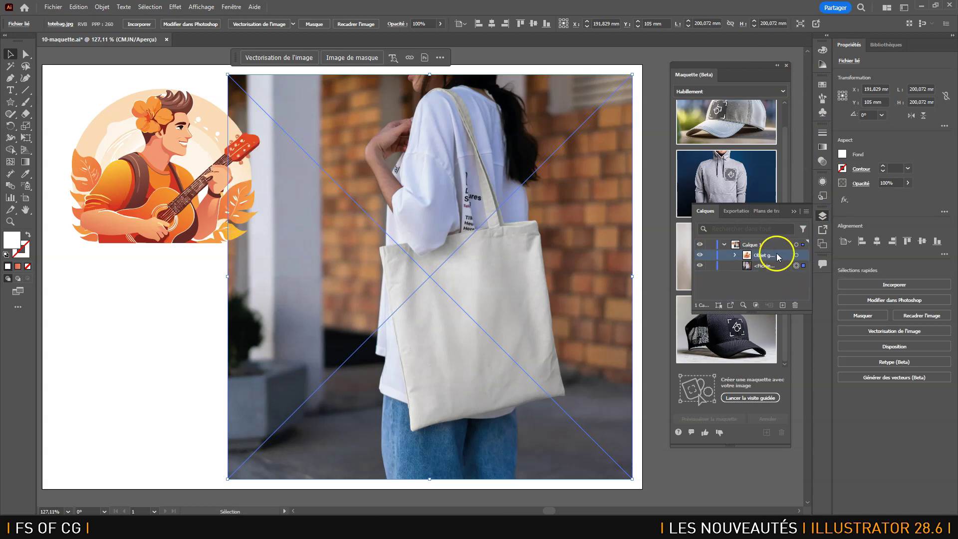
{"action": "left_click", "coordinate": [797, 255], "text": "shift"}
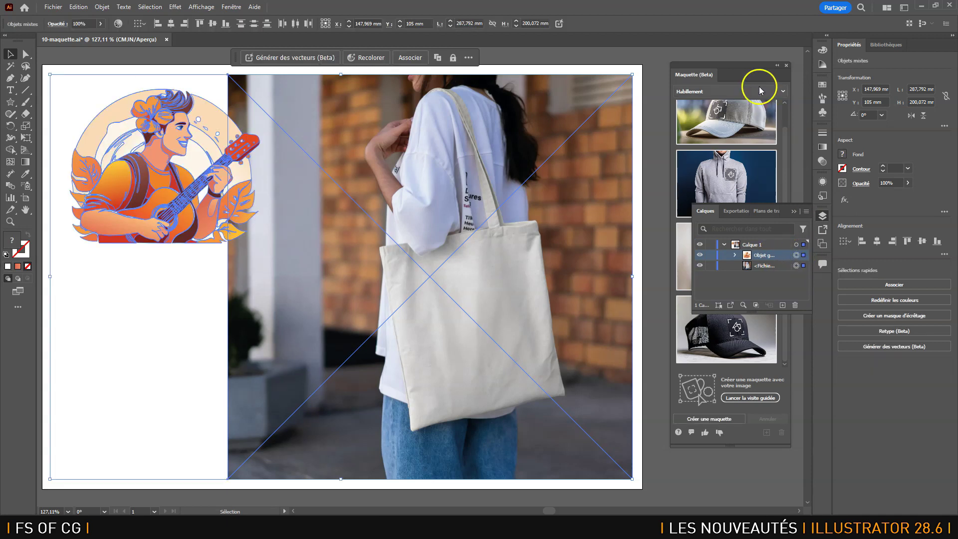
Step: Create a custom mockup from the selected guitarist illustration and tote bag photo
{"action": "left_click_drag", "start_coordinate": [745, 65], "coordinate": [616, 63]}
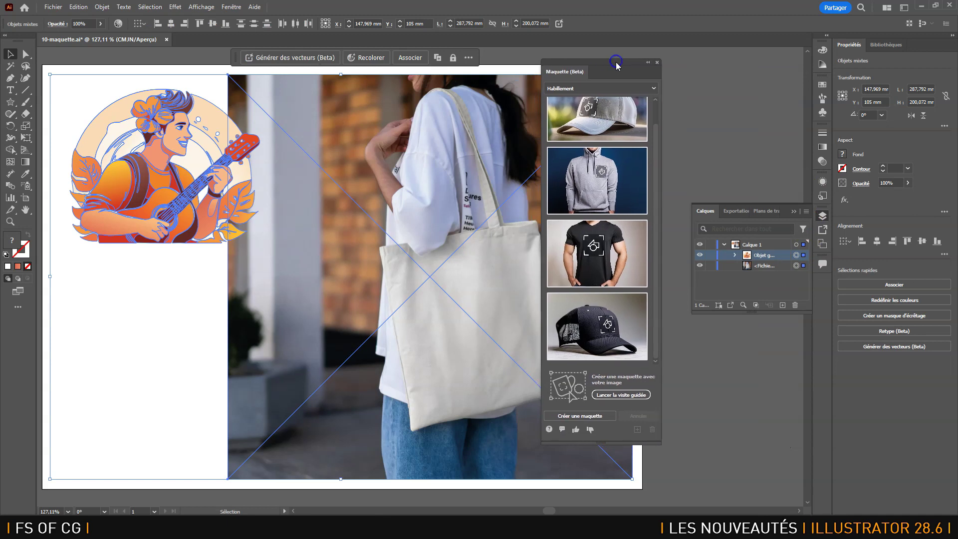
{"action": "left_click", "coordinate": [586, 416]}
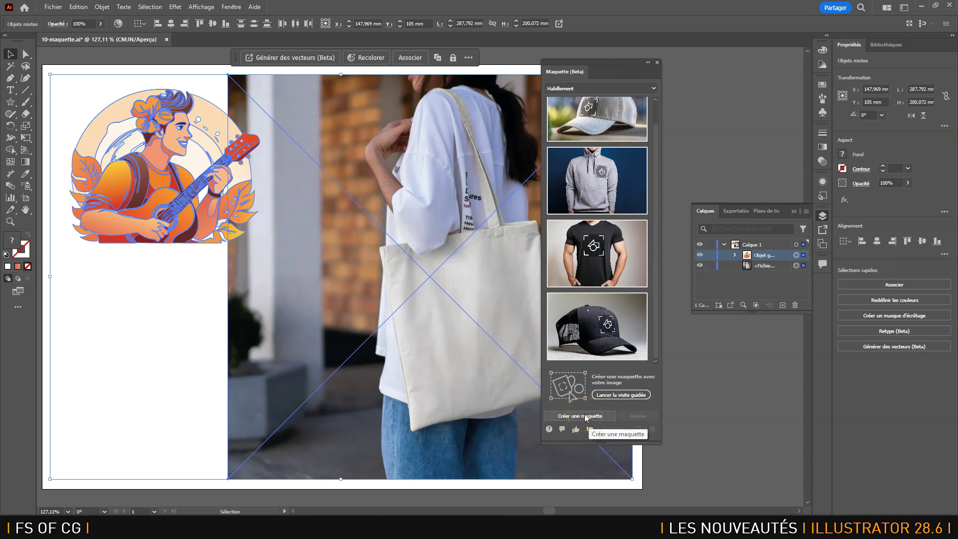
{"action": "left_click", "coordinate": [586, 416]}
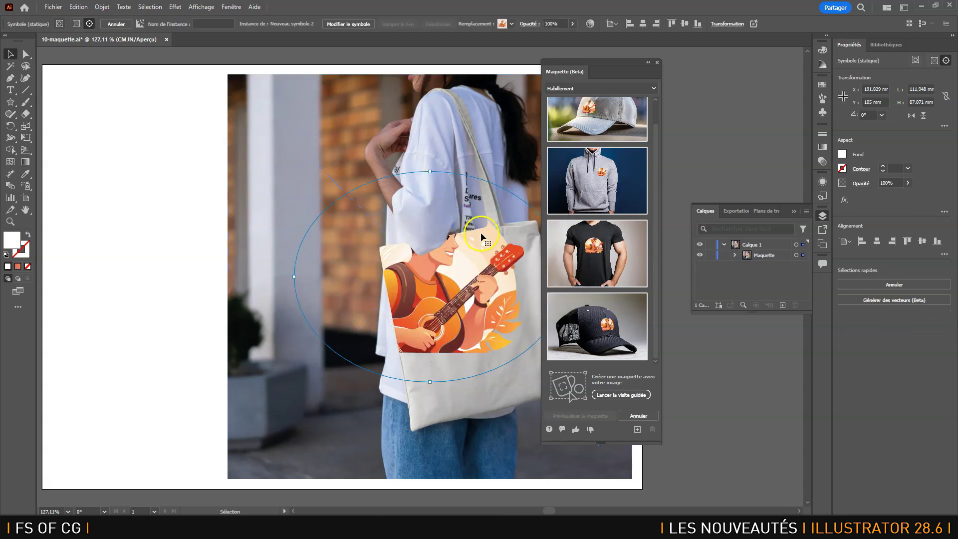
Step: Clear the view of the tote bag mockup and expand the Maquette object in the layer structure
{"action": "left_click_drag", "start_coordinate": [625, 63], "coordinate": [768, 66]}
{"action": "mouse_move", "coordinate": [718, 244]}
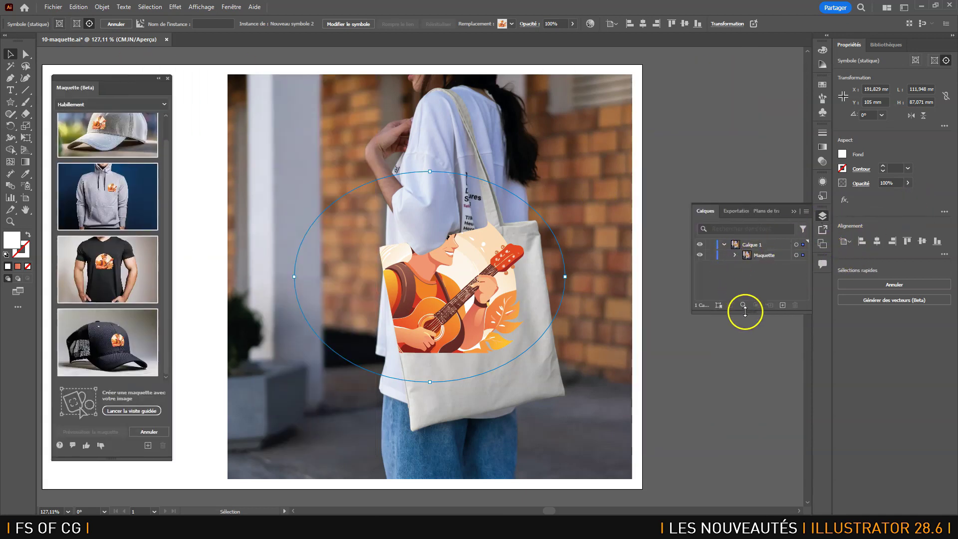
{"action": "left_click_drag", "start_coordinate": [748, 313], "coordinate": [753, 430]}
{"action": "left_click", "coordinate": [735, 255]}
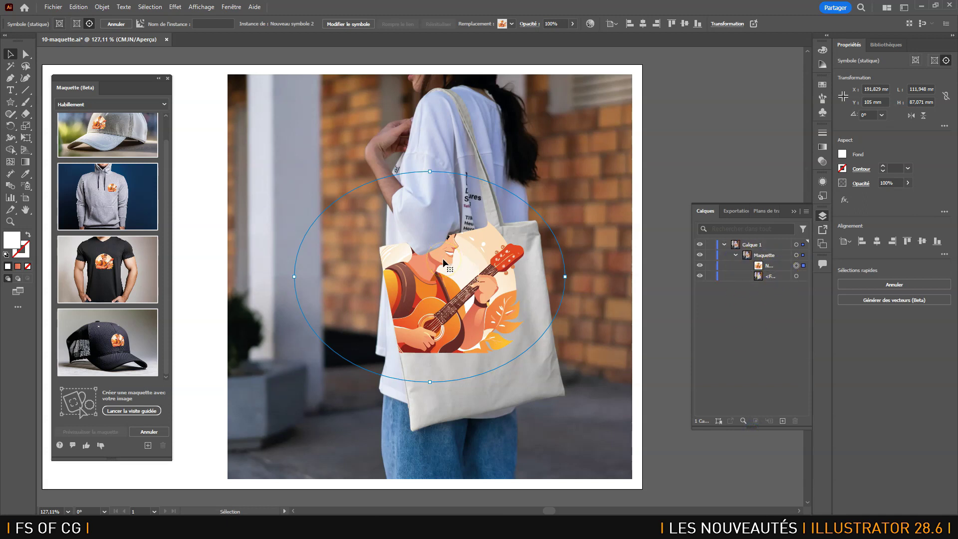
Step: Position the guitarist illustration on the front of the tote bag and scale it to about 67 × 52 mm
{"action": "left_click_drag", "start_coordinate": [427, 265], "coordinate": [442, 410]}
{"action": "left_click_drag", "start_coordinate": [431, 439], "coordinate": [425, 148]}
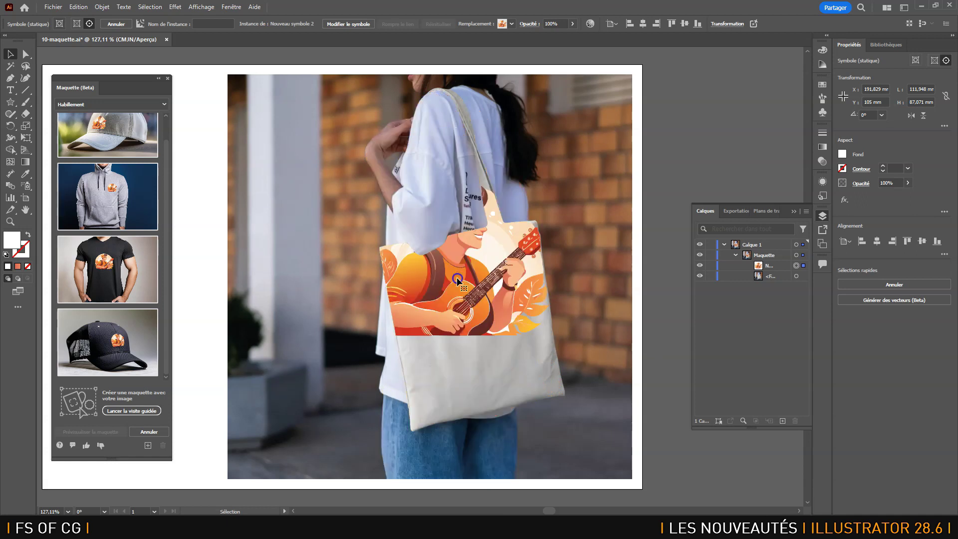
{"action": "left_click_drag", "start_coordinate": [339, 202], "coordinate": [470, 304]}
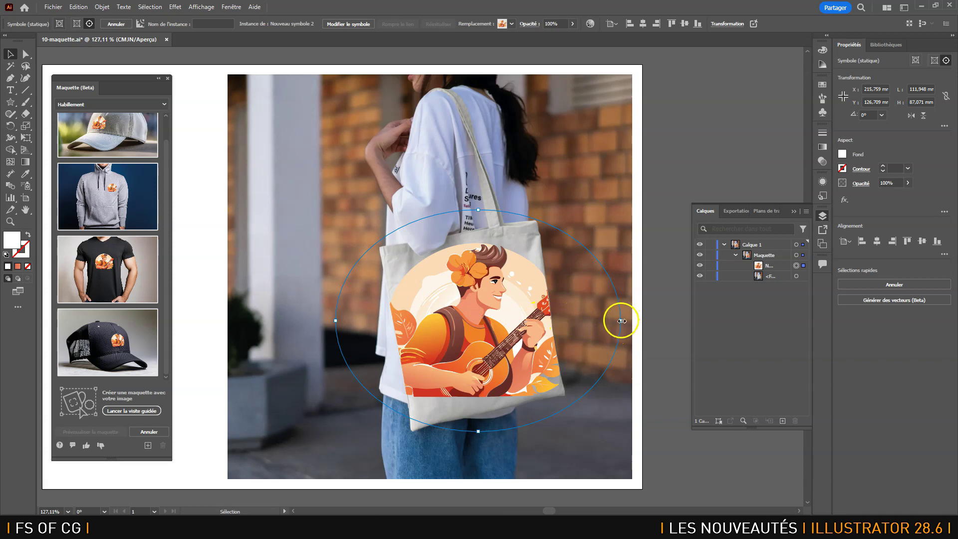
{"action": "left_click_drag", "start_coordinate": [620, 322], "coordinate": [551, 335]}
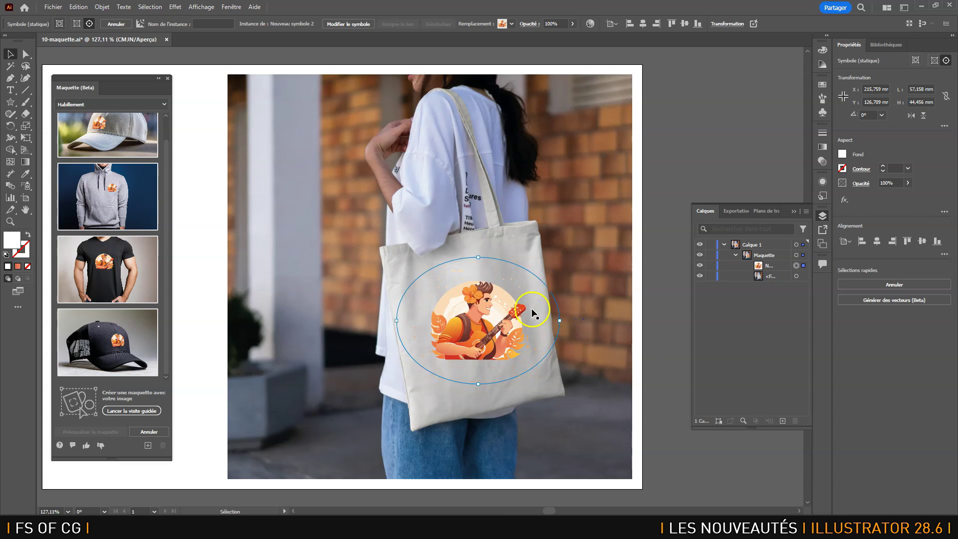
{"action": "mouse_move", "coordinate": [560, 319]}
{"action": "left_mouse_down"}
{"action": "mouse_move", "coordinate": [519, 320]}
{"action": "mouse_move", "coordinate": [441, 198]}
{"action": "mouse_move", "coordinate": [426, 119]}
{"action": "mouse_move", "coordinate": [423, 162]}
{"action": "mouse_move", "coordinate": [428, 125]}
{"action": "mouse_move", "coordinate": [503, 117]}
{"action": "mouse_move", "coordinate": [508, 176]}
{"action": "mouse_move", "coordinate": [488, 115]}
{"action": "mouse_move", "coordinate": [489, 145]}
{"action": "mouse_move", "coordinate": [384, 160]}
{"action": "mouse_move", "coordinate": [364, 225]}
{"action": "mouse_move", "coordinate": [306, 244]}
{"action": "mouse_move", "coordinate": [298, 122]}
{"action": "mouse_move", "coordinate": [456, 312]}
{"action": "mouse_move", "coordinate": [573, 325]}
{"action": "left_mouse_up"}
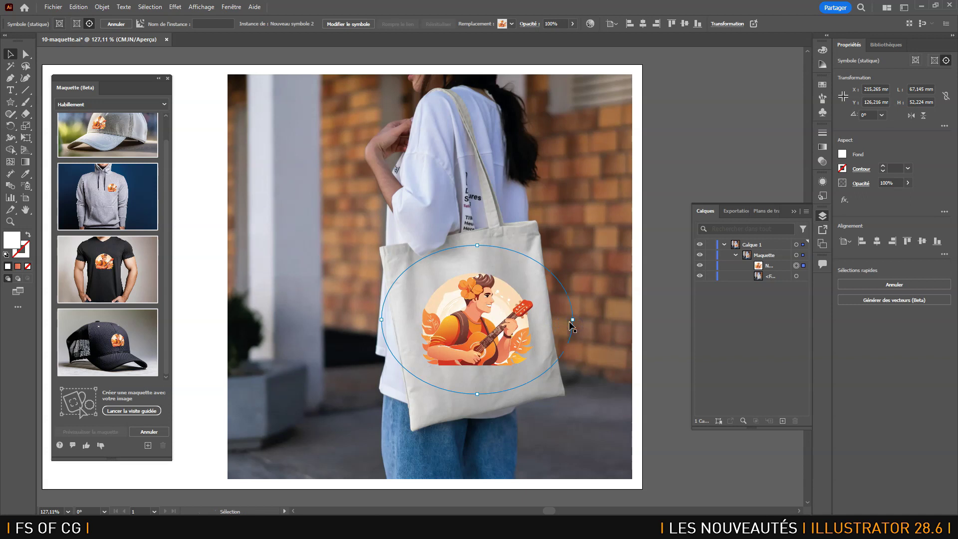
Step: Try the Incrustation blend mode on the guitarist illustration, and set it to Produit
{"action": "left_click", "coordinate": [827, 36]}
{"action": "left_click", "coordinate": [703, 276]}
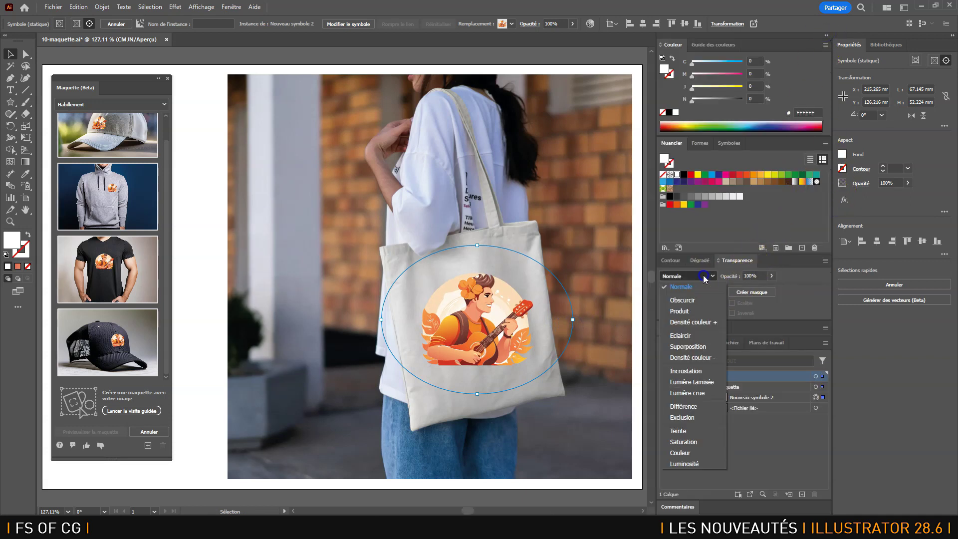
{"action": "left_click", "coordinate": [691, 371]}
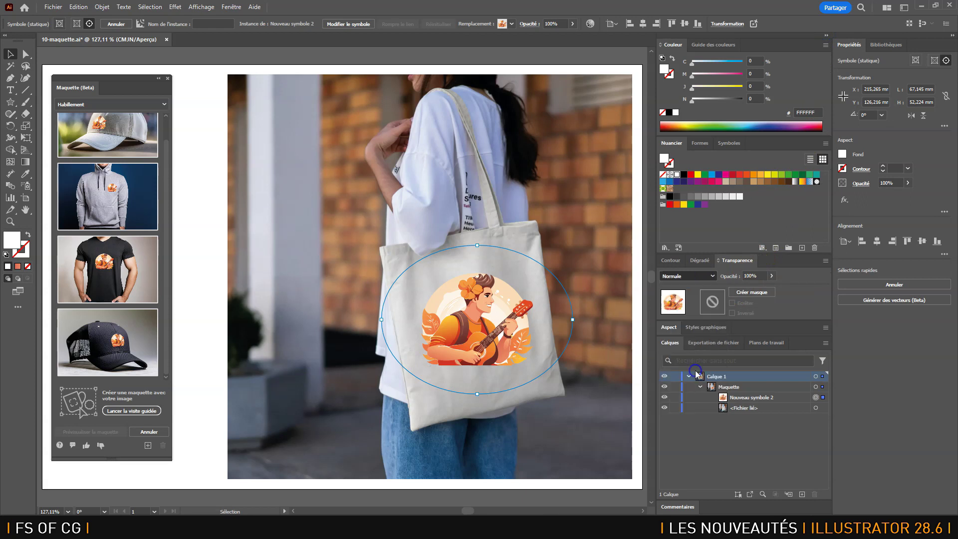
{"action": "left_click", "coordinate": [711, 276]}
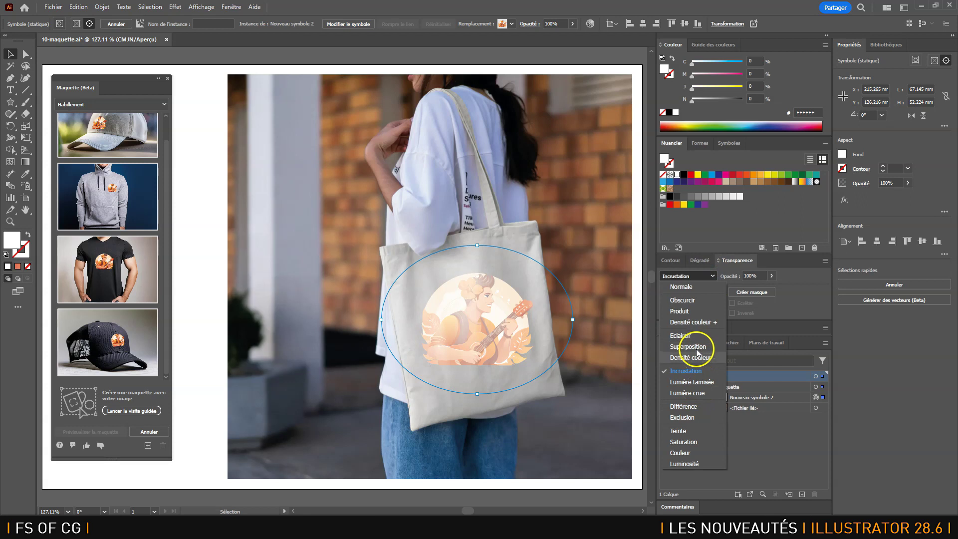
{"action": "left_click", "coordinate": [682, 311]}
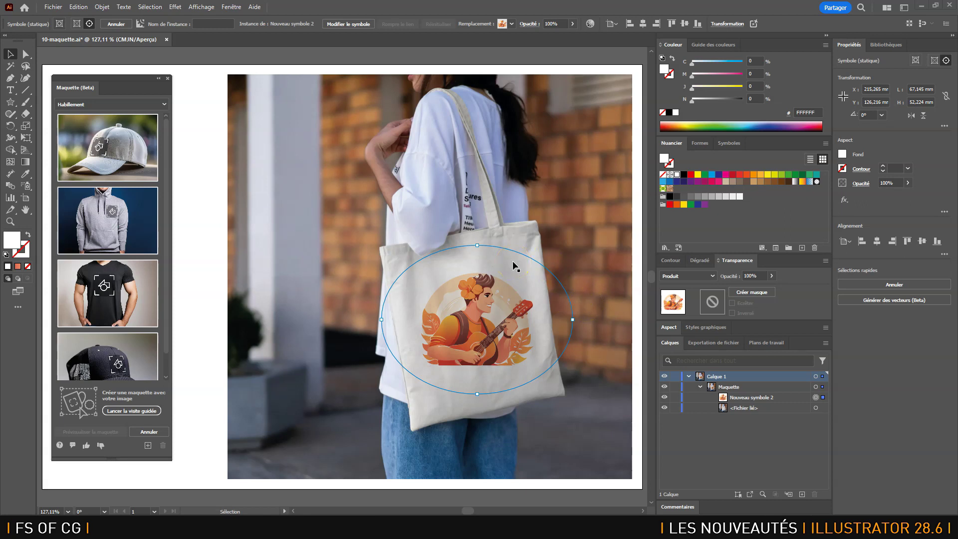
Step: Save the tote bag mockup as a reusable custom mockup and display it under Vos maquettes
{"action": "mouse_move", "coordinate": [146, 125]}
{"action": "left_click", "coordinate": [147, 445]}
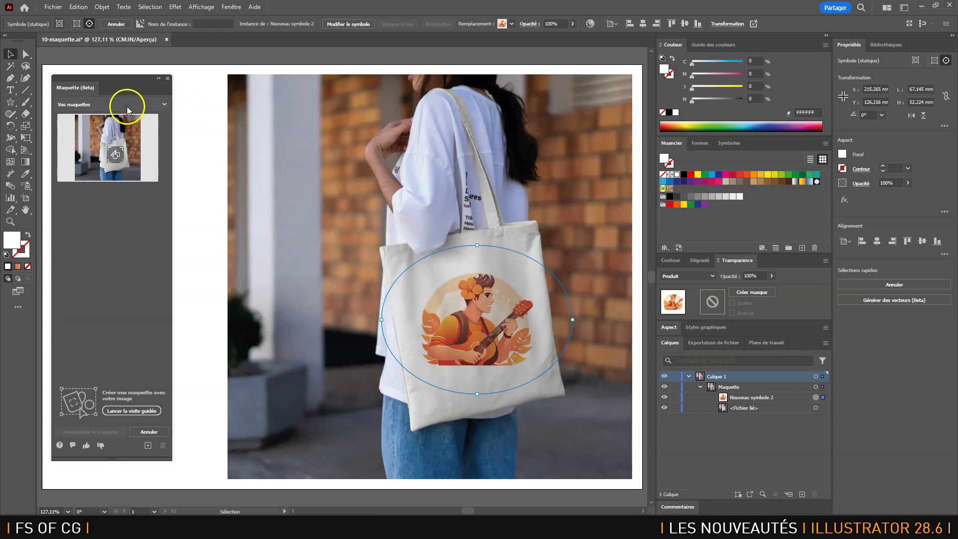
{"action": "mouse_move", "coordinate": [108, 120]}
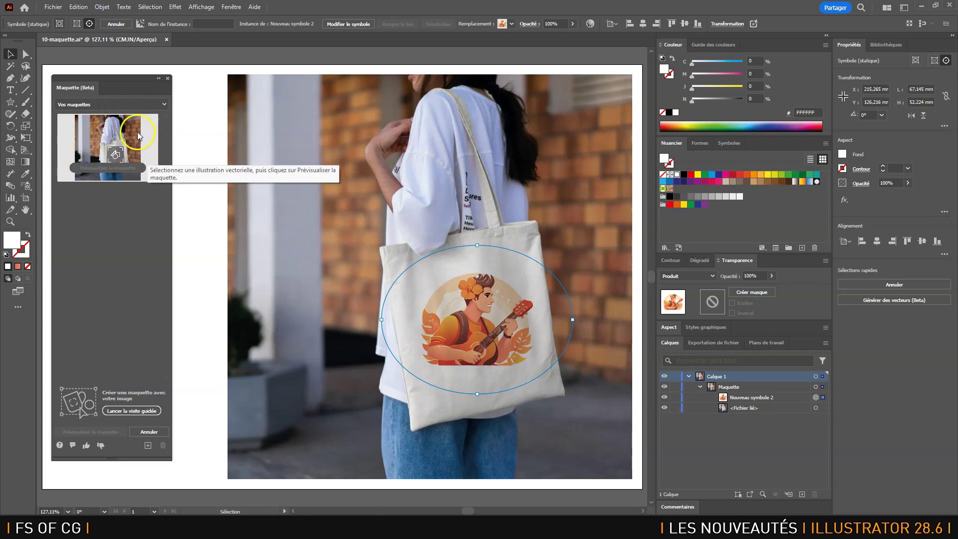
{"action": "left_click", "coordinate": [146, 103]}
{"action": "left_click", "coordinate": [102, 160]}
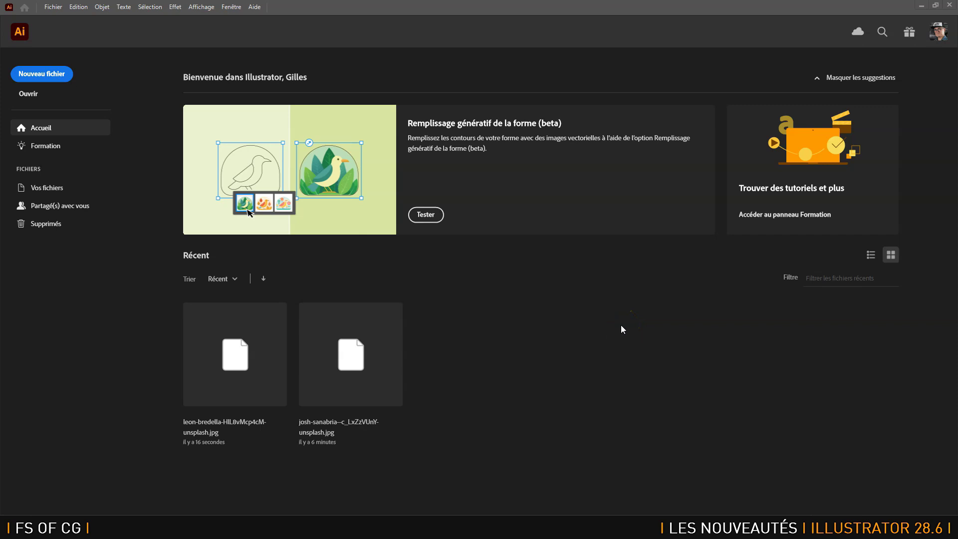
Step: Open the billboard photo leon-bredella-HIL8vMcp4cM-unsplash.jpg from the FDT folder
{"action": "left_click", "coordinate": [52, 7]}
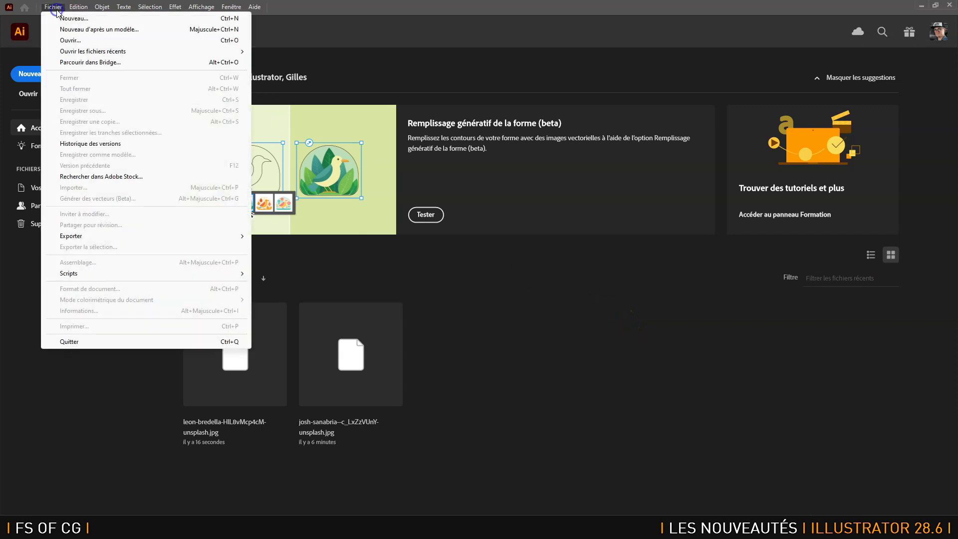
{"action": "left_click", "coordinate": [75, 41]}
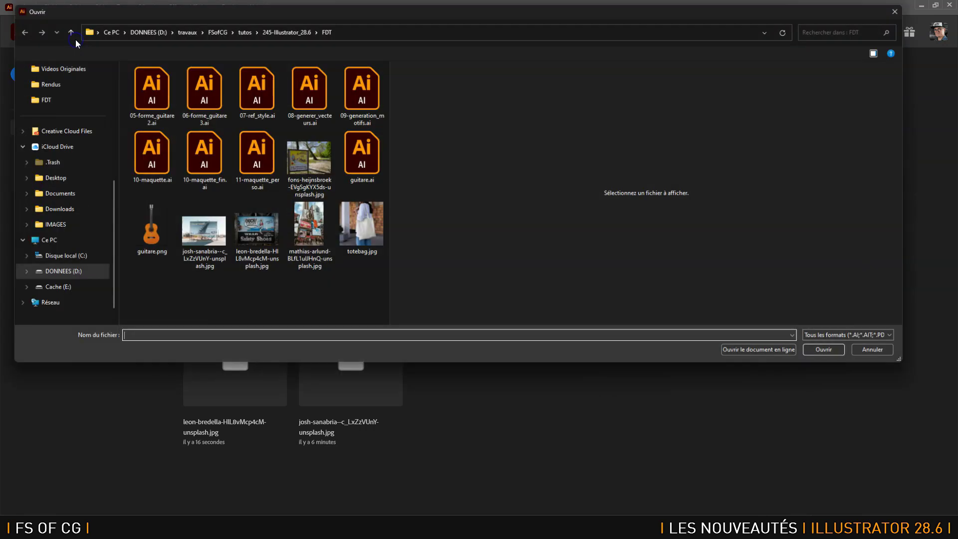
{"action": "left_click", "coordinate": [253, 235]}
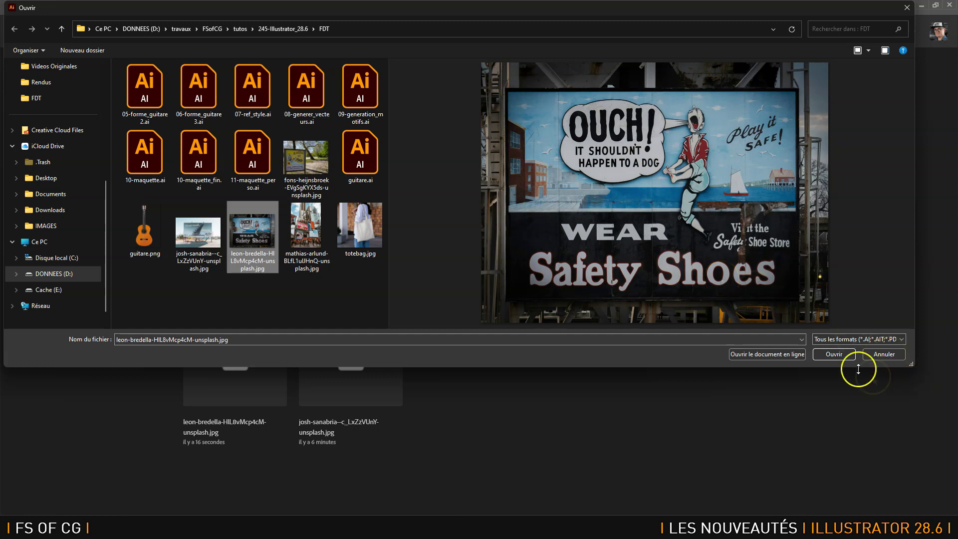
{"action": "left_click", "coordinate": [837, 354]}
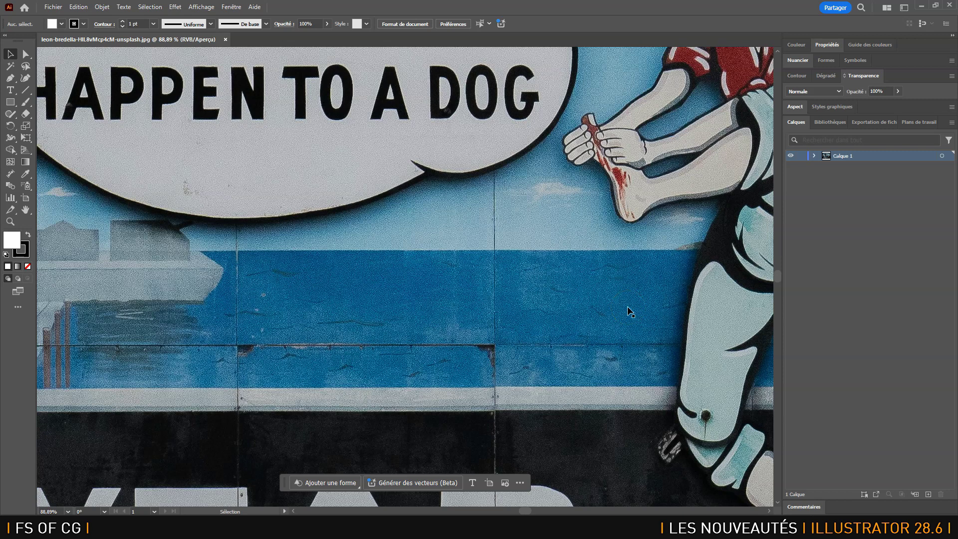
Step: Scale the billboard photo down proportionally around its center to about 1409 × 1057 pt so it fits the artboard's height
{"action": "key", "text": "ctrl+minus"}
{"action": "key", "text": "ctrl+minus"}
{"action": "key", "text": "ctrl+minus"}
{"action": "key", "text": "ctrl+minus"}
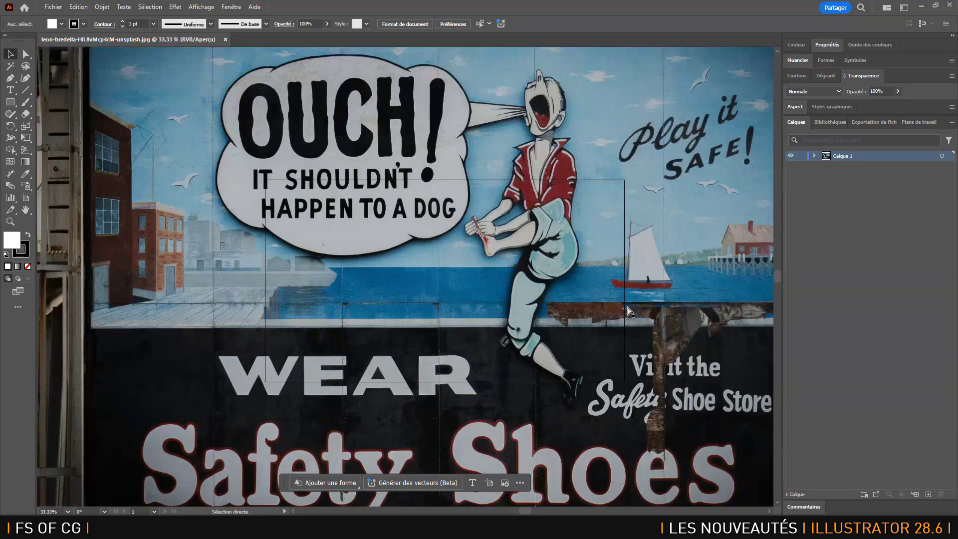
{"action": "key", "text": "ctrl+minus"}
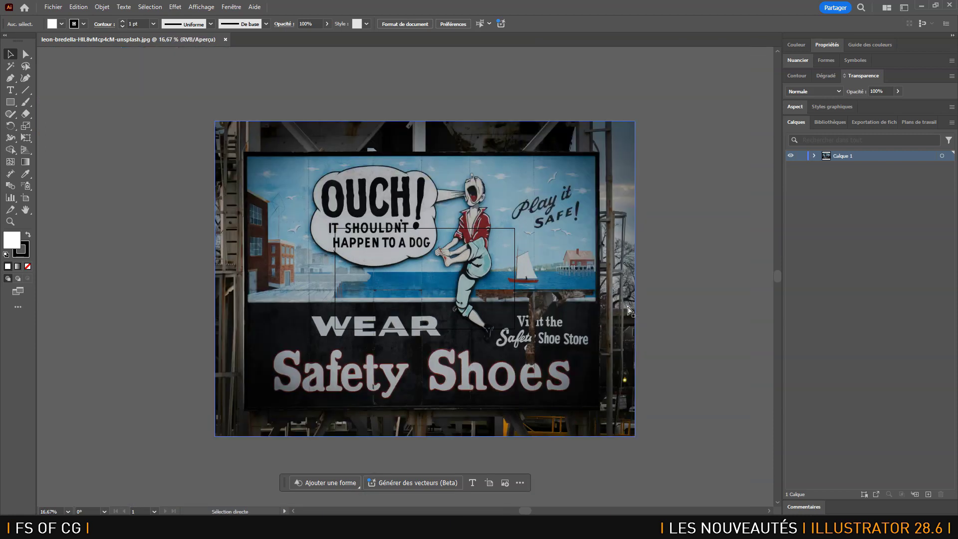
{"action": "left_click", "coordinate": [273, 143]}
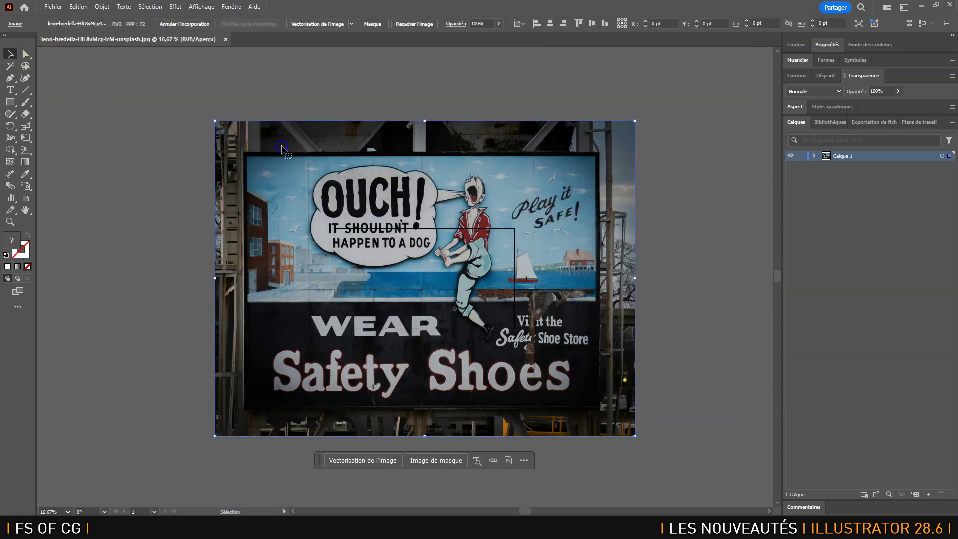
{"action": "left_click_drag", "start_coordinate": [635, 121], "coordinate": [491, 205]}
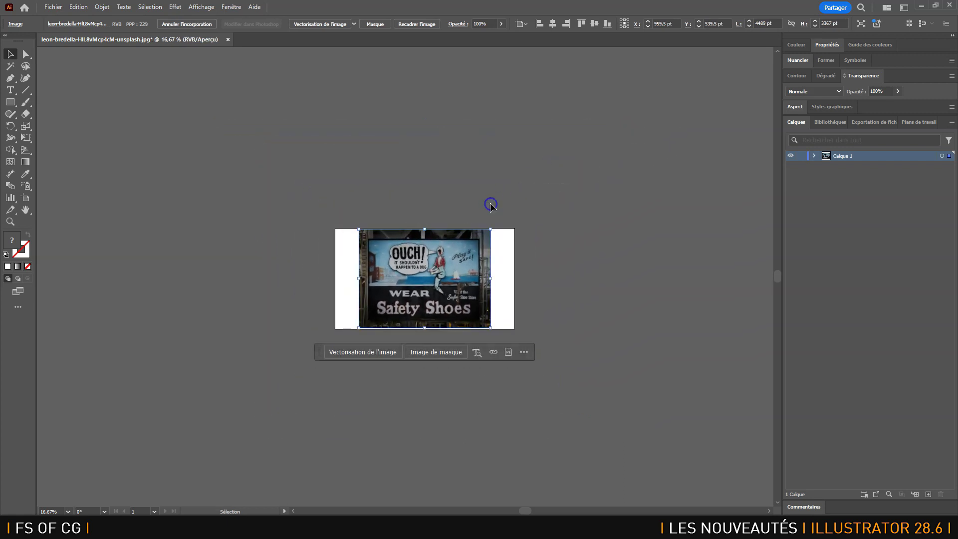
Step: Fit the artboard to the bounds of the artwork and select the billboard image in Calque 1
{"action": "left_click", "coordinate": [101, 7]}
{"action": "mouse_move", "coordinate": [177, 441]}
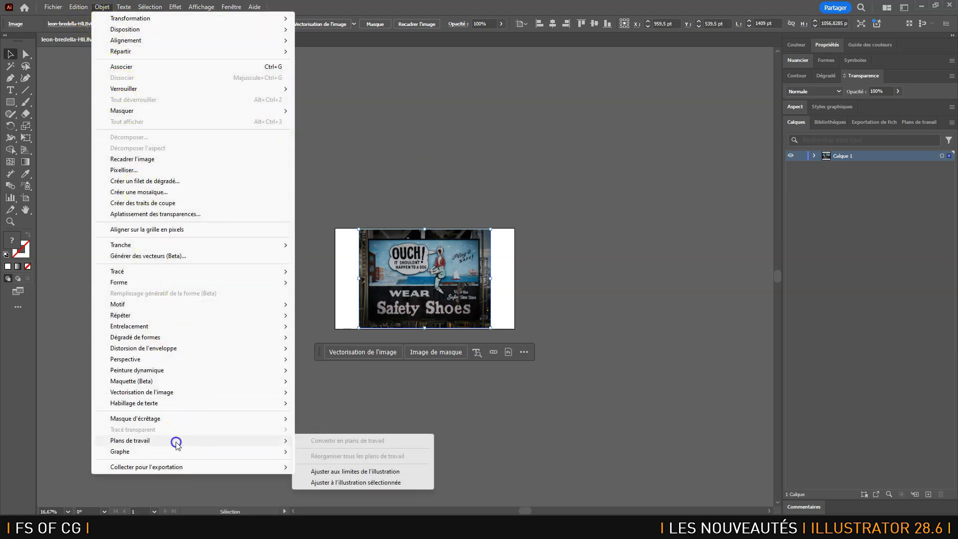
{"action": "left_click", "coordinate": [349, 472]}
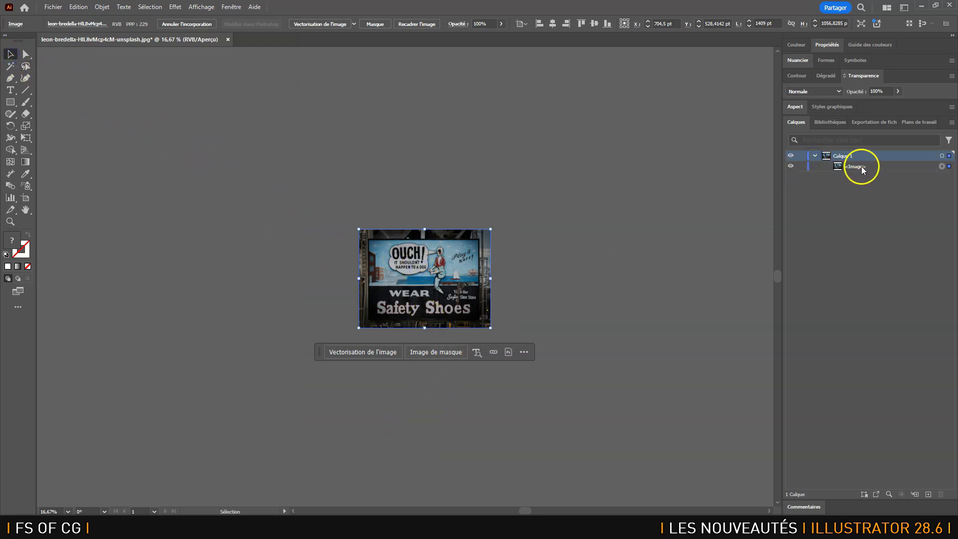
{"action": "left_click", "coordinate": [862, 166]}
{"action": "key", "text": "ctrl+0"}
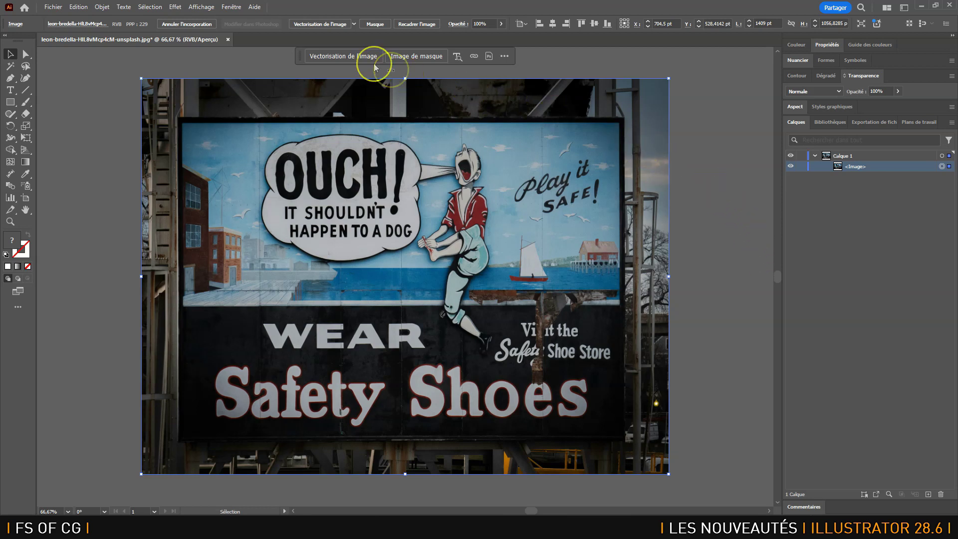
Step: Open Retype (Beta) for the selected billboard image and move it clear of the picture
{"action": "left_click", "coordinate": [233, 7]}
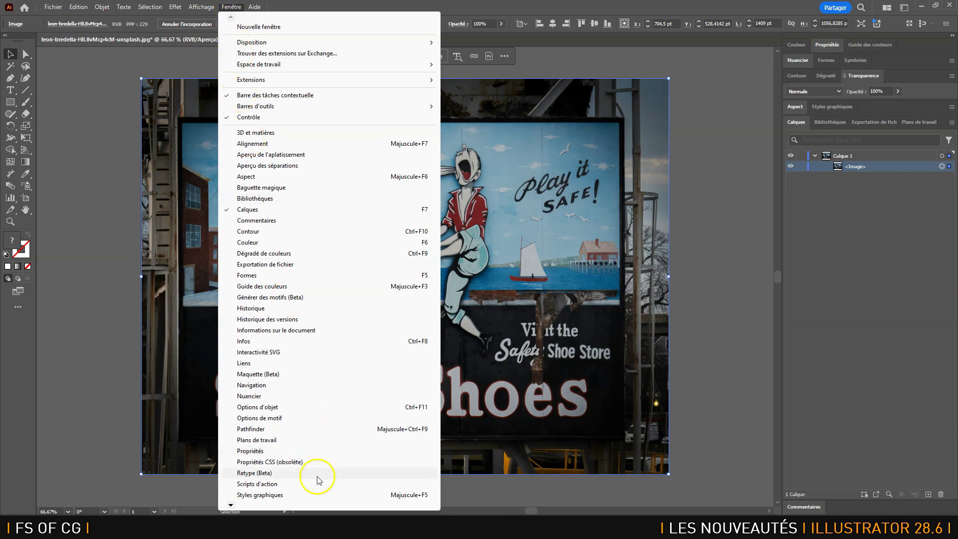
{"action": "left_click", "coordinate": [627, 66]}
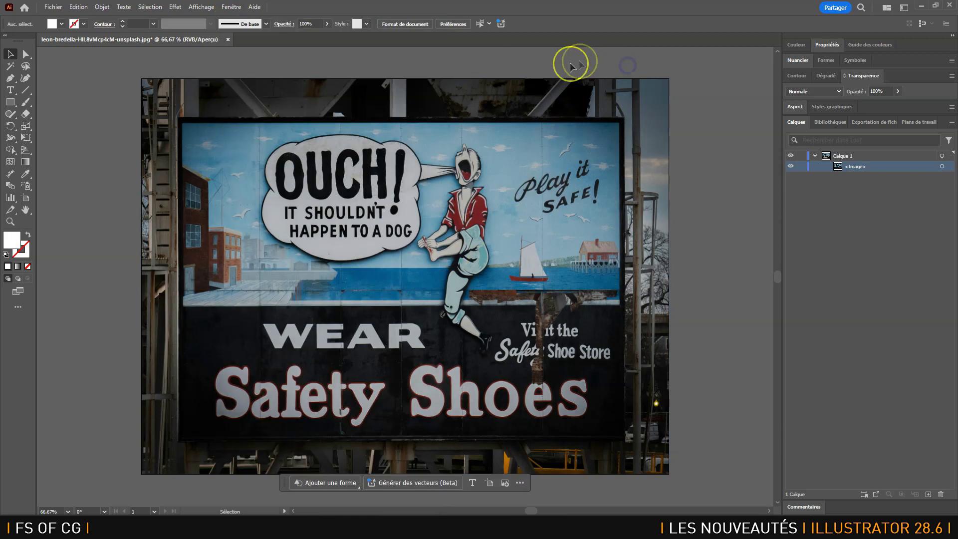
{"action": "left_click", "coordinate": [429, 119]}
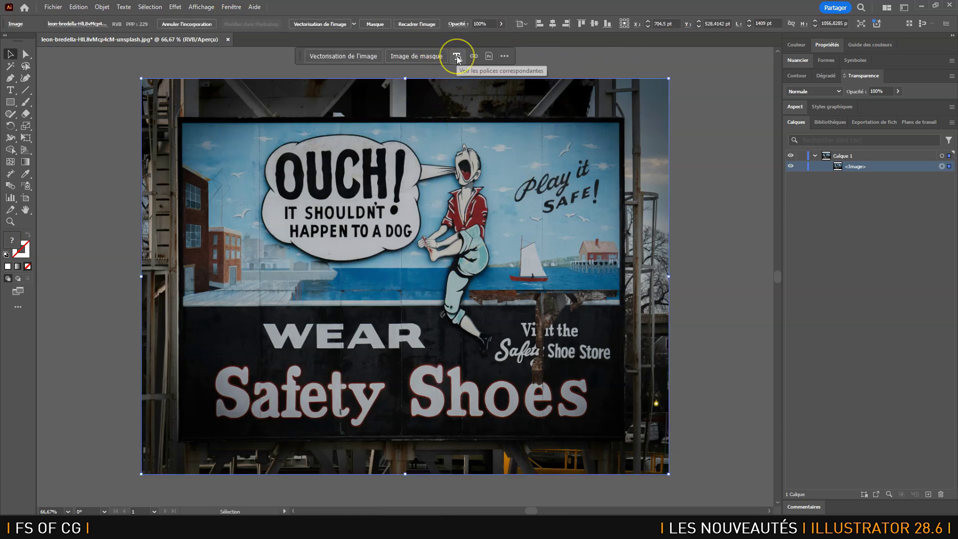
{"action": "left_click", "coordinate": [232, 7]}
{"action": "left_click", "coordinate": [299, 473]}
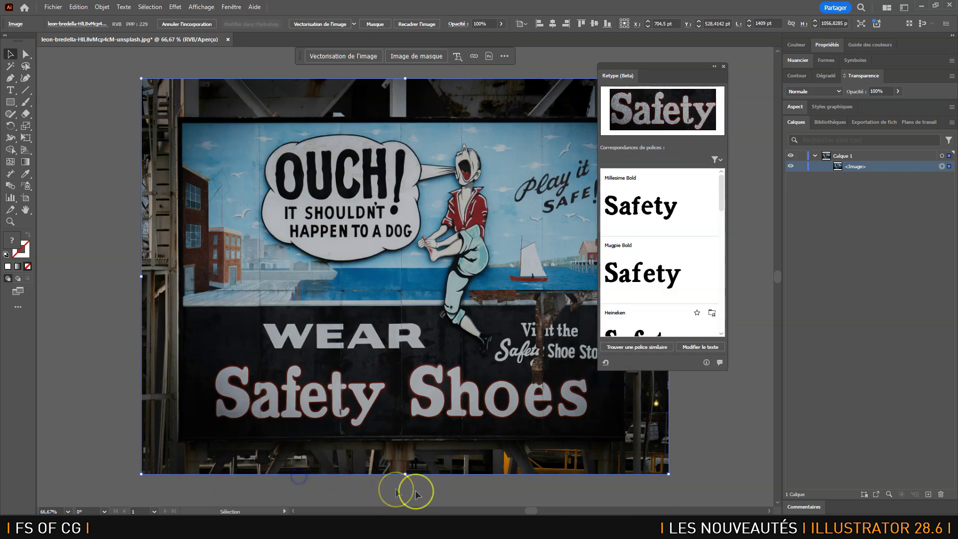
{"action": "left_click_drag", "start_coordinate": [664, 68], "coordinate": [709, 87]}
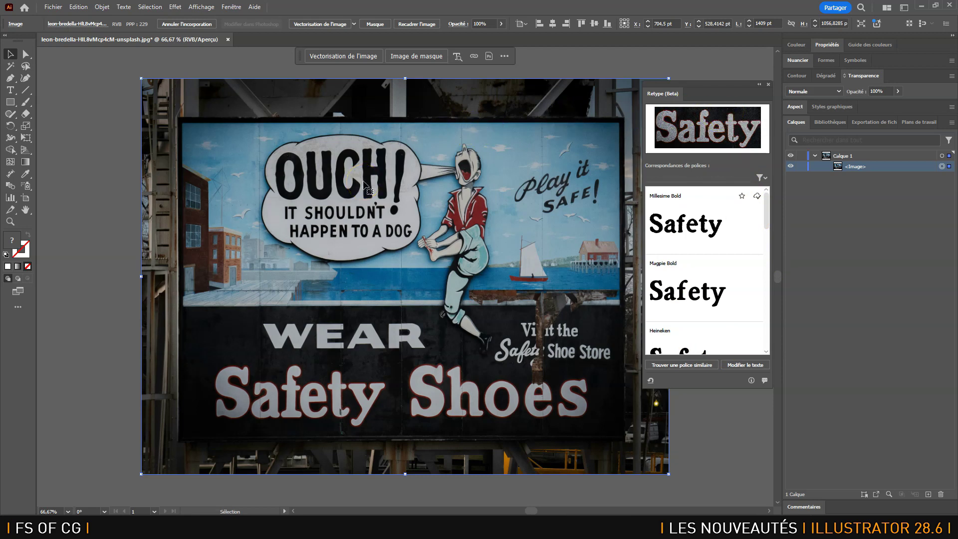
Step: Search for similar fonts in the billboard image and examine the matches for OUCH!, Play, SAFE!, Shoes and Safety
{"action": "left_click", "coordinate": [683, 365]}
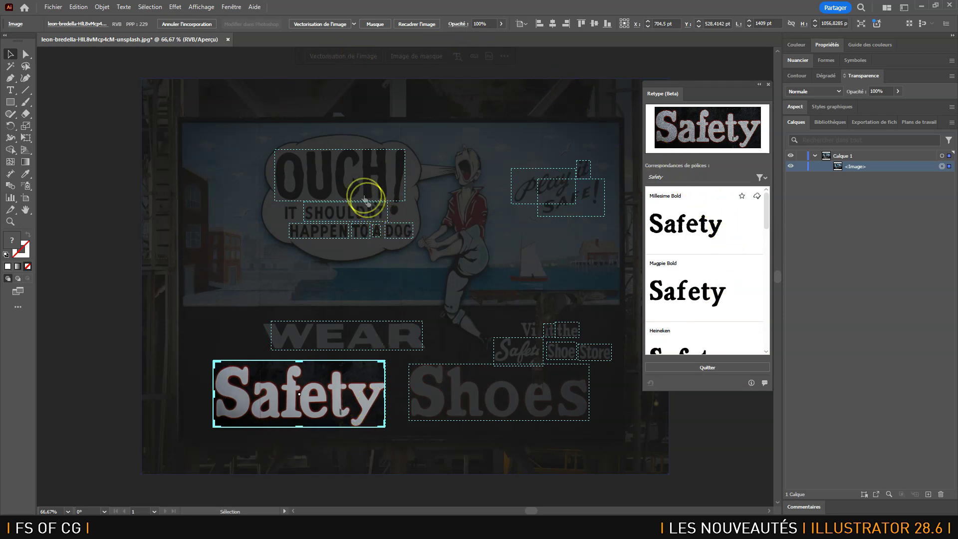
{"action": "left_click", "coordinate": [358, 179]}
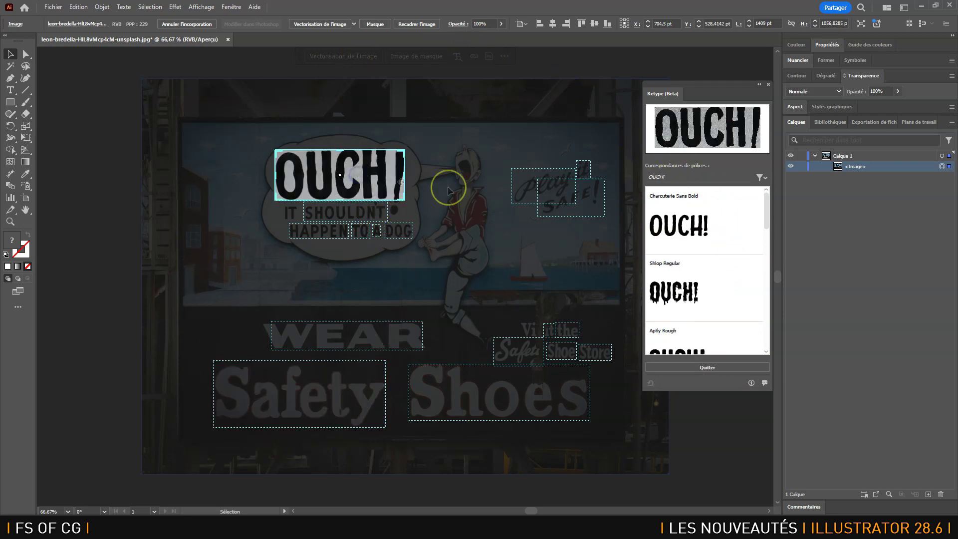
{"action": "left_click", "coordinate": [541, 187]}
{"action": "left_click", "coordinate": [587, 204]}
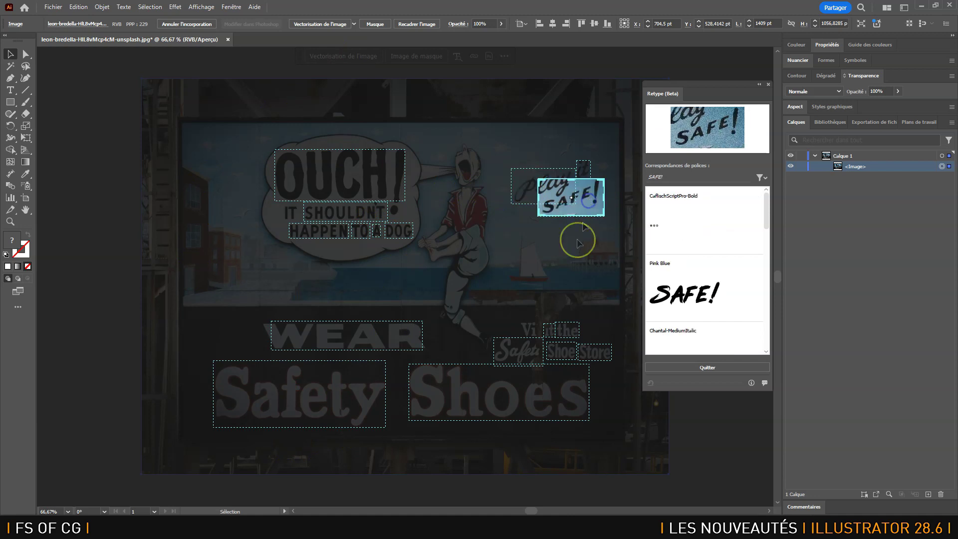
{"action": "left_click", "coordinate": [512, 396]}
{"action": "left_click", "coordinate": [348, 406]}
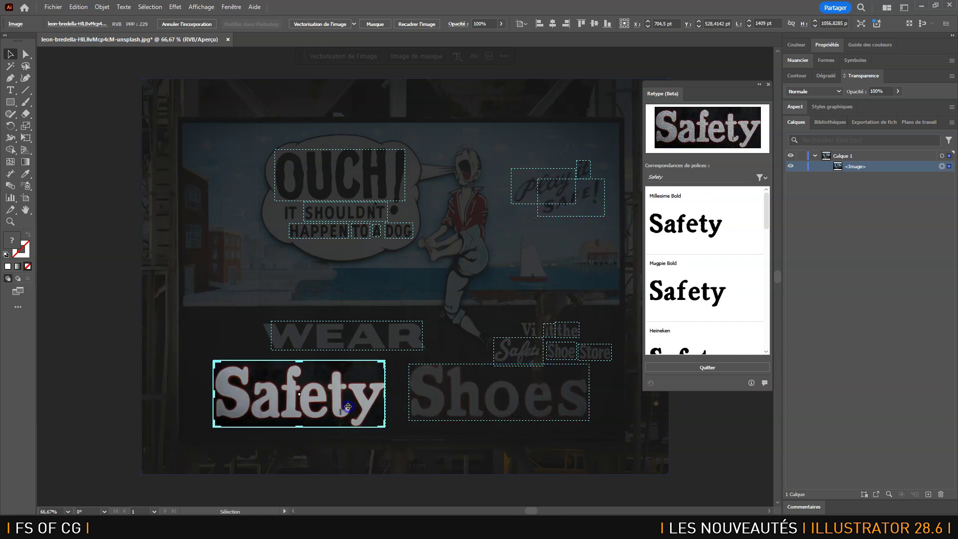
Step: Request activation of the Charcuterie Sans Bold match for OUCH! and exit the similar-font search
{"action": "left_click", "coordinate": [358, 183]}
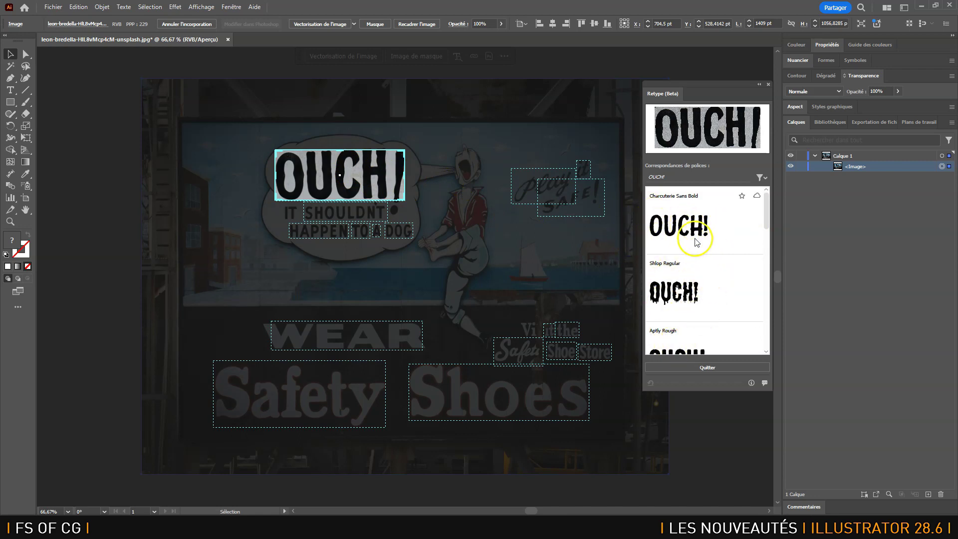
{"action": "left_click", "coordinate": [758, 197]}
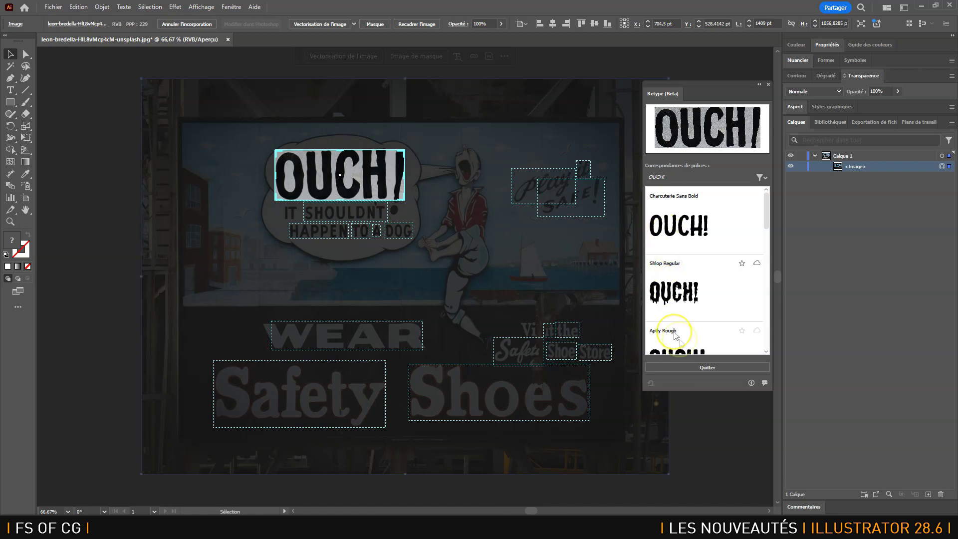
{"action": "left_click", "coordinate": [708, 369]}
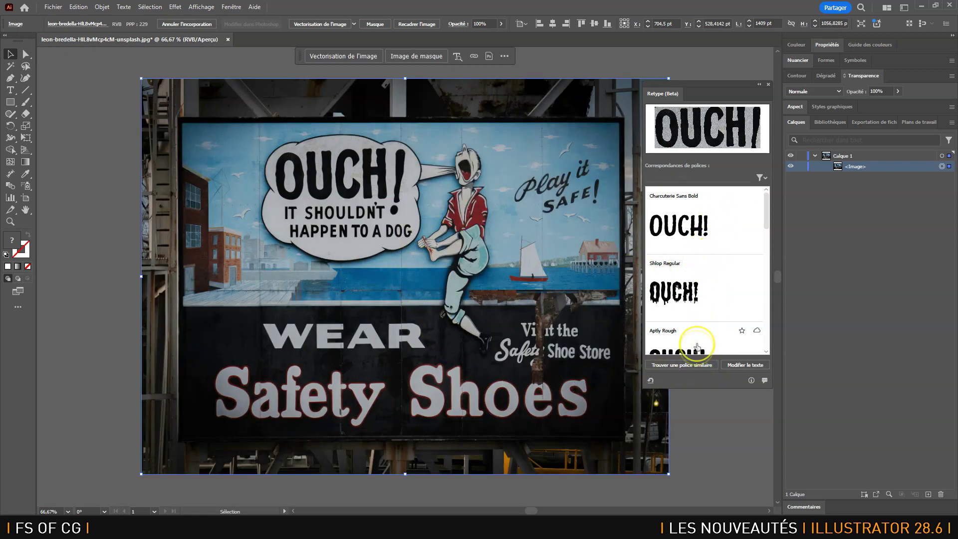
Step: Convert the billboard's OUCH! lettering into live text with the Charcuterie Sans Bold match, using Retype's text editing
{"action": "left_click", "coordinate": [743, 364]}
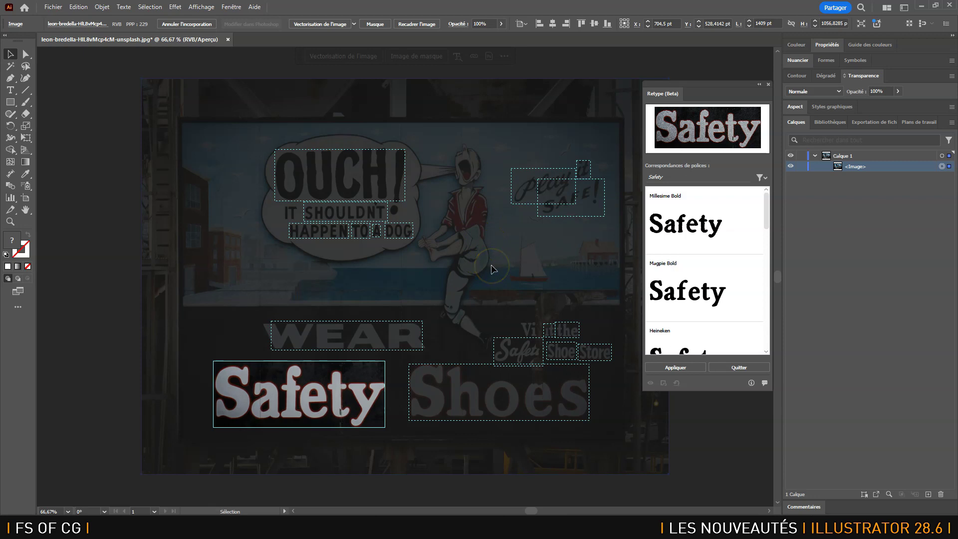
{"action": "left_click", "coordinate": [351, 186]}
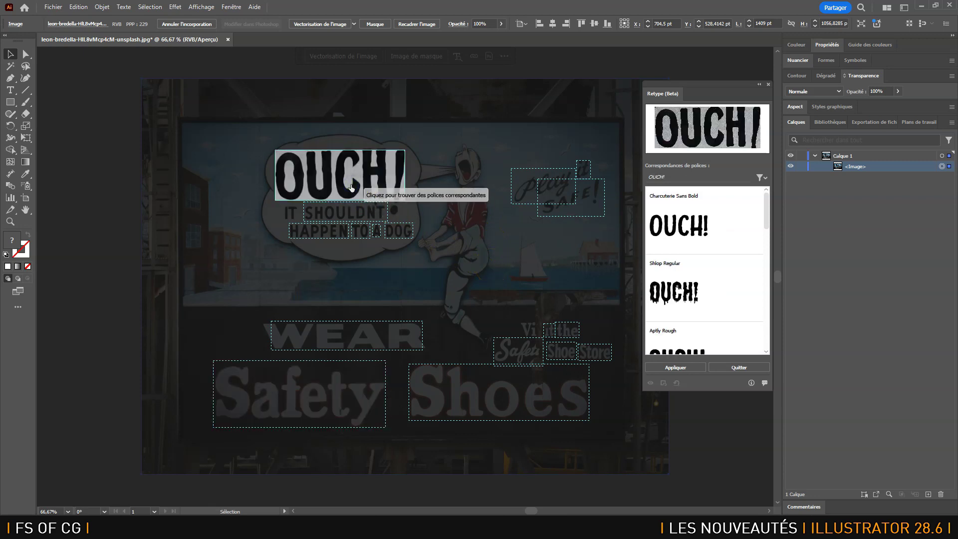
{"action": "left_click", "coordinate": [691, 231]}
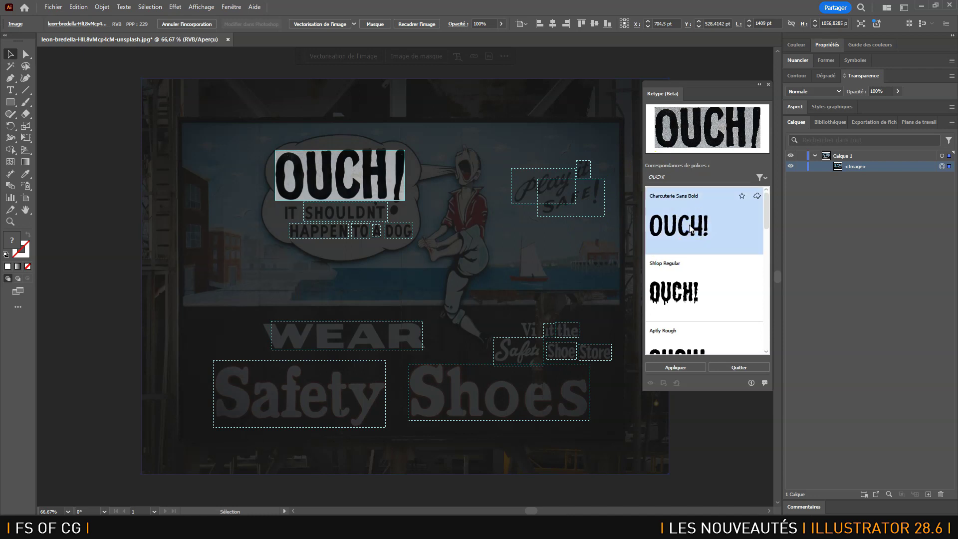
{"action": "left_click", "coordinate": [680, 369]}
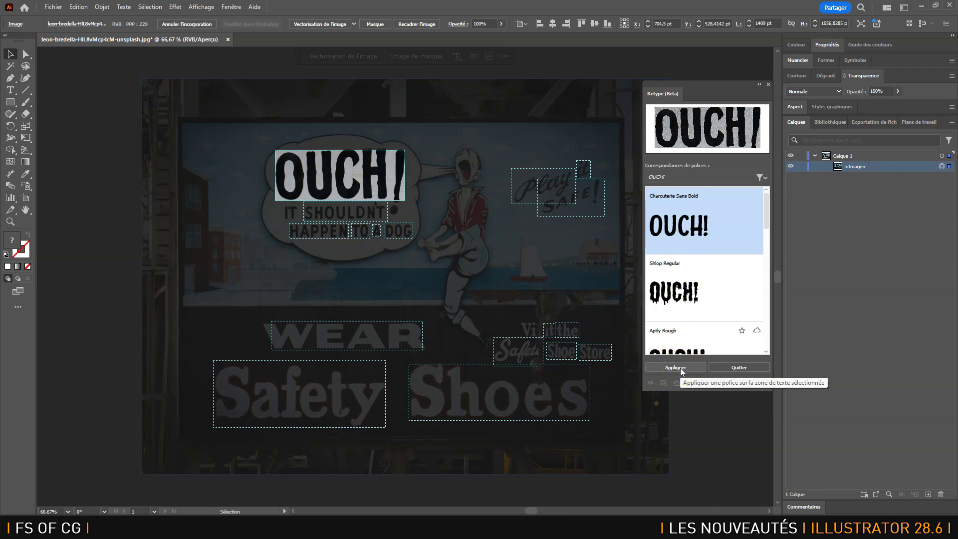
{"action": "left_click", "coordinate": [681, 370]}
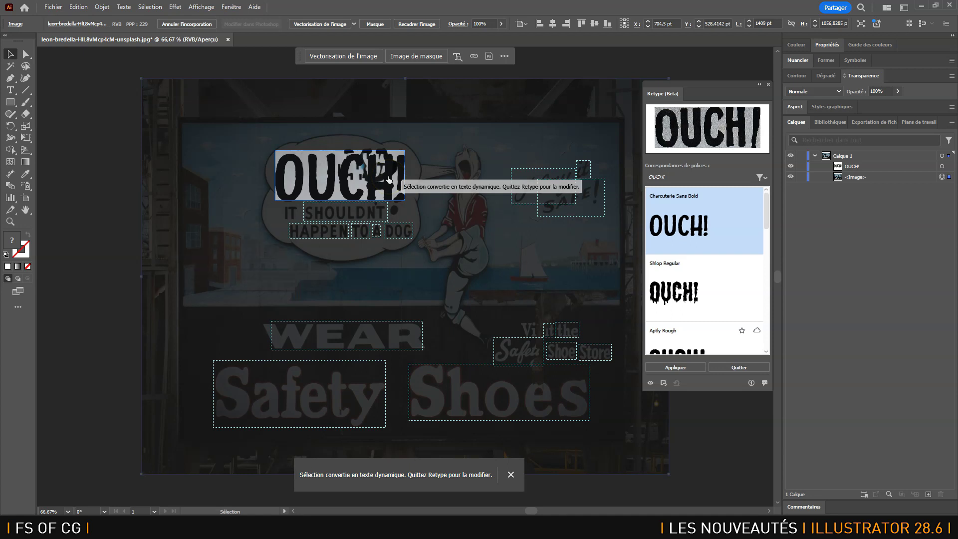
Step: Replace the live OUCH! text with Damn, and hide and reshow it to inspect the image beneath
{"action": "left_click", "coordinate": [389, 178]}
{"action": "left_click", "coordinate": [11, 91]}
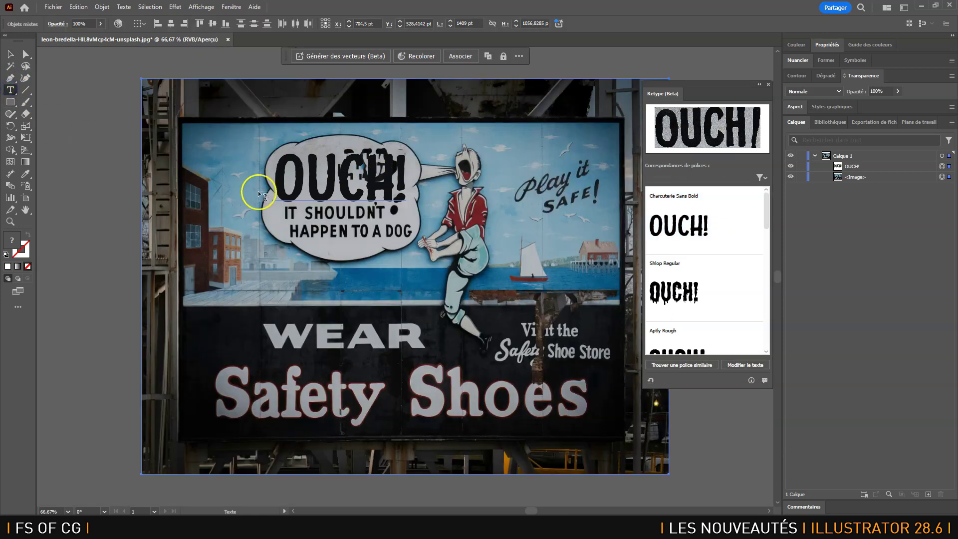
{"action": "left_click", "coordinate": [358, 183]}
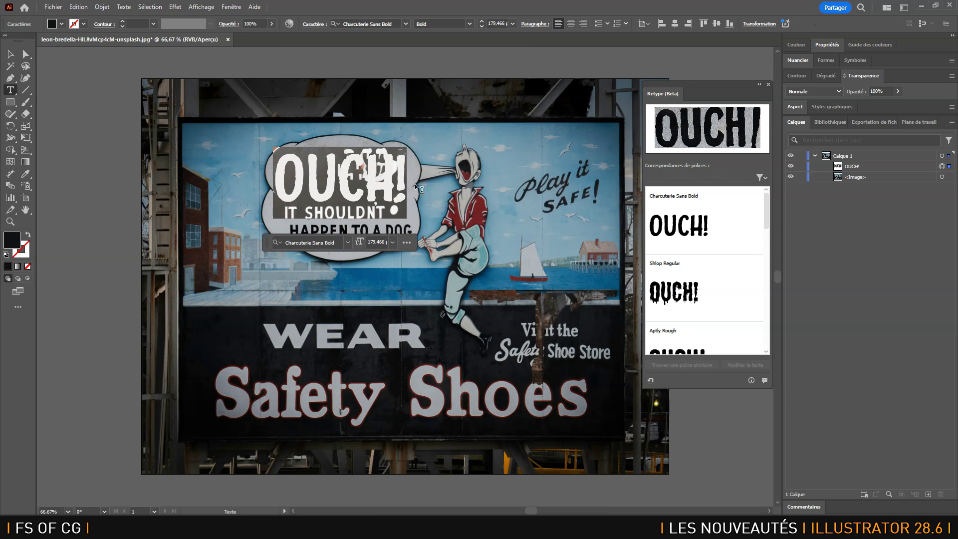
{"action": "type", "text": "DAMN"}
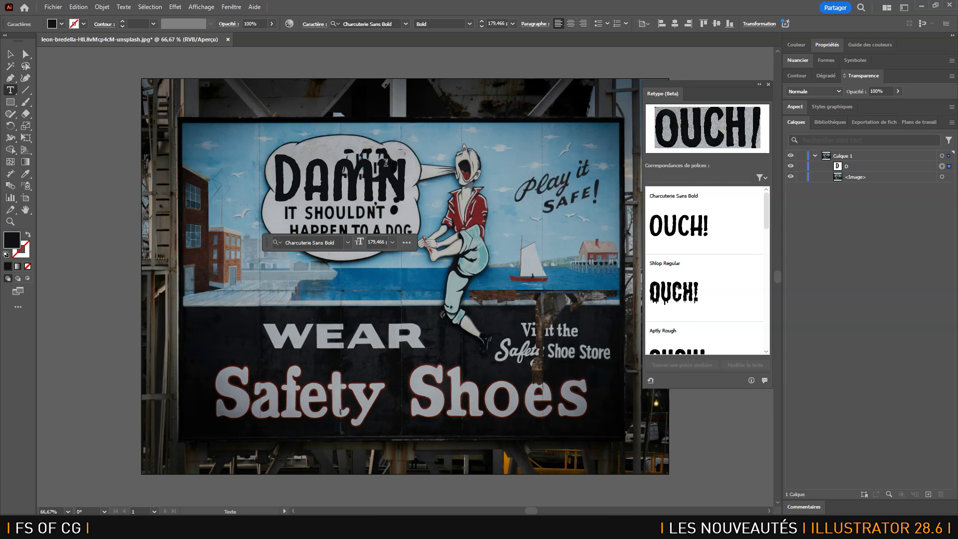
{"action": "left_click", "coordinate": [791, 166]}
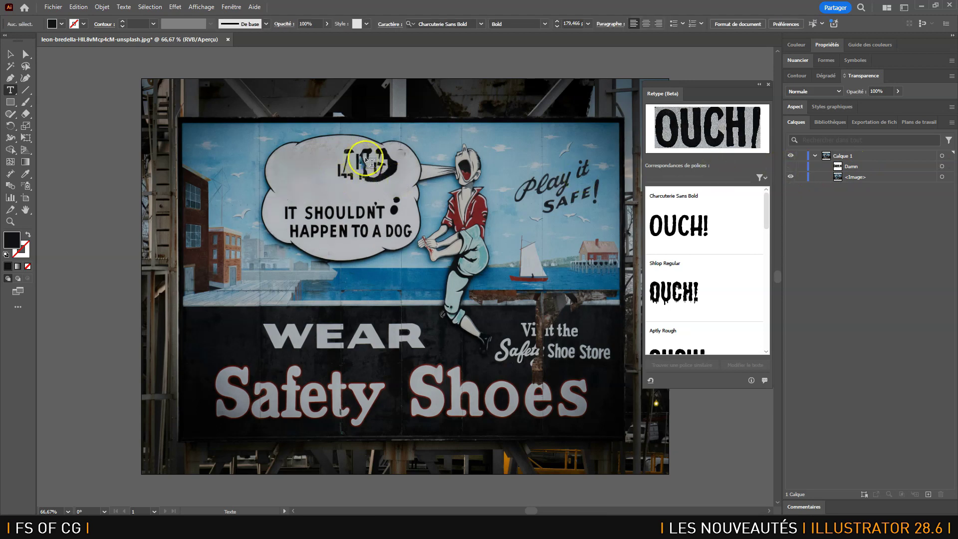
{"action": "left_click", "coordinate": [790, 167]}
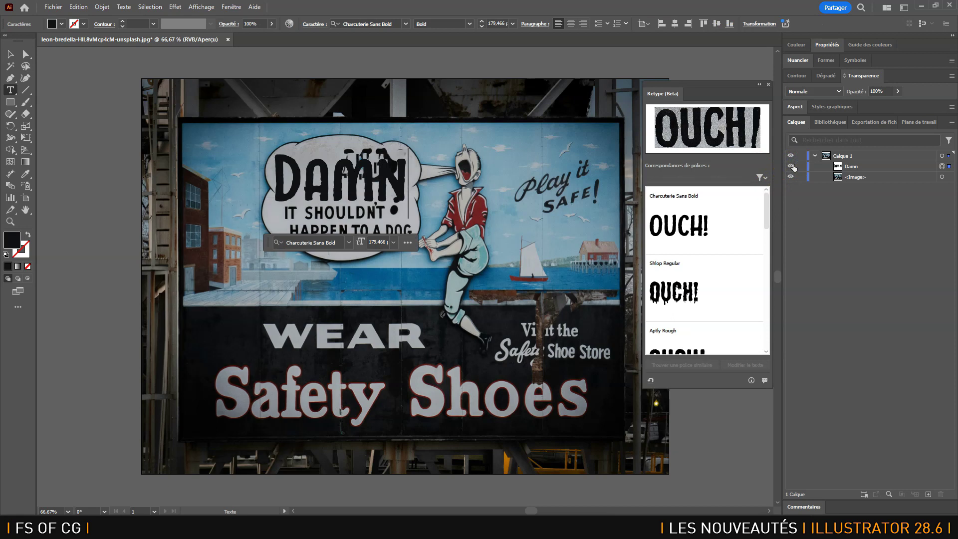
Step: Reopen the billboard image for text editing in Retype and convert Safety into live text with the Millesime Bold match
{"action": "left_click", "coordinate": [862, 177]}
{"action": "left_click", "coordinate": [941, 179]}
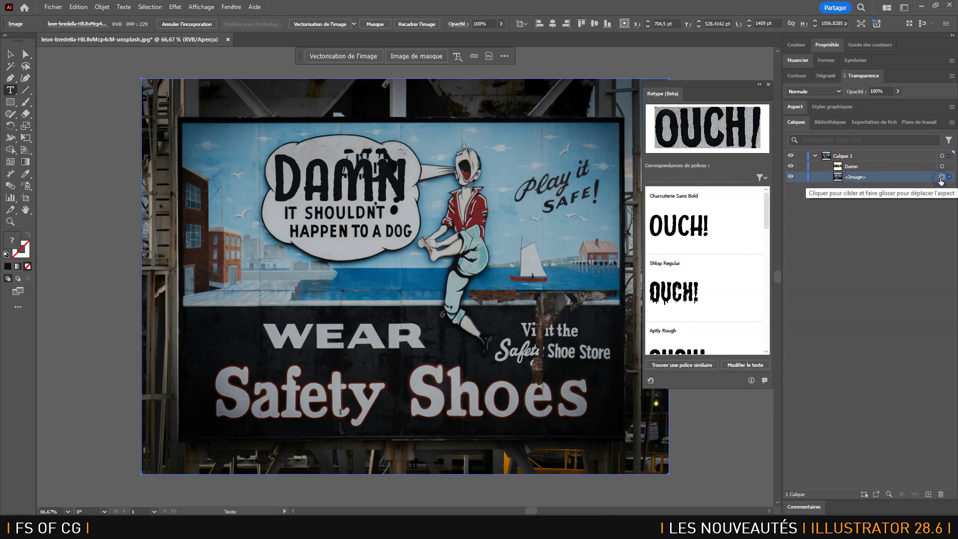
{"action": "left_click", "coordinate": [738, 363]}
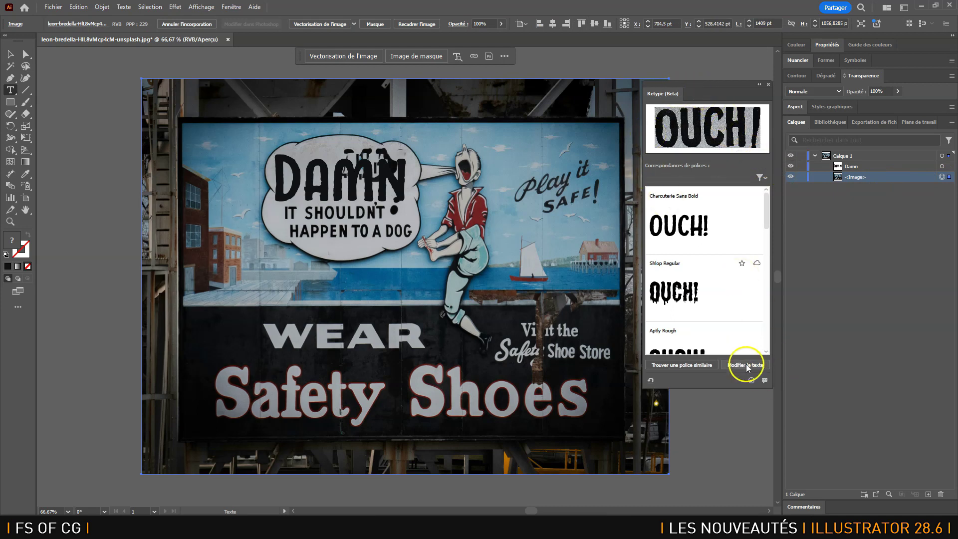
{"action": "left_click", "coordinate": [310, 428]}
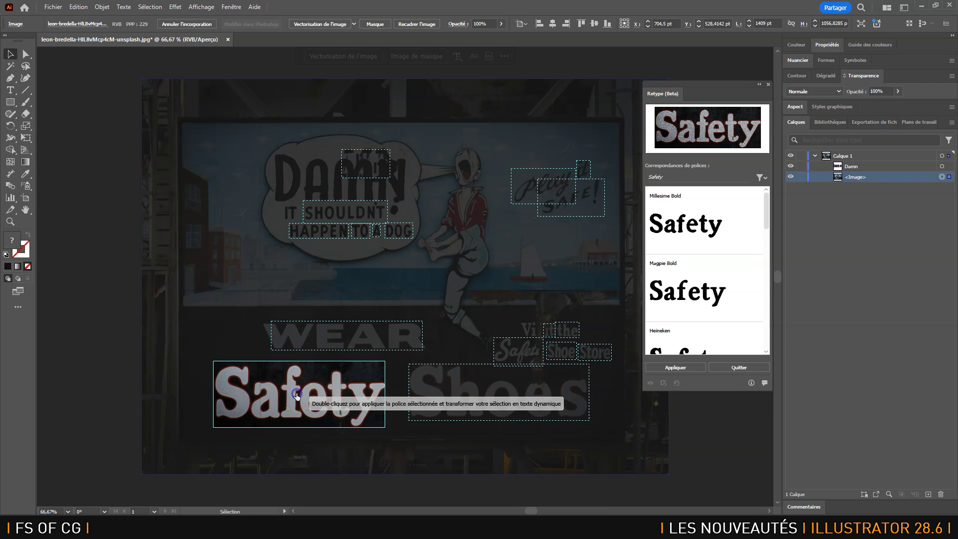
{"action": "left_click", "coordinate": [700, 230]}
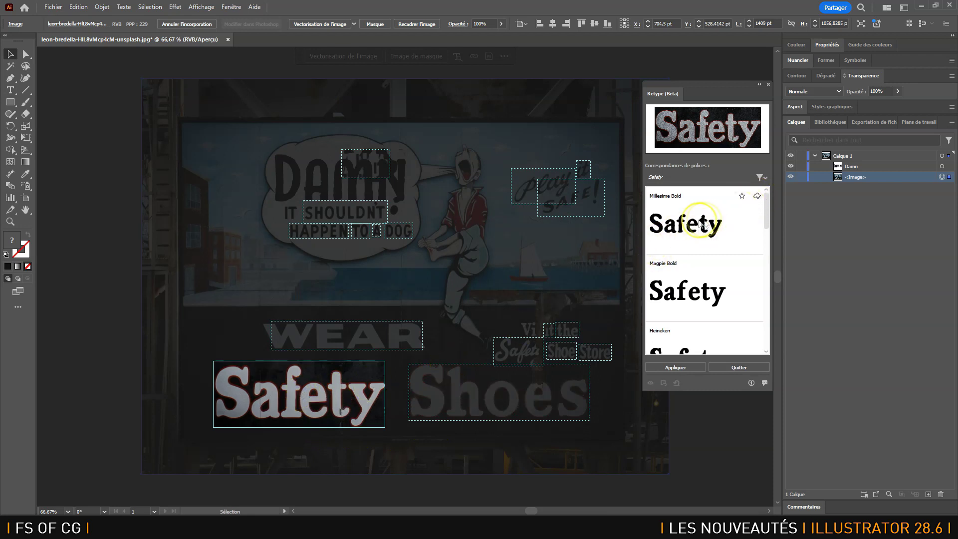
{"action": "left_click", "coordinate": [689, 227]}
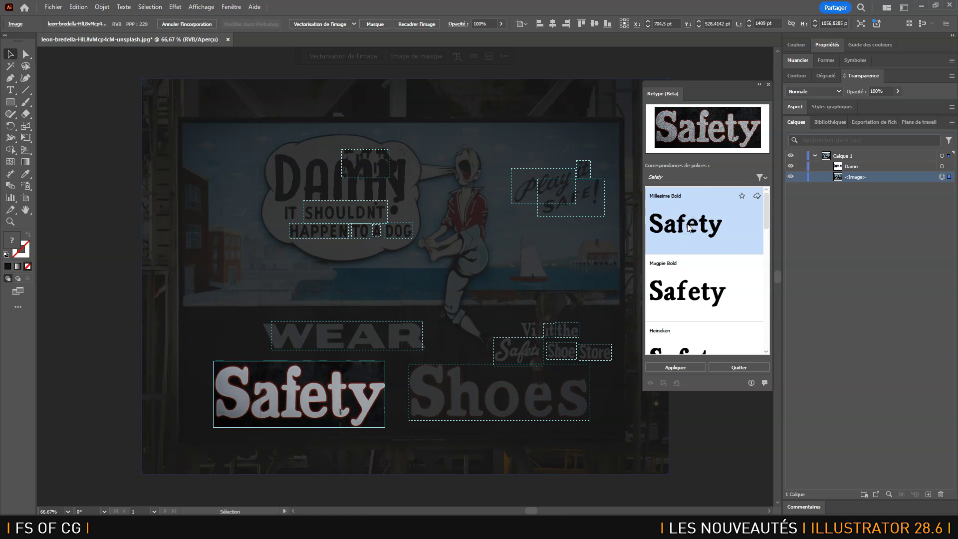
{"action": "left_click", "coordinate": [680, 368]}
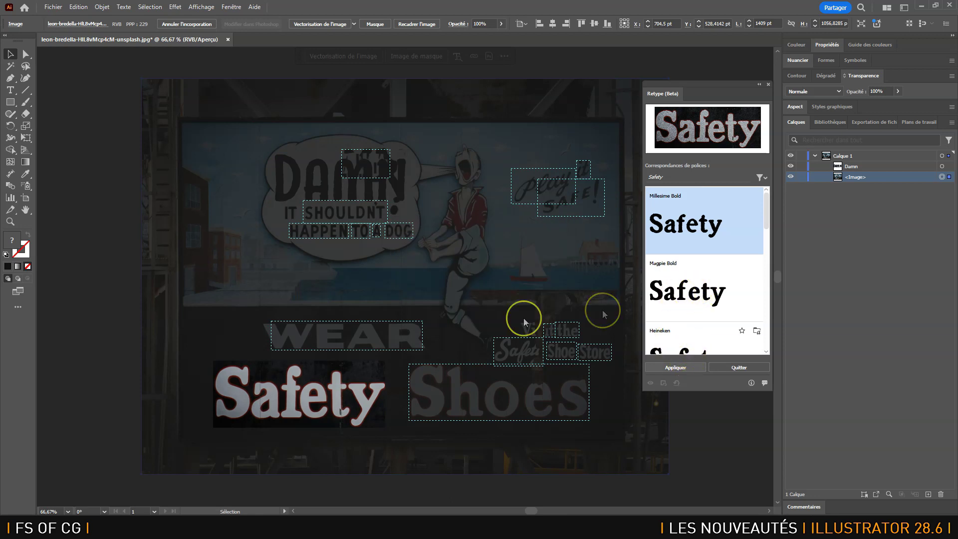
{"action": "left_click", "coordinate": [260, 387]}
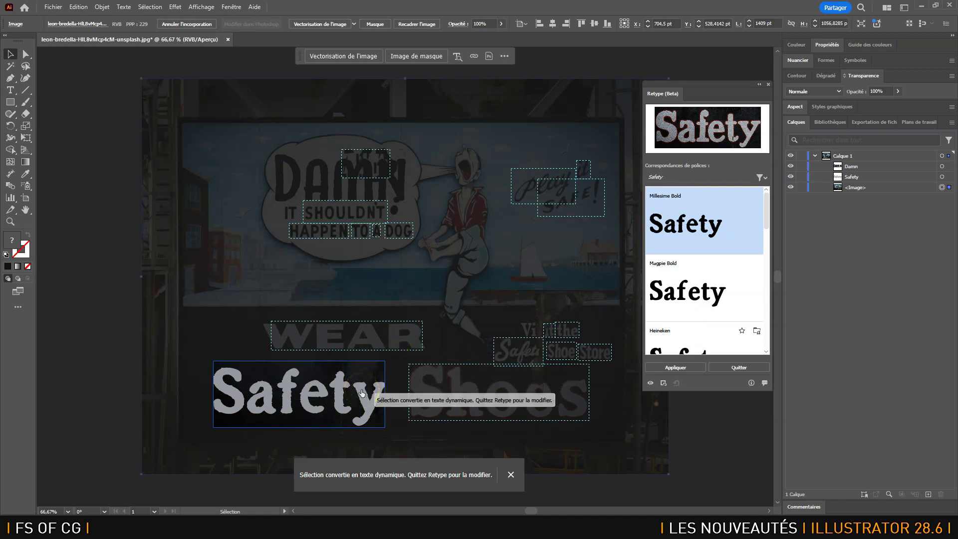
Step: Replace the live Safety text with Sécurité and scale it down to about 169 pt so it fits before Shoes
{"action": "left_click", "coordinate": [10, 90]}
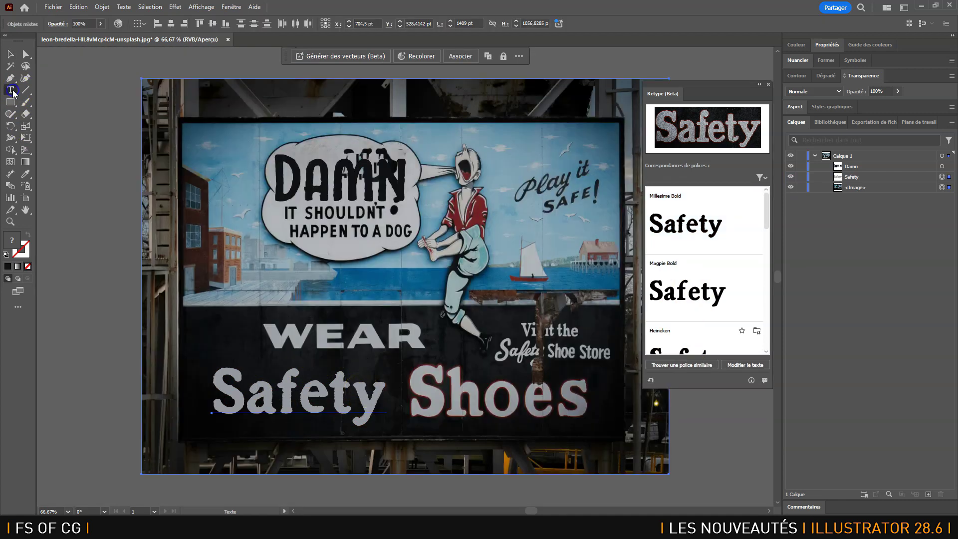
{"action": "left_click_drag", "start_coordinate": [216, 392], "coordinate": [394, 403]}
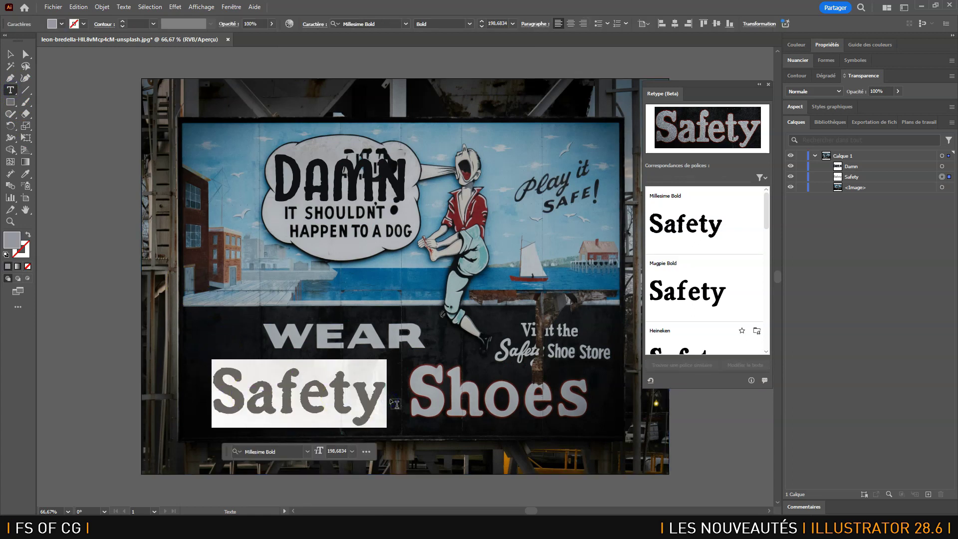
{"action": "type", "text": "Sécurité"}
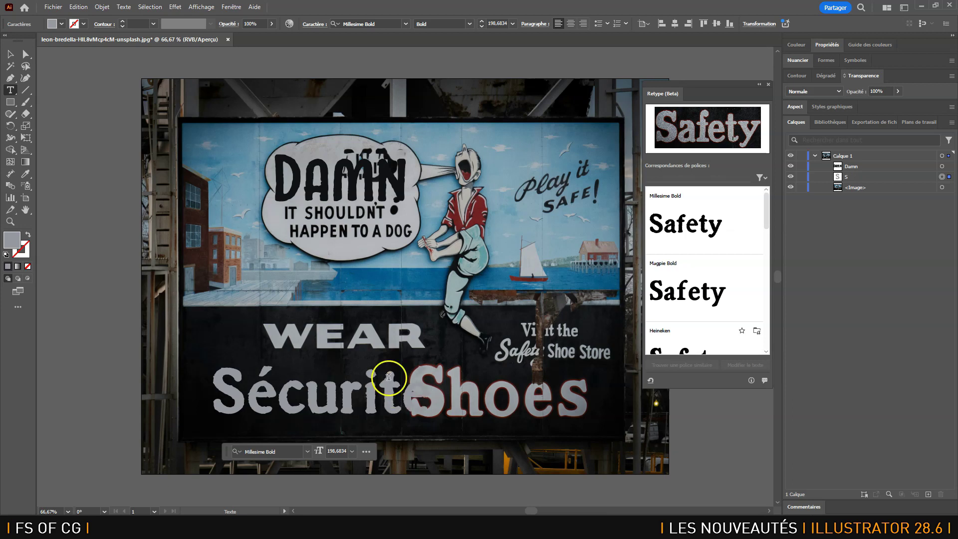
{"action": "left_click", "coordinate": [10, 54]}
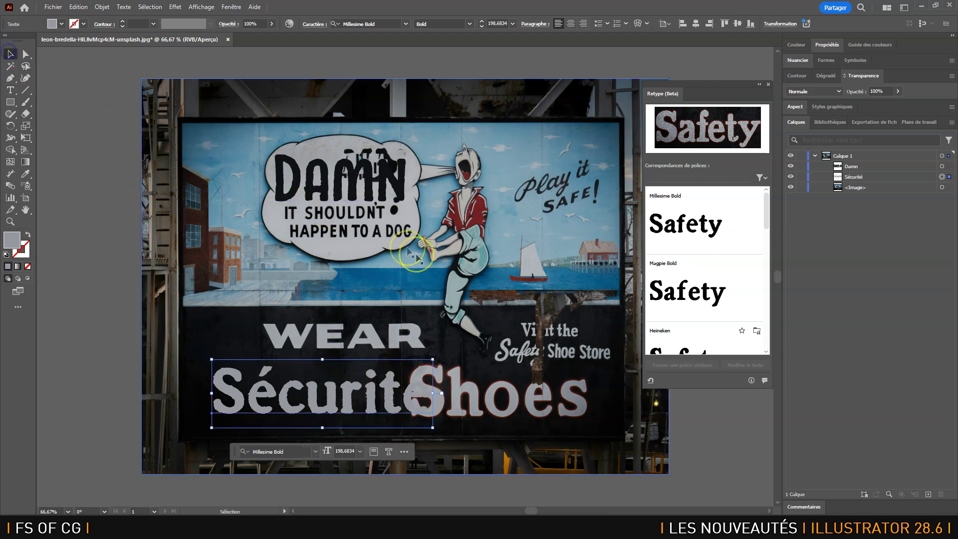
{"action": "left_click_drag", "start_coordinate": [412, 366], "coordinate": [400, 370]}
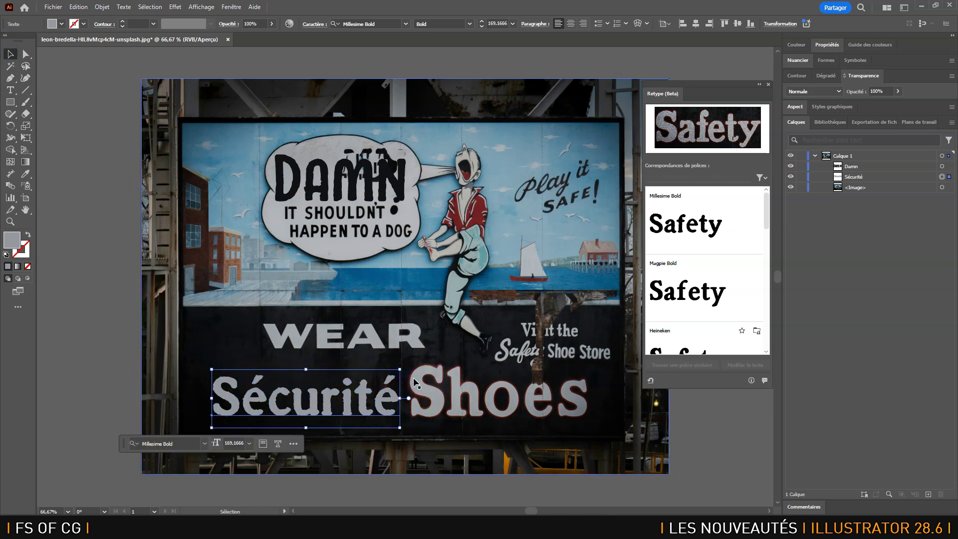
Step: Sample the light grey of the Shoes lettering as the Sécurité fill and save it as swatch R=171 V=176 B=181
{"action": "key", "text": "ctrl+plus"}
{"action": "key", "text": "ctrl+plus"}
{"action": "key", "text": "ctrl+plus"}
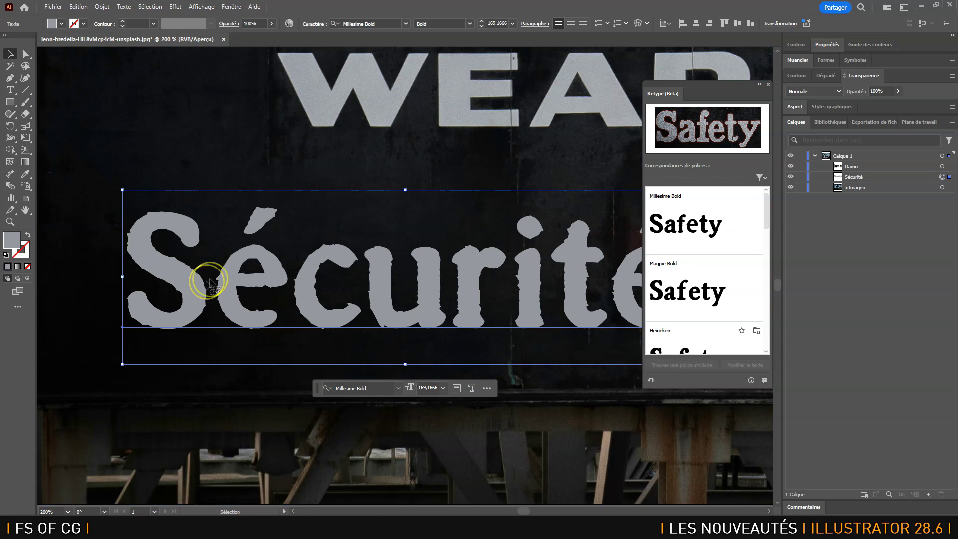
{"action": "scroll", "coordinate": [379, 285], "scroll_direction": "right", "scroll_amount": 5}
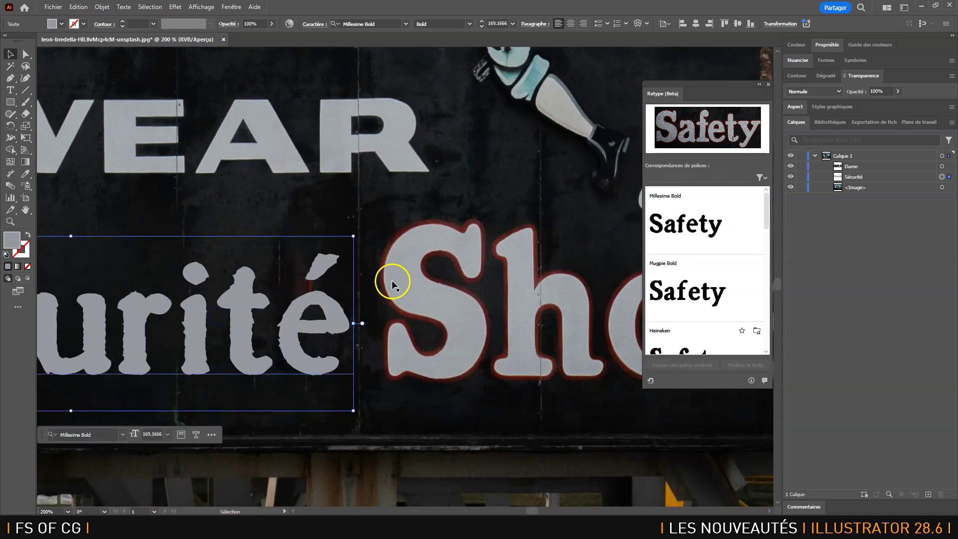
{"action": "left_click", "coordinate": [25, 174]}
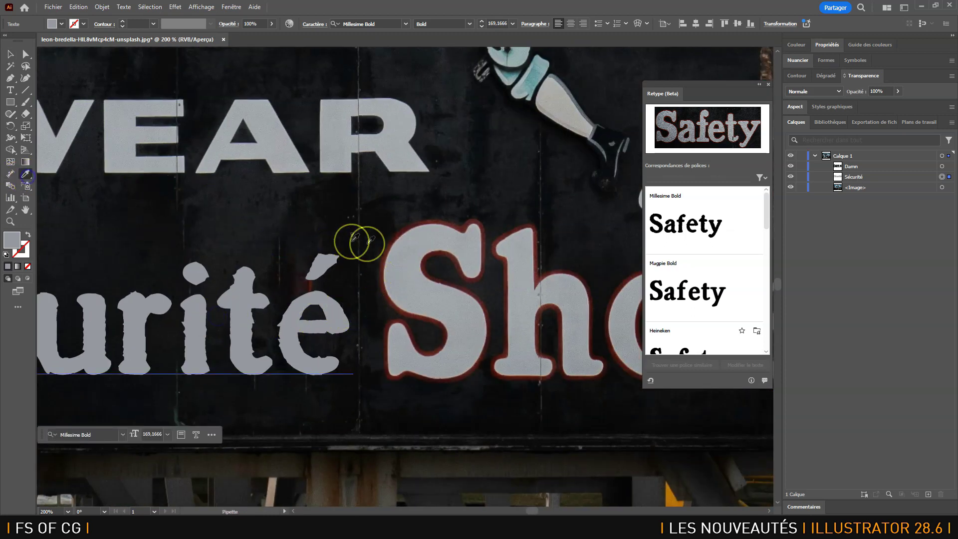
{"action": "left_click", "coordinate": [410, 248]}
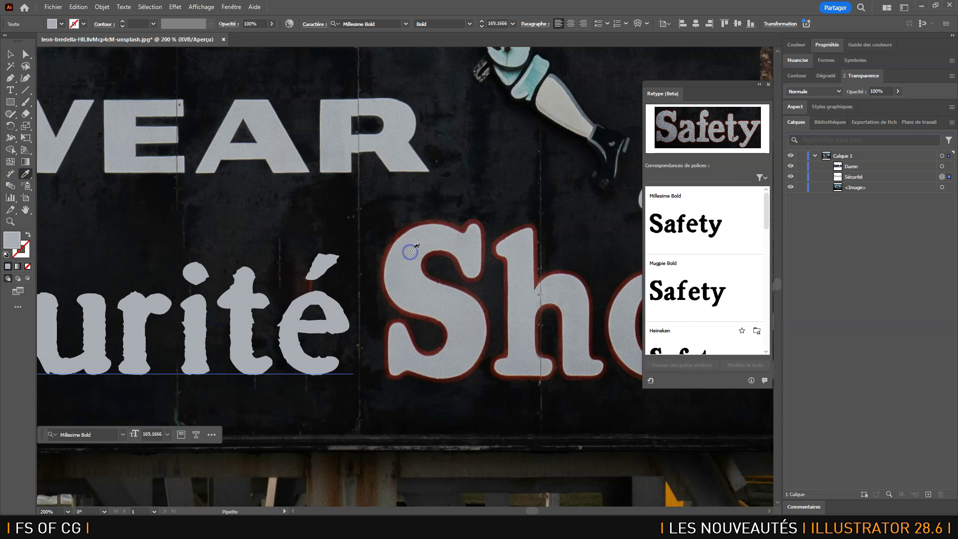
{"action": "left_click", "coordinate": [801, 60]}
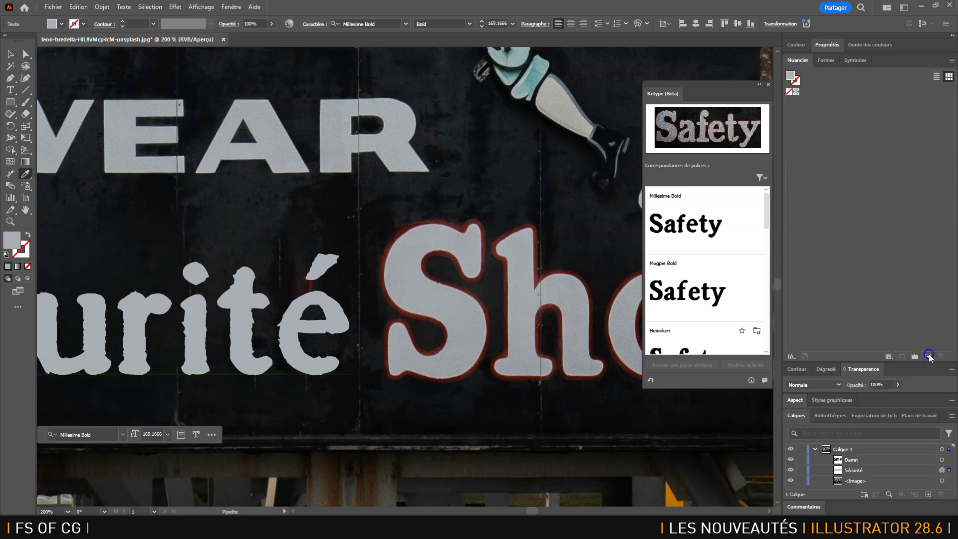
{"action": "left_click", "coordinate": [930, 354]}
{"action": "left_click", "coordinate": [395, 294]}
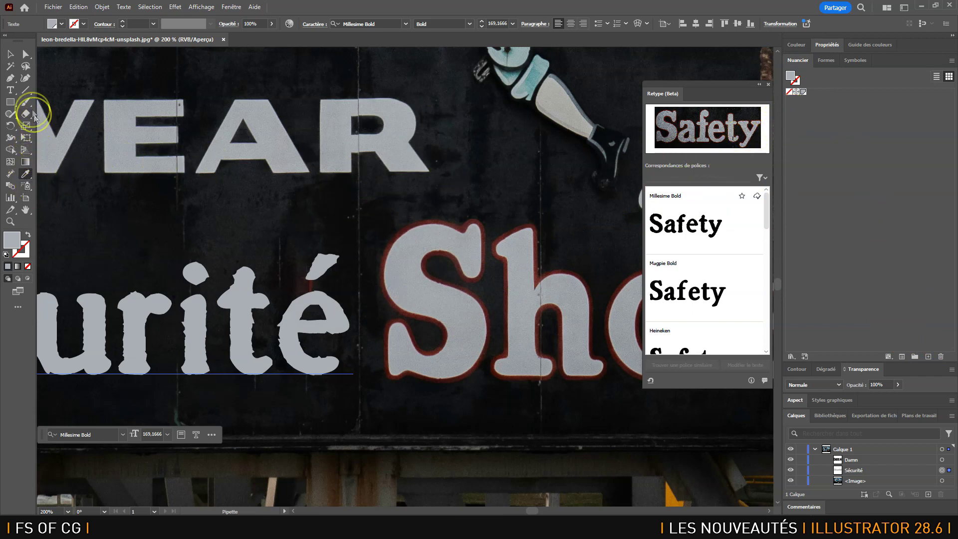
Step: Sample the dark red outline of the Shoes lettering and save it as the global RGB swatch R=91 V=42 B=38
{"action": "left_click", "coordinate": [467, 227]}
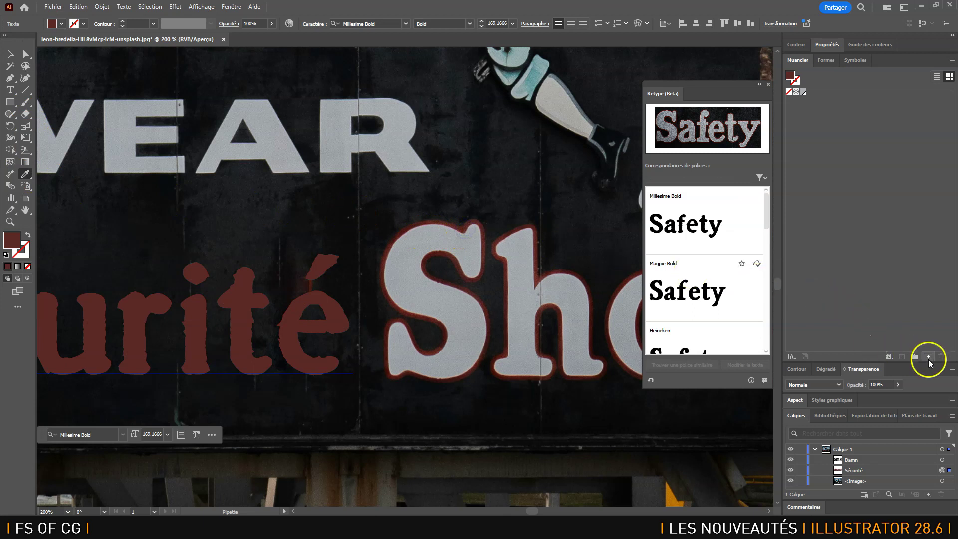
{"action": "left_click", "coordinate": [928, 357]}
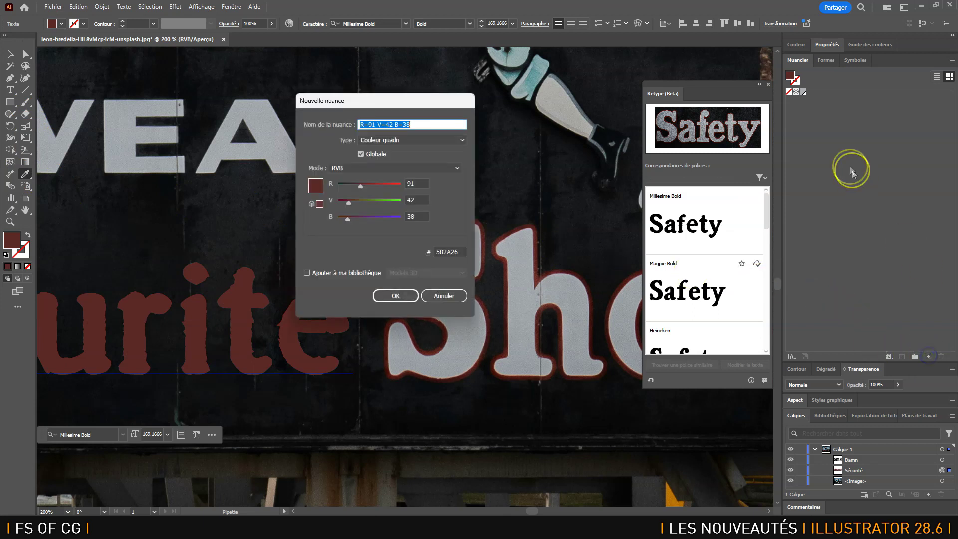
{"action": "left_click", "coordinate": [402, 294]}
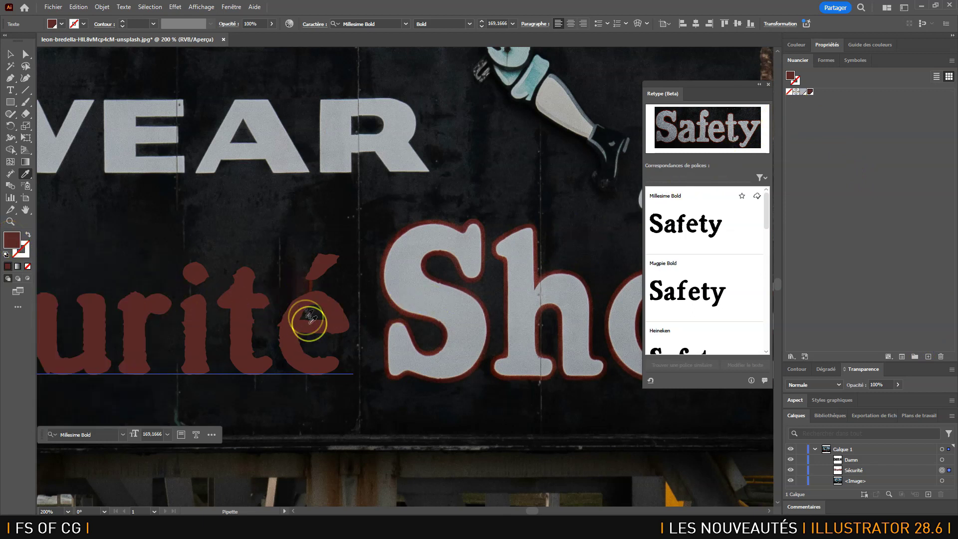
Step: Give Sécurité the saved light grey swatch as its fill and the dark red swatch as its stroke
{"action": "left_click", "coordinate": [797, 90]}
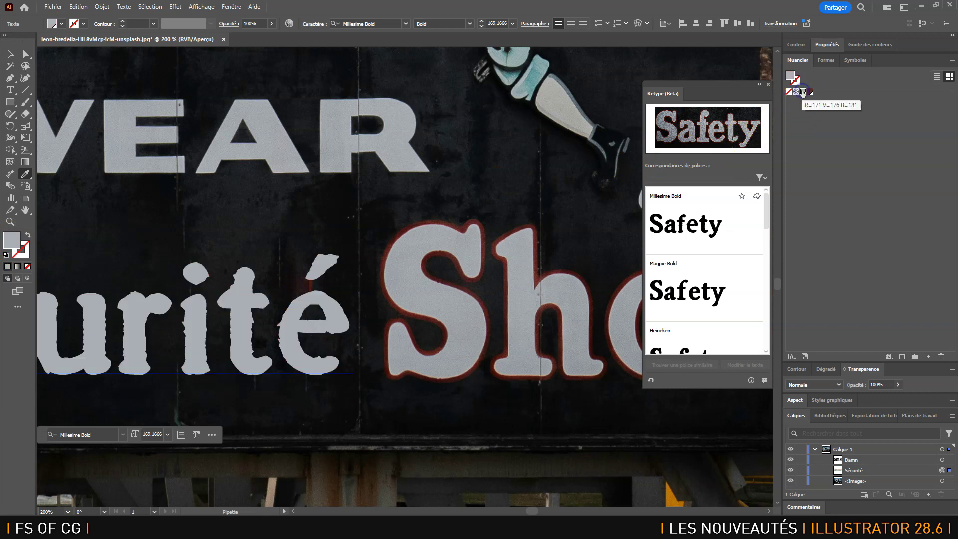
{"action": "left_click", "coordinate": [28, 255]}
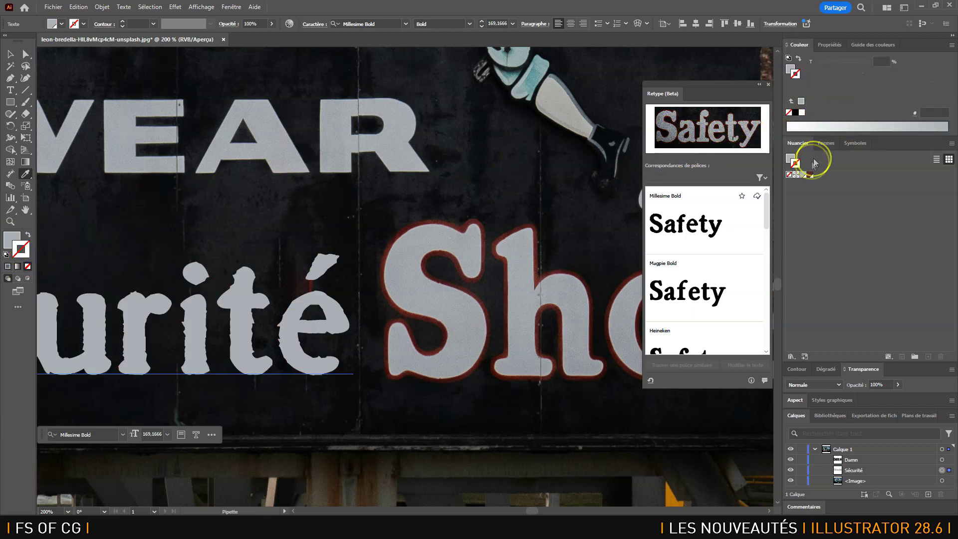
{"action": "left_click", "coordinate": [809, 177]}
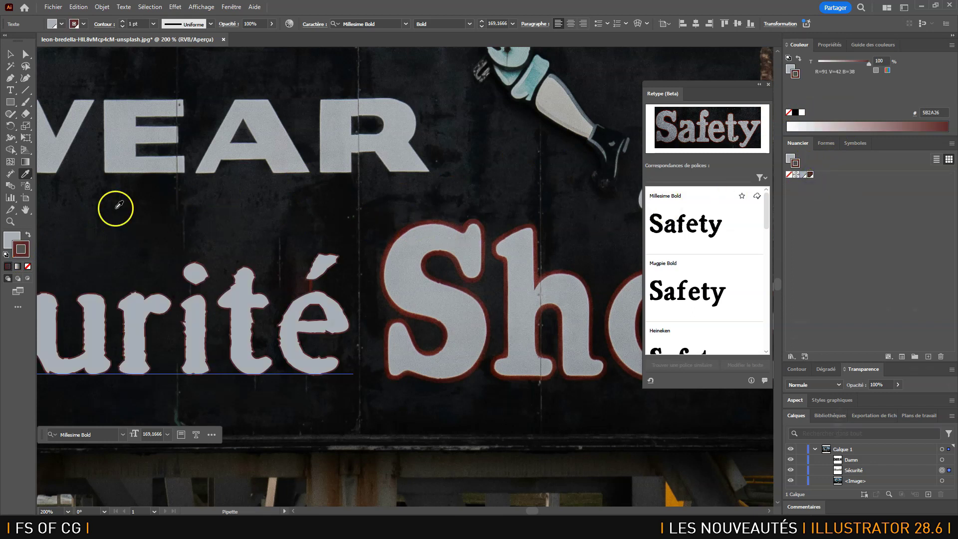
{"action": "key", "text": "v"}
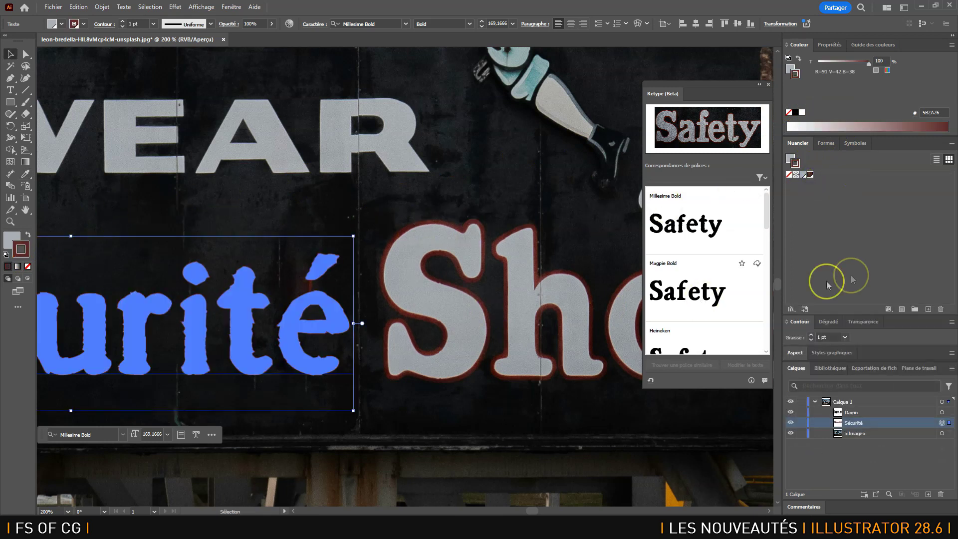
Step: Set the Sécurité text's stroke weight to 5 pt and give it round corner joins
{"action": "left_click", "coordinate": [802, 322]}
{"action": "left_click", "coordinate": [803, 322]}
{"action": "left_click", "coordinate": [833, 241]}
{"action": "type", "text": "5"}
{"action": "key", "text": "Return"}
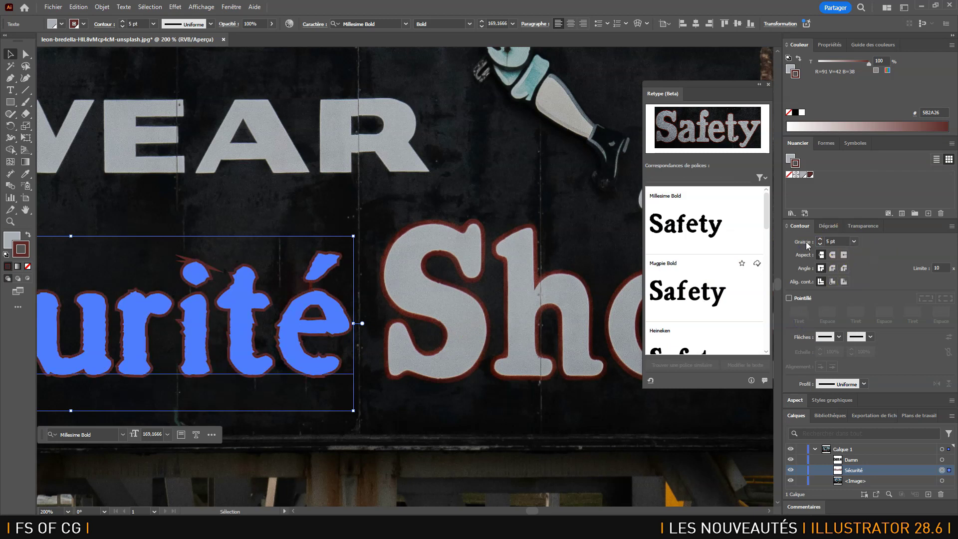
{"action": "left_click", "coordinate": [832, 269]}
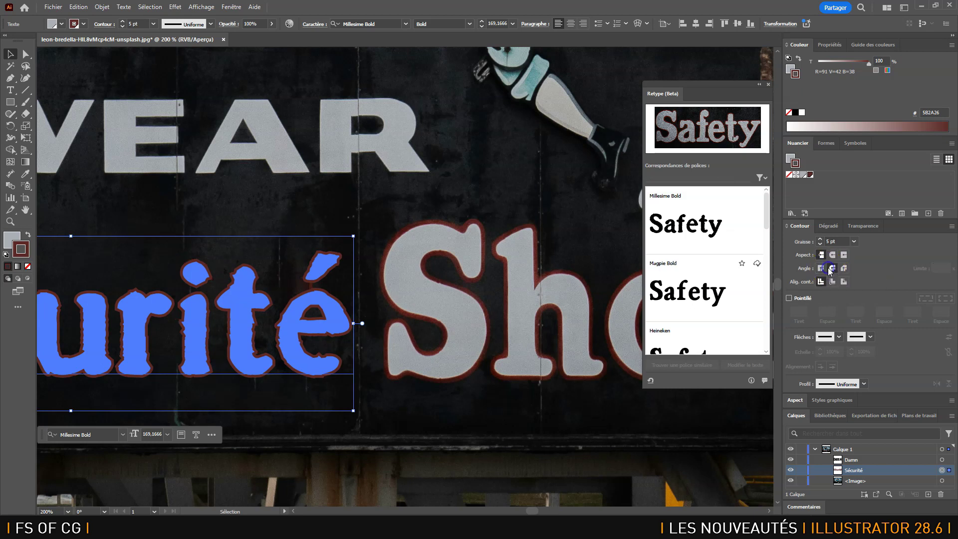
{"action": "left_click", "coordinate": [517, 312]}
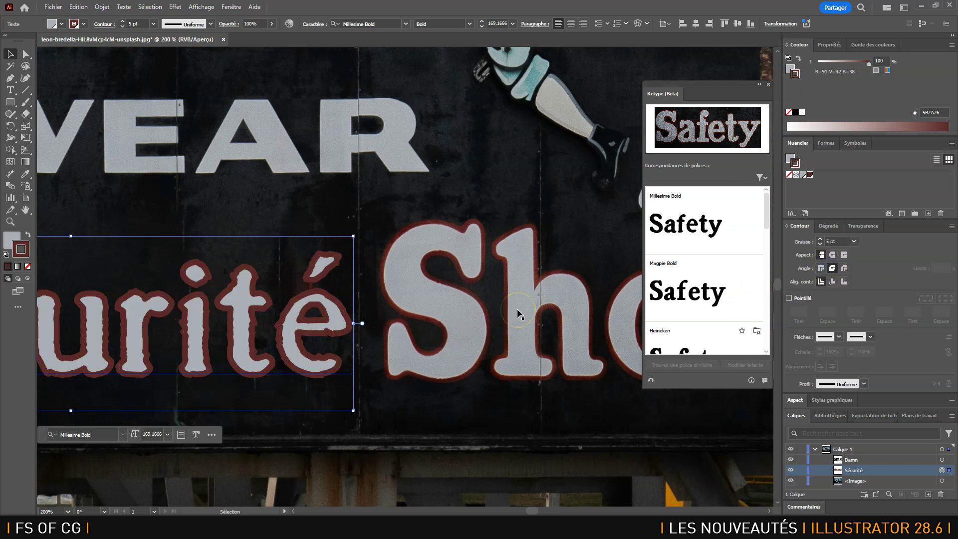
{"action": "key", "text": "ctrl+minus"}
{"action": "key", "text": "ctrl+minus"}
{"action": "key", "text": "ctrl+minus"}
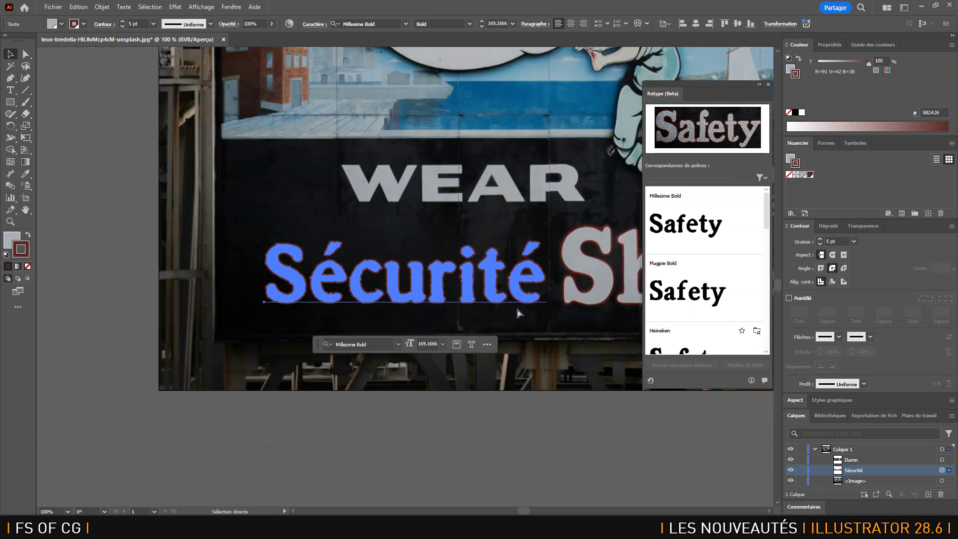
{"action": "left_click_drag", "start_coordinate": [472, 164], "coordinate": [338, 288]}
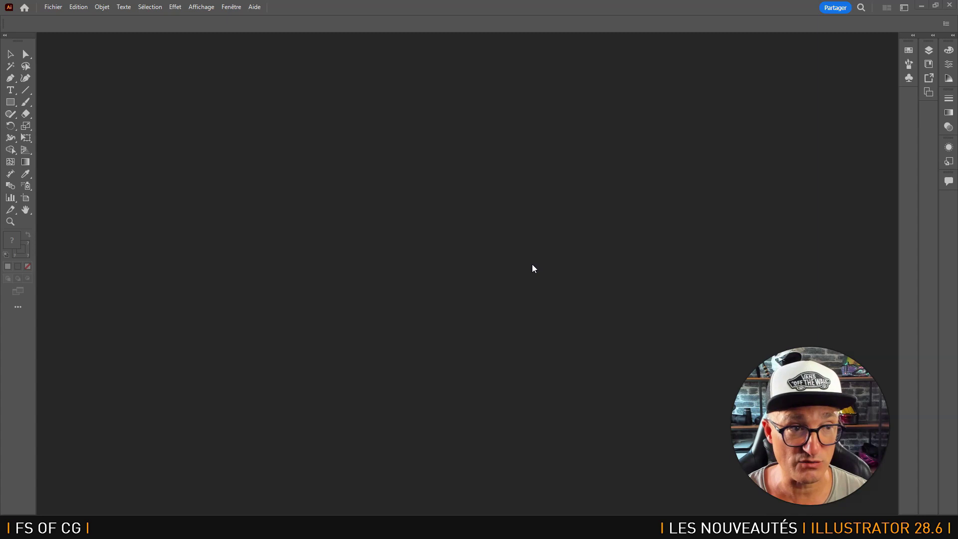
Step: Create a new A4 print document in landscape orientation
{"action": "left_click", "coordinate": [53, 8]}
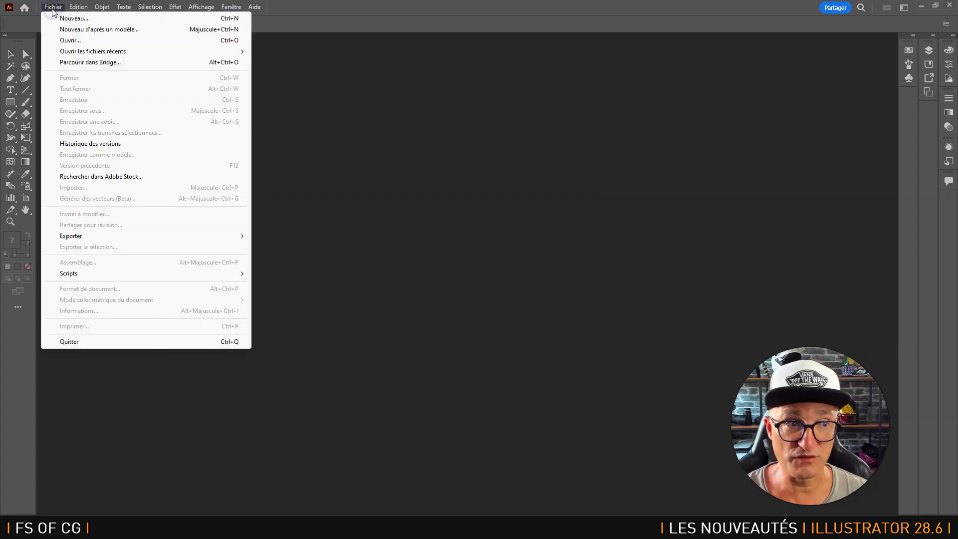
{"action": "left_click", "coordinate": [74, 18]}
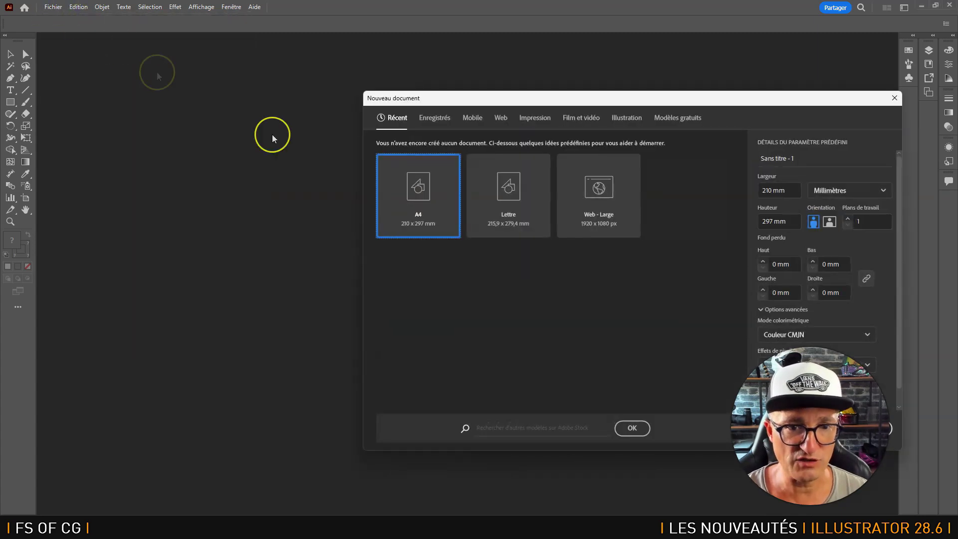
{"action": "left_click", "coordinate": [830, 221]}
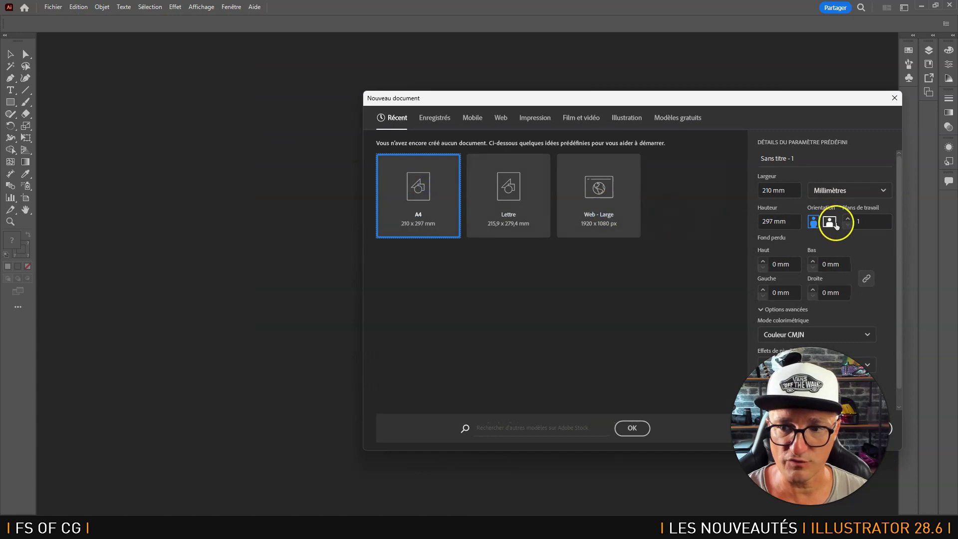
{"action": "left_click_drag", "start_coordinate": [815, 100], "coordinate": [616, 88]}
{"action": "left_click", "coordinate": [634, 419]}
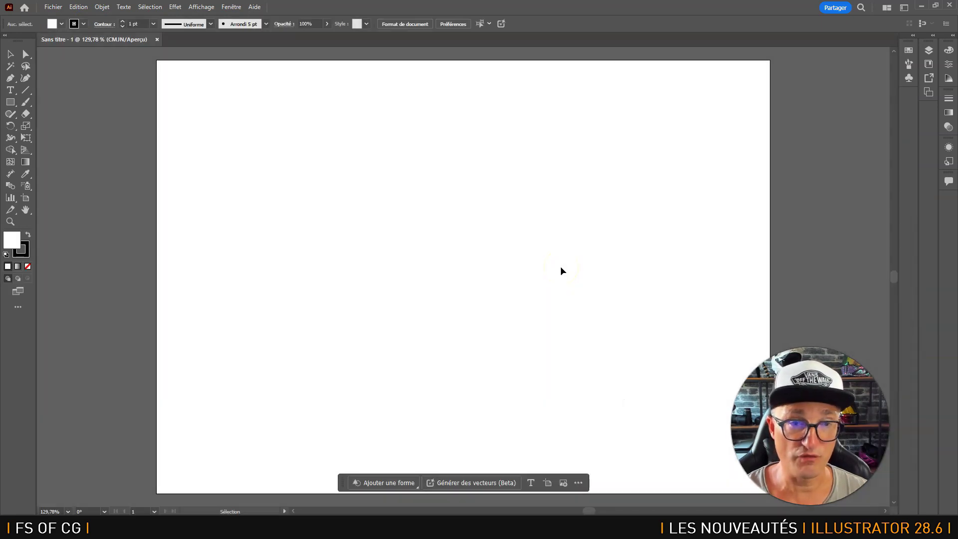
Step: Import doc_depliant.pdf from the FDT folder as a linked file and place it on the artboard
{"action": "left_click", "coordinate": [52, 7]}
{"action": "left_click", "coordinate": [89, 187]}
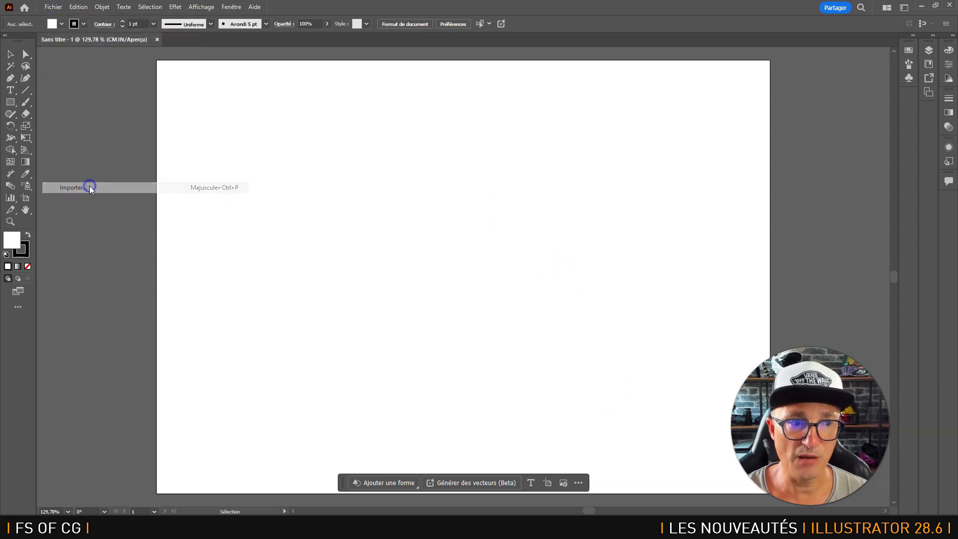
{"action": "left_click", "coordinate": [280, 29]}
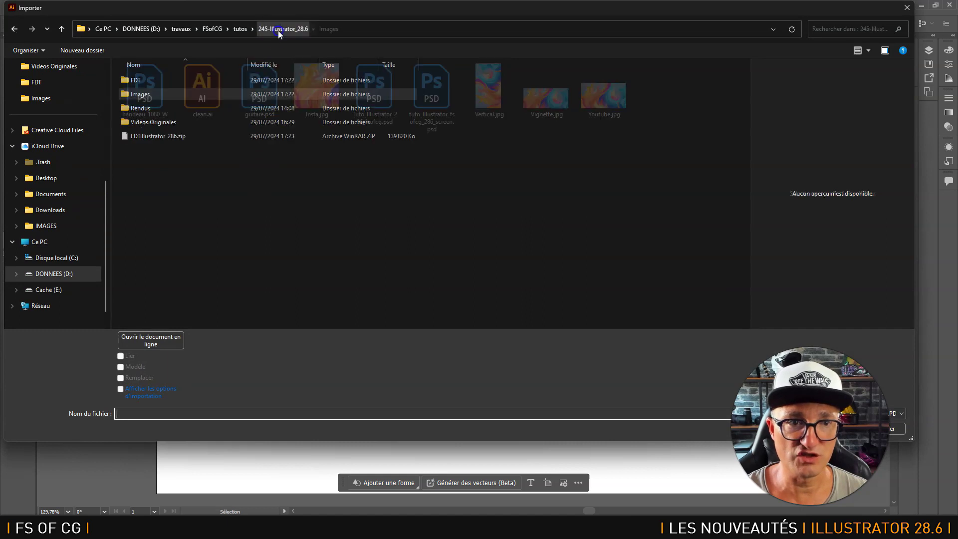
{"action": "double_click", "coordinate": [156, 78]}
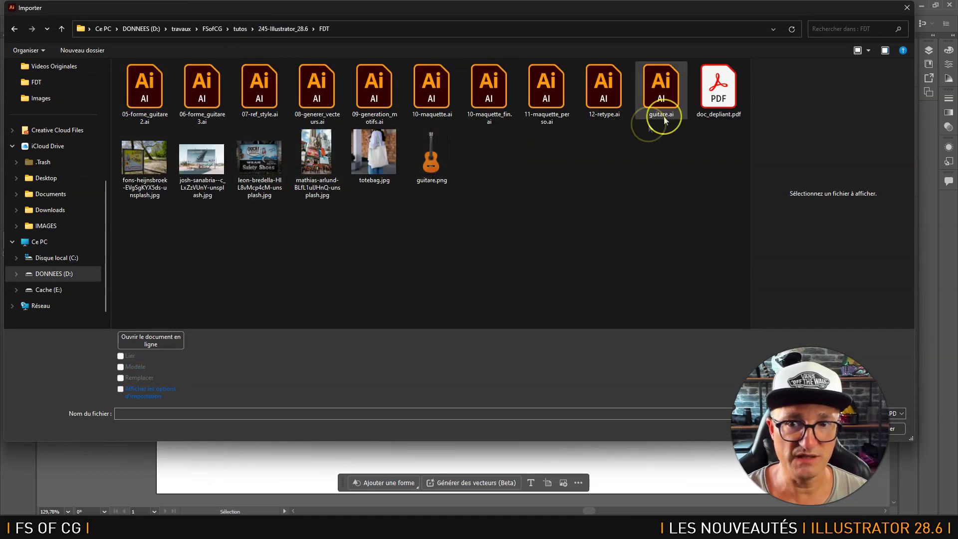
{"action": "left_click", "coordinate": [727, 82]}
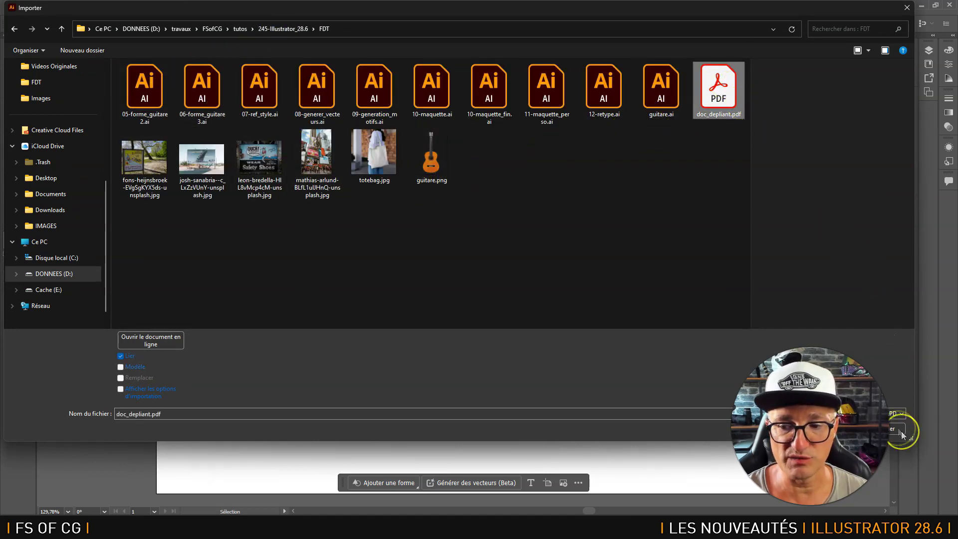
{"action": "left_click_drag", "start_coordinate": [916, 441], "coordinate": [722, 418]}
{"action": "double_click", "coordinate": [154, 218]}
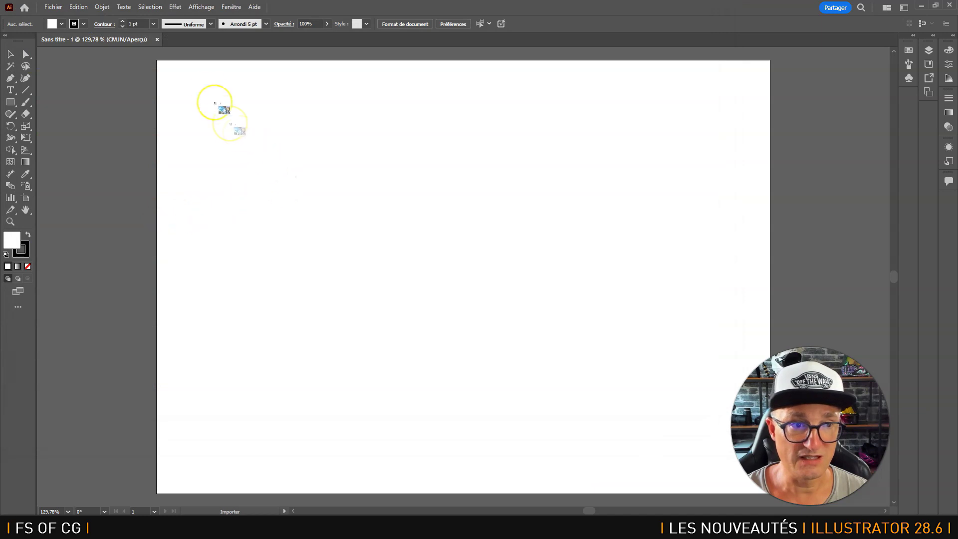
{"action": "left_click", "coordinate": [201, 89]}
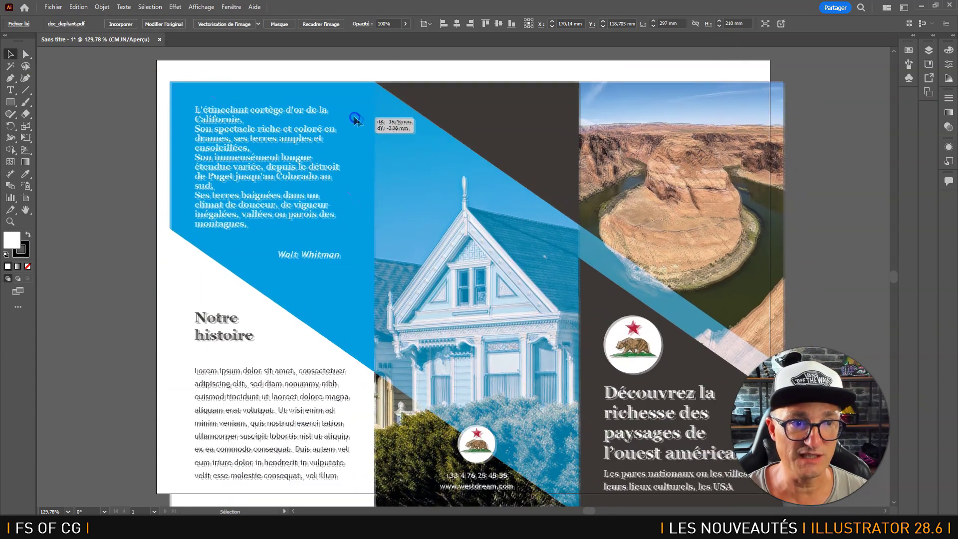
Step: Align the placed brochure page with the artboard edges and delete it
{"action": "left_click_drag", "start_coordinate": [391, 121], "coordinate": [341, 96]}
{"action": "left_click", "coordinate": [529, 211]}
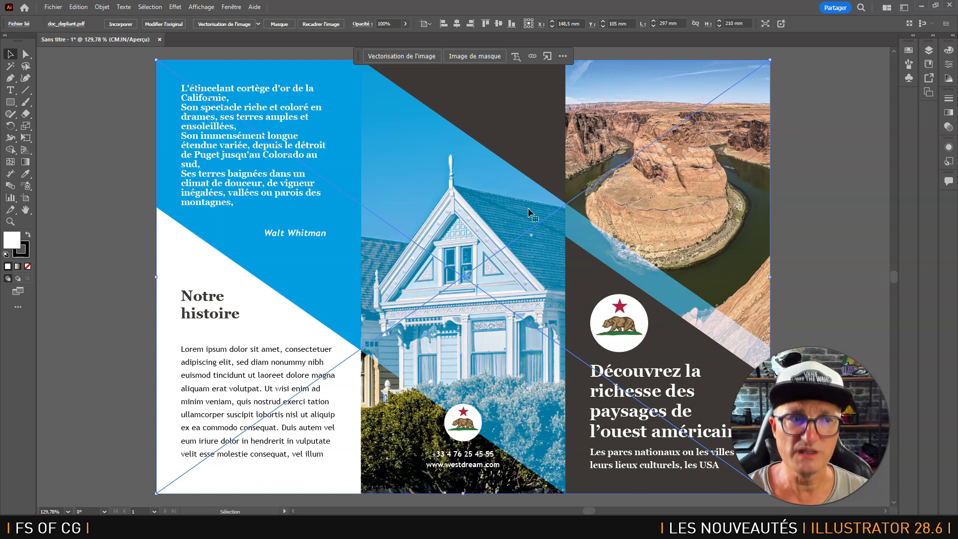
{"action": "left_click", "coordinate": [538, 195]}
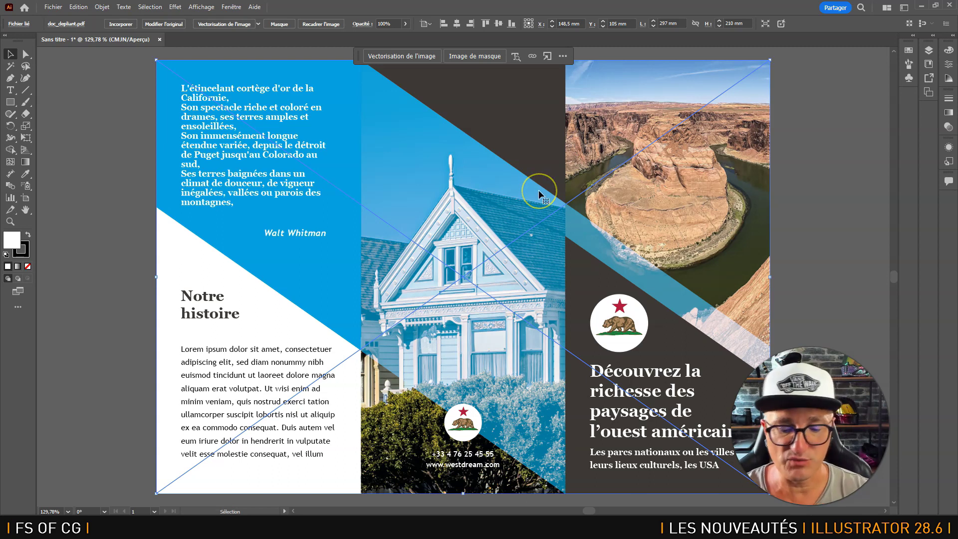
{"action": "key", "text": "Delete"}
Step: Import doc_depliant.pdf as a linked file with the import options displayed
{"action": "left_click", "coordinate": [53, 7]}
{"action": "left_click", "coordinate": [109, 186]}
{"action": "left_click", "coordinate": [145, 222]}
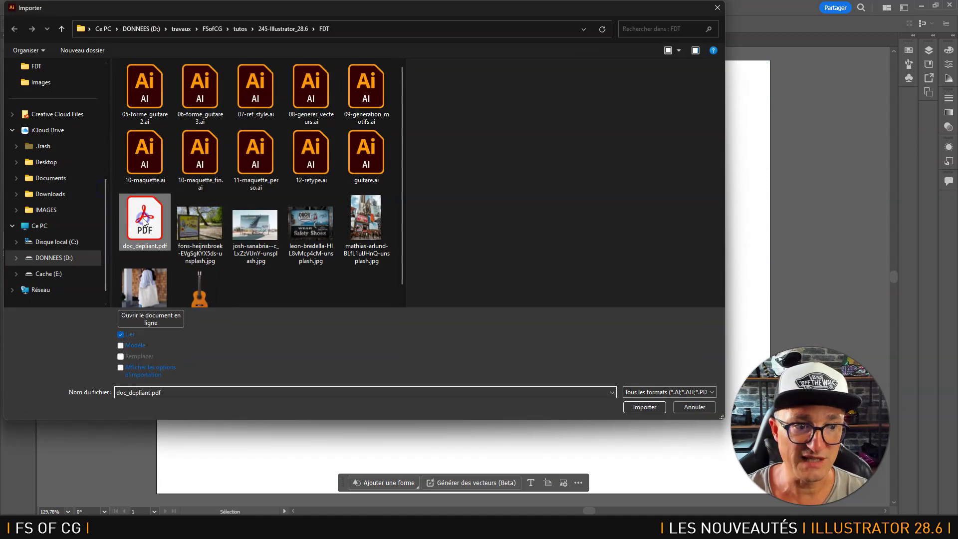
{"action": "left_click", "coordinate": [121, 368]}
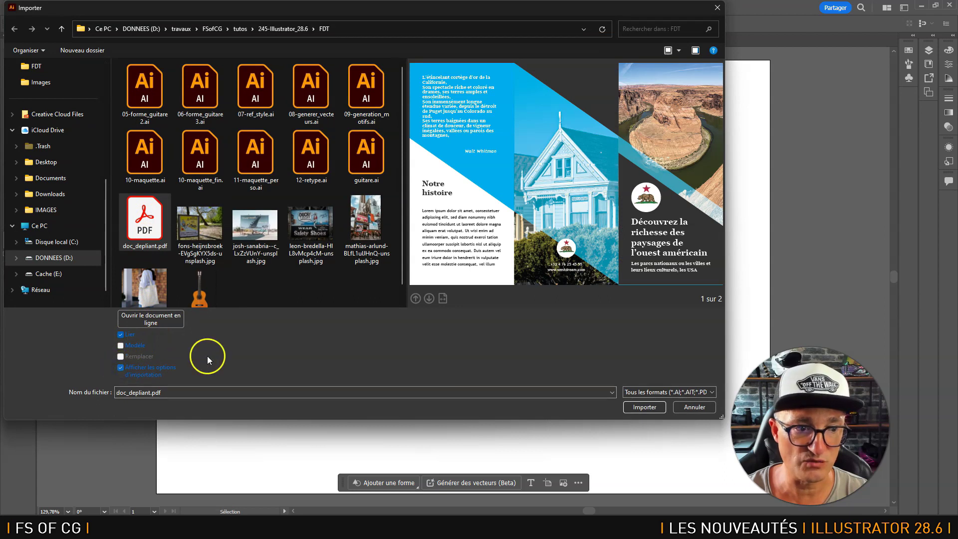
{"action": "left_click", "coordinate": [120, 346]}
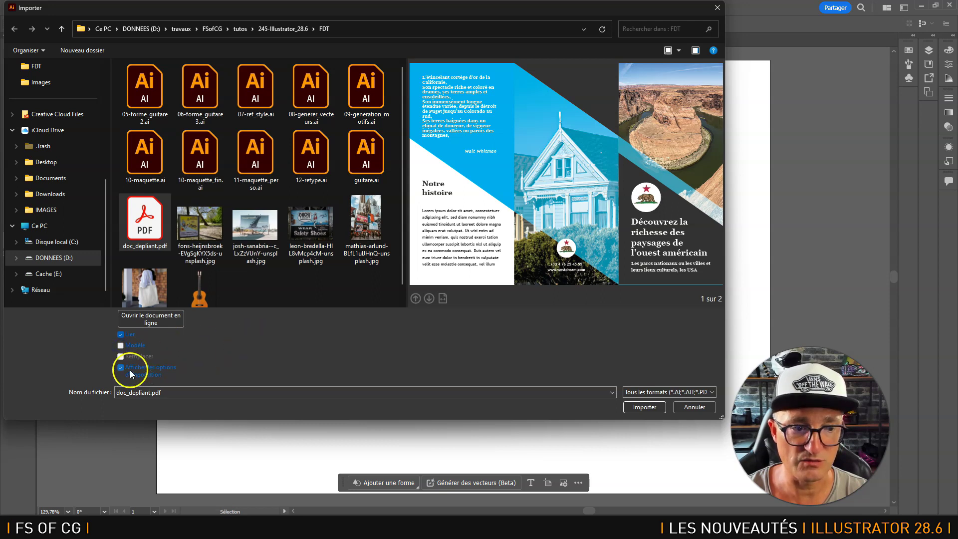
{"action": "left_click", "coordinate": [644, 407]}
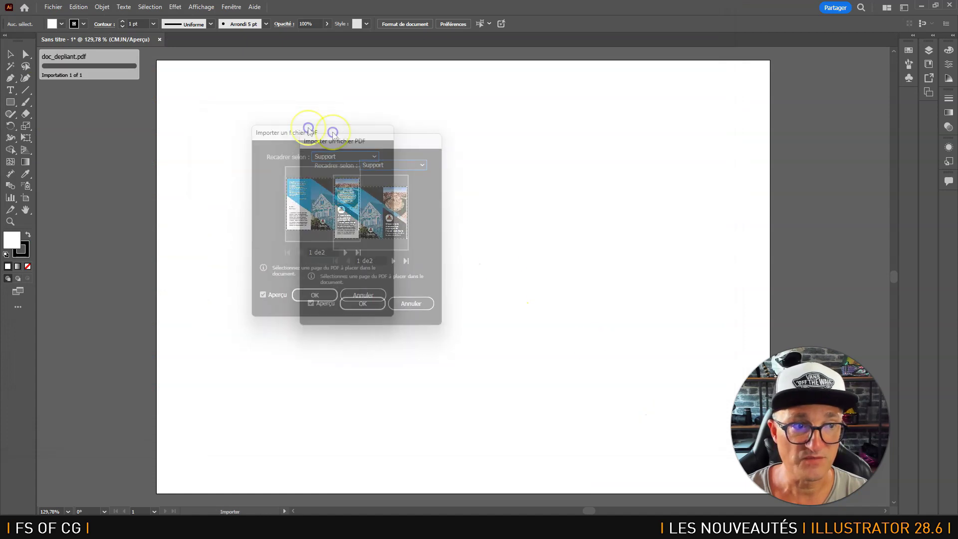
{"action": "left_click_drag", "start_coordinate": [332, 132], "coordinate": [499, 141]}
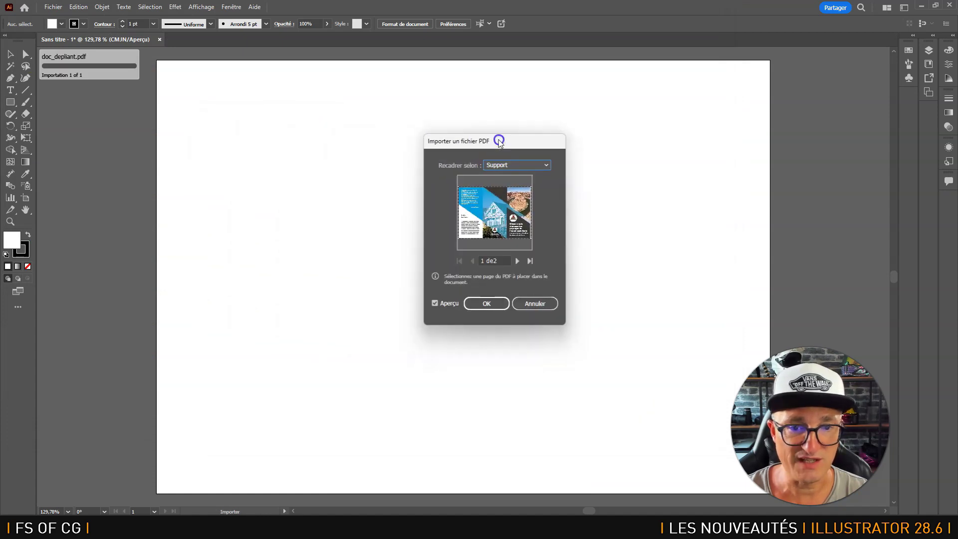
Step: Try the PDF crop options Cadre de sélection, Illustration, Détourage, Rognage and Fond perdu, and return to Support
{"action": "left_click", "coordinate": [521, 164]}
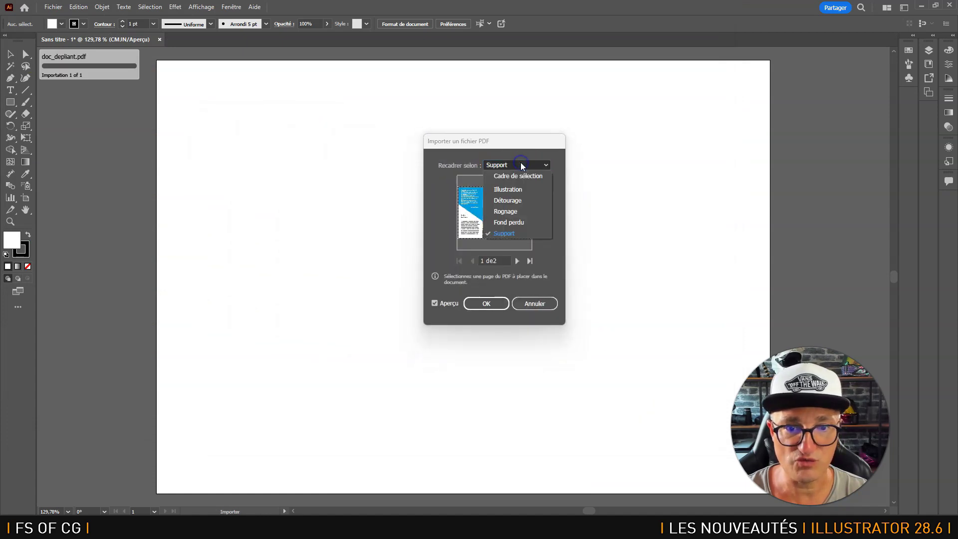
{"action": "left_click", "coordinate": [523, 179]}
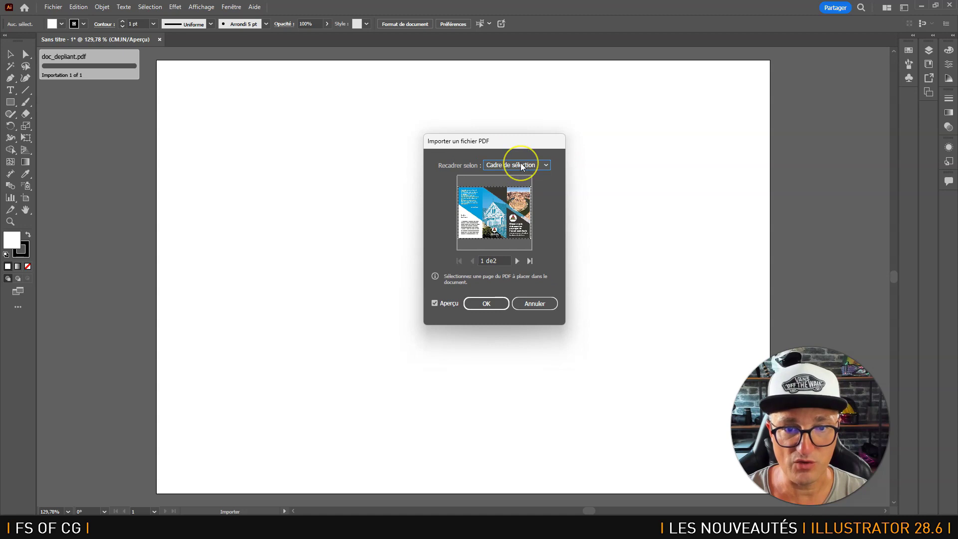
{"action": "left_click", "coordinate": [520, 164]}
{"action": "left_click", "coordinate": [511, 189]}
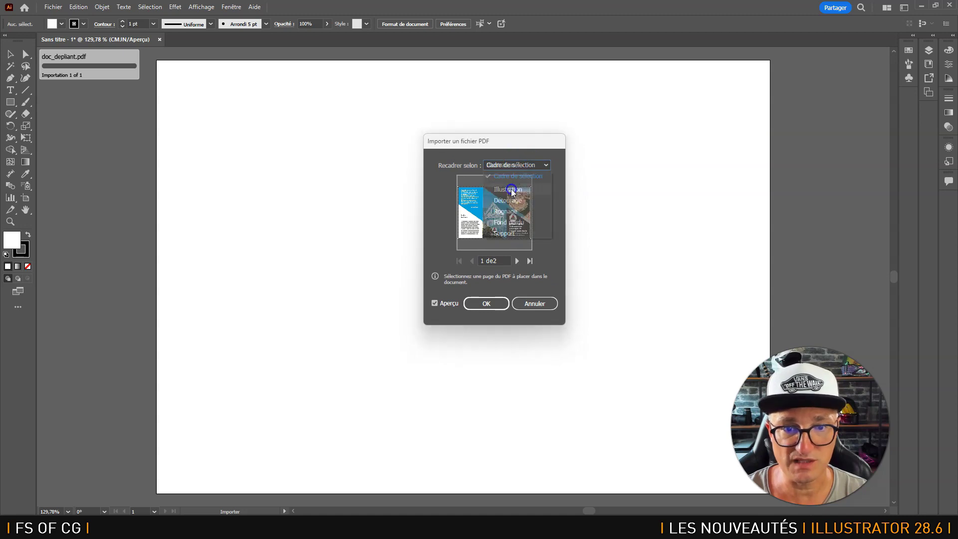
{"action": "left_click", "coordinate": [520, 166]}
{"action": "left_click", "coordinate": [512, 203]}
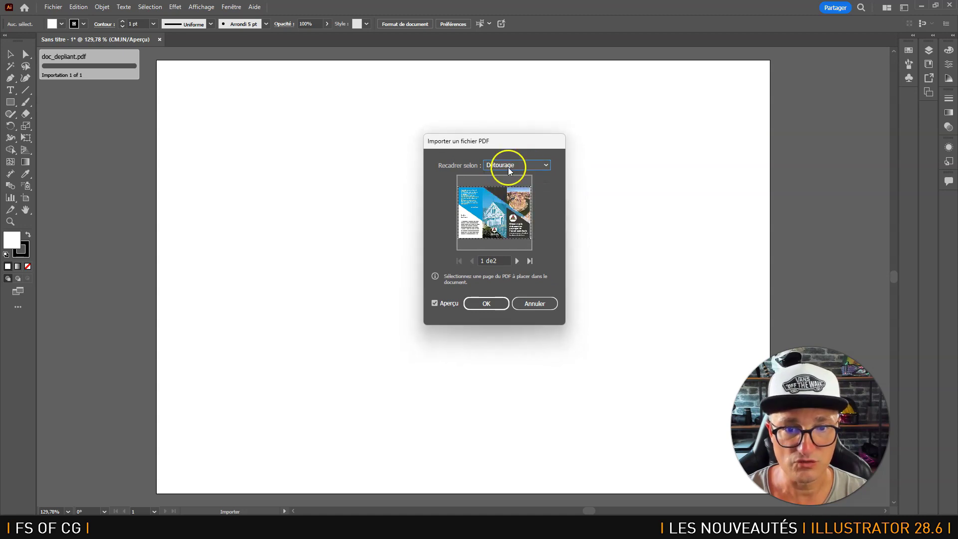
{"action": "left_click", "coordinate": [508, 167]}
{"action": "left_click", "coordinate": [512, 211]}
{"action": "left_click", "coordinate": [503, 165]}
{"action": "left_click", "coordinate": [513, 223]}
{"action": "left_click", "coordinate": [509, 166]}
{"action": "left_click", "coordinate": [514, 233]}
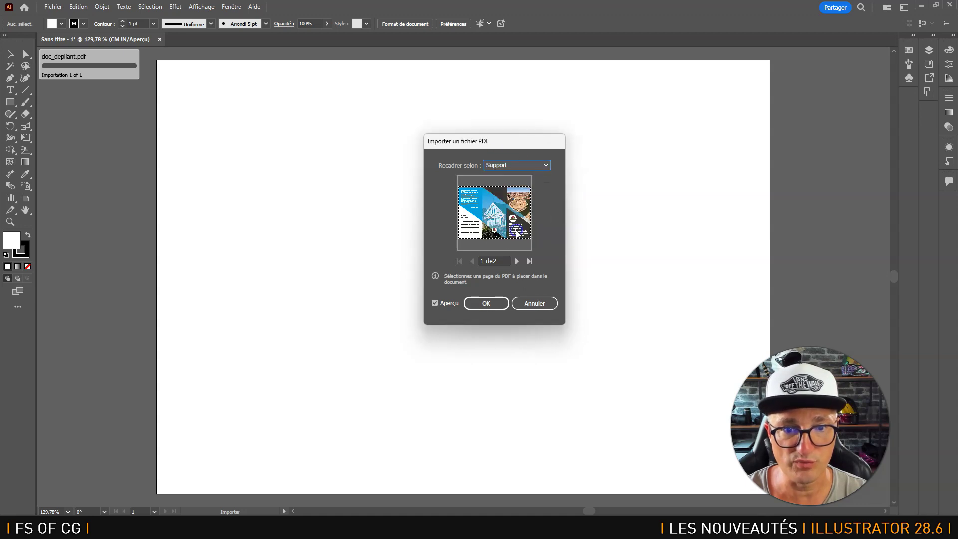
{"action": "left_click", "coordinate": [515, 229]}
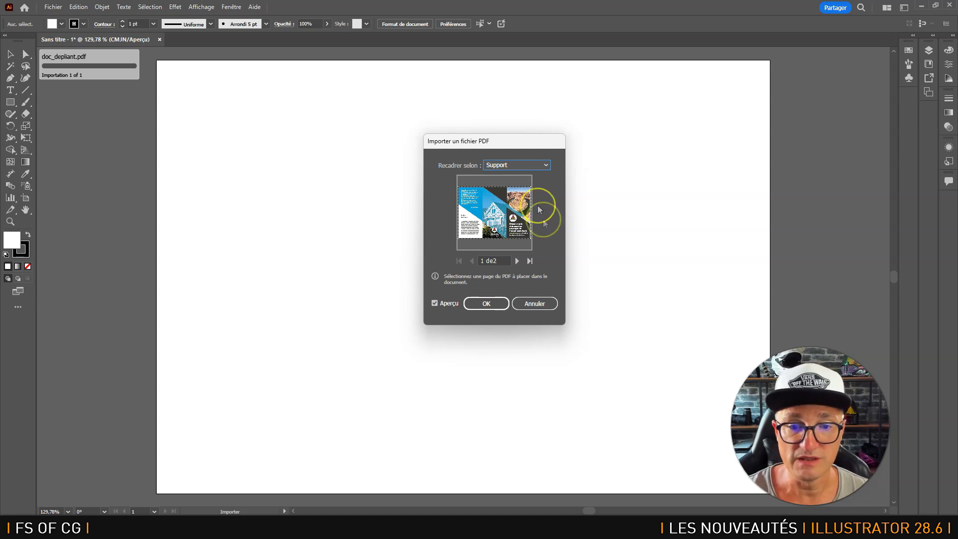
Step: Choose page 2 of the PDF, place it on the artboard and move it to fit the artboard edges
{"action": "left_click", "coordinate": [520, 262]}
{"action": "left_click", "coordinate": [472, 261]}
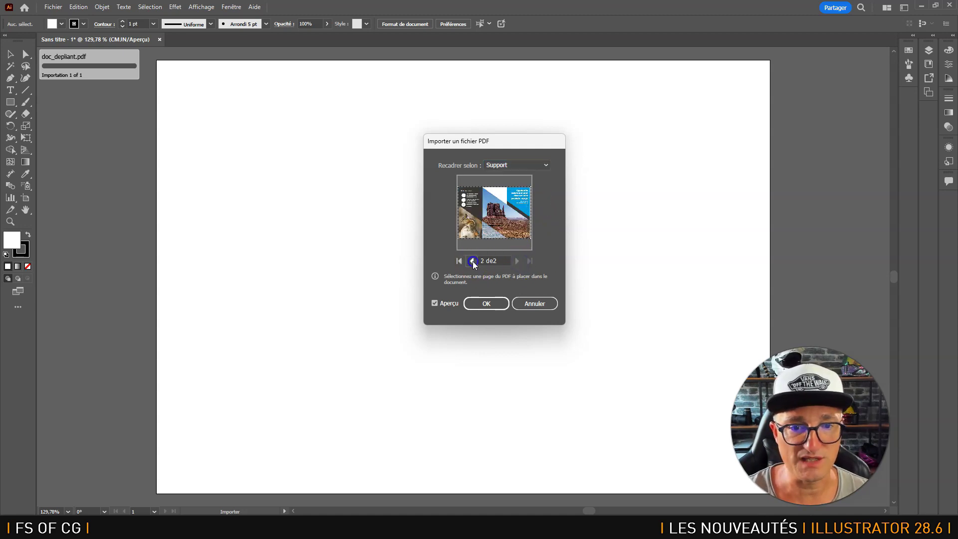
{"action": "left_click", "coordinate": [517, 261]}
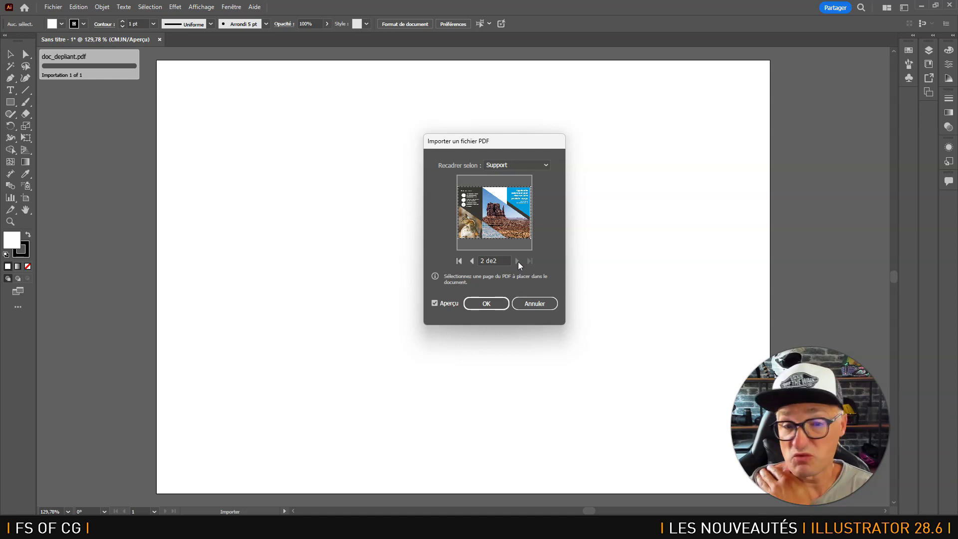
{"action": "left_click", "coordinate": [486, 303]}
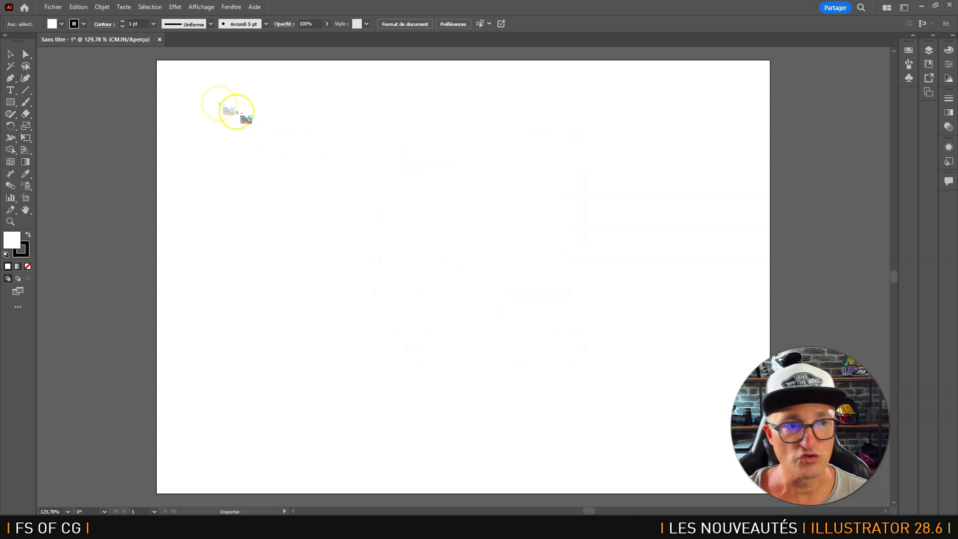
{"action": "left_click", "coordinate": [236, 111]}
{"action": "left_click_drag", "start_coordinate": [325, 125], "coordinate": [297, 106]}
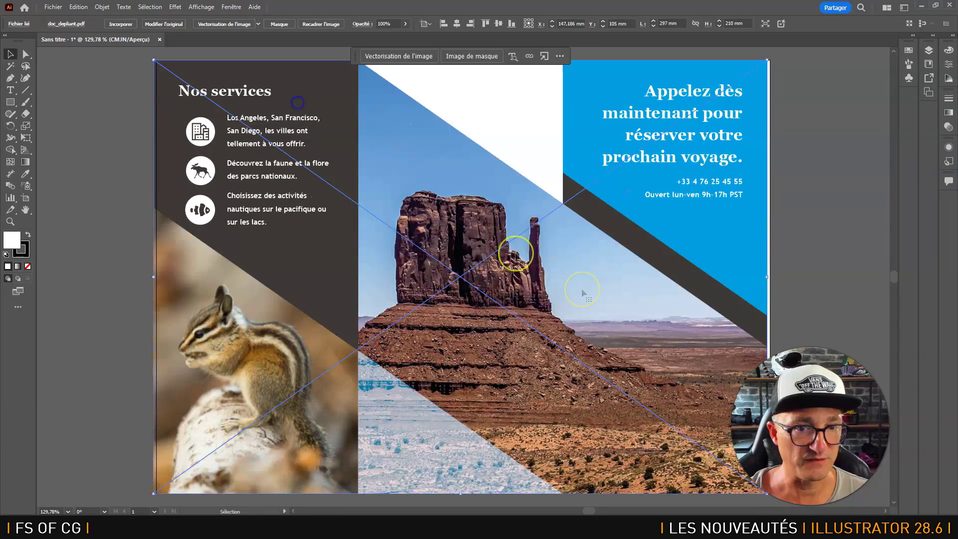
Step: Close the untitled document without saving its changes
{"action": "left_click", "coordinate": [160, 40]}
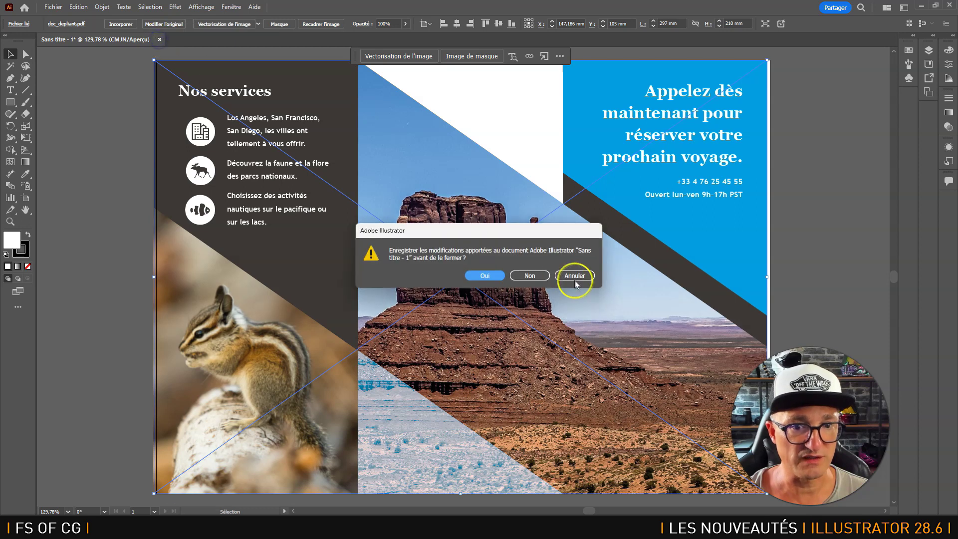
{"action": "left_click", "coordinate": [530, 276]}
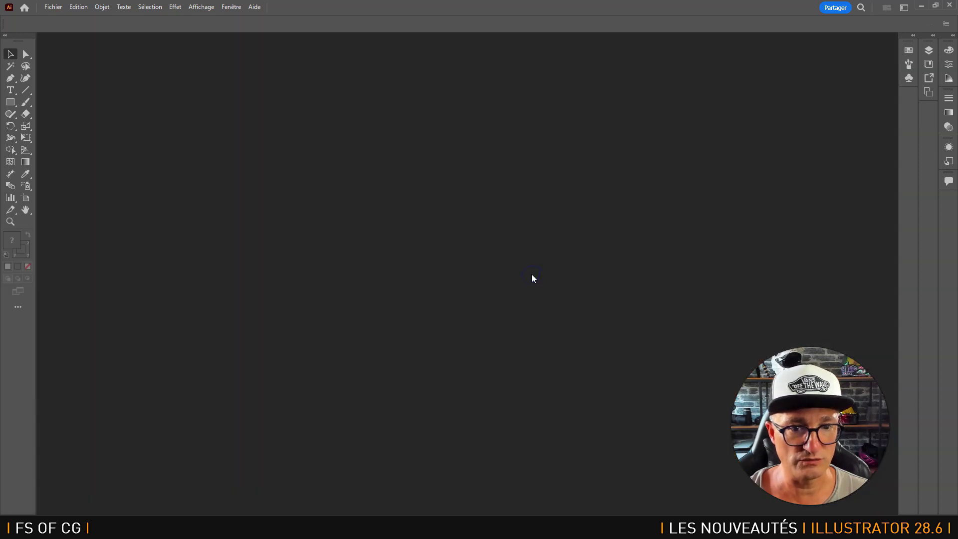
Step: Open doc_depliant.pdf from the FDT folder as an editable document
{"action": "left_click", "coordinate": [53, 7]}
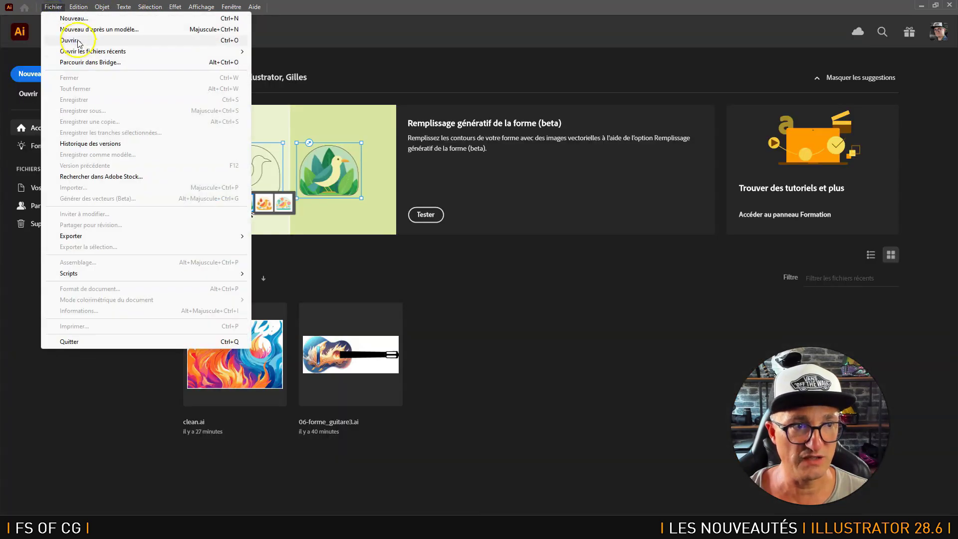
{"action": "left_click", "coordinate": [62, 39]}
{"action": "left_click", "coordinate": [144, 225]}
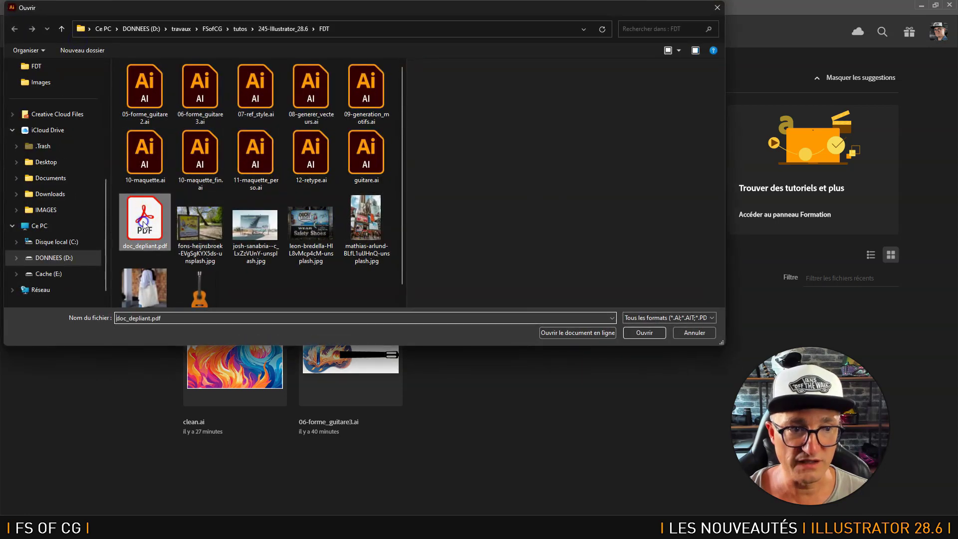
{"action": "double_click", "coordinate": [144, 225]}
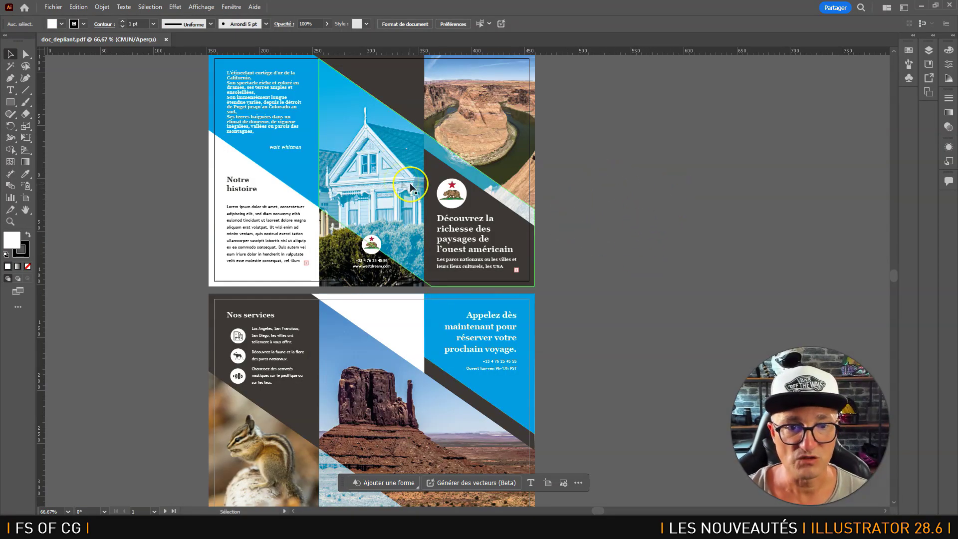
{"action": "left_click_drag", "start_coordinate": [410, 187], "coordinate": [426, 172]}
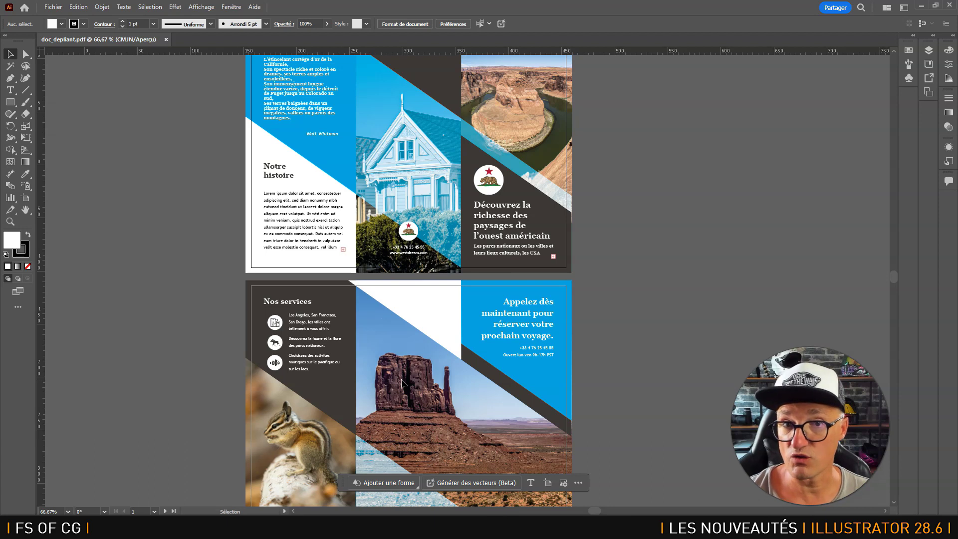
Step: Check which file formats are offered for saving a copy of the brochure under another name, and cancel
{"action": "left_click", "coordinate": [53, 7]}
{"action": "left_click", "coordinate": [83, 110]}
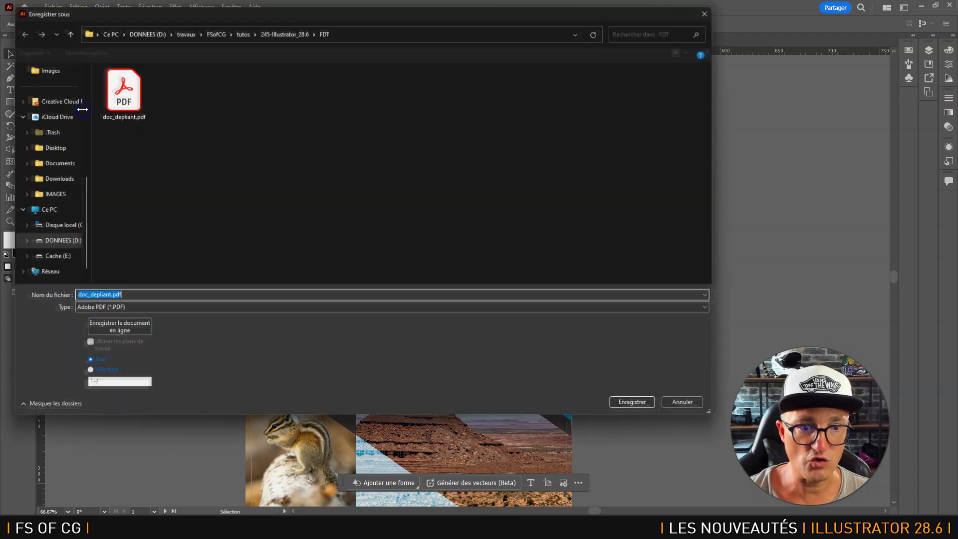
{"action": "left_click", "coordinate": [172, 313]}
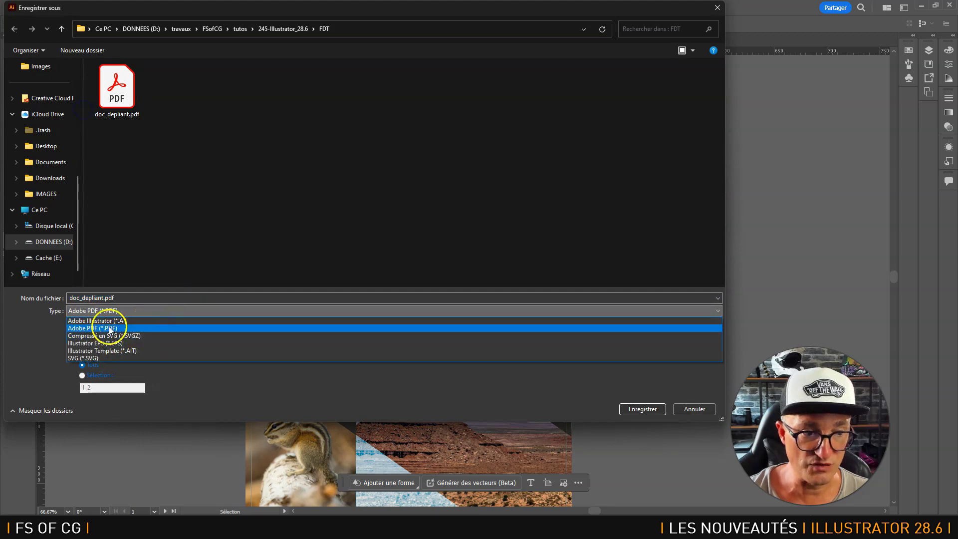
{"action": "left_click", "coordinate": [695, 405]}
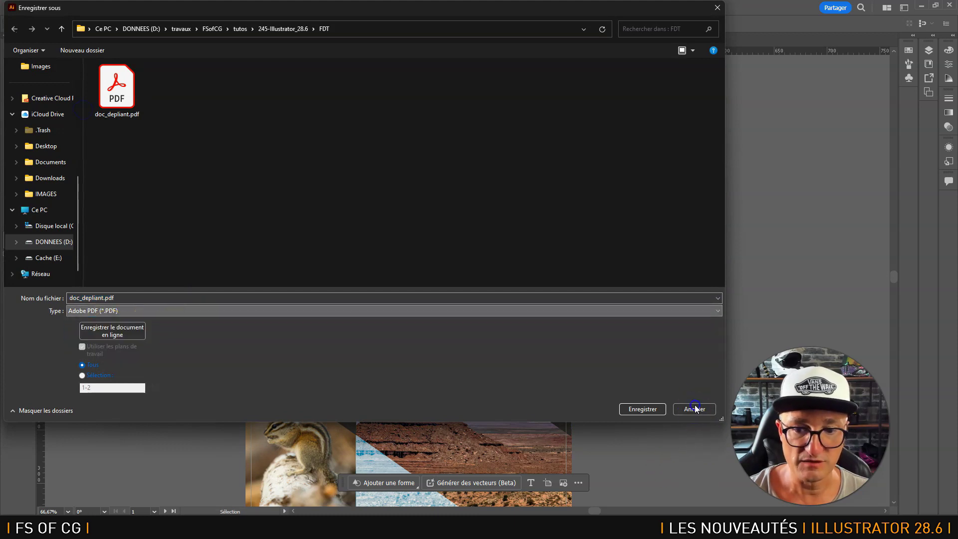
{"action": "left_click", "coordinate": [695, 409]}
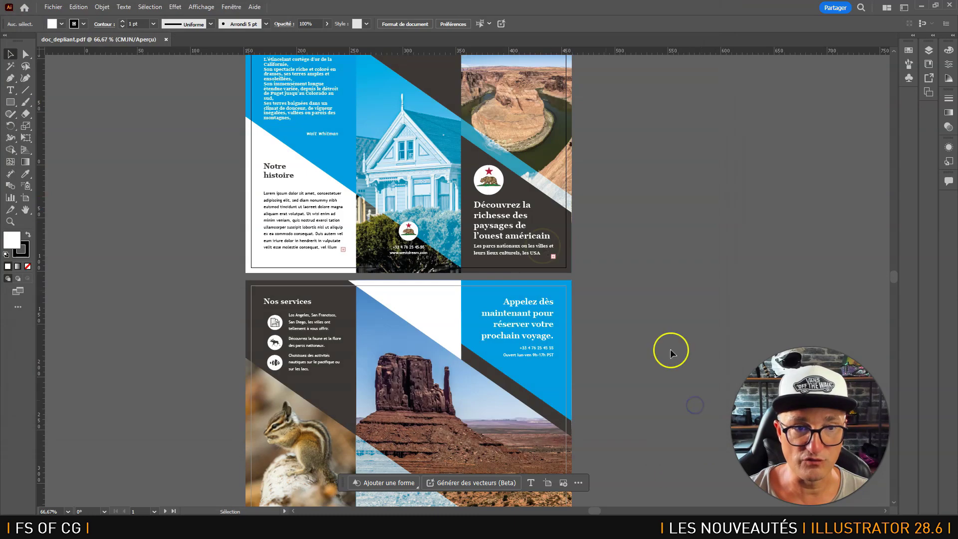
Step: Set up an export of the brochure with Adobe PDF (*.PDF) as the file type
{"action": "left_click", "coordinate": [52, 7]}
{"action": "mouse_move", "coordinate": [128, 238]}
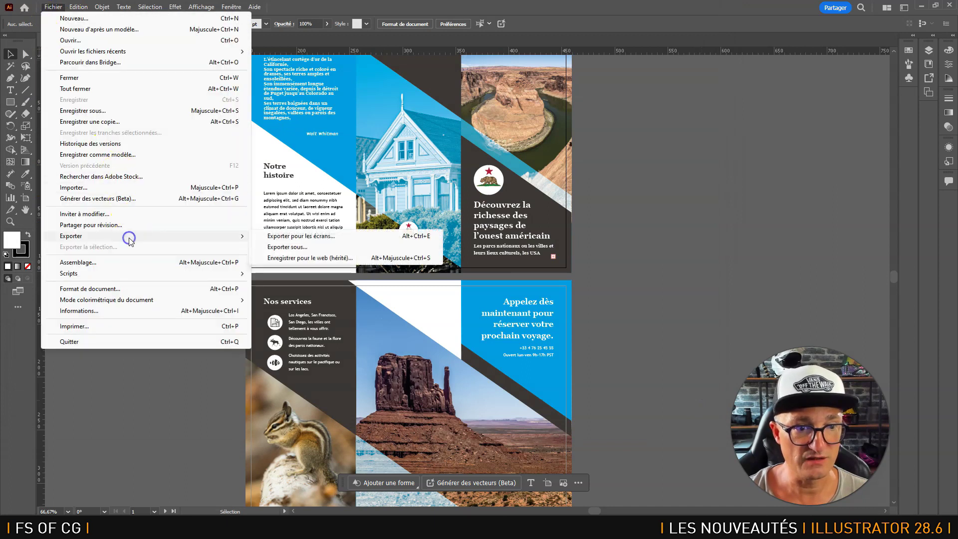
{"action": "left_click", "coordinate": [302, 247]}
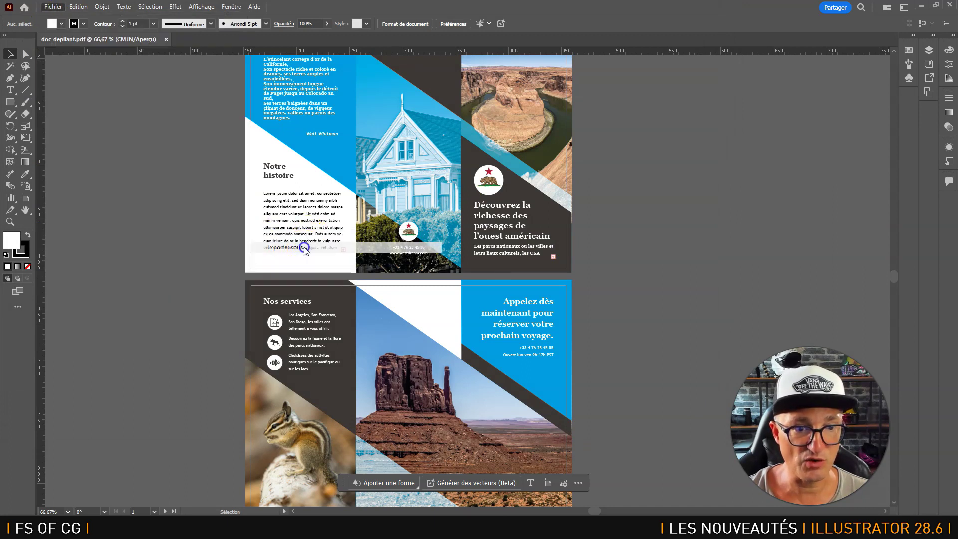
{"action": "left_click", "coordinate": [190, 311]}
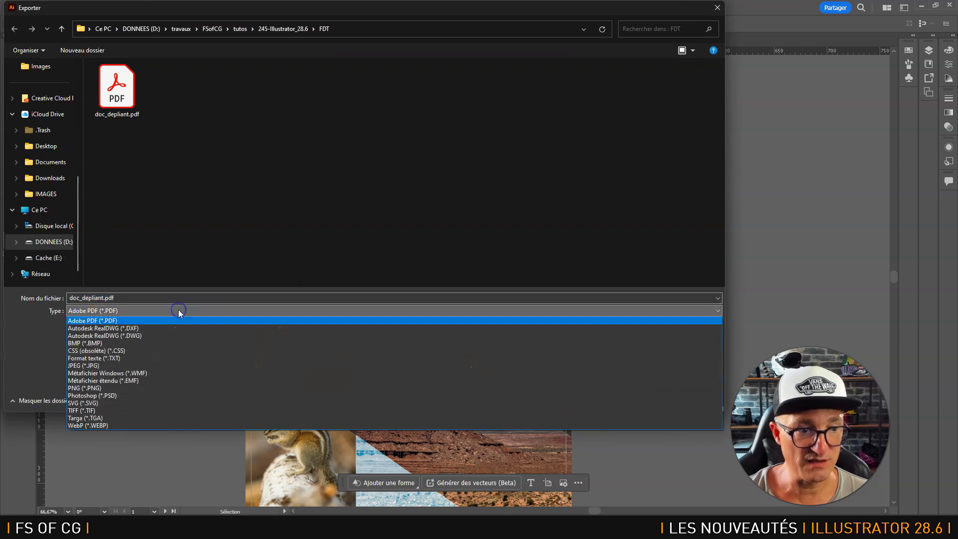
{"action": "left_click", "coordinate": [111, 321]}
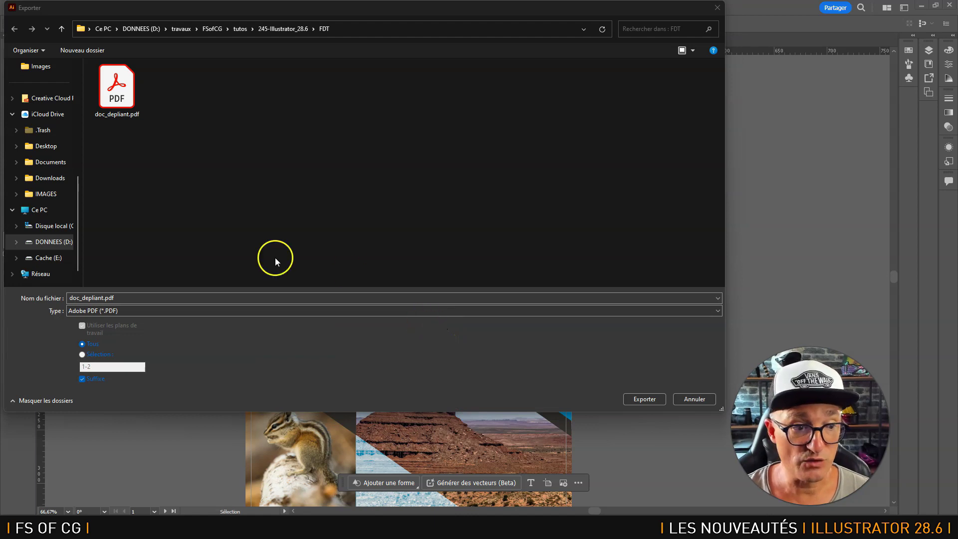
Step: Try the Sélection artboard range, return to Tous and submit the export of doc_depliant.pdf
{"action": "left_click", "coordinate": [82, 325]}
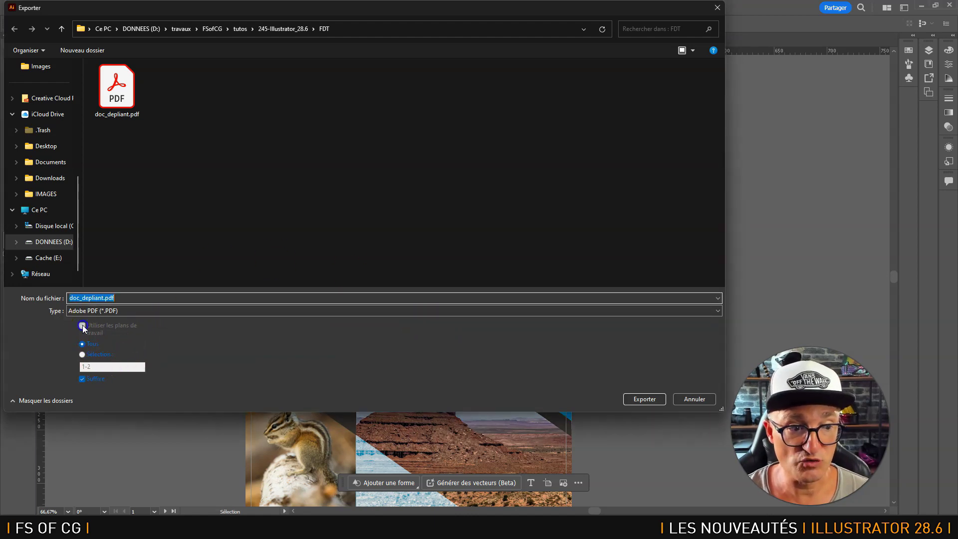
{"action": "left_click", "coordinate": [84, 372]}
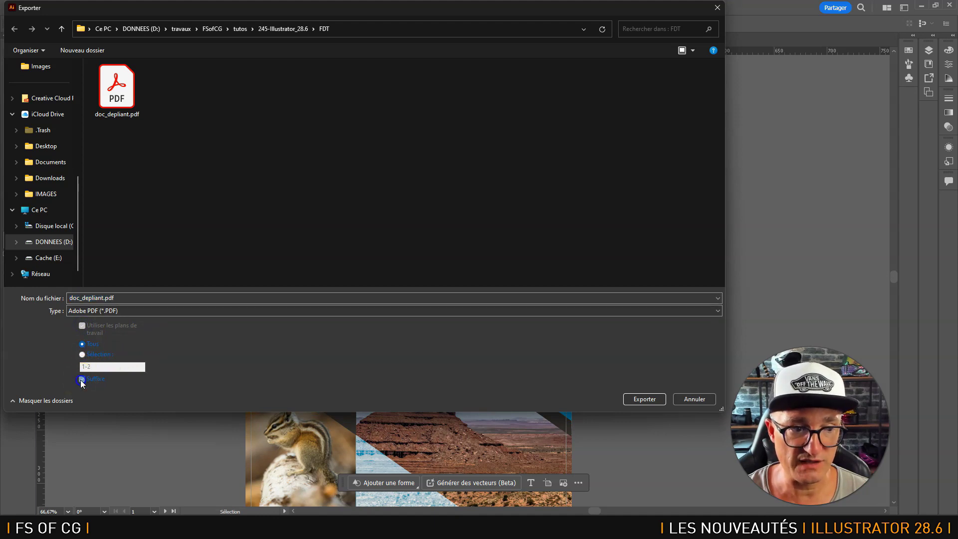
{"action": "left_click", "coordinate": [81, 354]}
{"action": "left_click", "coordinate": [100, 367]}
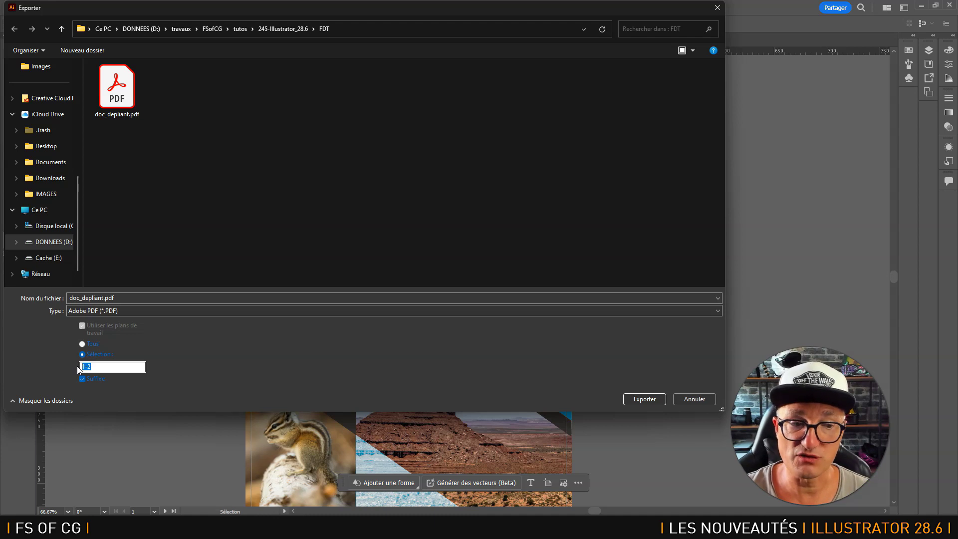
{"action": "left_click", "coordinate": [83, 345]}
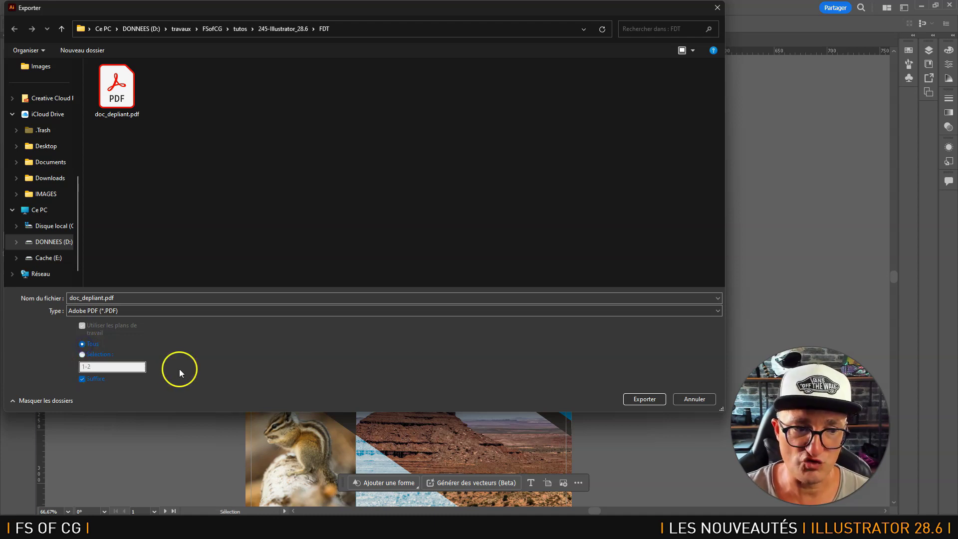
{"action": "left_click", "coordinate": [649, 398]}
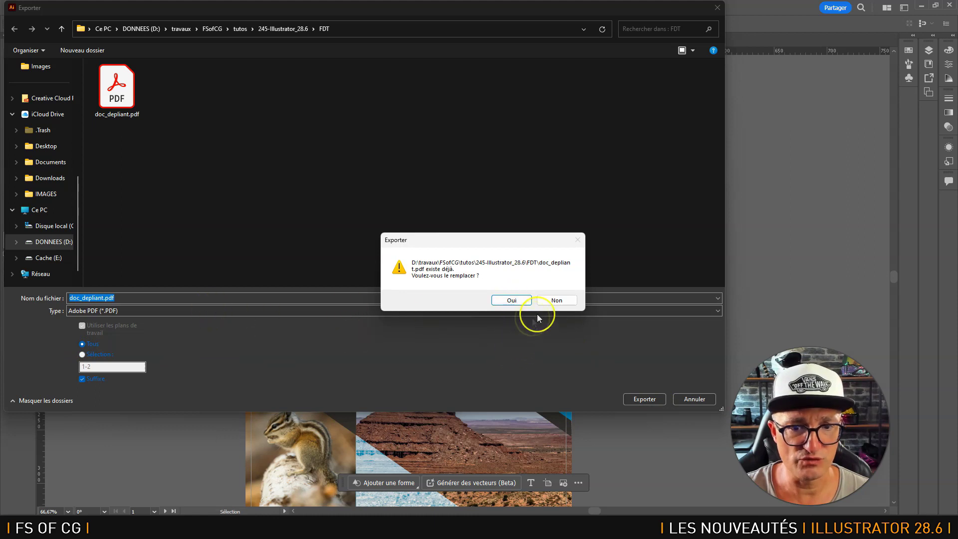
{"action": "left_click", "coordinate": [553, 301]}
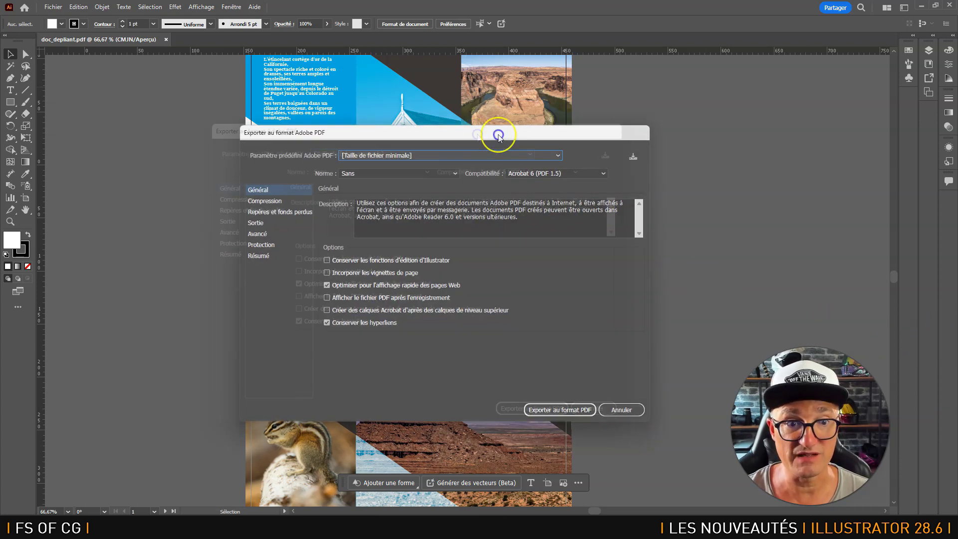
Step: Choose an Adobe PDF preset in the PDF export options and close them
{"action": "left_click_drag", "start_coordinate": [496, 132], "coordinate": [611, 140]}
{"action": "left_click", "coordinate": [530, 162]}
{"action": "left_click", "coordinate": [496, 200]}
{"action": "left_click", "coordinate": [644, 417]}
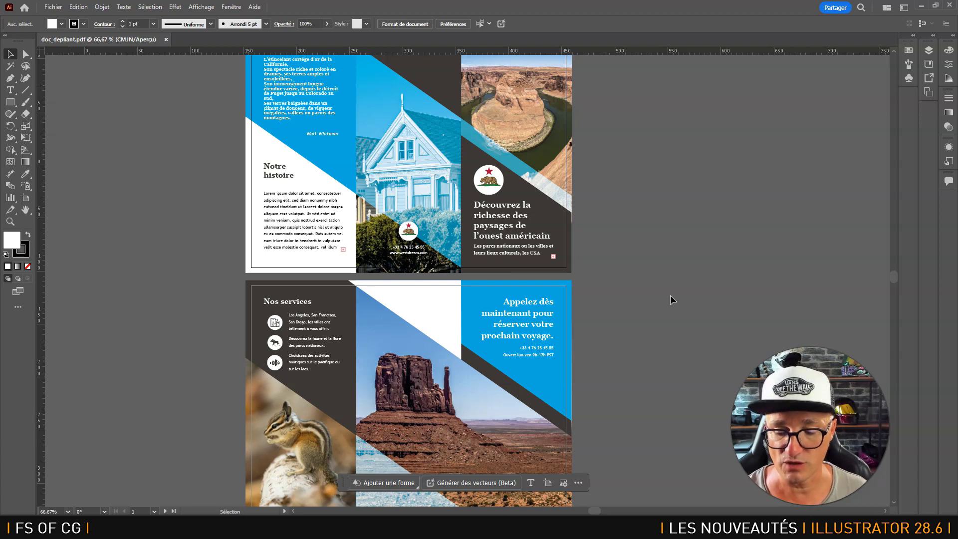
Step: Examine the brochure's text and images up close, and return to the first page at 100 %
{"action": "key", "text": "ctrl+plus"}
{"action": "key", "text": "ctrl+plus"}
{"action": "key", "text": "ctrl+plus"}
{"action": "key", "text": "ctrl+plus"}
{"action": "key", "text": "ctrl+plus"}
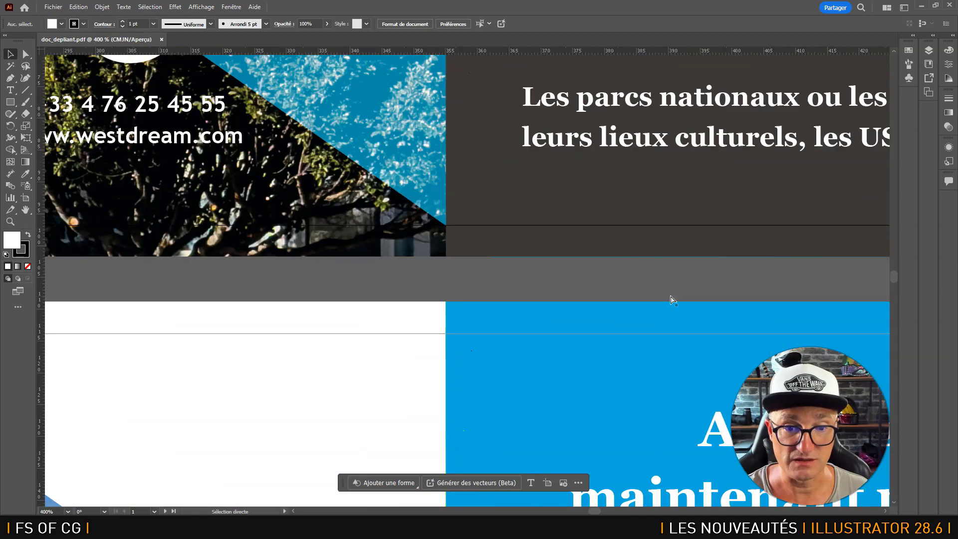
{"action": "key", "text": "ctrl+minus"}
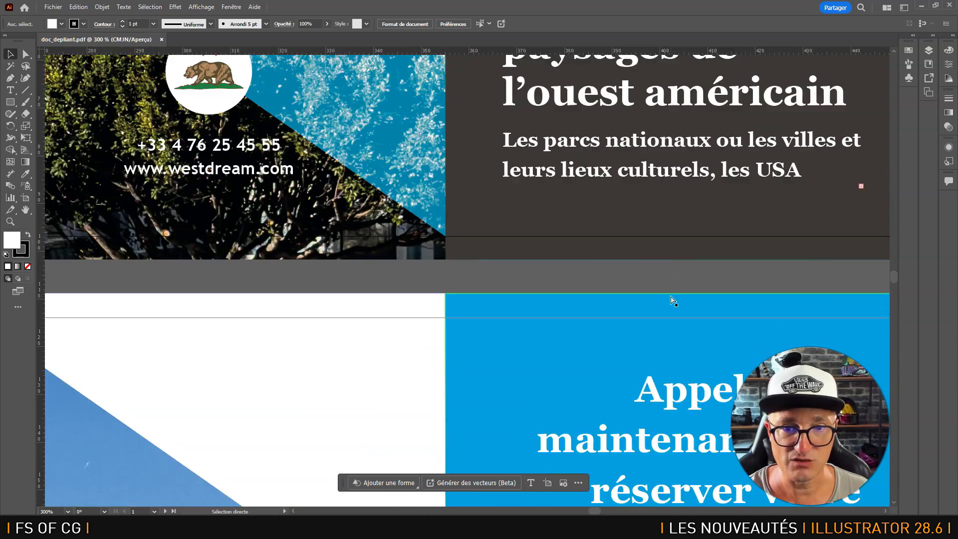
{"action": "key", "text": "ctrl+1"}
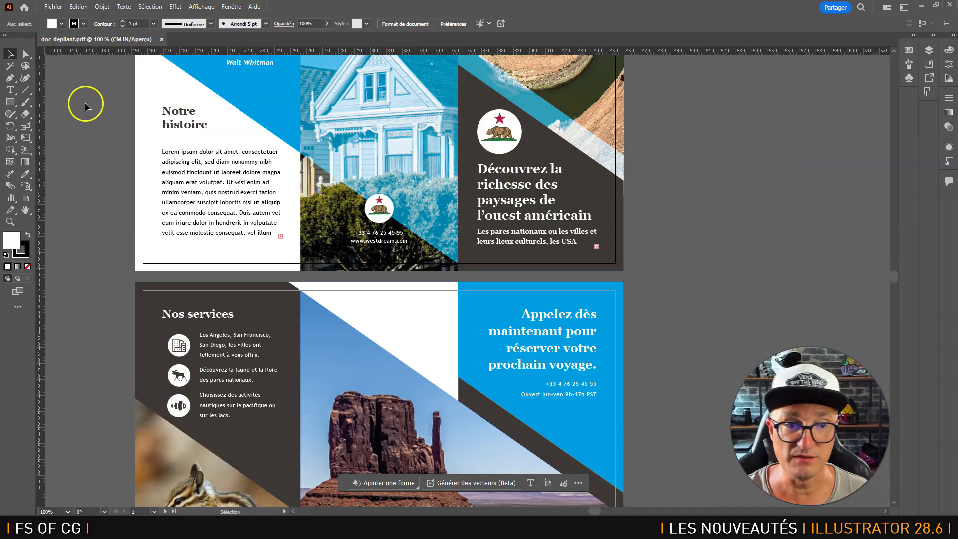
{"action": "left_click_drag", "start_coordinate": [182, 96], "coordinate": [190, 56]}
{"action": "left_click_drag", "start_coordinate": [363, 480], "coordinate": [460, 250]}
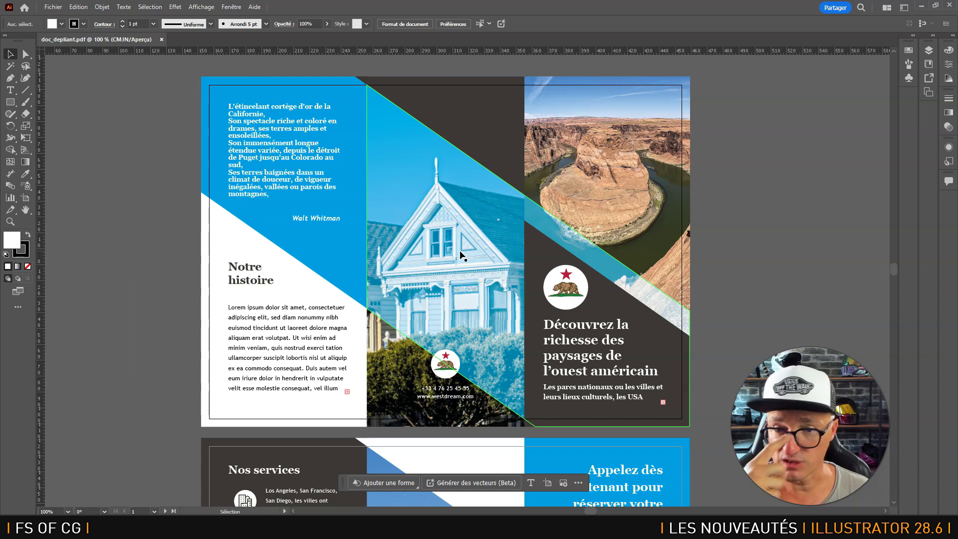
{"action": "left_click", "coordinate": [627, 146]}
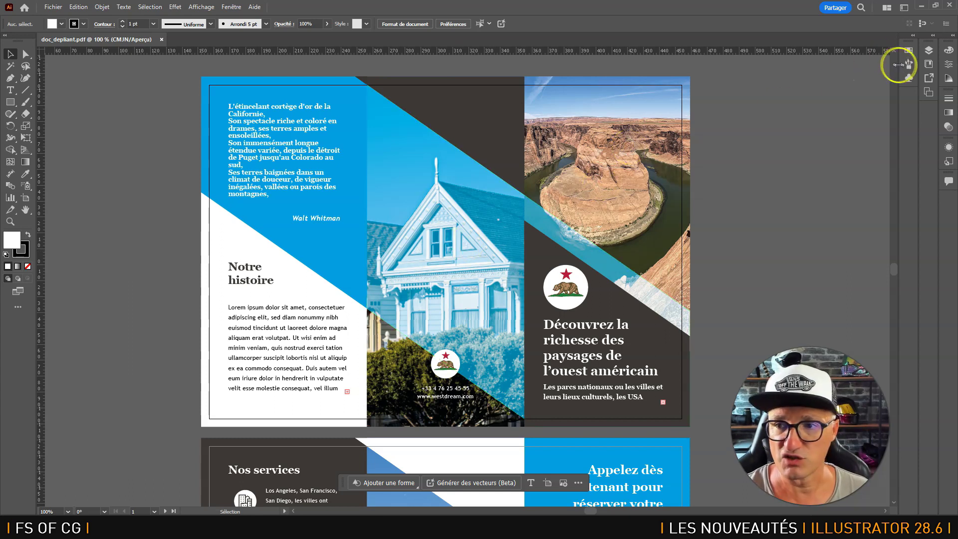
Step: Unlock the images layer and expand it to show its contents
{"action": "left_click", "coordinate": [929, 50]}
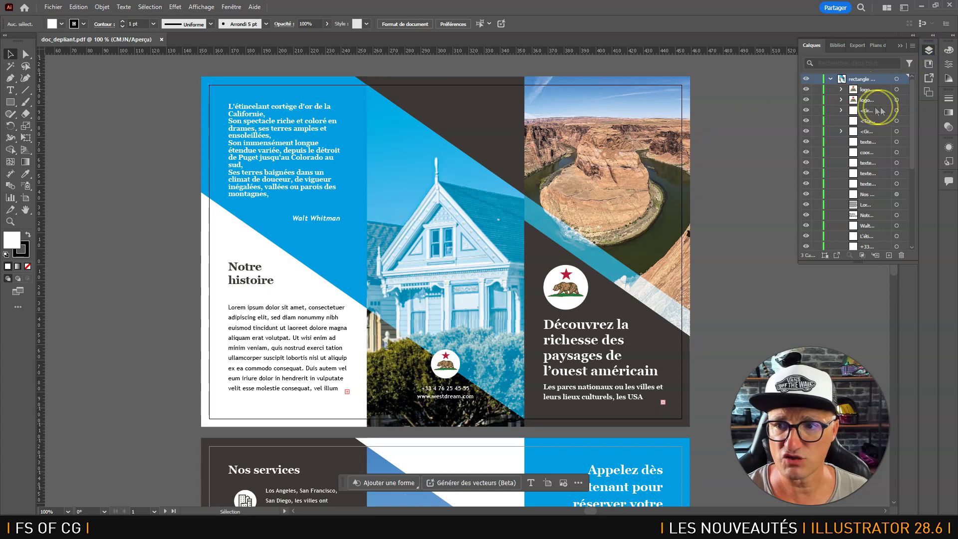
{"action": "left_click_drag", "start_coordinate": [912, 98], "coordinate": [929, 202]}
{"action": "left_click", "coordinate": [830, 235]}
{"action": "left_click", "coordinate": [819, 236]}
{"action": "left_click_drag", "start_coordinate": [912, 188], "coordinate": [913, 207]}
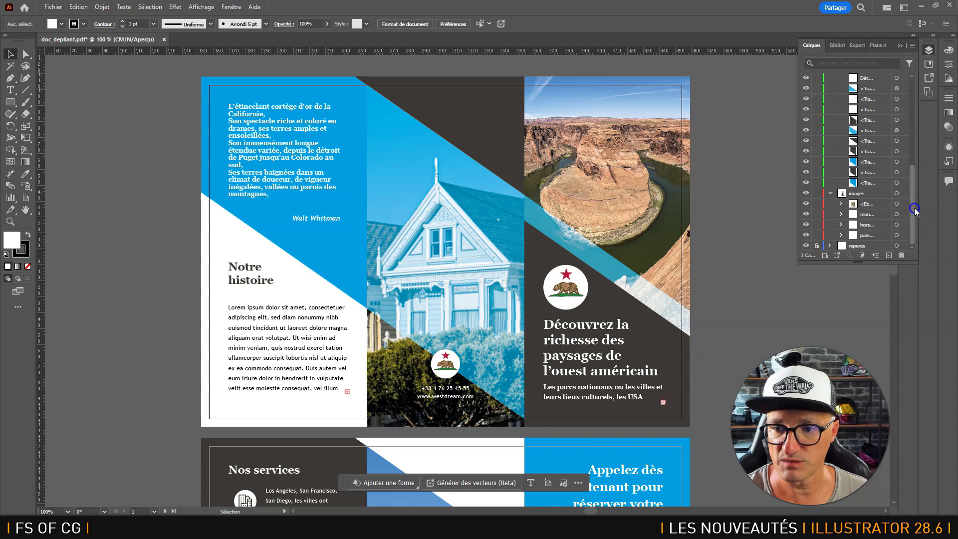
Step: Expand the first clipping group in the images layer and select the linked chipmunk photo inside it
{"action": "left_click", "coordinate": [842, 204]}
{"action": "left_click", "coordinate": [896, 225]}
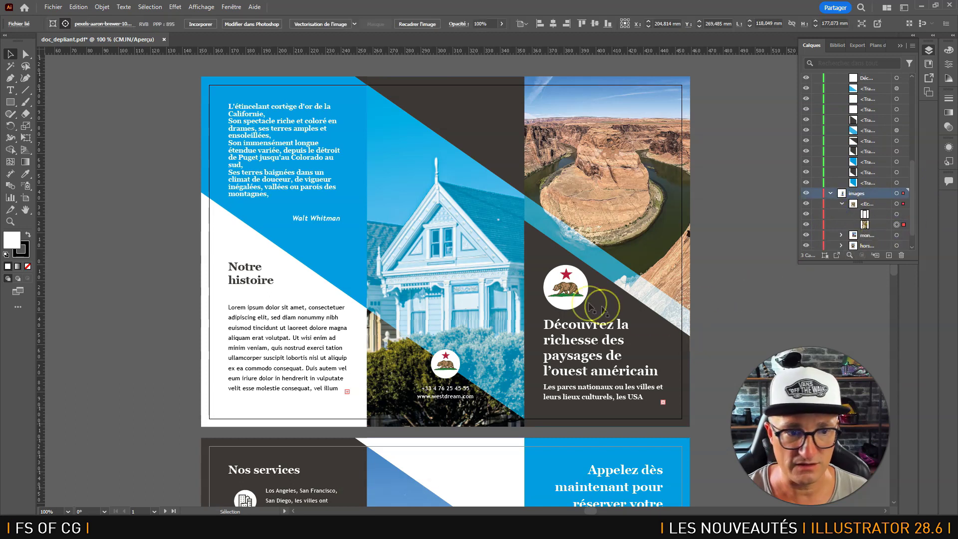
{"action": "left_click_drag", "start_coordinate": [582, 404], "coordinate": [475, 182]}
{"action": "left_click_drag", "start_coordinate": [532, 382], "coordinate": [589, 220]}
{"action": "left_click", "coordinate": [259, 320]}
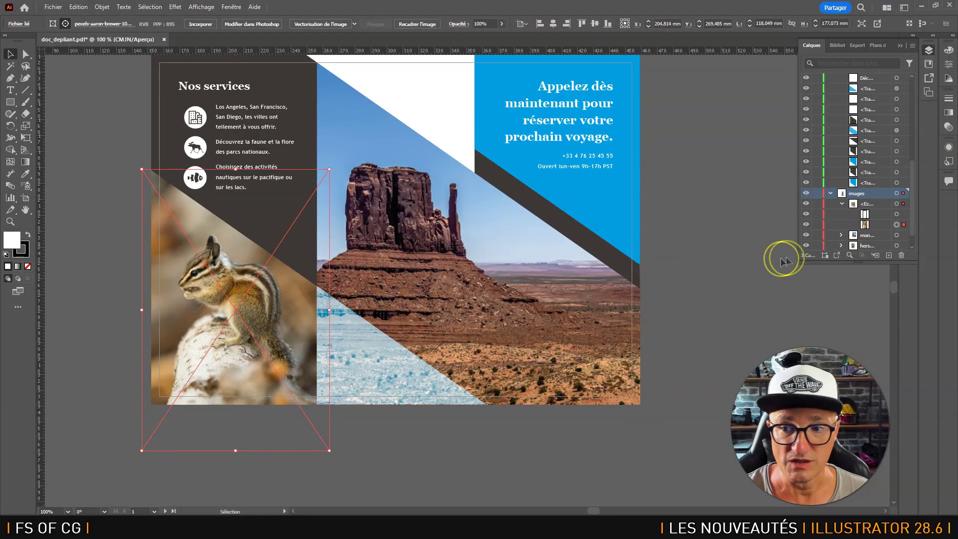
{"action": "left_click", "coordinate": [879, 225]}
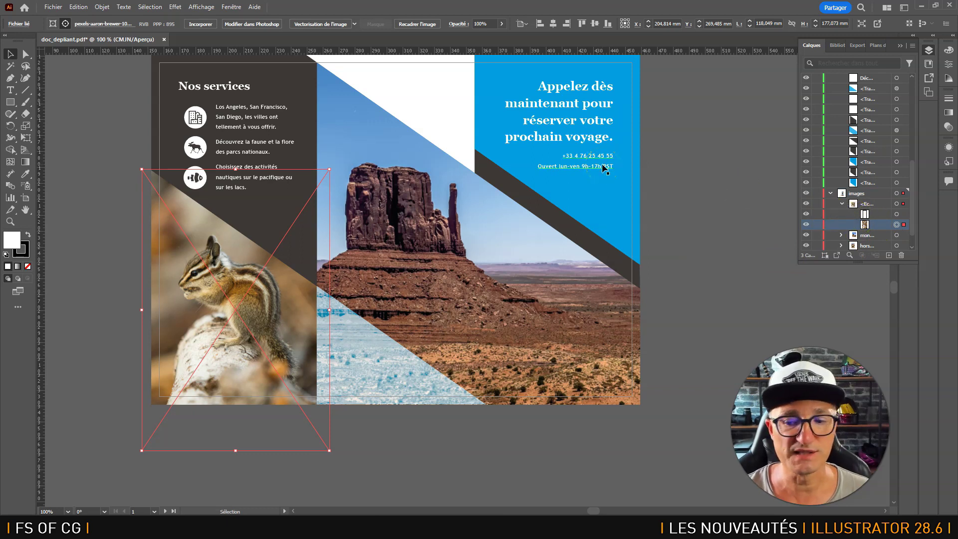
Step: Display the list of the document's linked files beside the artwork and enlarge it
{"action": "left_click", "coordinate": [230, 7]}
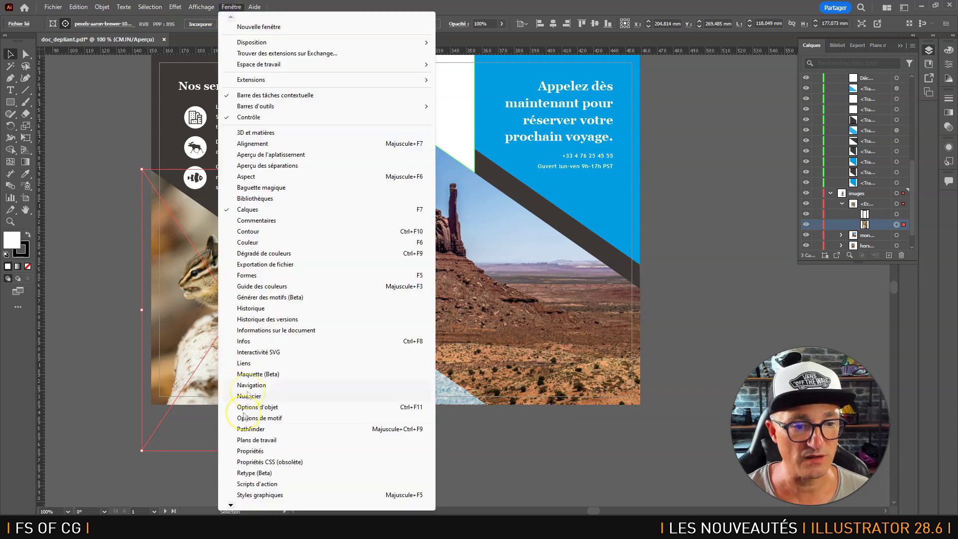
{"action": "left_click", "coordinate": [241, 363]}
{"action": "left_click_drag", "start_coordinate": [297, 192], "coordinate": [718, 131]}
{"action": "left_click_drag", "start_coordinate": [690, 214], "coordinate": [710, 349]}
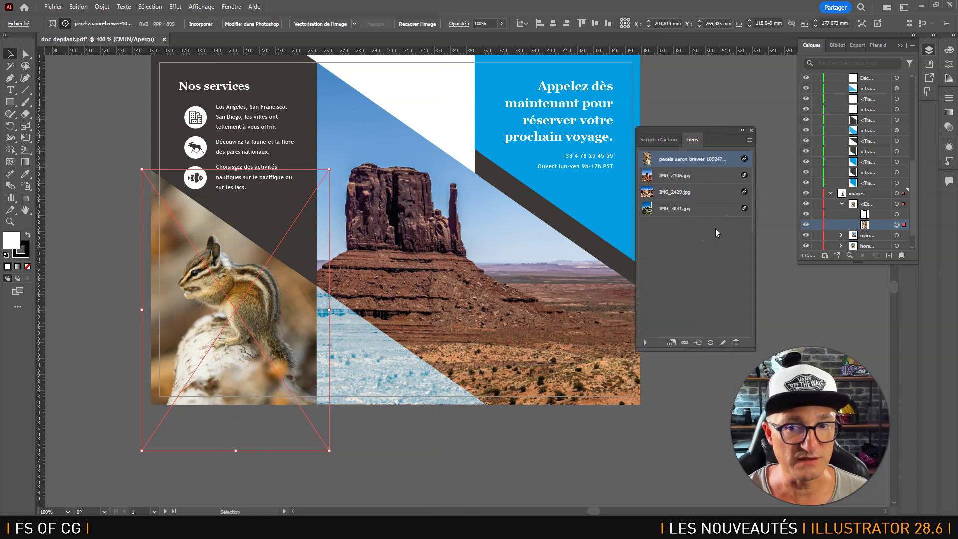
Step: Go to the linked chipmunk photo and to IMG_2106.jpg in the artwork from the list of links
{"action": "left_click", "coordinate": [684, 343]}
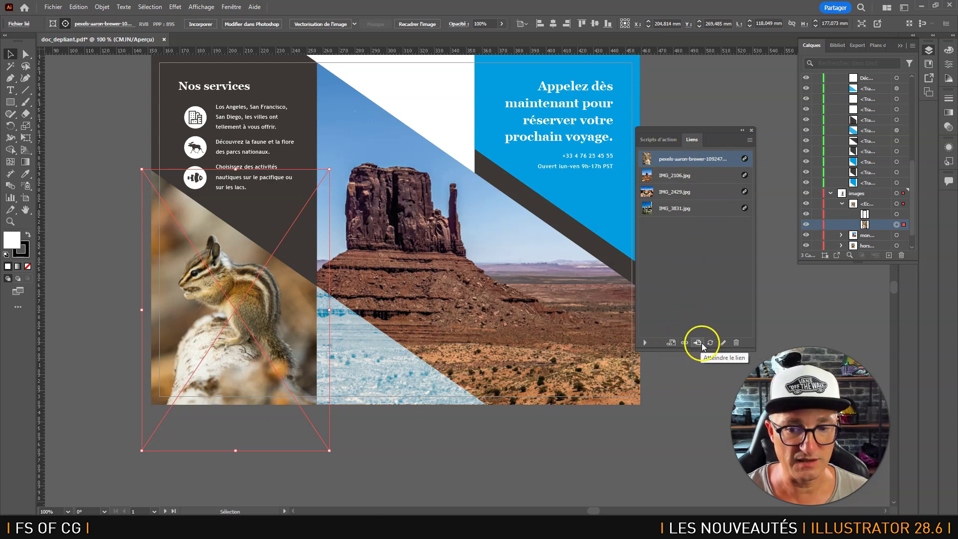
{"action": "left_click", "coordinate": [701, 343]}
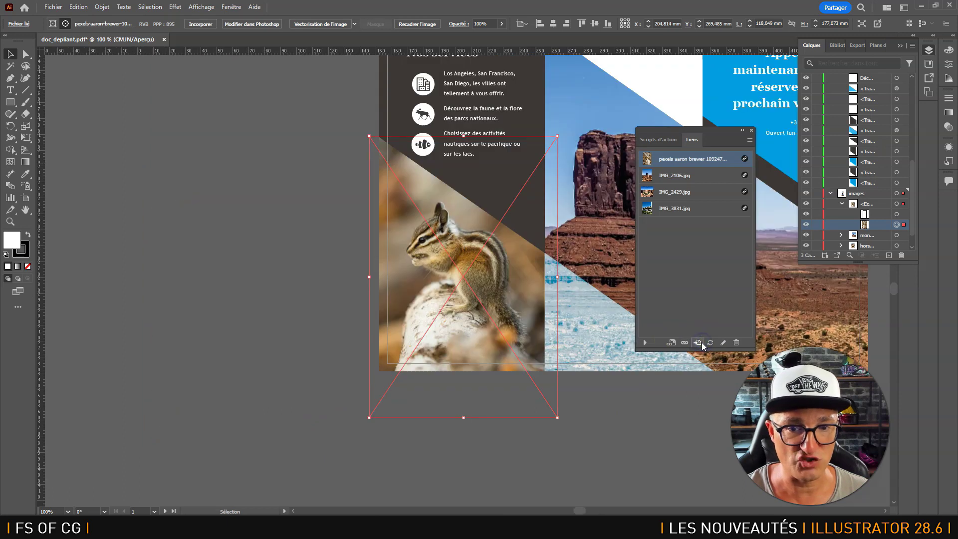
{"action": "left_click", "coordinate": [682, 175]}
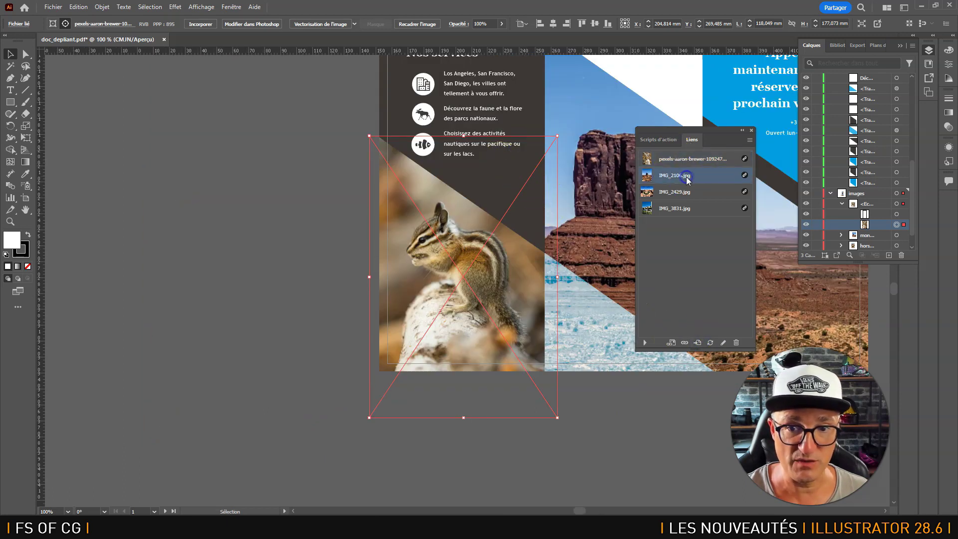
{"action": "left_click", "coordinate": [704, 342]}
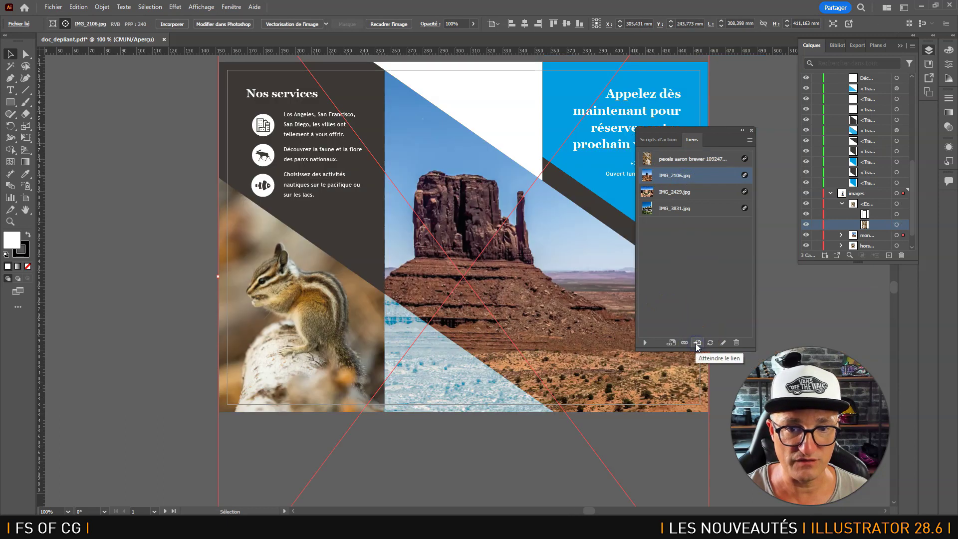
Step: Select IMG_3831.jpg in the list of linked files and update its link
{"action": "left_click", "coordinate": [671, 194]}
{"action": "left_click", "coordinate": [683, 209]}
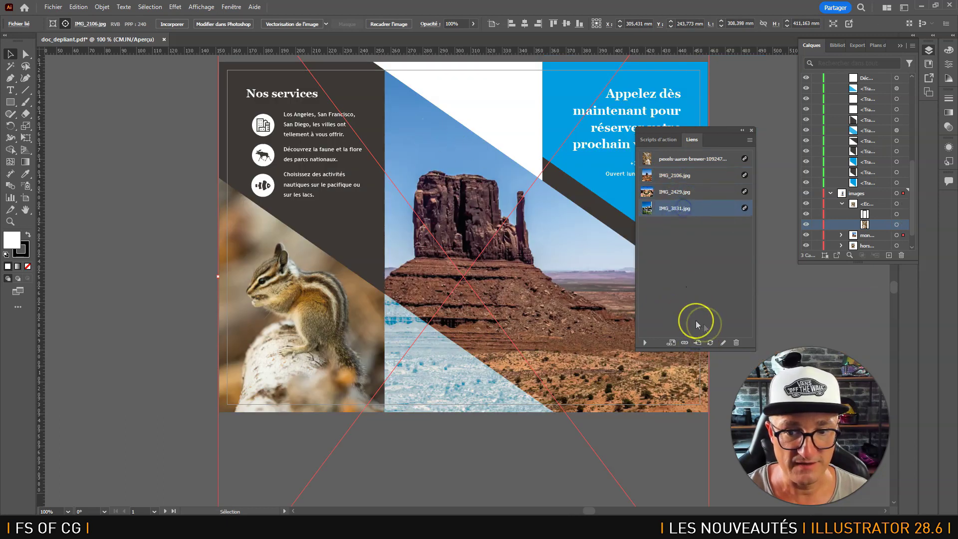
{"action": "left_click", "coordinate": [711, 342]}
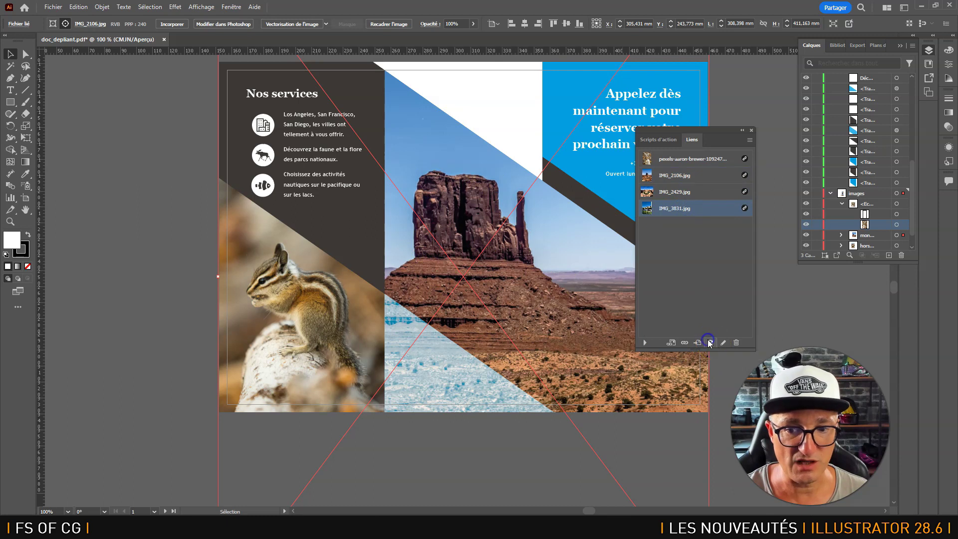
{"action": "left_click", "coordinate": [724, 343]}
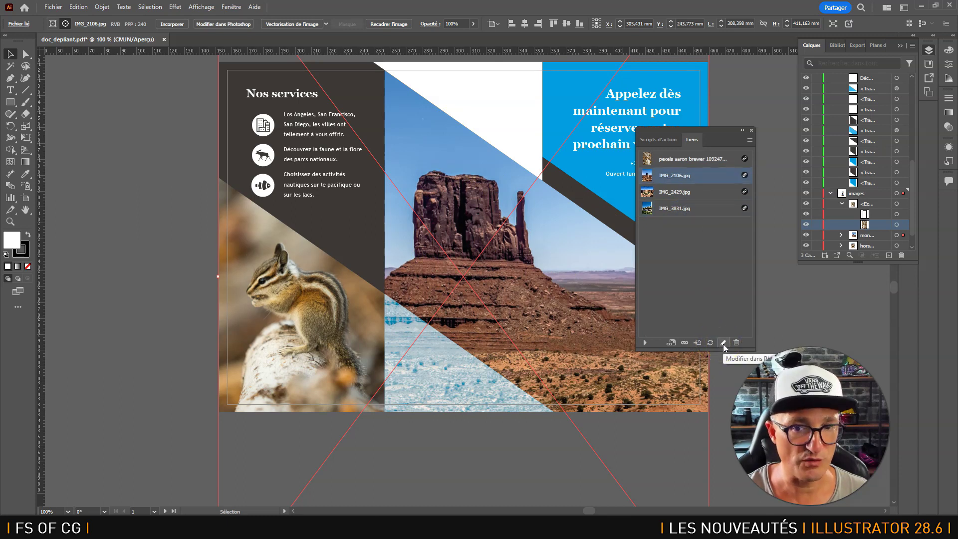
Step: Select the chipmunk photo's entry in the list of linked files
{"action": "left_click", "coordinate": [730, 337]}
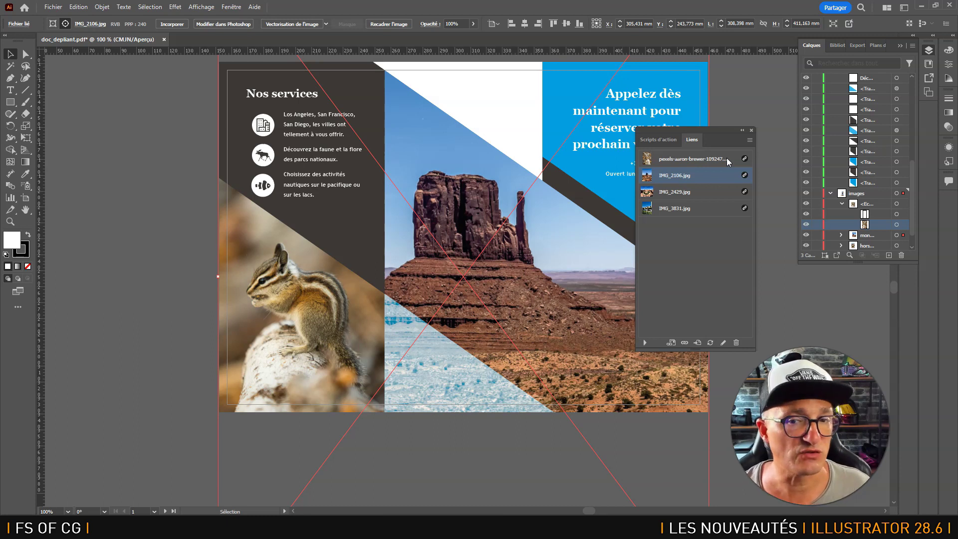
{"action": "left_click", "coordinate": [714, 155]}
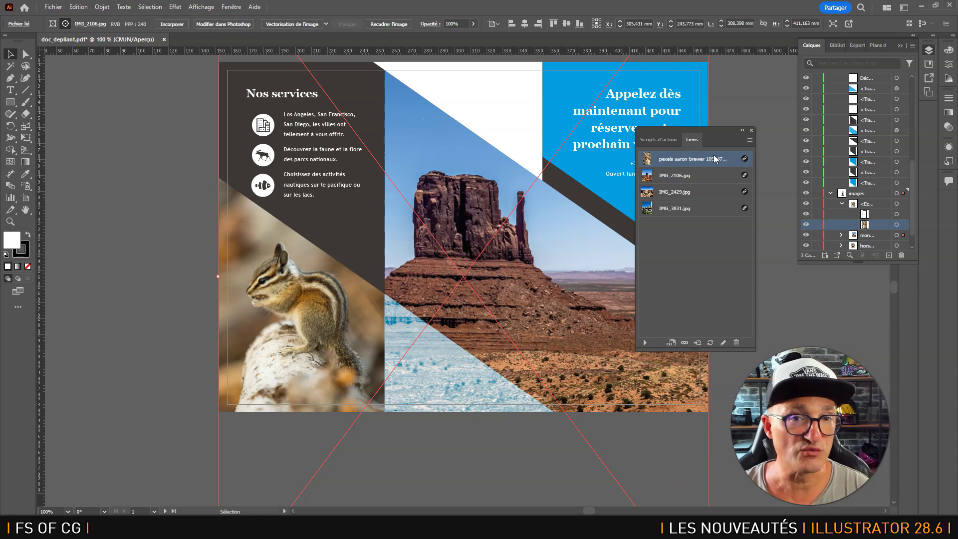
{"action": "left_click", "coordinate": [768, 114]}
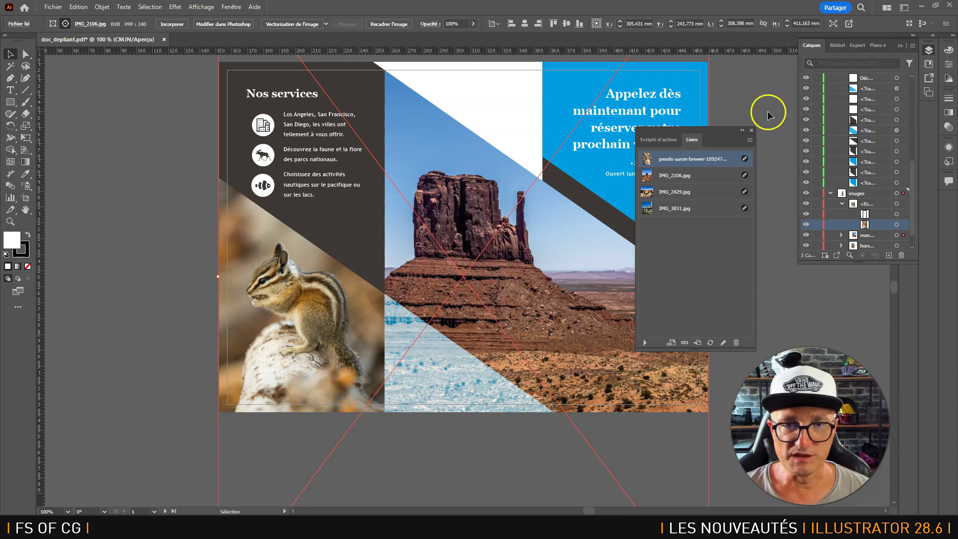